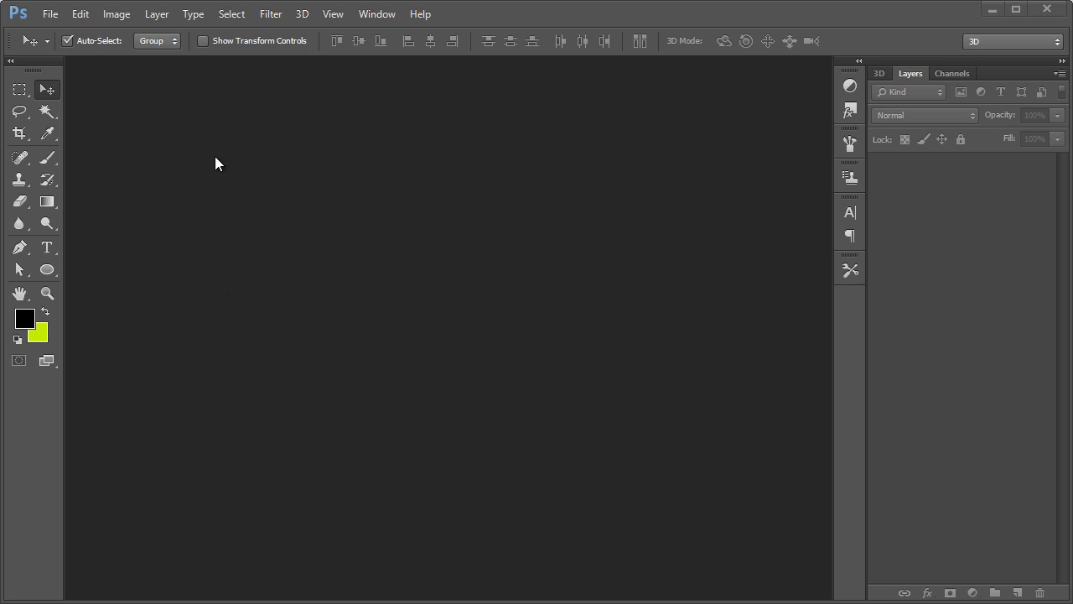
Step: Open grid.psd from the src folder
{"action": "left_click", "coordinate": [54, 17]}
{"action": "left_click", "coordinate": [57, 47]}
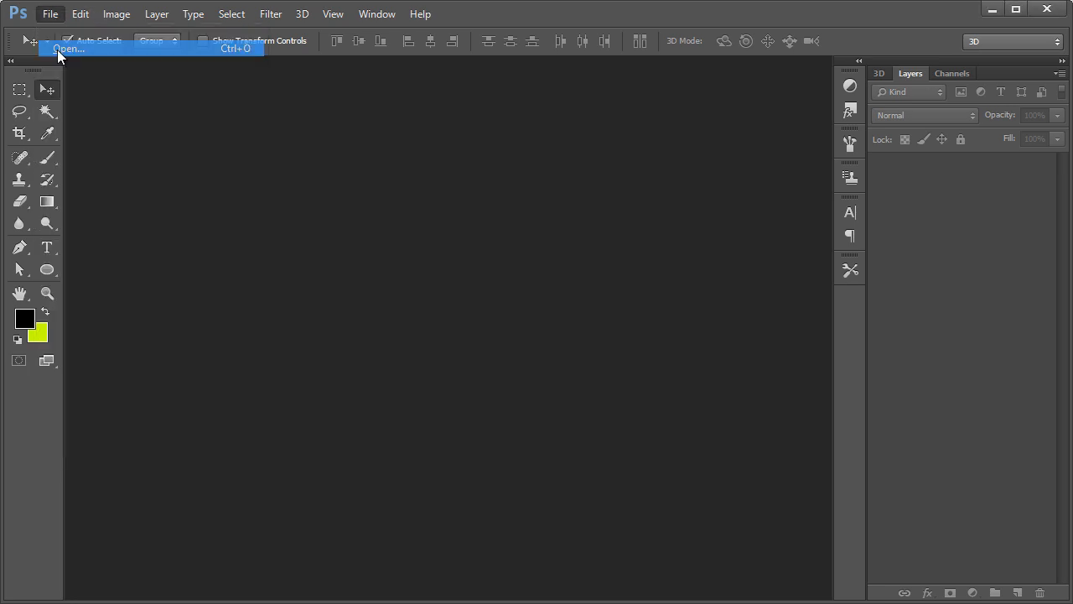
{"action": "left_click_drag", "start_coordinate": [303, 19], "coordinate": [391, 99]}
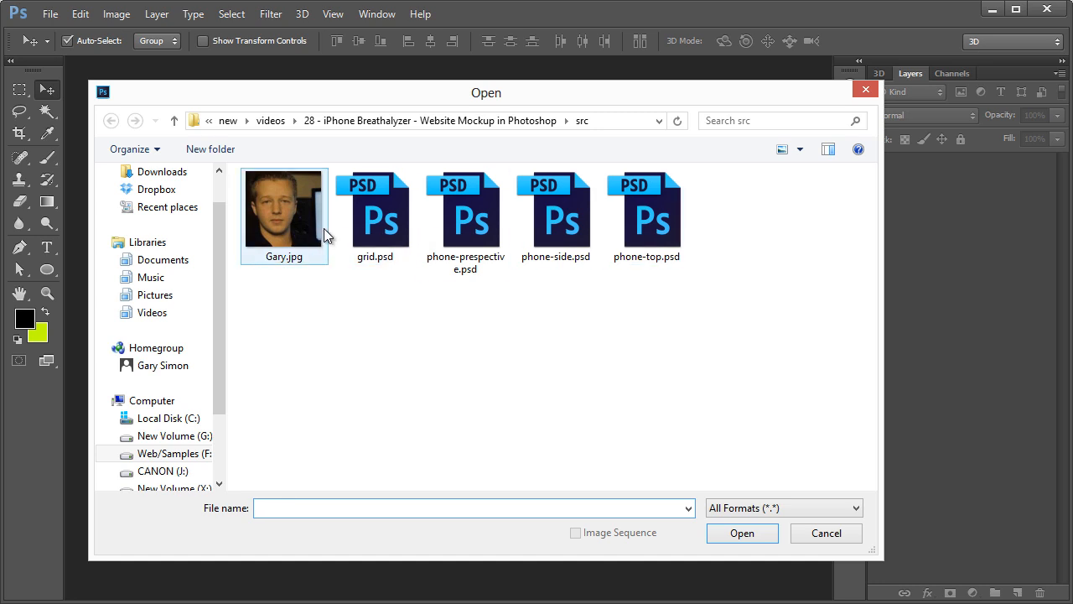
{"action": "left_click", "coordinate": [365, 221]}
{"action": "double_click", "coordinate": [365, 221]}
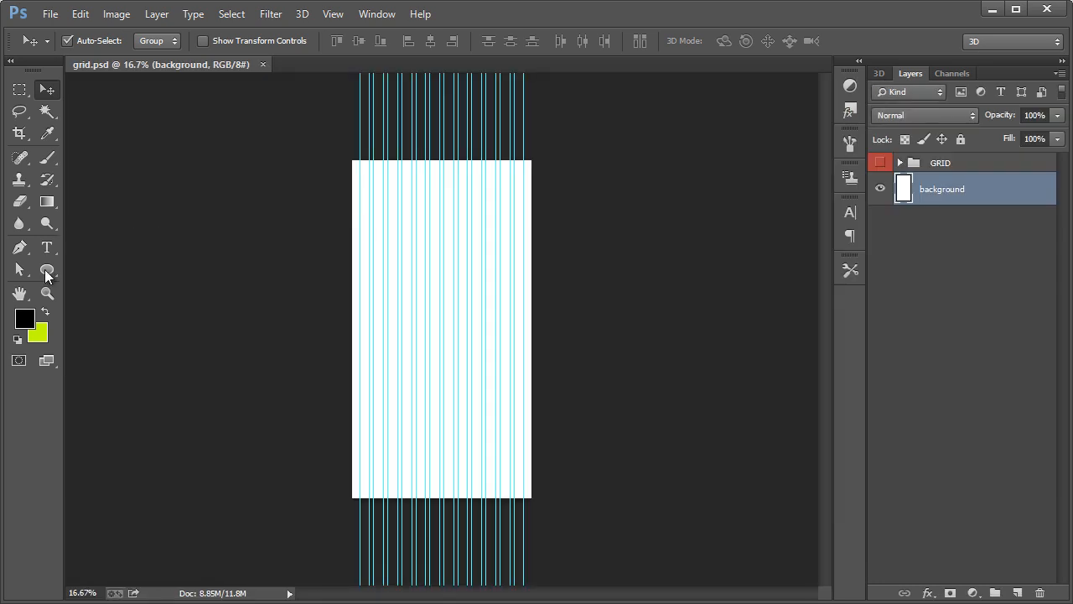
Step: Show the GRID layer group over the white page to examine its column layout
{"action": "left_click", "coordinate": [47, 293]}
{"action": "left_click", "coordinate": [443, 165]}
{"action": "scroll", "coordinate": [443, 165], "scroll_direction": "up", "scroll_amount": 2}
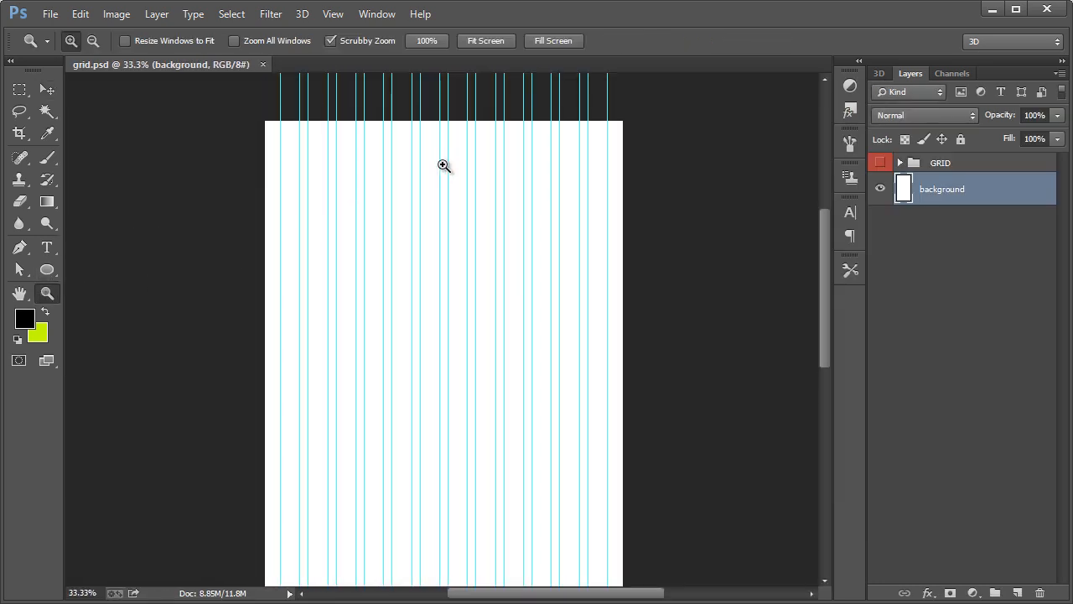
{"action": "left_click", "coordinate": [442, 215]}
{"action": "left_click", "coordinate": [451, 240]}
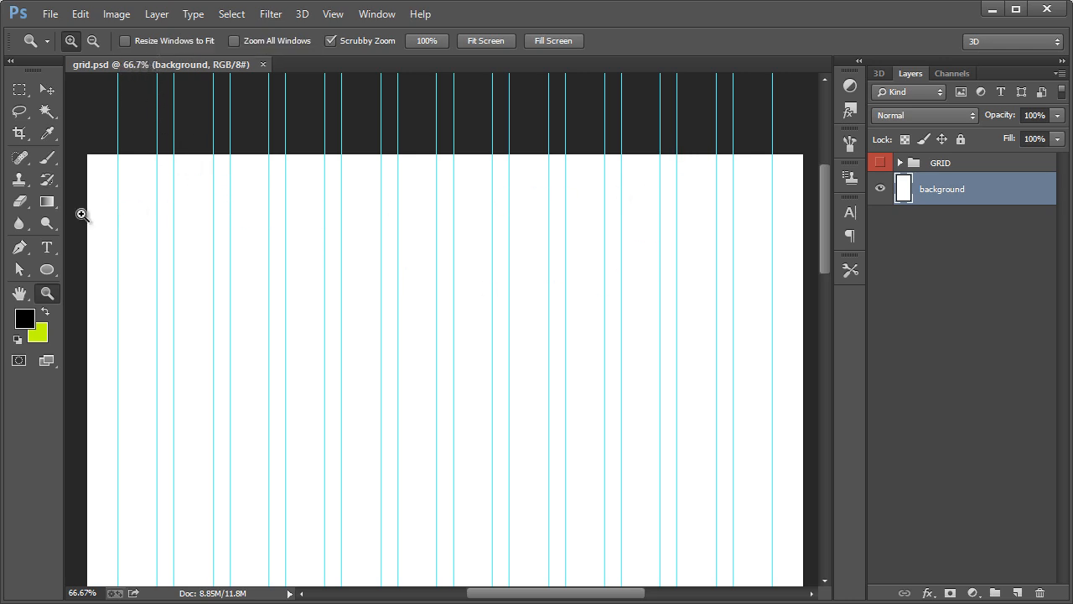
{"action": "scroll", "coordinate": [46, 210], "scroll_direction": "down", "scroll_amount": 1}
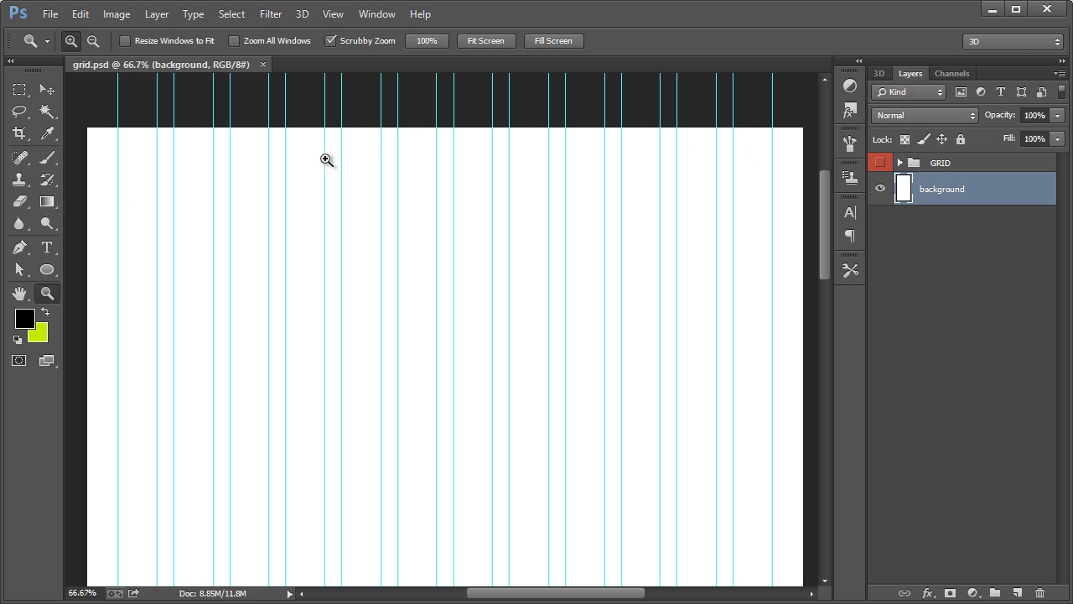
{"action": "left_click", "coordinate": [879, 163]}
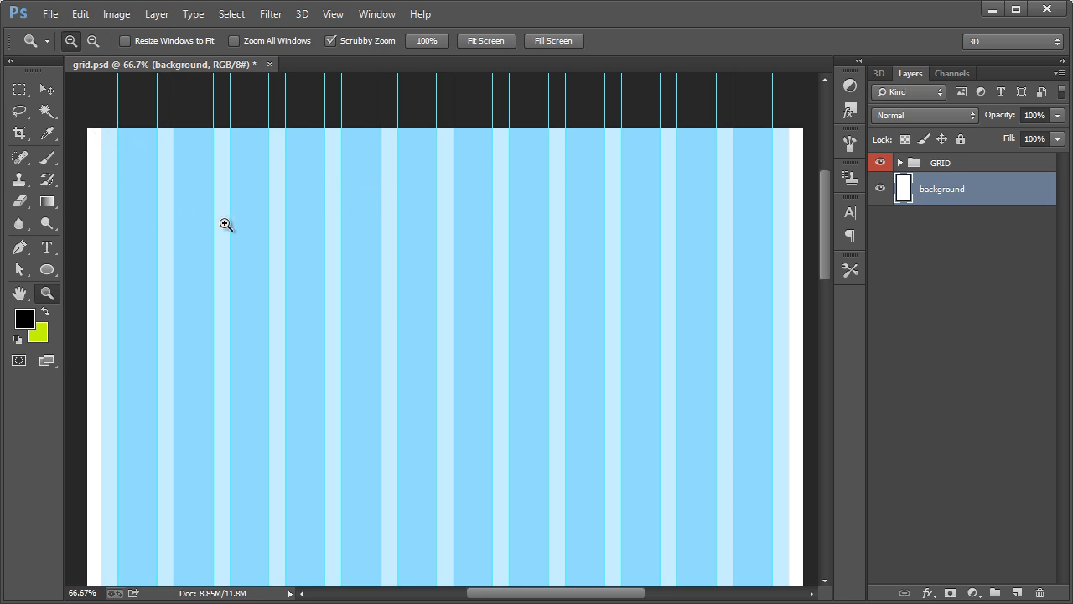
Step: Hide the document's vertical guides
{"action": "key", "text": "ctrl+semicolon"}
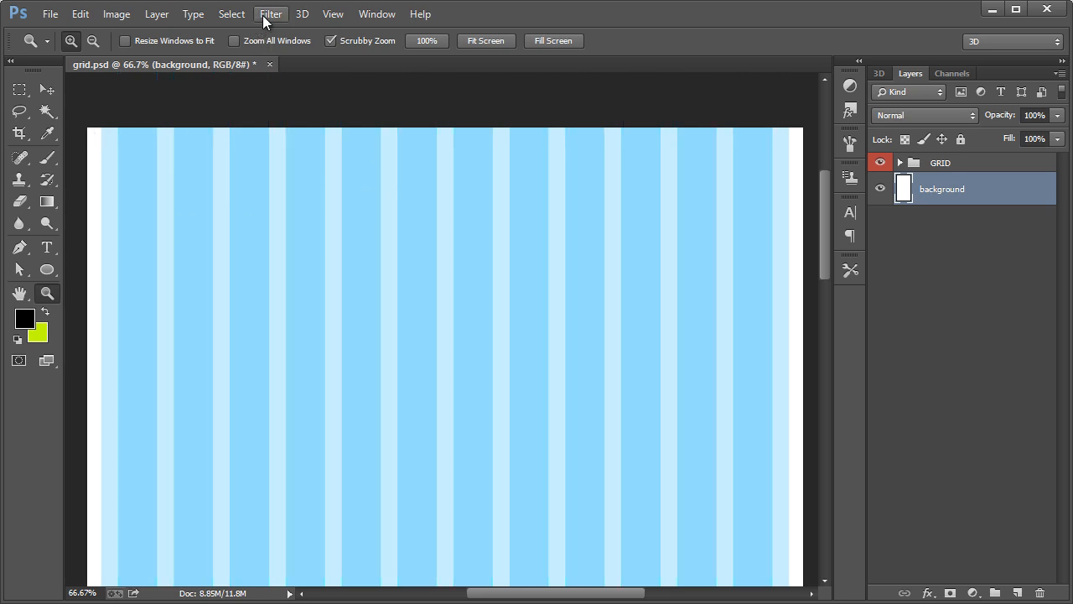
{"action": "left_click", "coordinate": [327, 17]}
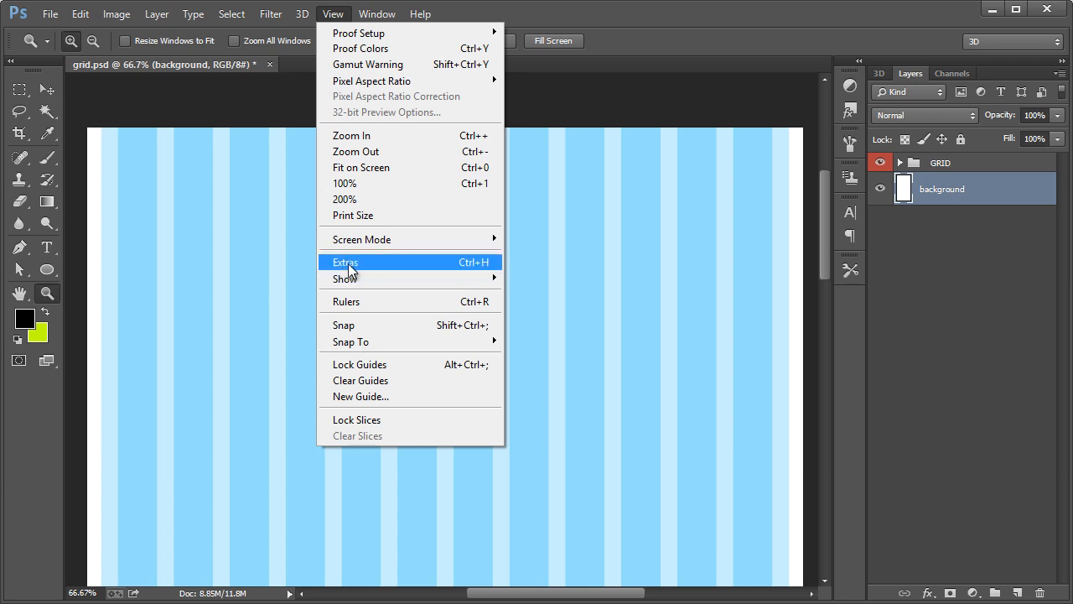
{"action": "left_click", "coordinate": [405, 262]}
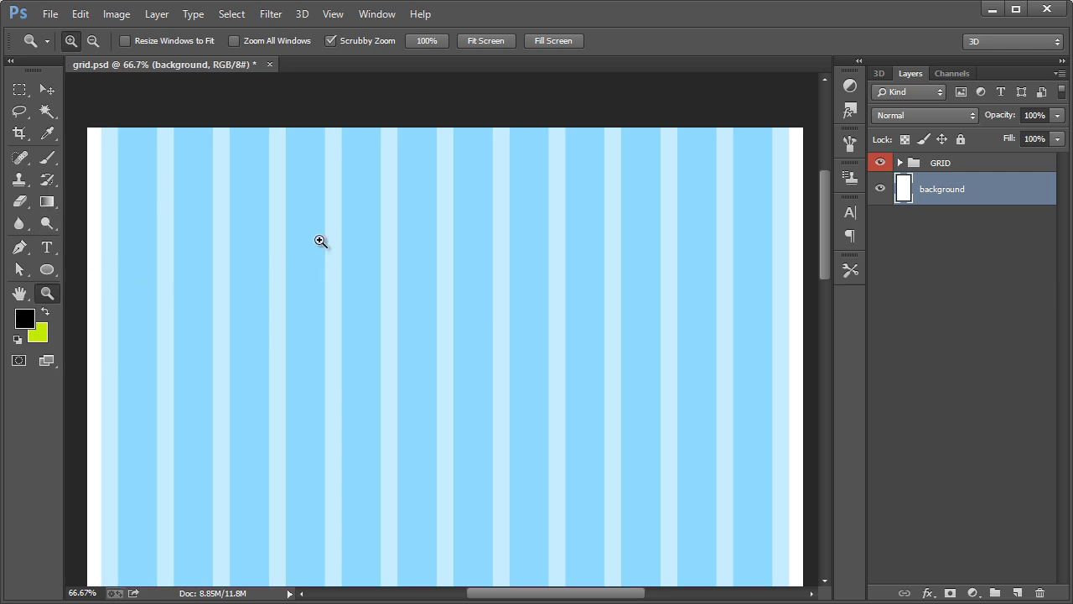
Step: Hide the GRID layer group so only the white background layer is displayed
{"action": "left_click", "coordinate": [880, 163]}
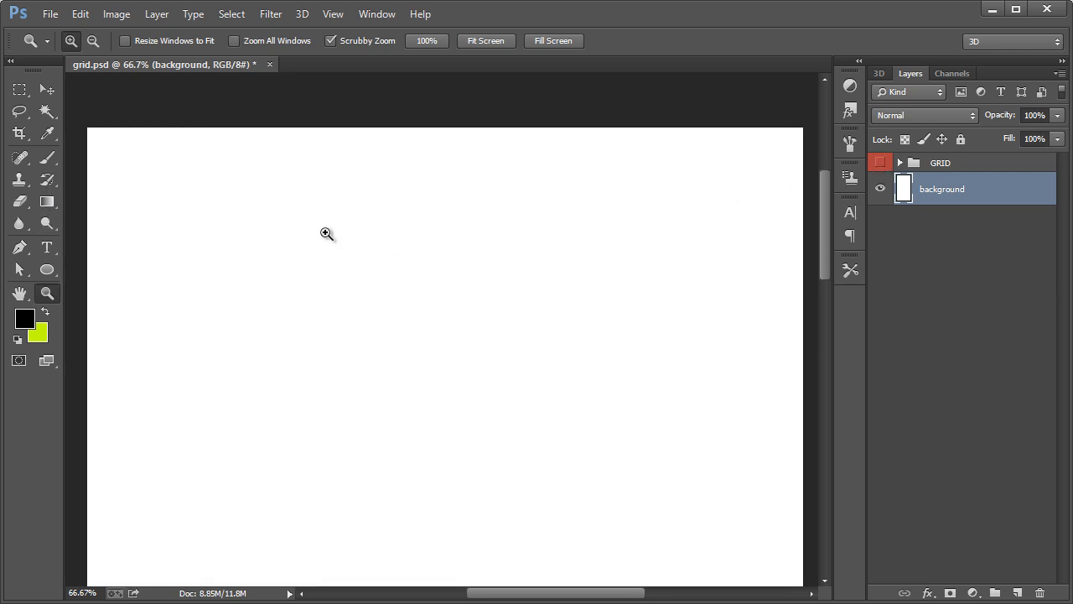
{"action": "scroll", "coordinate": [326, 233], "scroll_direction": "down", "scroll_amount": 1}
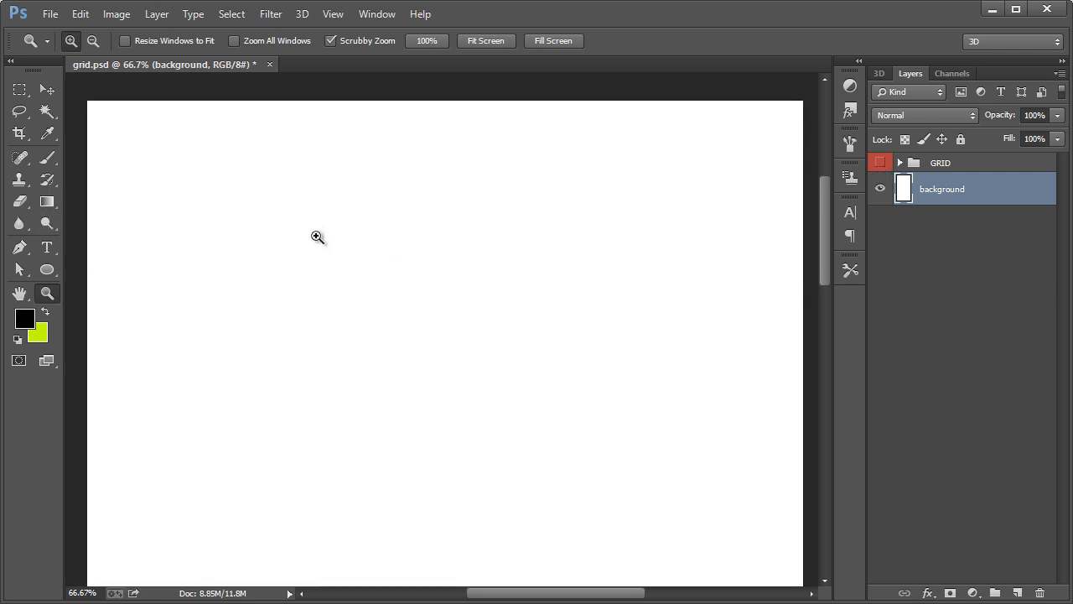
{"action": "scroll", "coordinate": [317, 237], "scroll_direction": "up", "scroll_amount": 2}
{"action": "scroll", "coordinate": [317, 237], "scroll_direction": "down", "scroll_amount": 1}
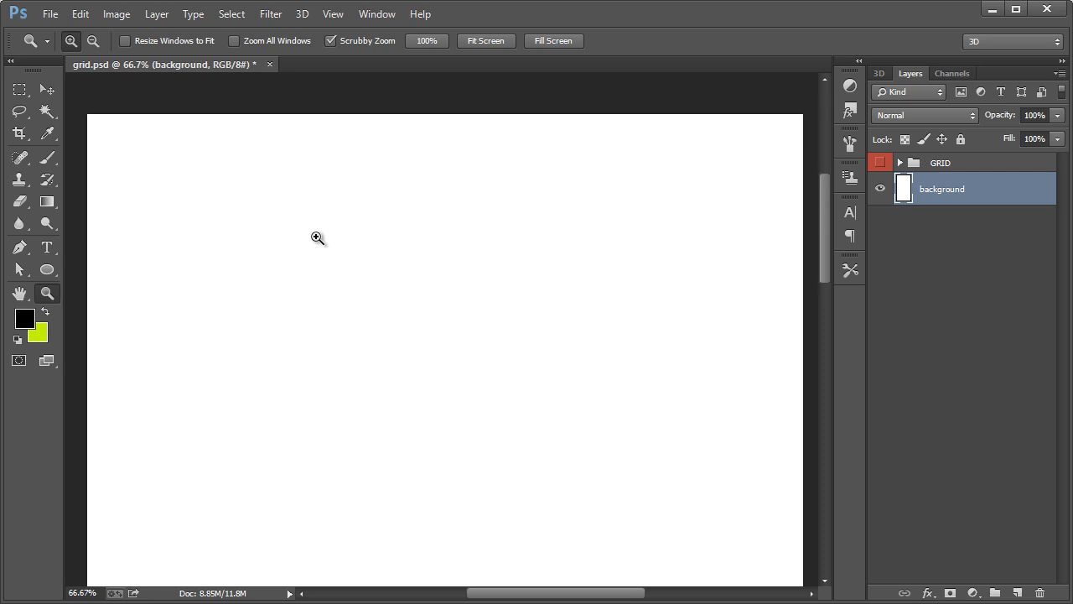
{"action": "scroll", "coordinate": [317, 237], "scroll_direction": "down", "scroll_amount": 1}
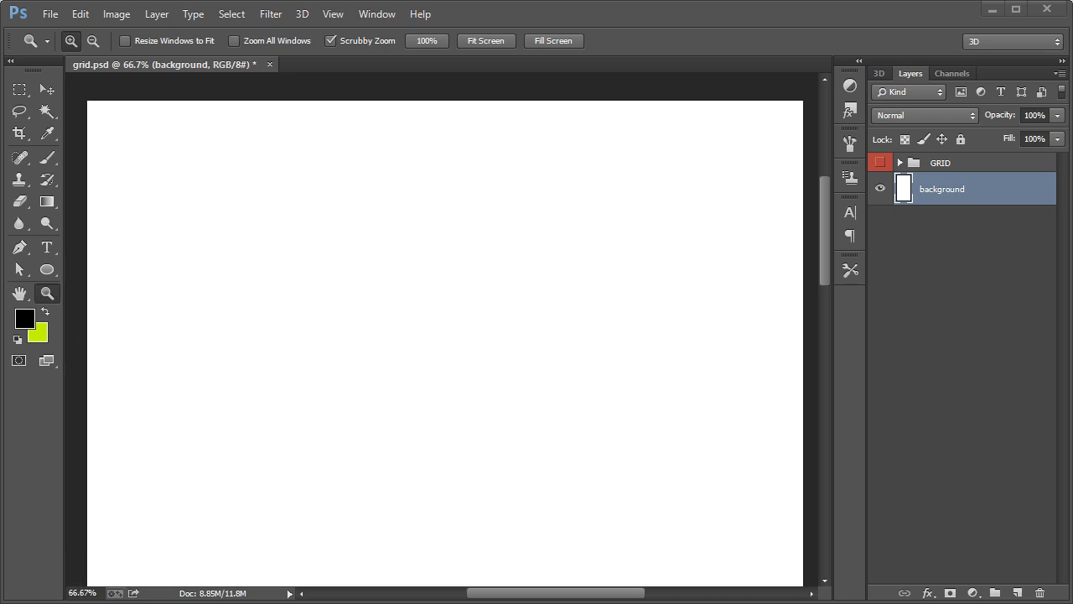
Step: Switch to the web browser and open search.creativecommons.org in a new tab
{"action": "left_click", "coordinate": [33, 593]}
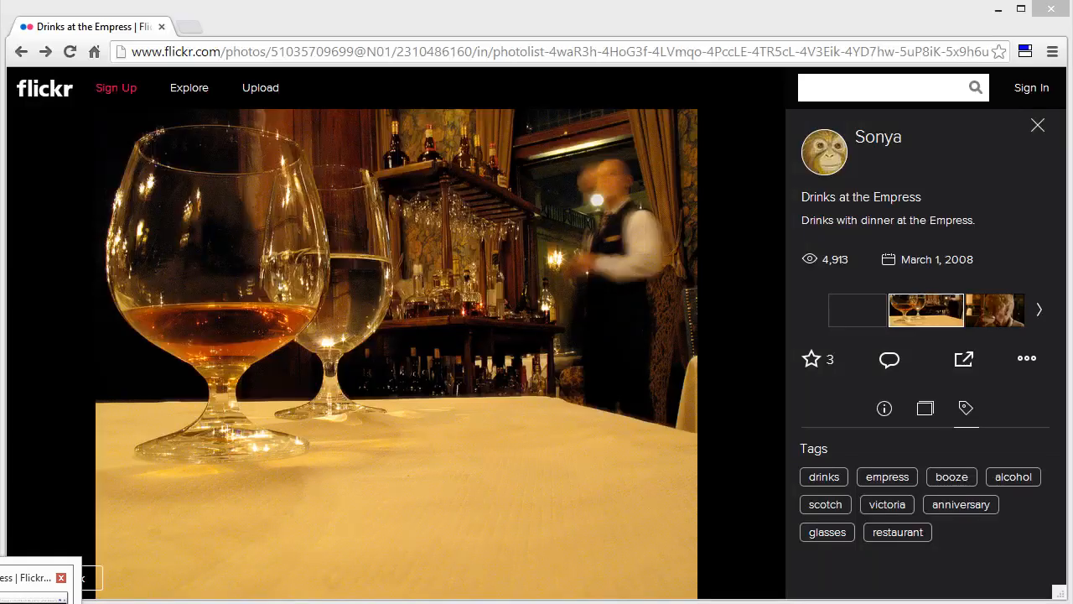
{"action": "left_click", "coordinate": [360, 50]}
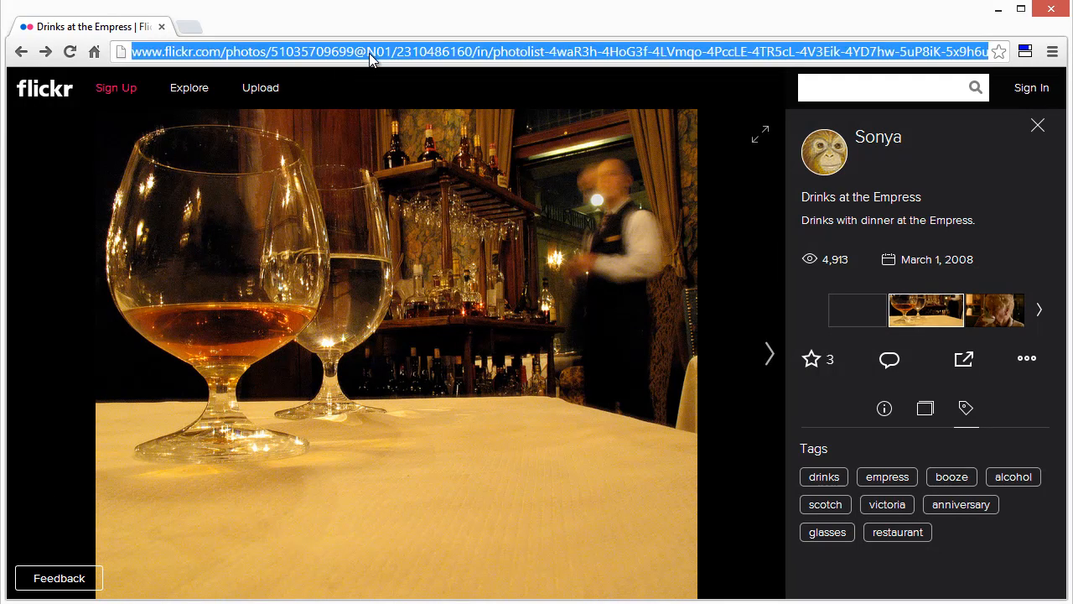
{"action": "left_click", "coordinate": [369, 52]}
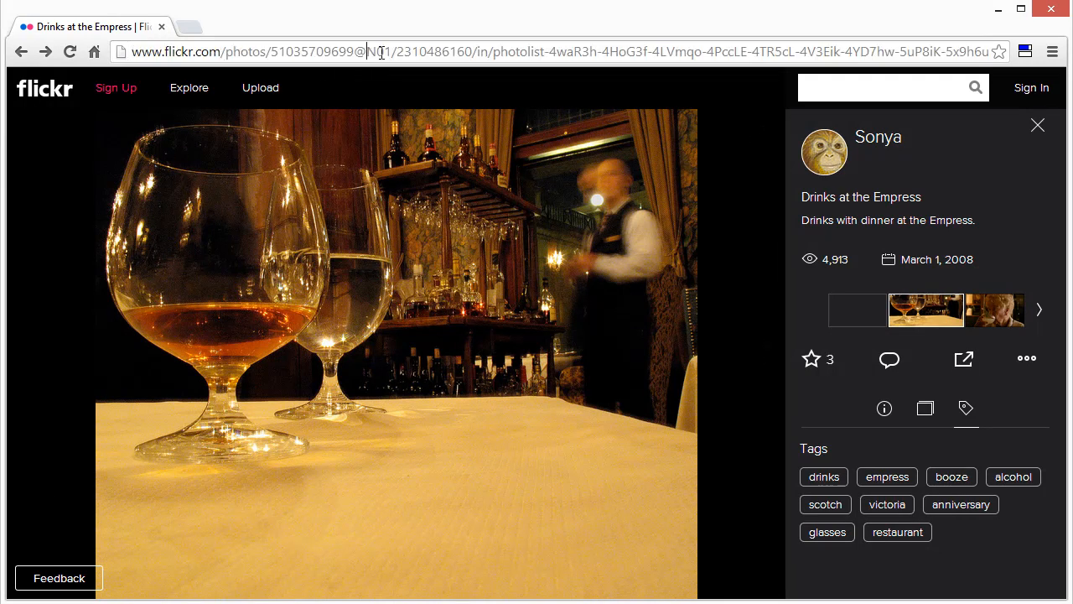
{"action": "key", "text": "ctrl+t"}
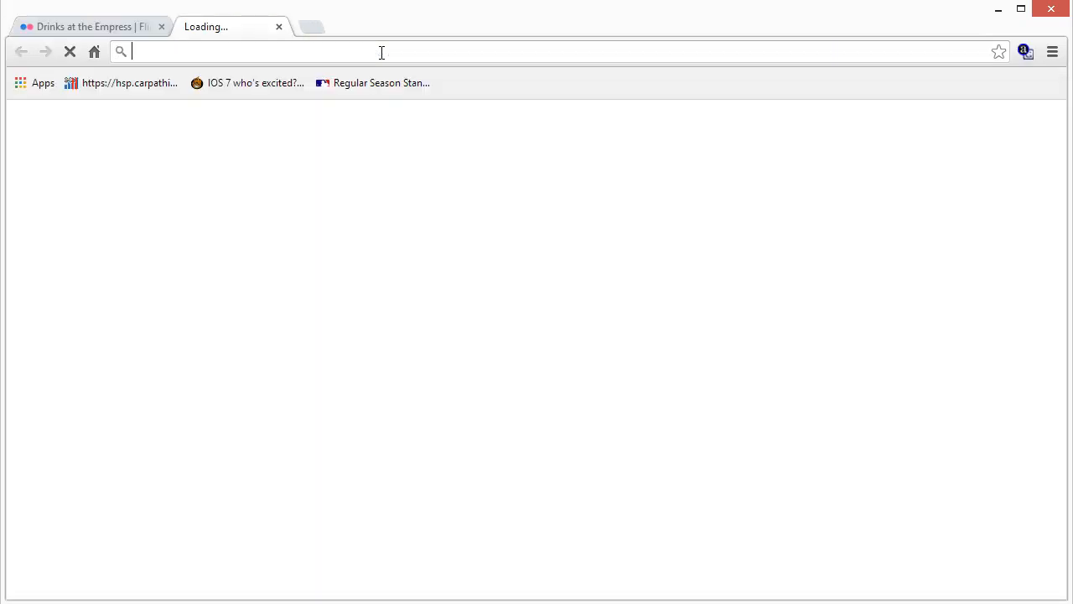
{"action": "type", "text": "search."}
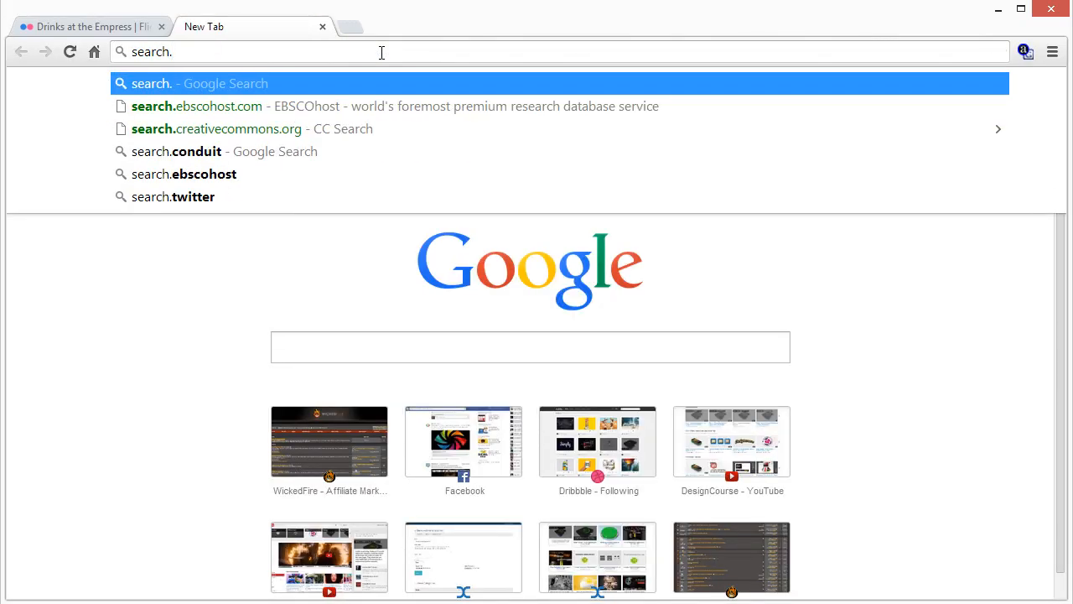
{"action": "key", "text": "Down"}
{"action": "key", "text": "Down"}
{"action": "key", "text": "Return"}
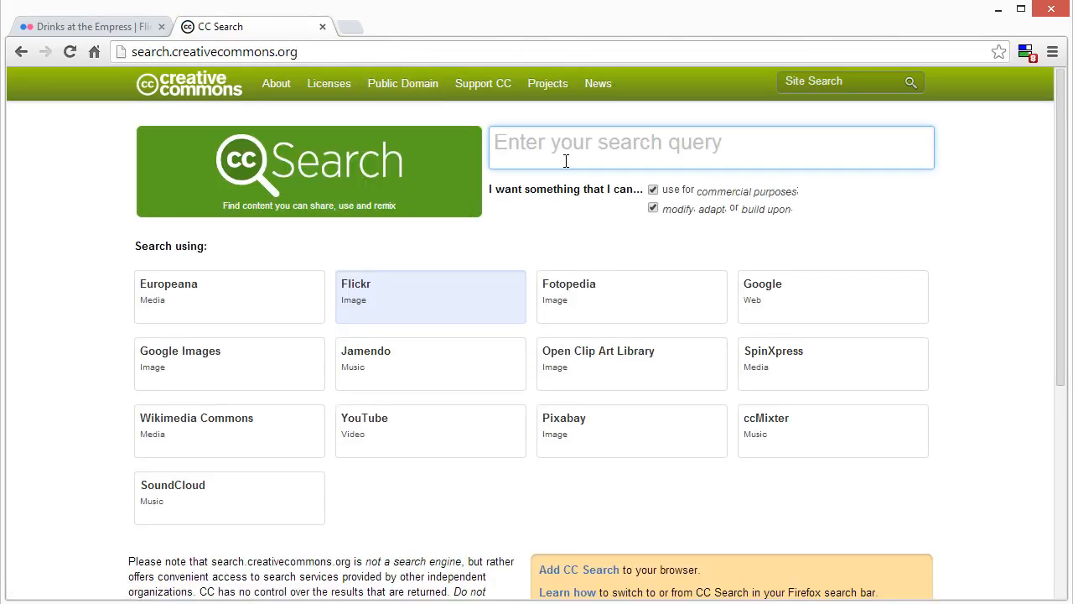
{"action": "left_click", "coordinate": [567, 145]}
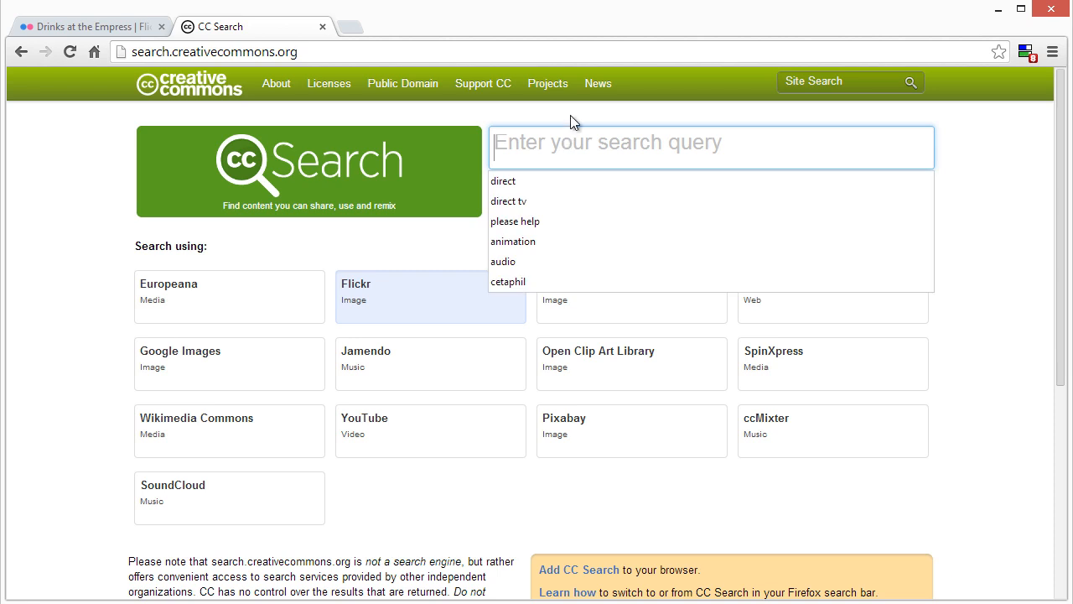
{"action": "left_click", "coordinate": [571, 116]}
{"action": "left_click", "coordinate": [570, 139]}
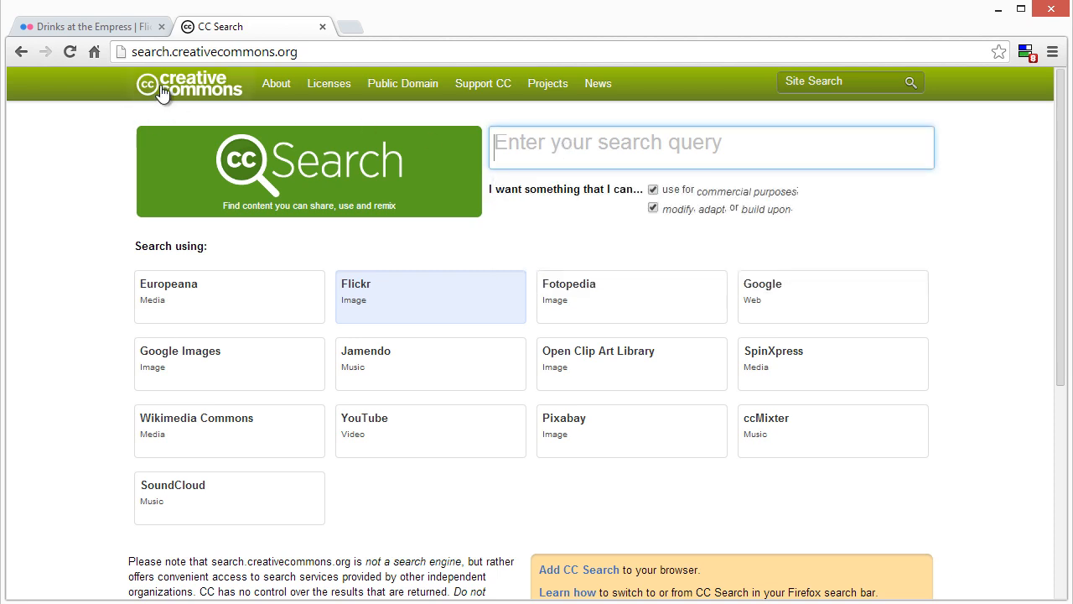
{"action": "left_click", "coordinate": [554, 152]}
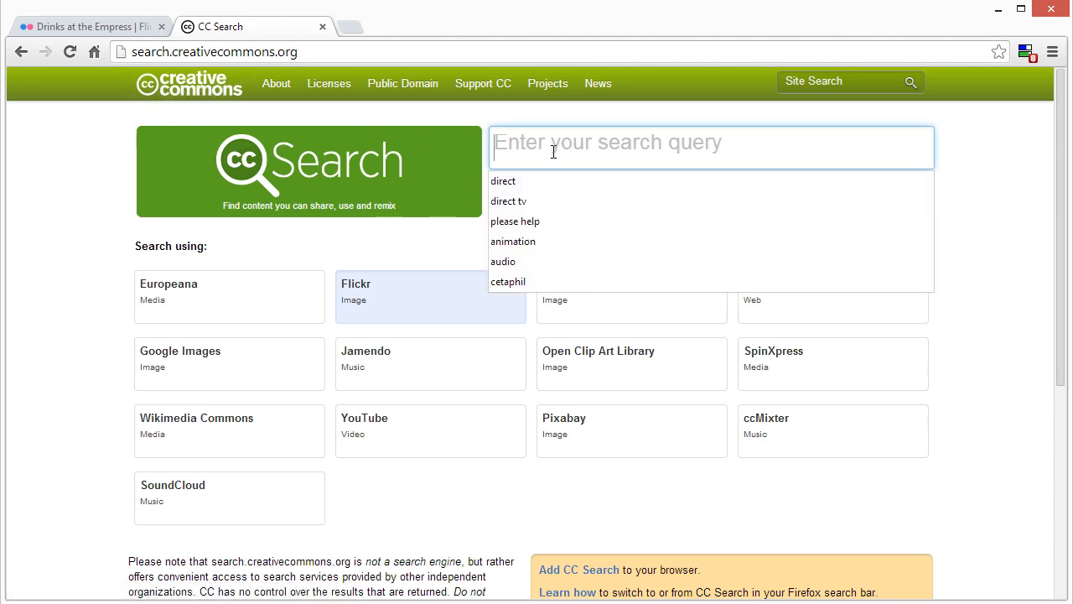
{"action": "left_click", "coordinate": [508, 119]}
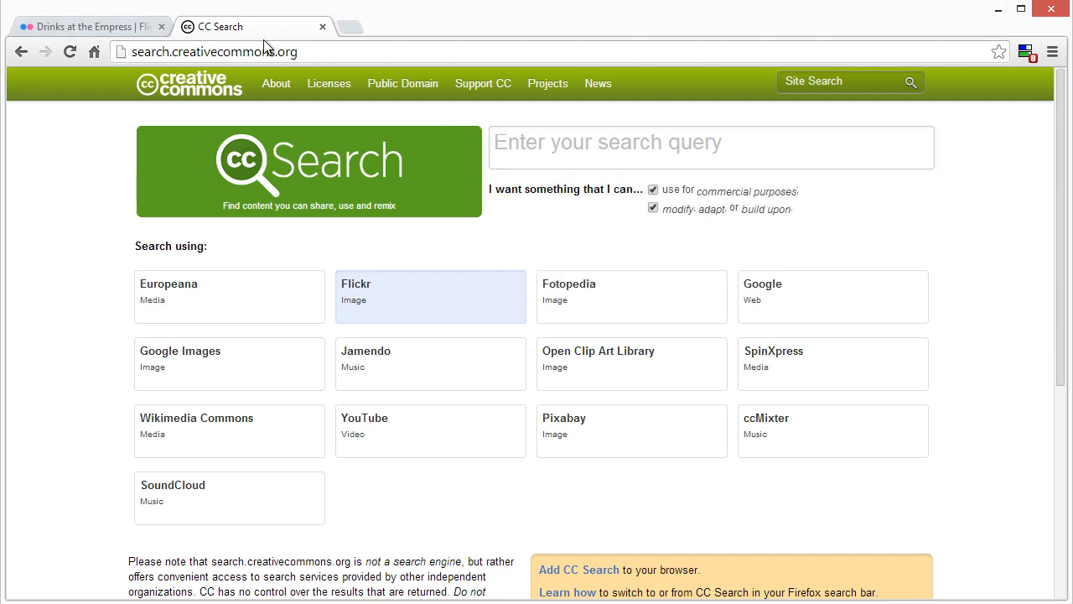
Step: Return to the Flickr photo "Drinks at the Empress" and open its Original size (1440 x 1172) from all available sizes
{"action": "left_click", "coordinate": [126, 28]}
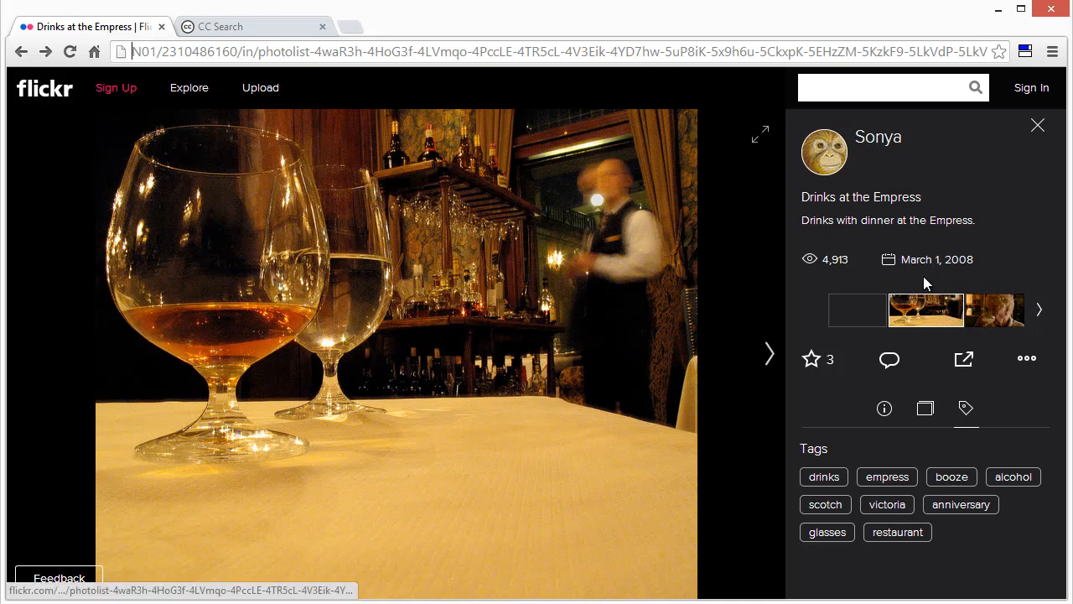
{"action": "left_click", "coordinate": [1025, 360]}
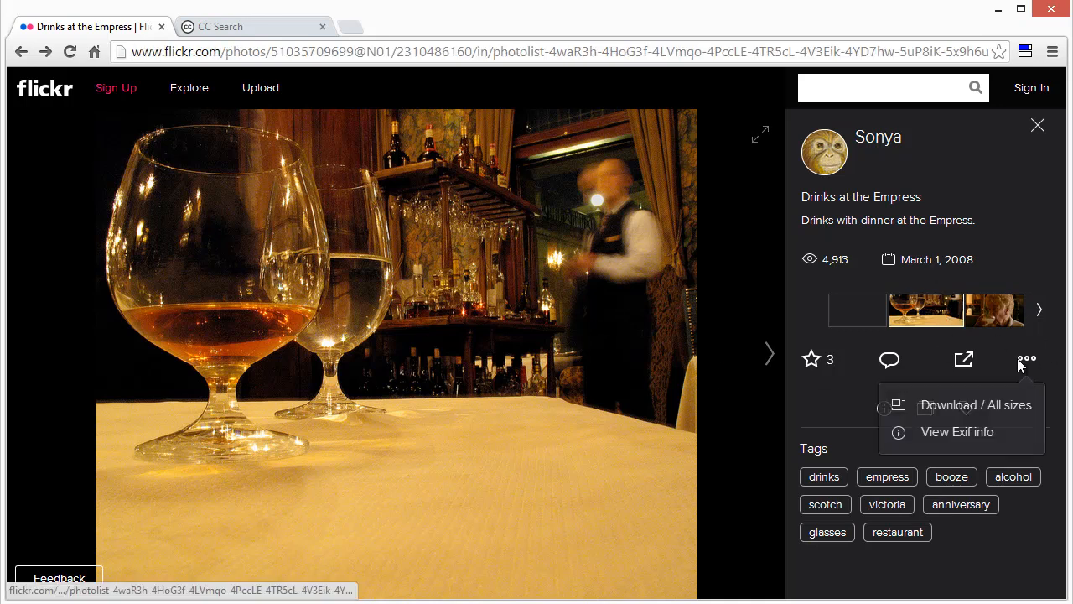
{"action": "left_click", "coordinate": [971, 406]}
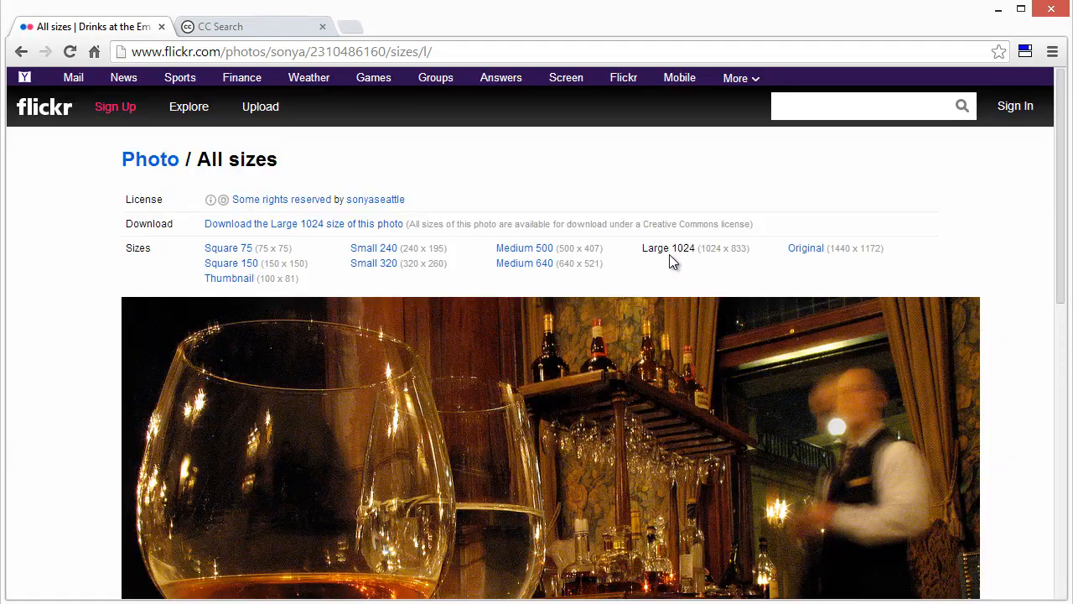
{"action": "left_click", "coordinate": [808, 247]}
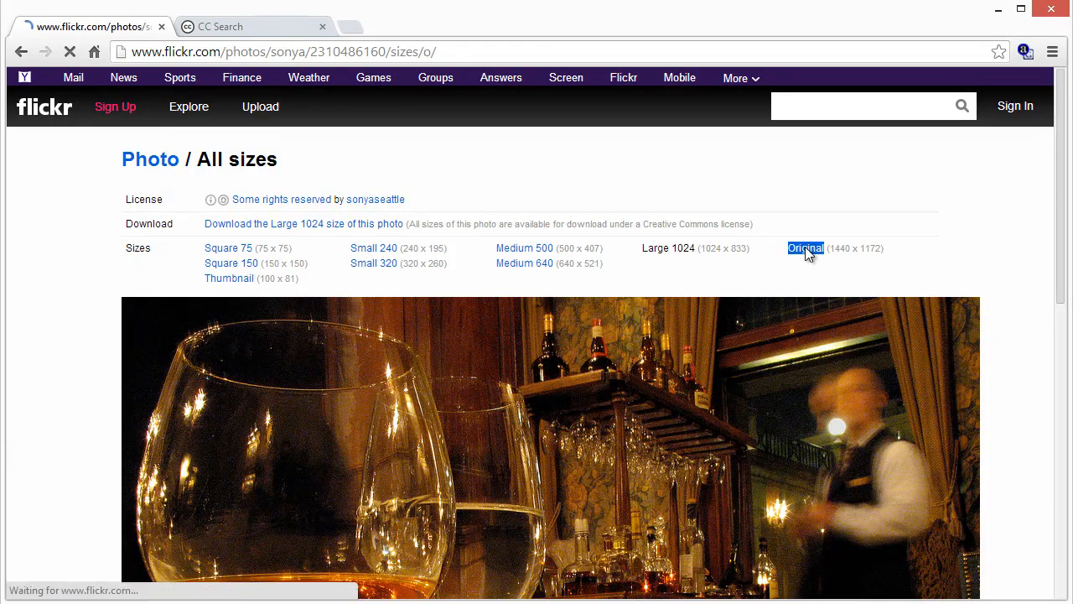
Step: Copy the original-size bar photo from Flickr and paste it into grid.psd in Photoshop as a new layer
{"action": "scroll", "coordinate": [565, 348], "scroll_direction": "down", "scroll_amount": 3}
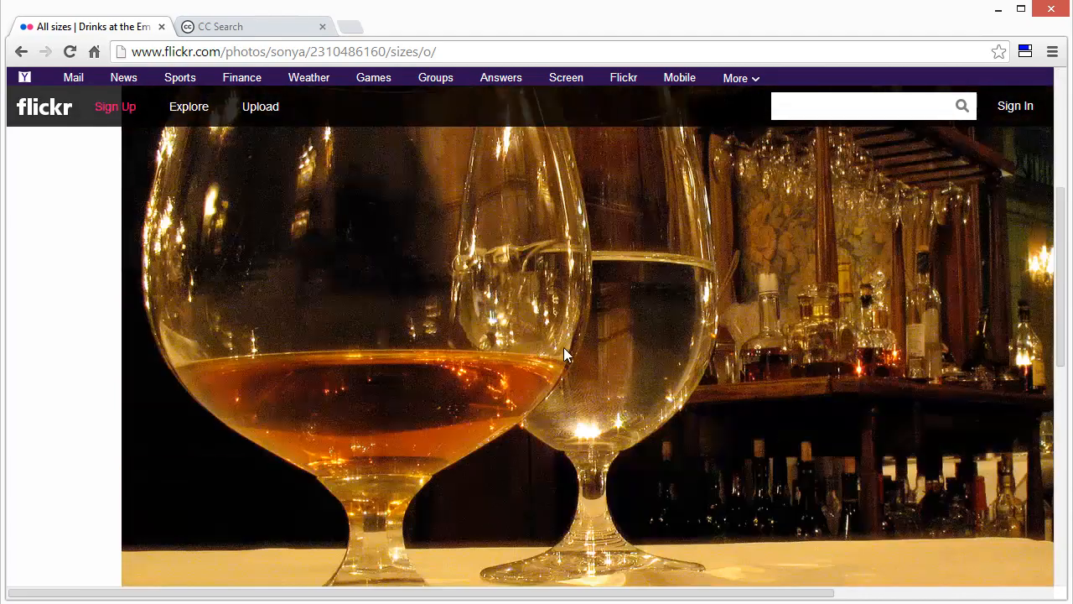
{"action": "right_click", "coordinate": [374, 265]}
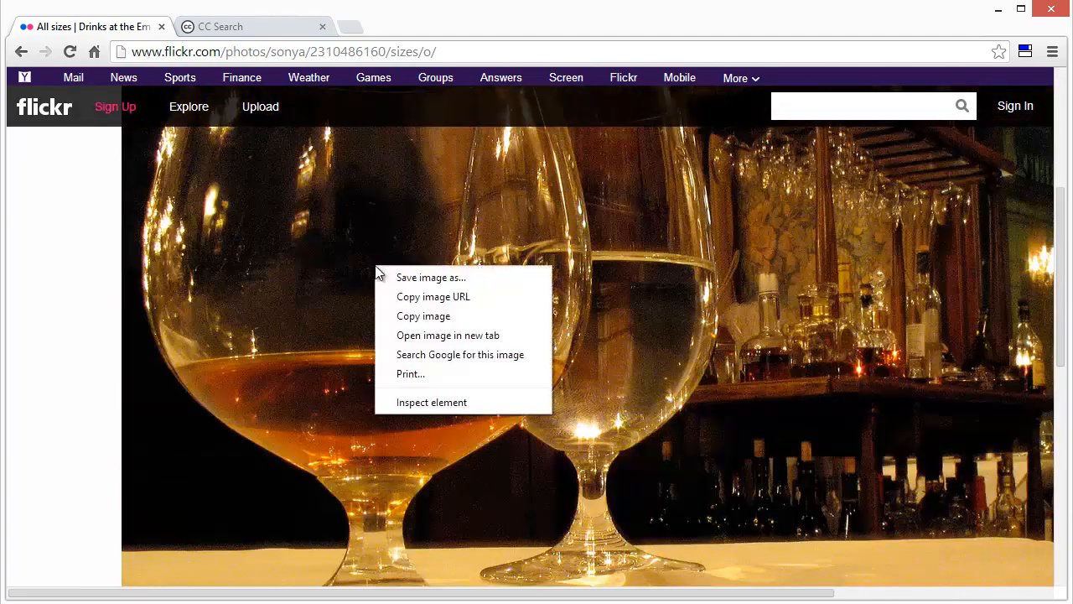
{"action": "left_click", "coordinate": [414, 309]}
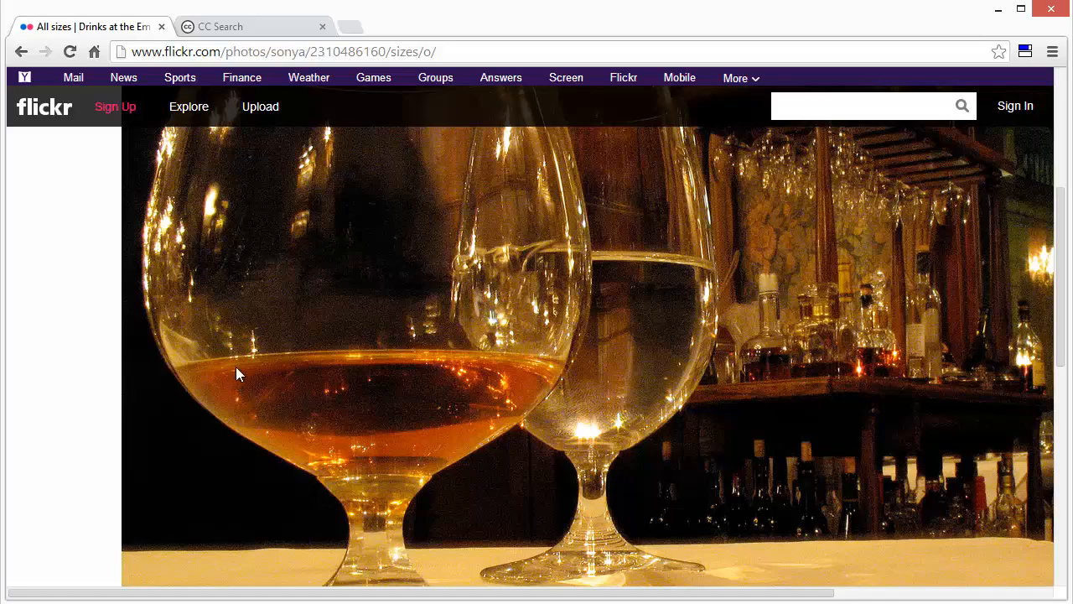
{"action": "key", "text": "alt+Tab"}
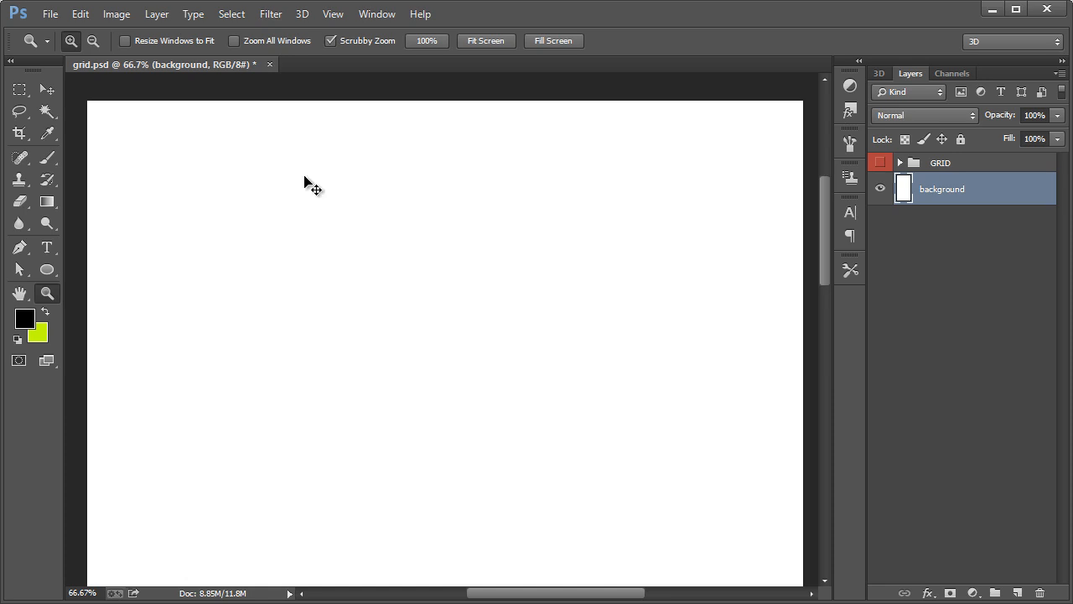
{"action": "key", "text": "ctrl+v"}
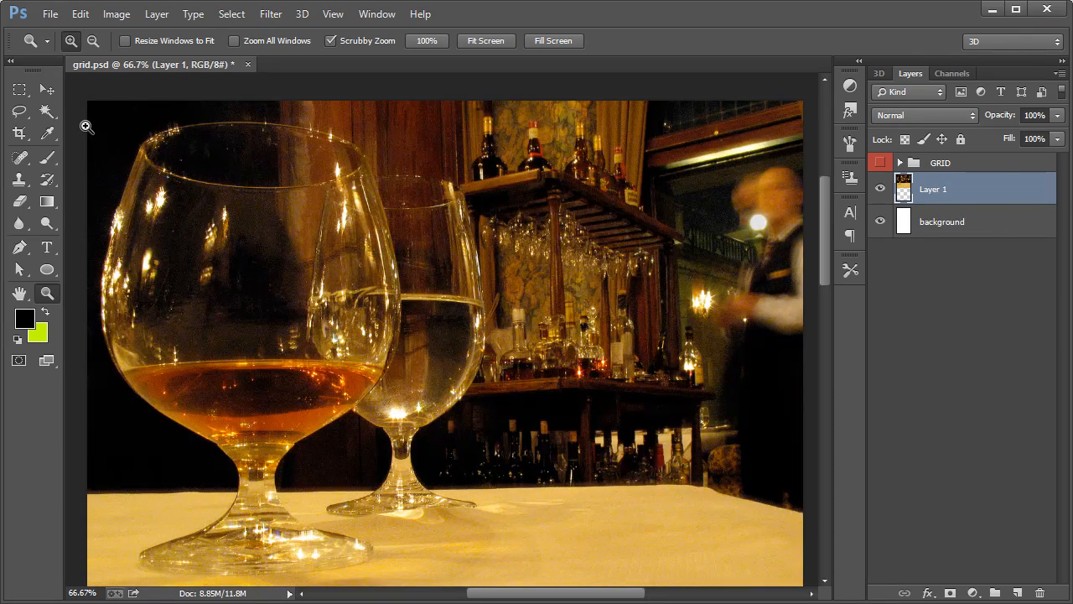
Step: Apply a Gaussian Blur with a 27.8-pixel radius to the pasted bar photo layer
{"action": "left_click", "coordinate": [47, 90]}
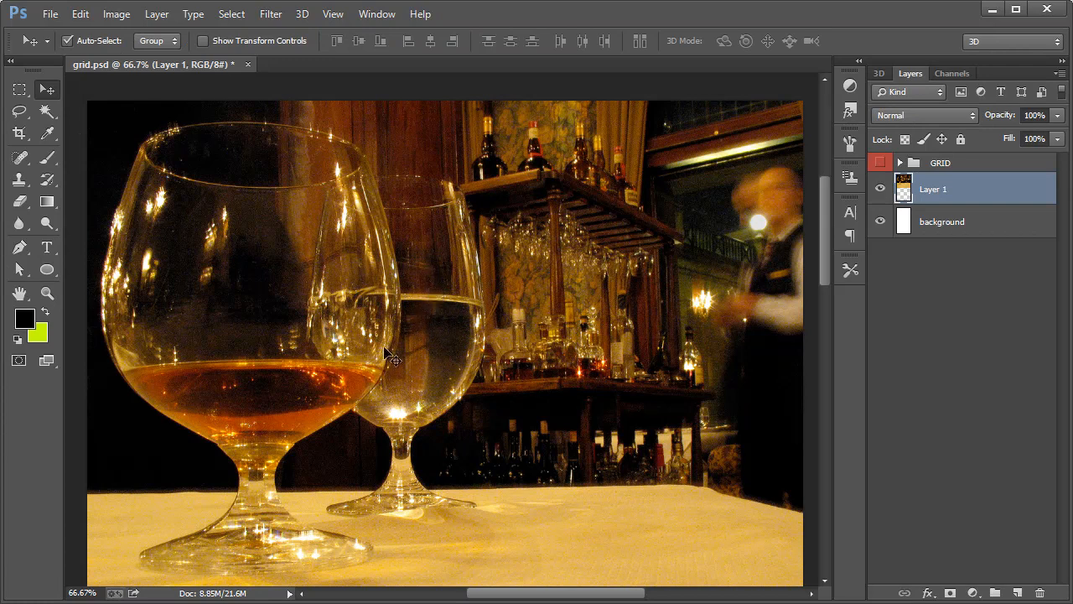
{"action": "key", "text": "ctrl+o"}
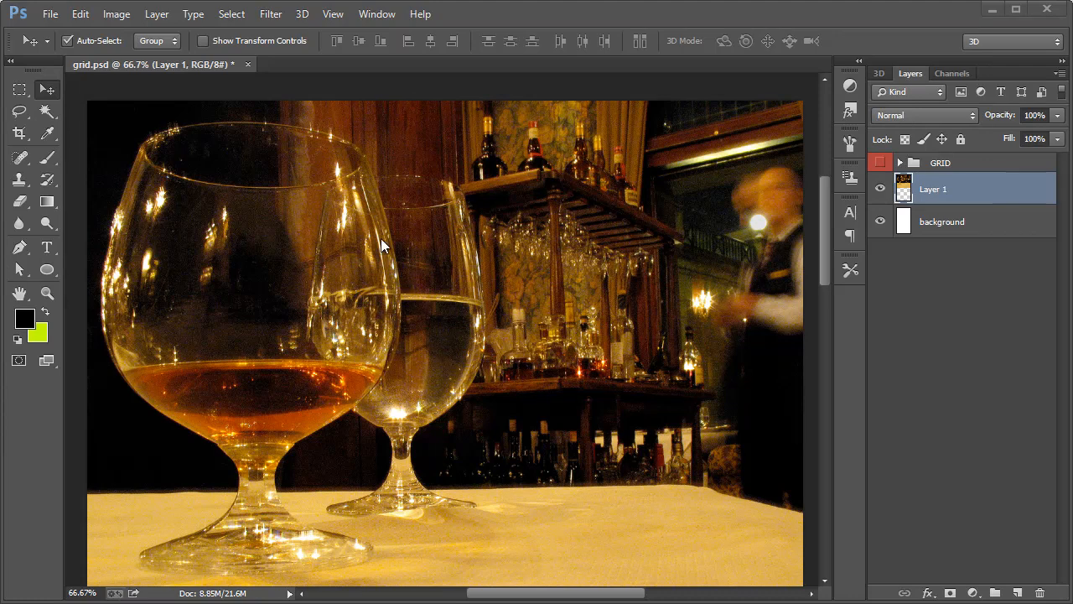
{"action": "left_click", "coordinate": [122, 15]}
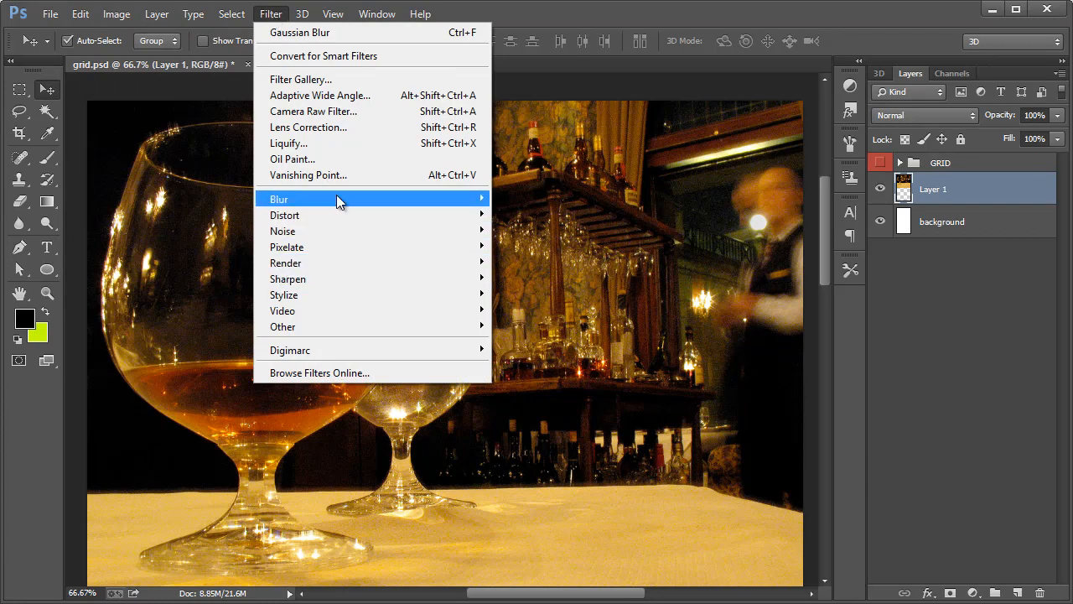
{"action": "mouse_move", "coordinate": [336, 198]}
{"action": "left_click", "coordinate": [540, 319]}
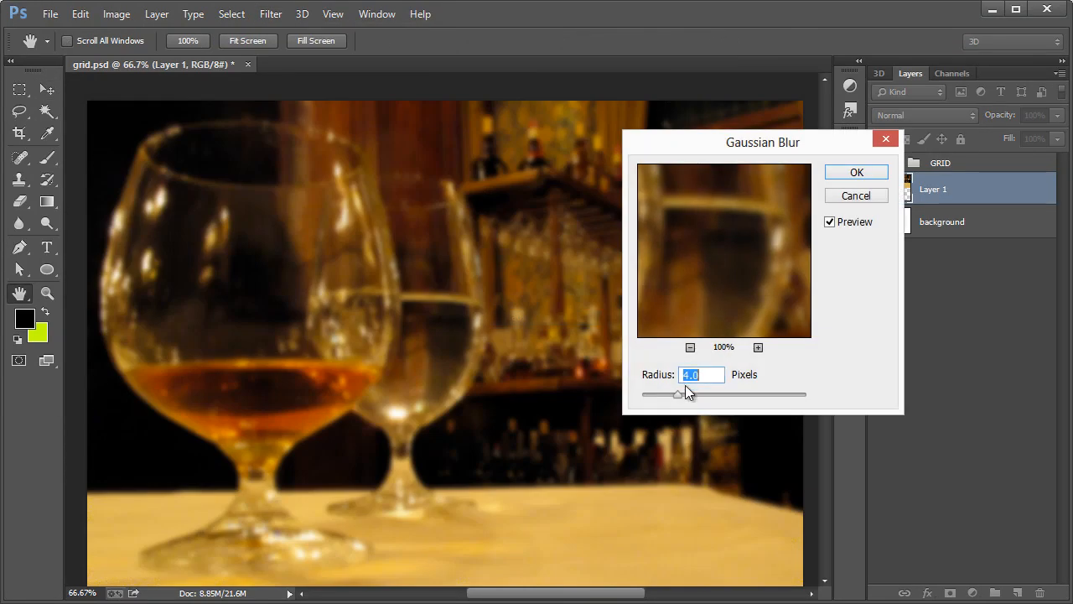
{"action": "left_click_drag", "start_coordinate": [685, 386], "coordinate": [718, 391]}
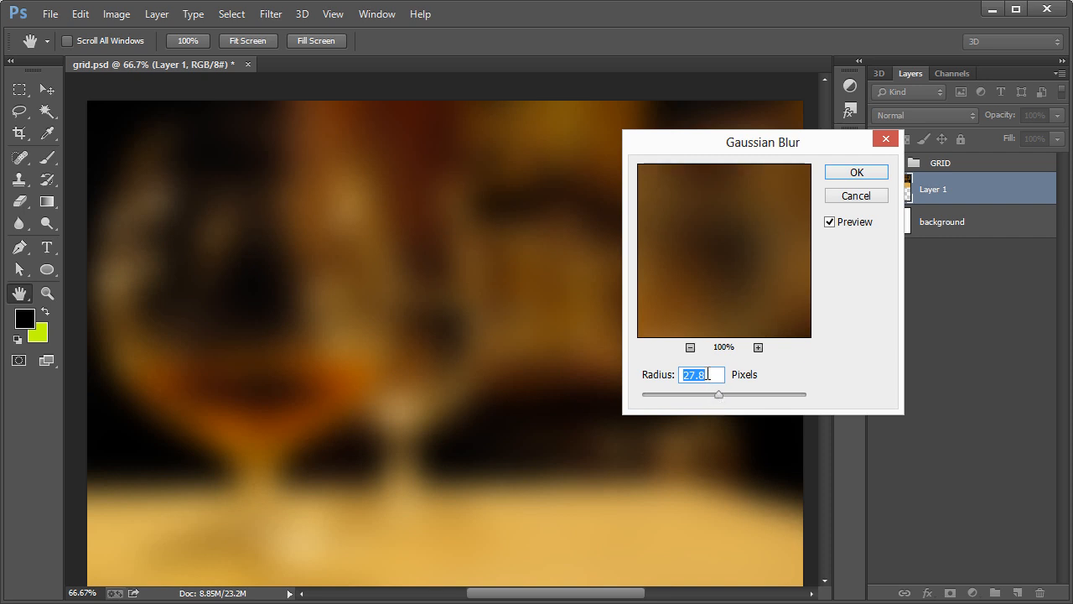
{"action": "left_click", "coordinate": [863, 173]}
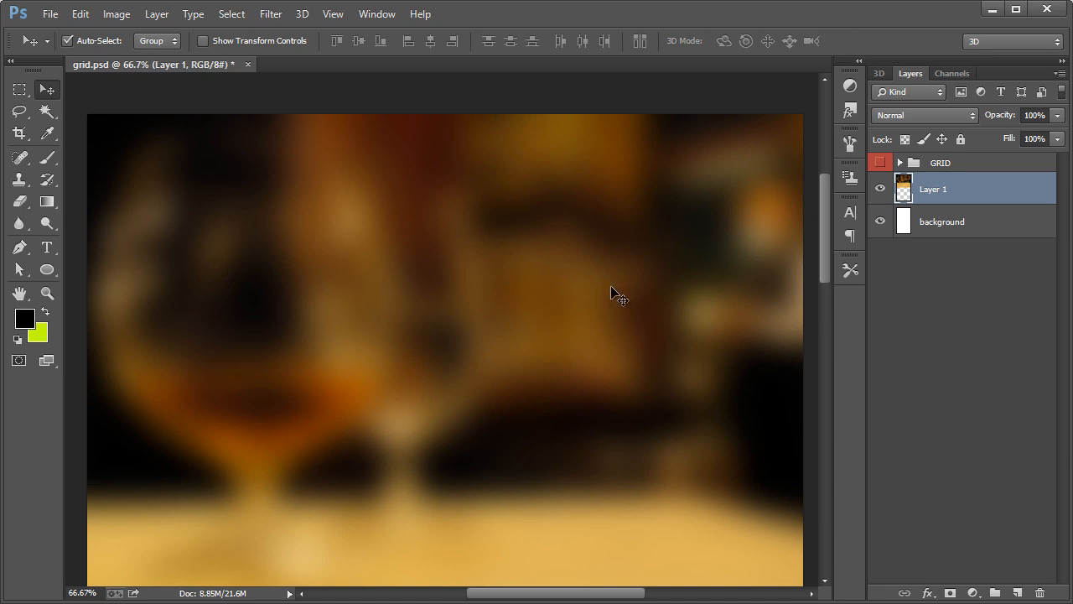
Step: Add a Hue/Saturation adjustment clipped to the blurred bar photo and set its Saturation to -47
{"action": "left_click", "coordinate": [850, 87]}
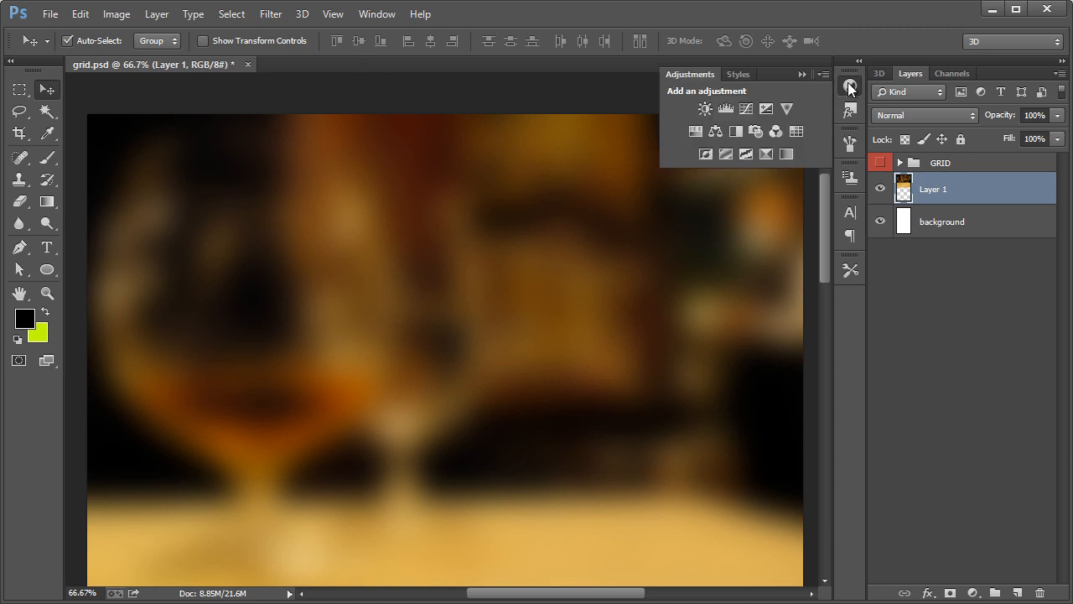
{"action": "left_click", "coordinate": [695, 131]}
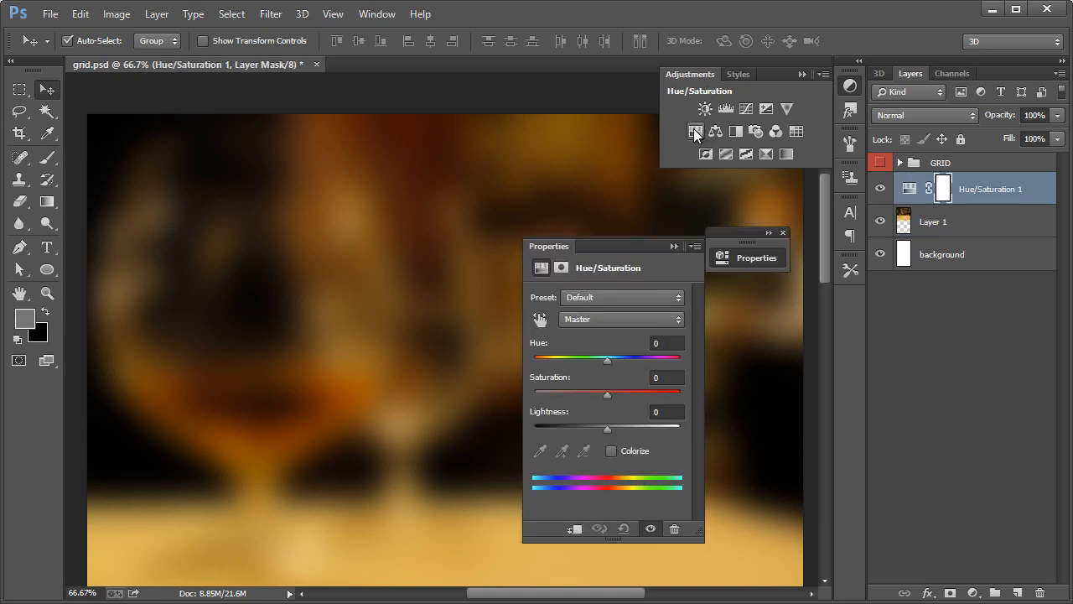
{"action": "left_click", "coordinate": [575, 530]}
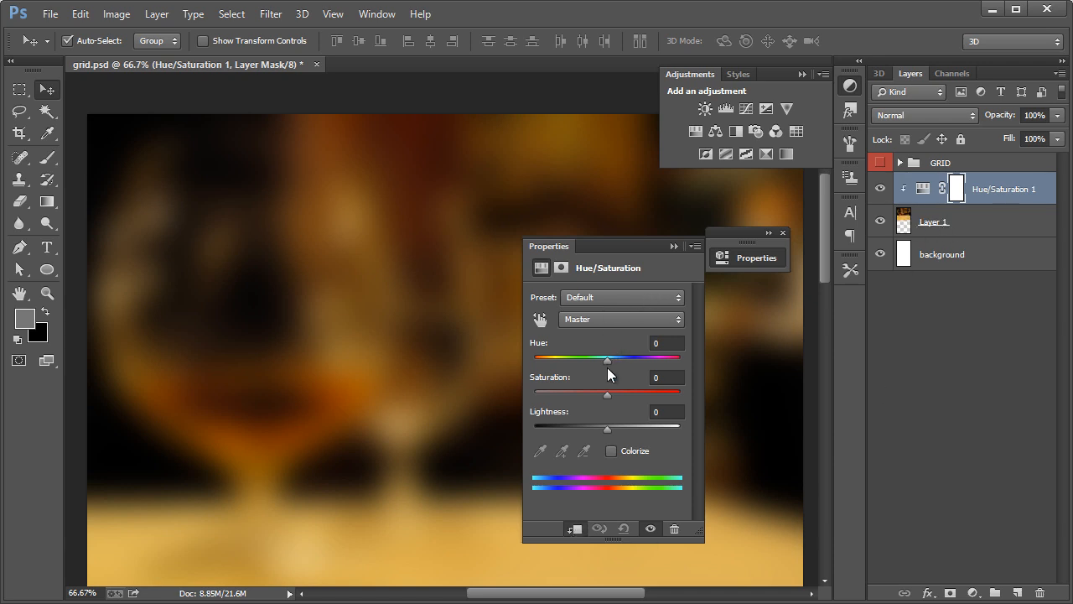
{"action": "left_click_drag", "start_coordinate": [604, 395], "coordinate": [572, 396]}
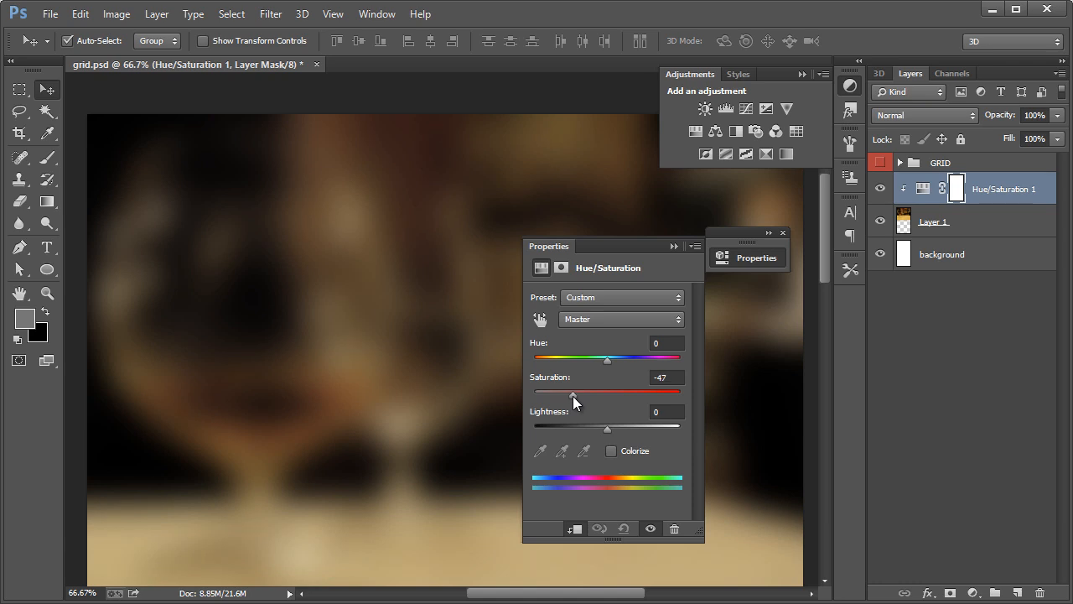
{"action": "left_click", "coordinate": [783, 232]}
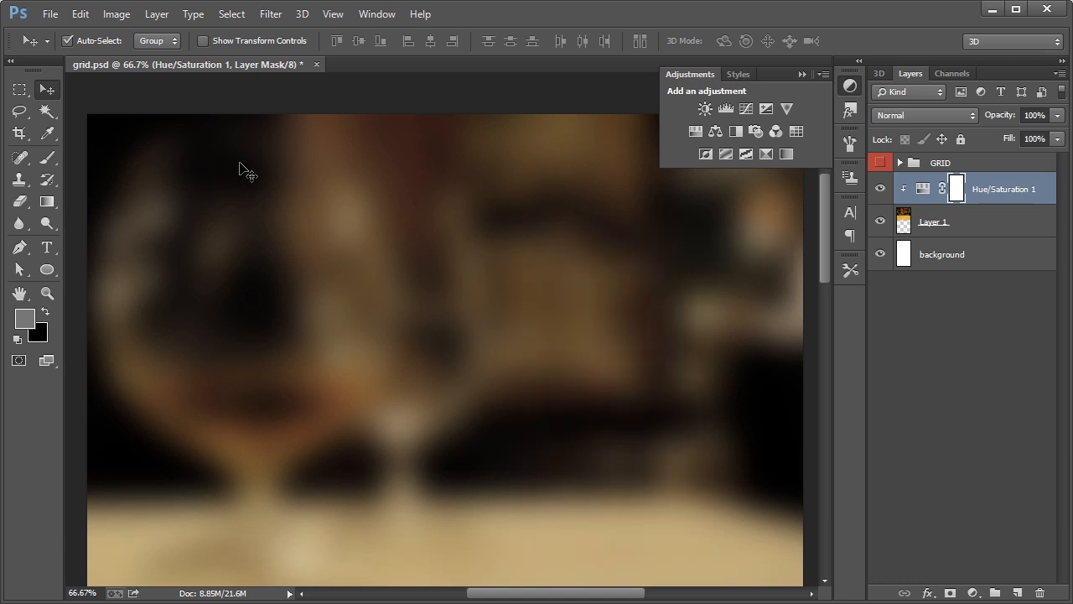
{"action": "left_click", "coordinate": [849, 84]}
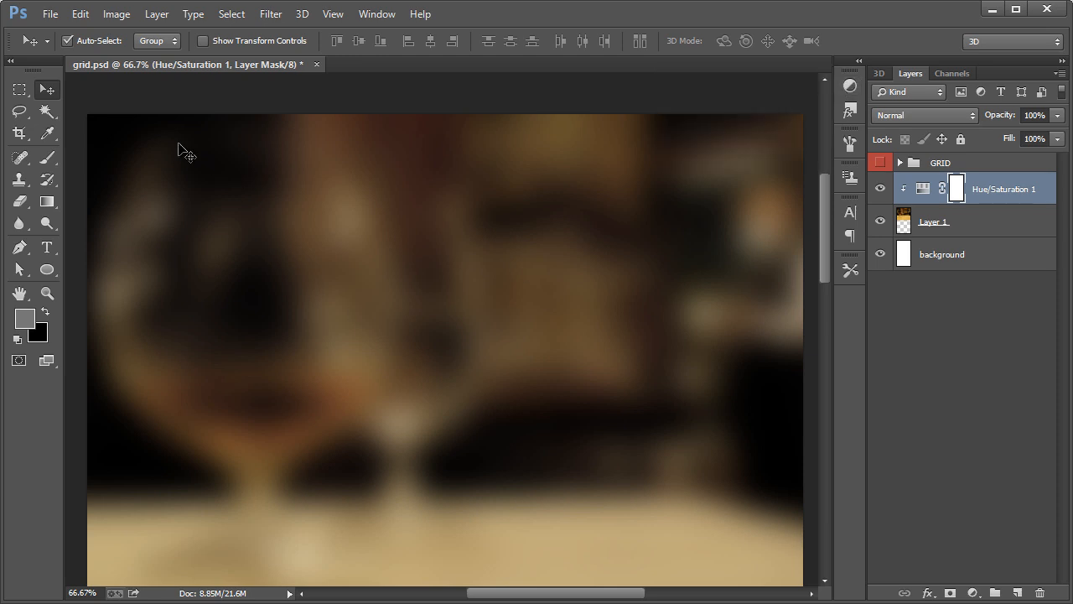
Step: Open phone-top.psd from the project's src folder
{"action": "left_click", "coordinate": [50, 14]}
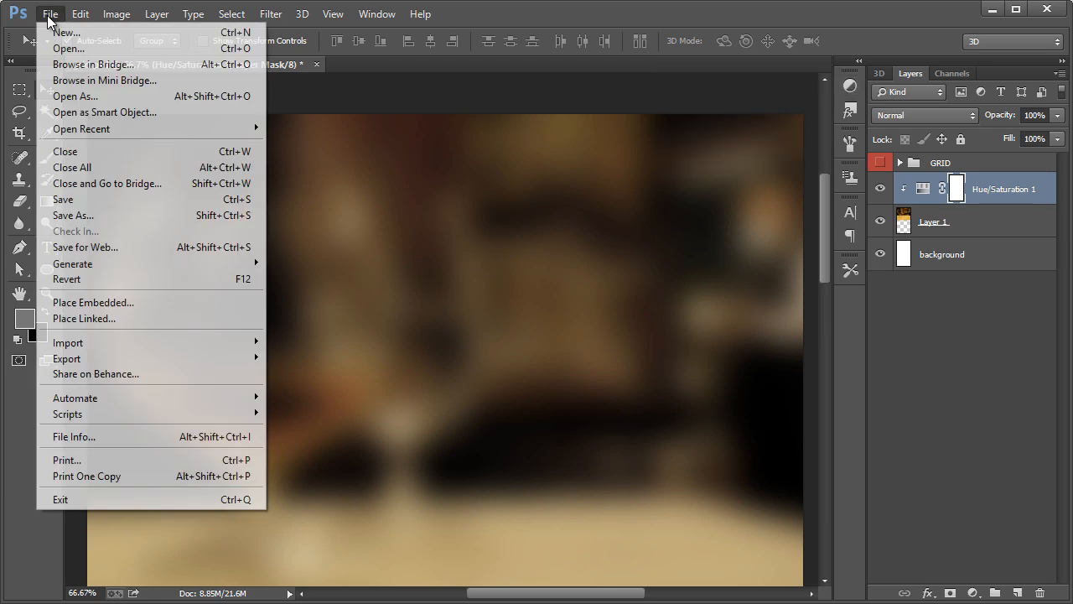
{"action": "left_click", "coordinate": [69, 48]}
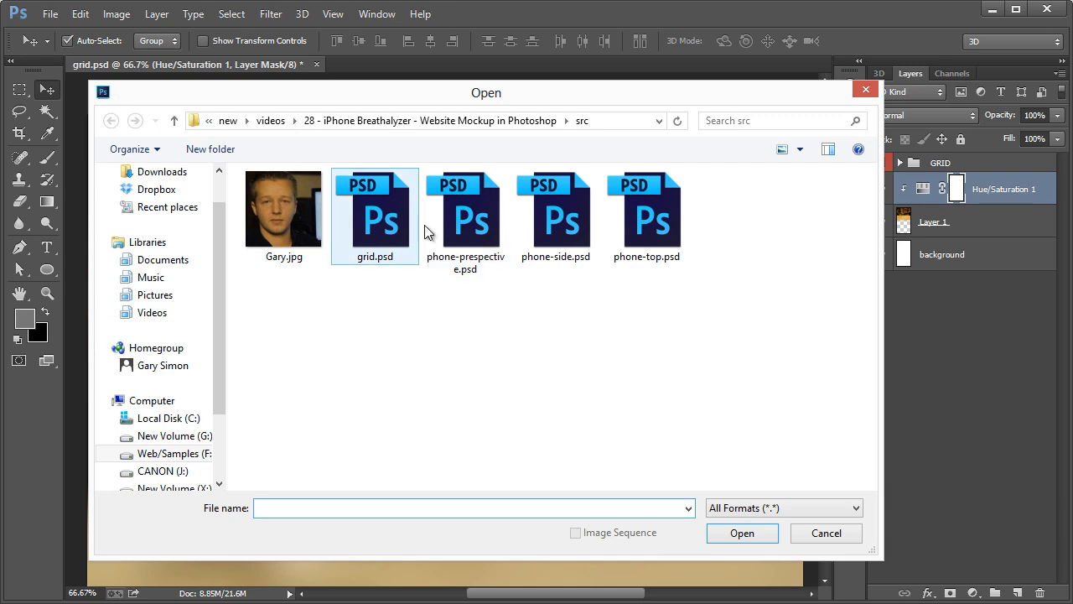
{"action": "left_click", "coordinate": [465, 217]}
{"action": "left_click", "coordinate": [555, 216]}
{"action": "double_click", "coordinate": [637, 218]}
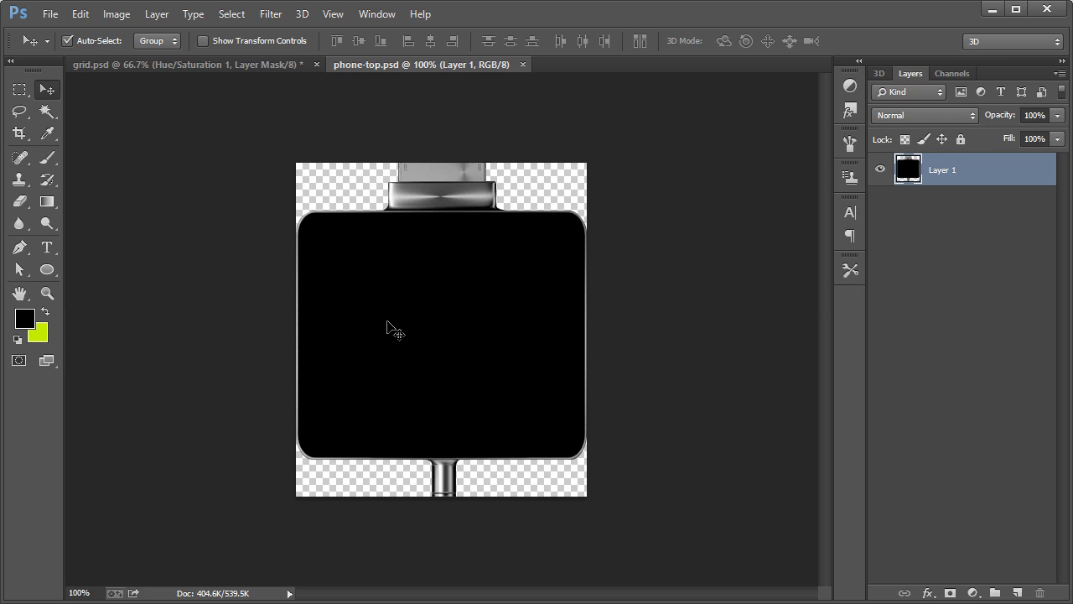
Step: Trace the device body's upper edge and the connector's left side with a Pen path, closing it with curves through the black body
{"action": "left_click", "coordinate": [46, 294]}
{"action": "left_click", "coordinate": [312, 246]}
{"action": "left_click", "coordinate": [383, 227]}
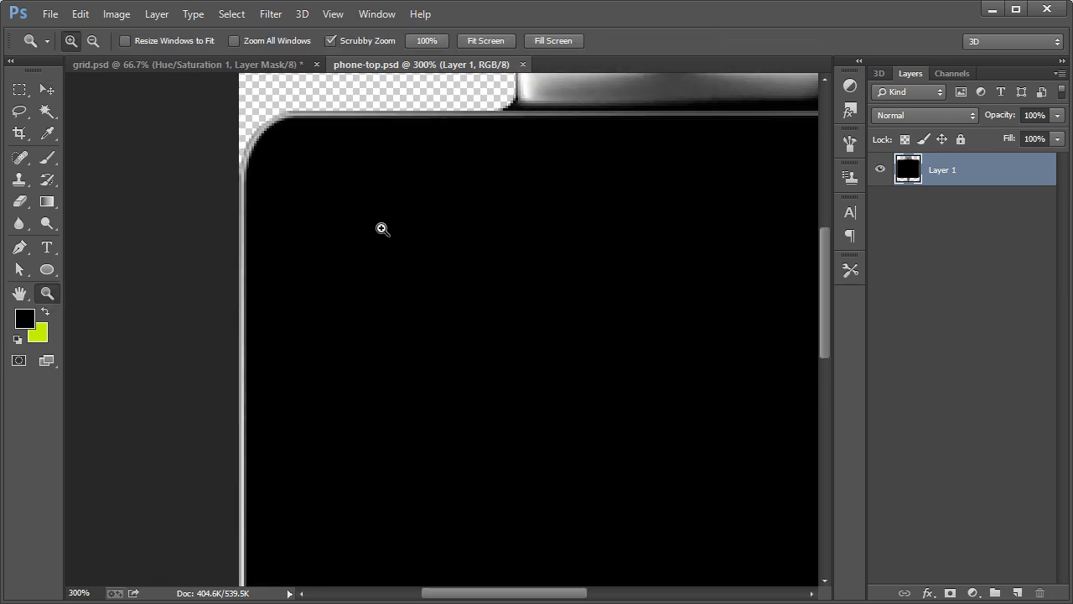
{"action": "left_click", "coordinate": [21, 250]}
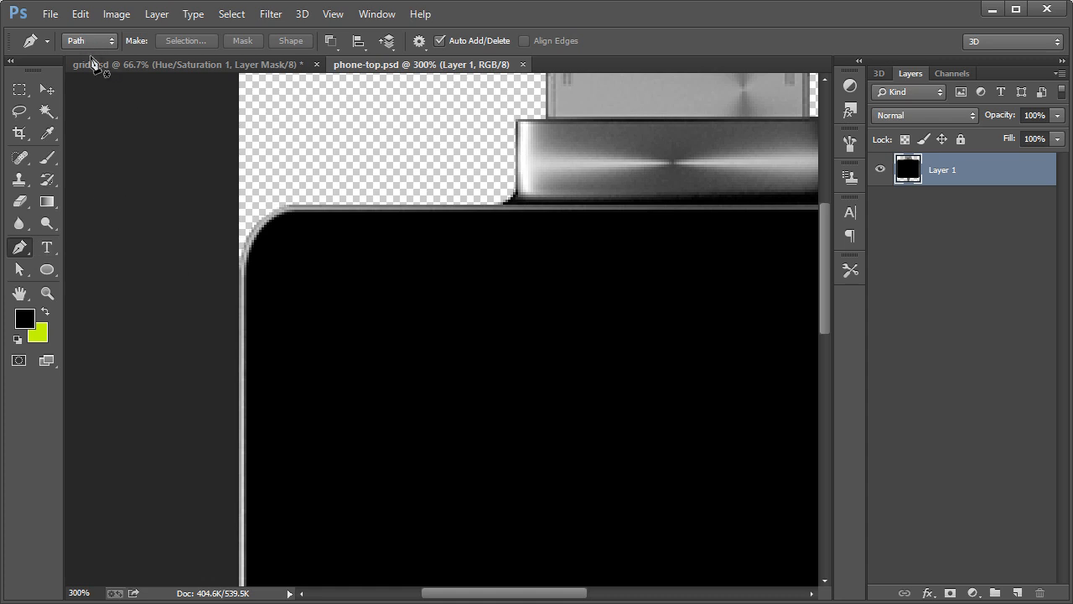
{"action": "left_click", "coordinate": [289, 204]}
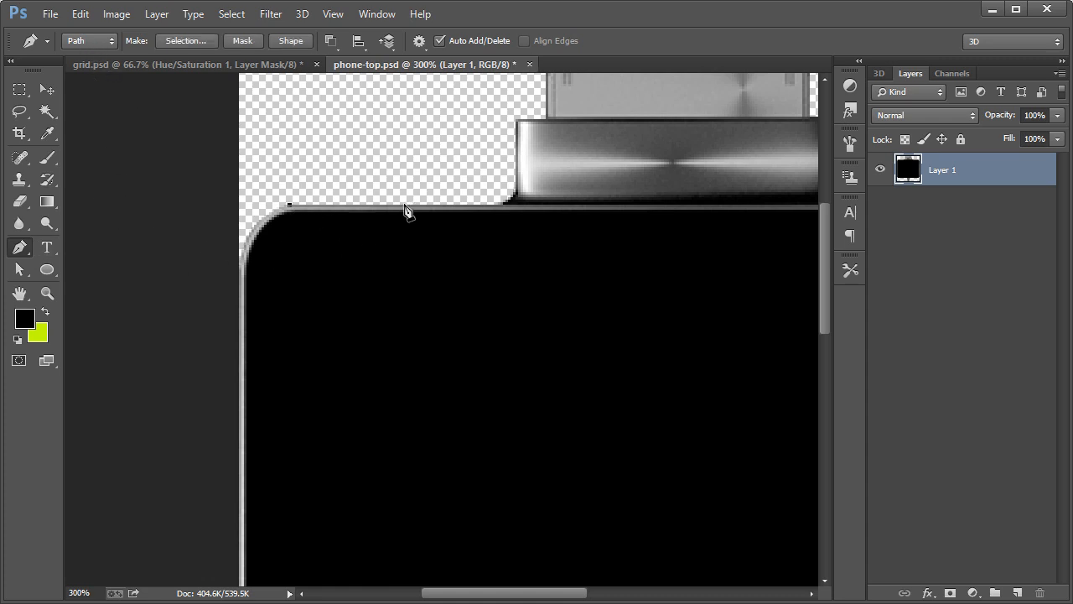
{"action": "left_click", "coordinate": [500, 204]}
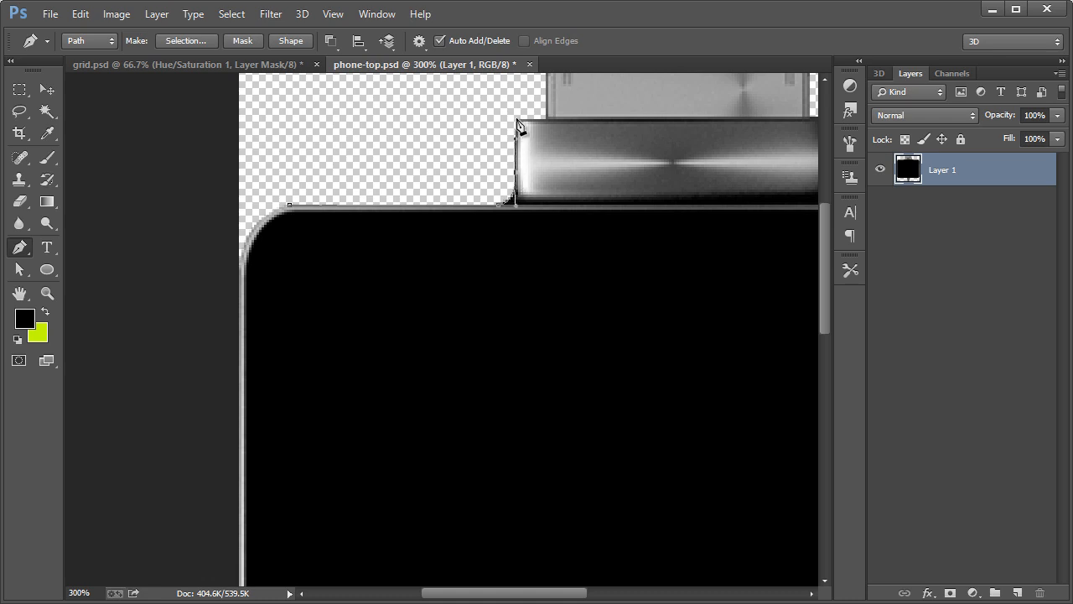
{"action": "left_click", "coordinate": [515, 120]}
{"action": "left_click", "coordinate": [546, 119]}
{"action": "scroll", "coordinate": [553, 134], "scroll_direction": "up", "scroll_amount": 2}
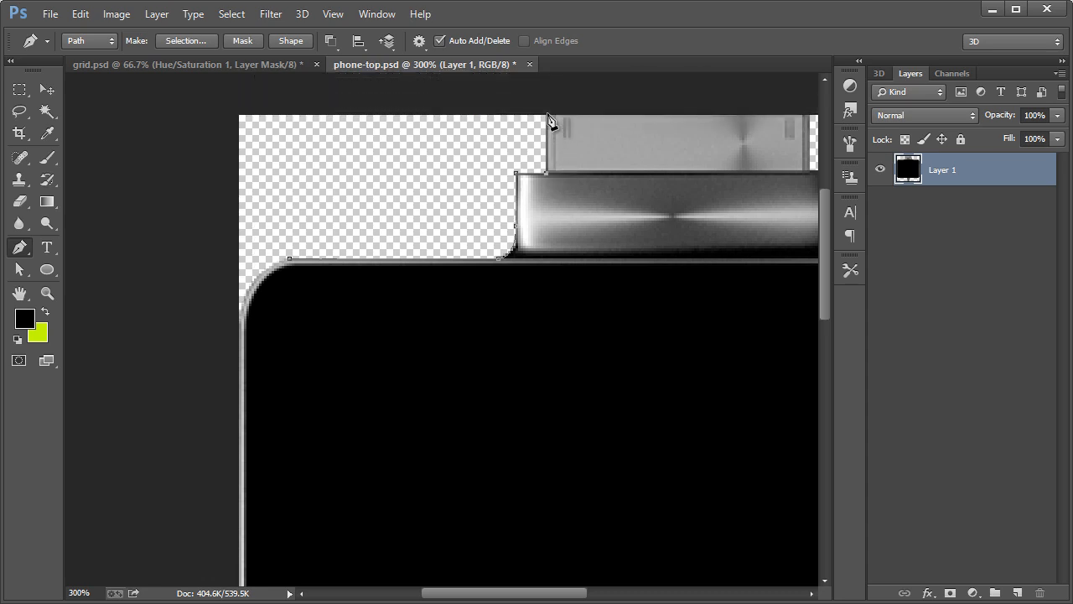
{"action": "left_click", "coordinate": [547, 112]}
{"action": "left_click_drag", "start_coordinate": [603, 249], "coordinate": [600, 303]}
{"action": "left_click_drag", "start_coordinate": [326, 369], "coordinate": [268, 361]}
{"action": "left_click", "coordinate": [290, 260]}
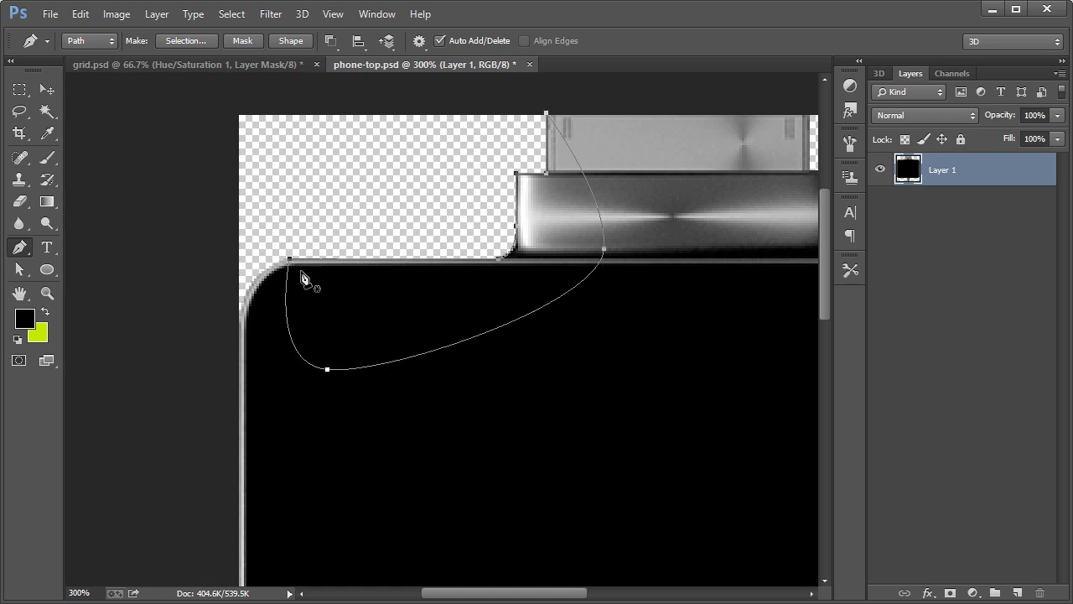
Step: Convert the traced path into an anti-aliased selection with 0-pixel feather, then invert and clear the selection
{"action": "right_click", "coordinate": [379, 220]}
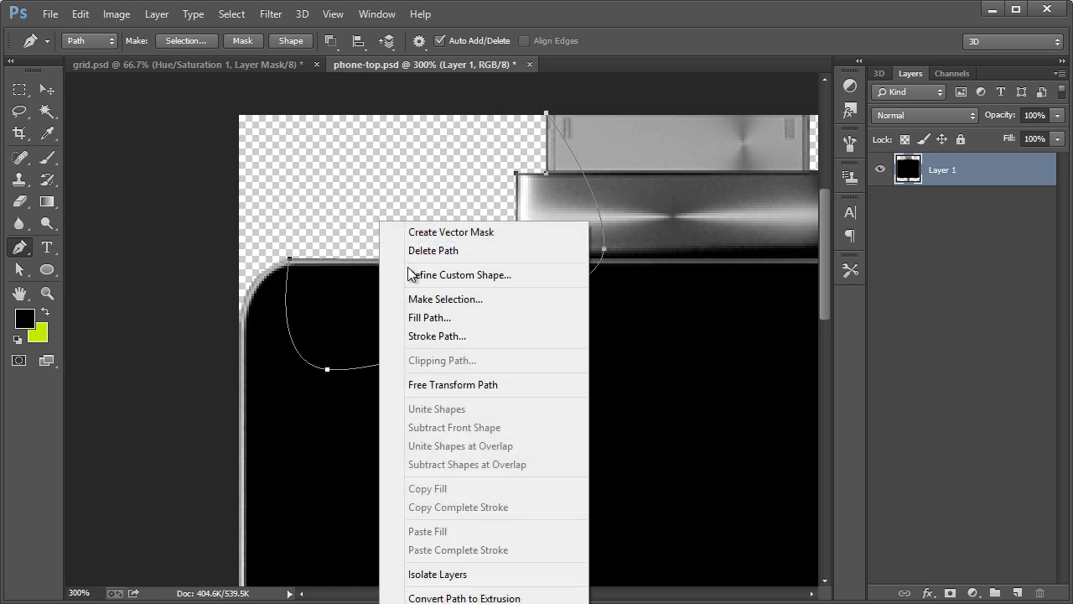
{"action": "left_click", "coordinate": [428, 300]}
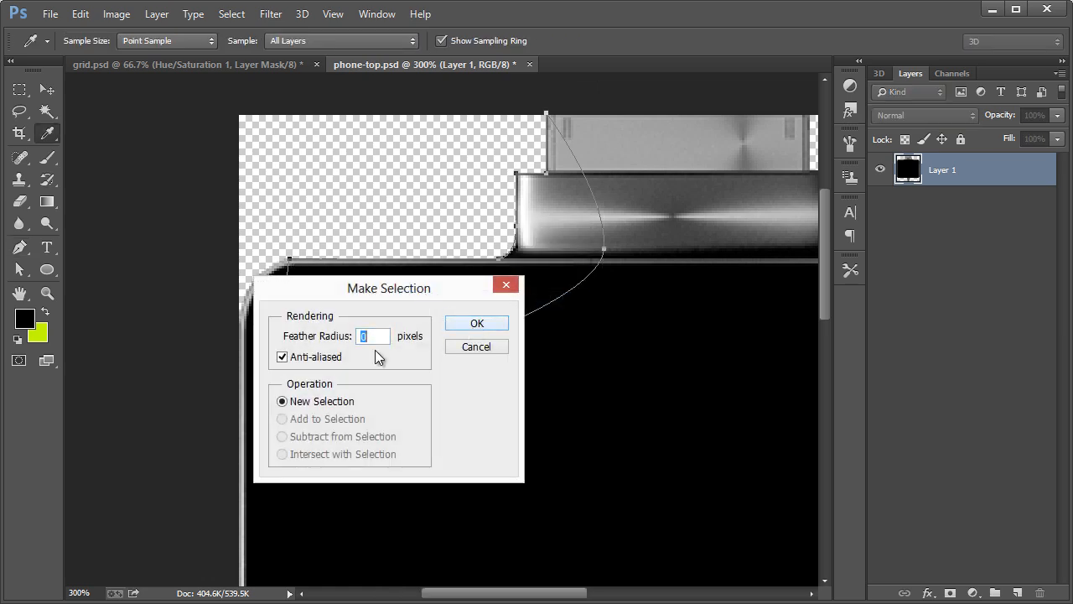
{"action": "left_click", "coordinate": [475, 325]}
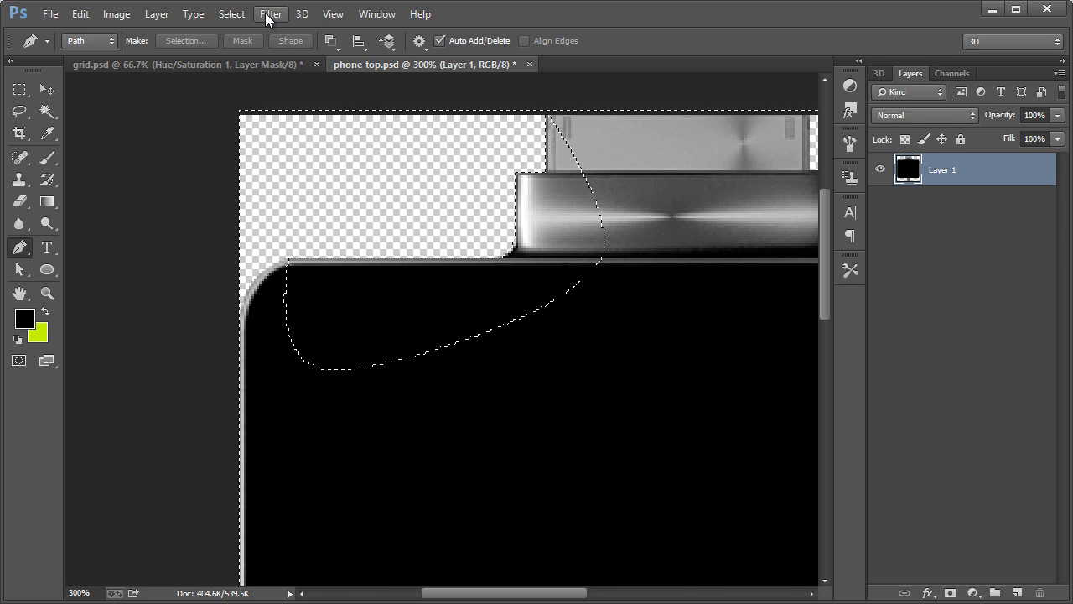
{"action": "left_click", "coordinate": [235, 20]}
{"action": "left_click", "coordinate": [257, 80]}
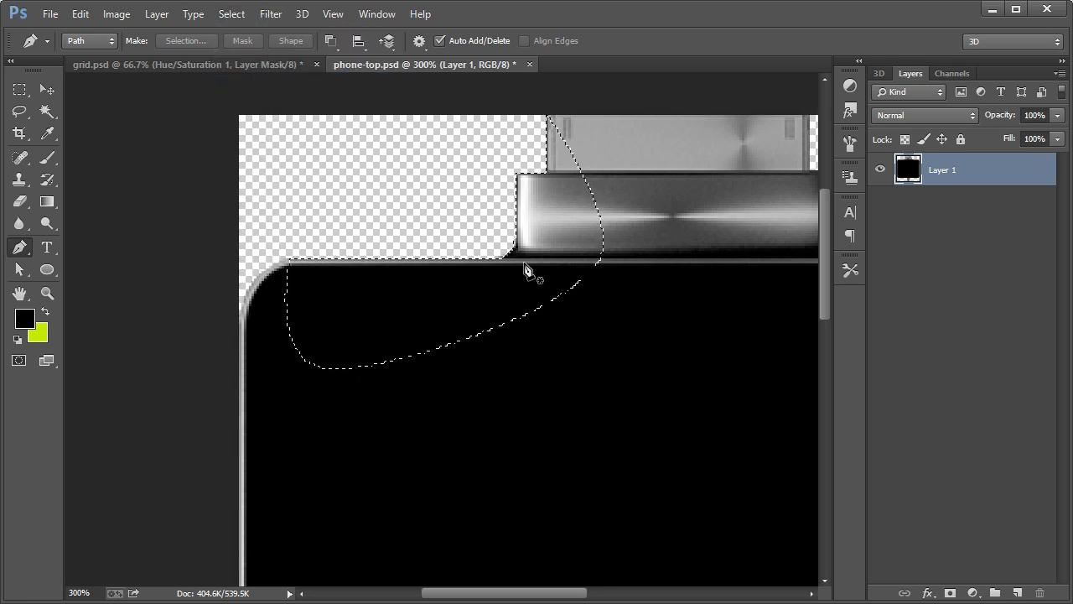
{"action": "key", "text": "ctrl+d"}
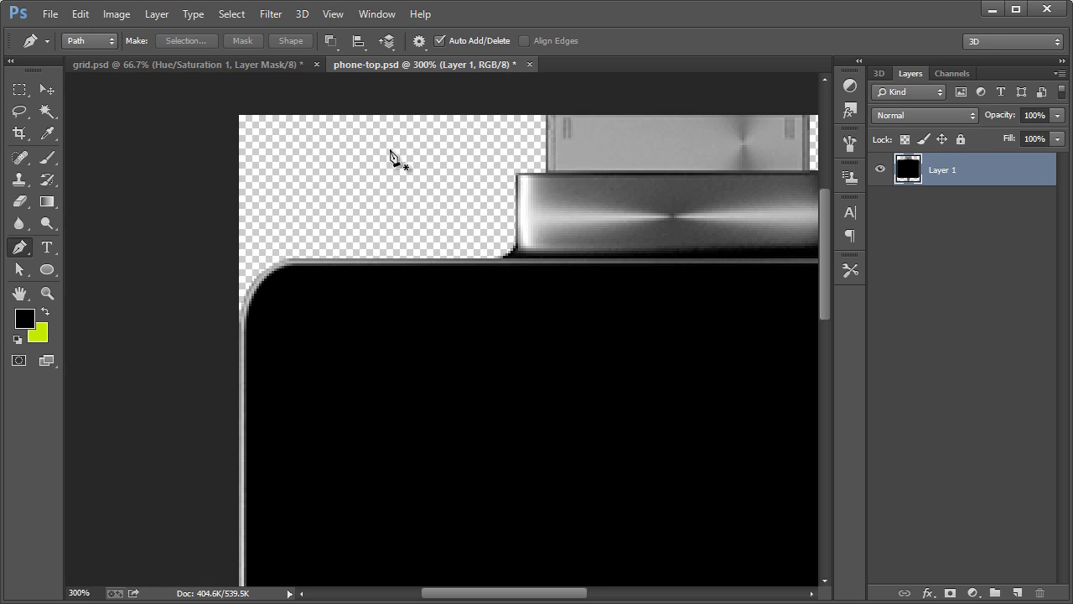
Step: Copy the entire device image from phone-top.psd and paste it into grid.psd as a new layer
{"action": "key", "text": "ctrl+1"}
{"action": "key", "text": "ctrl+a"}
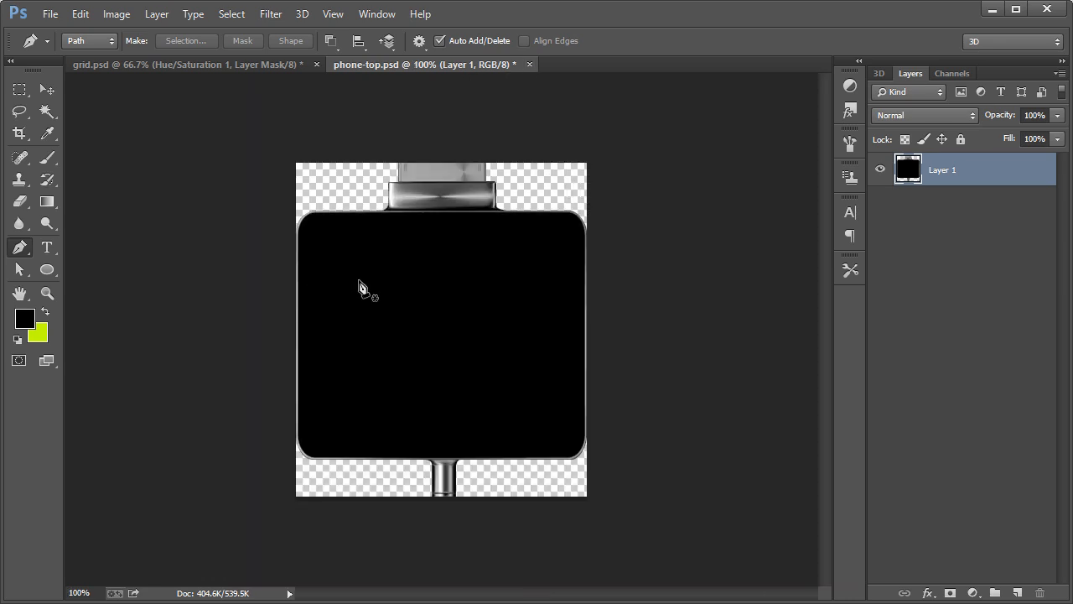
{"action": "left_click", "coordinate": [212, 65]}
{"action": "left_click", "coordinate": [46, 88]}
{"action": "key", "text": "ctrl+v"}
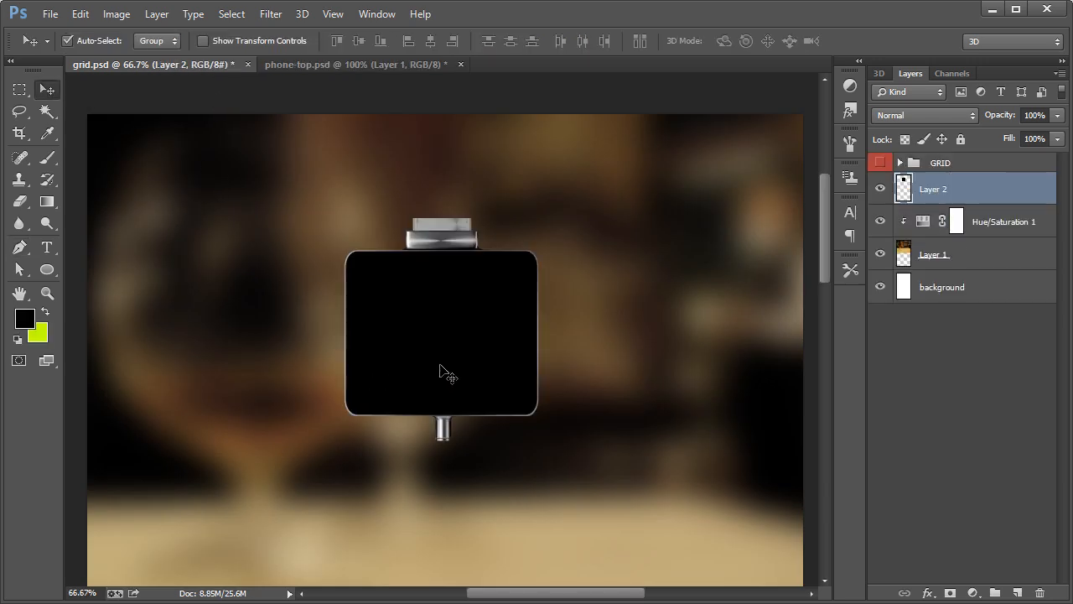
Step: Move the pasted device left over the blurred brandy glass and rename its layer "Phone Top"
{"action": "left_click_drag", "start_coordinate": [439, 372], "coordinate": [262, 369]}
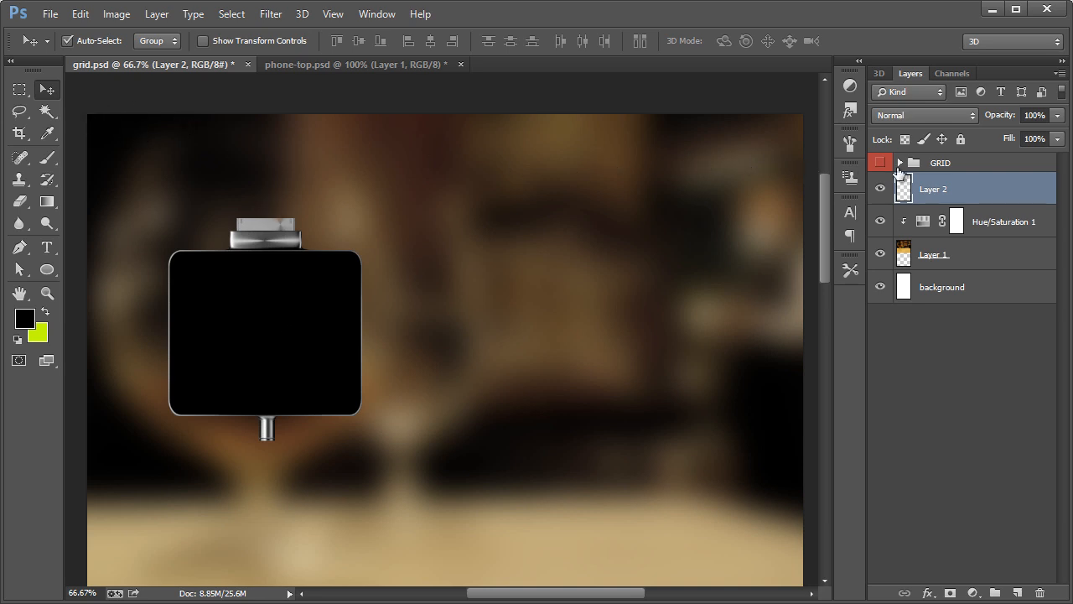
{"action": "double_click", "coordinate": [934, 191]}
{"action": "type", "text": "Phone Top"}
{"action": "key", "text": "Return"}
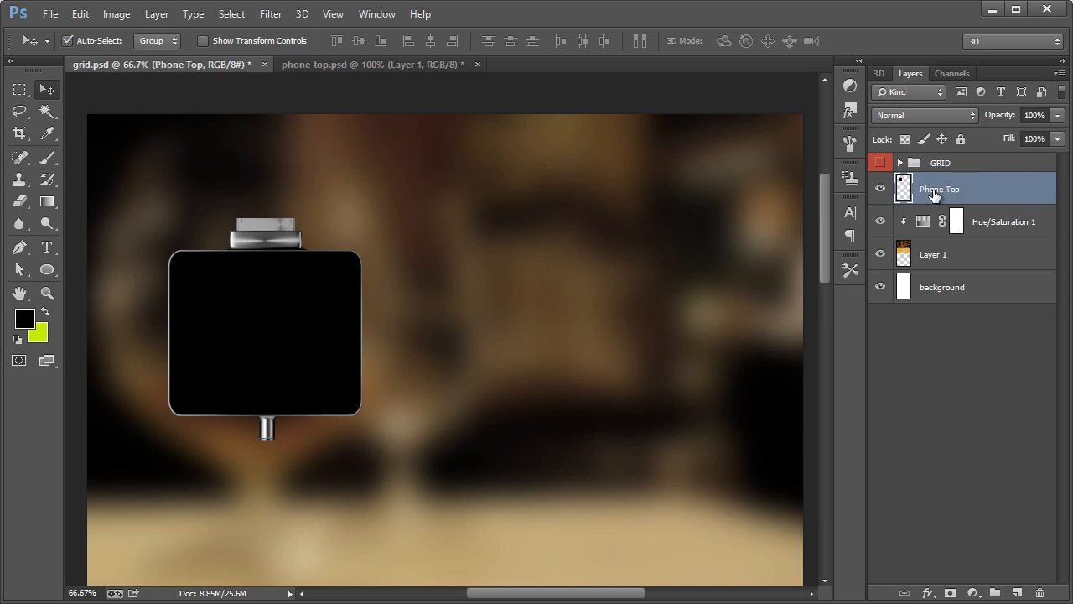
Step: Draw a black, strokeless rectangle about 1295 x 78 px across the top of the page and lower its opacity to about 62%
{"action": "left_click_drag", "start_coordinate": [47, 270], "coordinate": [87, 275]}
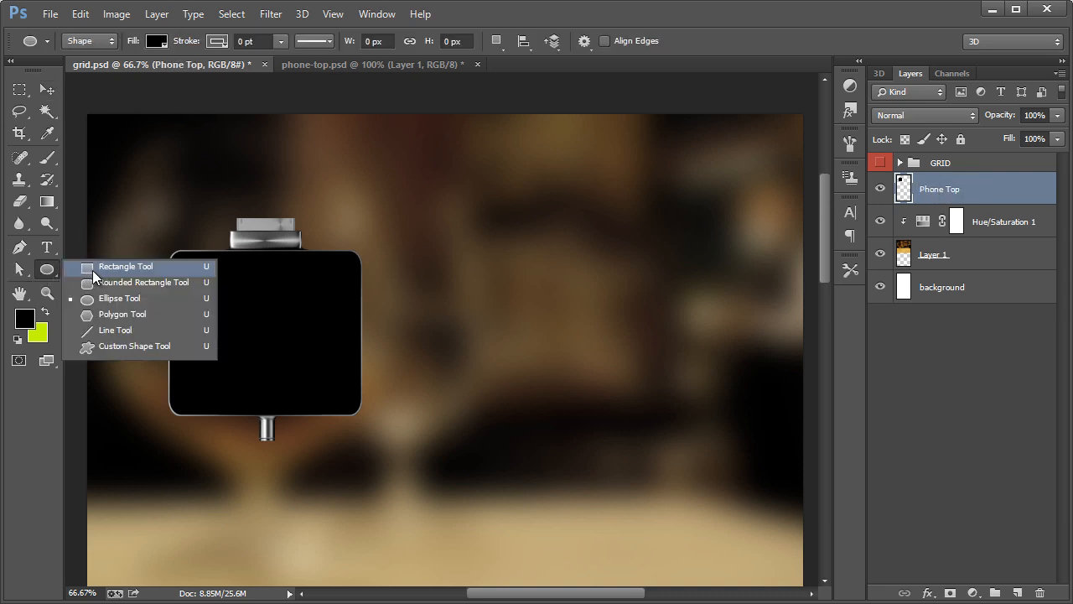
{"action": "left_click", "coordinate": [94, 275]}
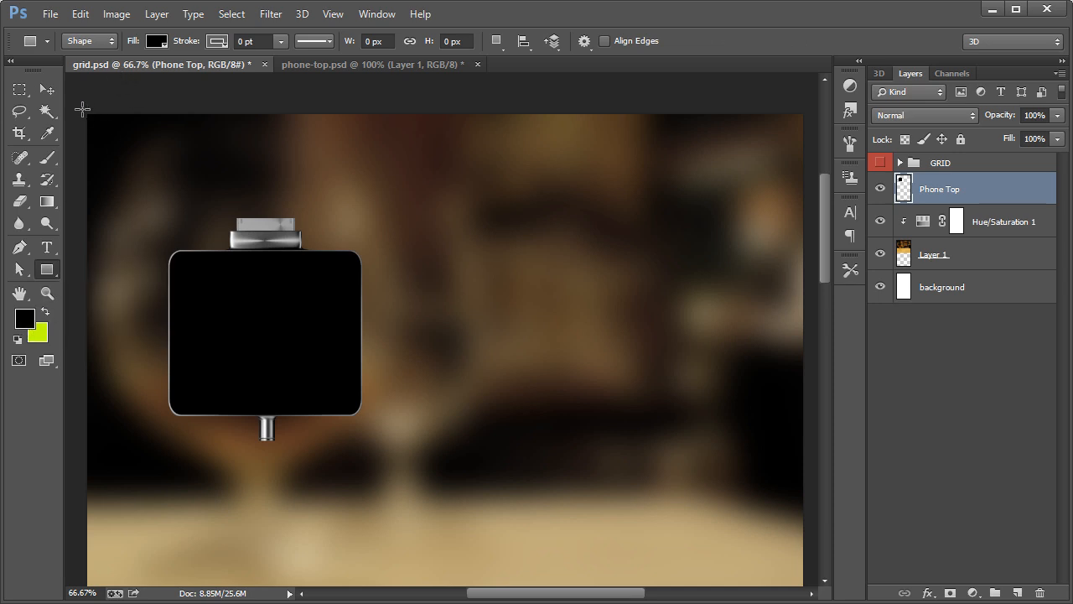
{"action": "left_click_drag", "start_coordinate": [83, 109], "coordinate": [806, 153]}
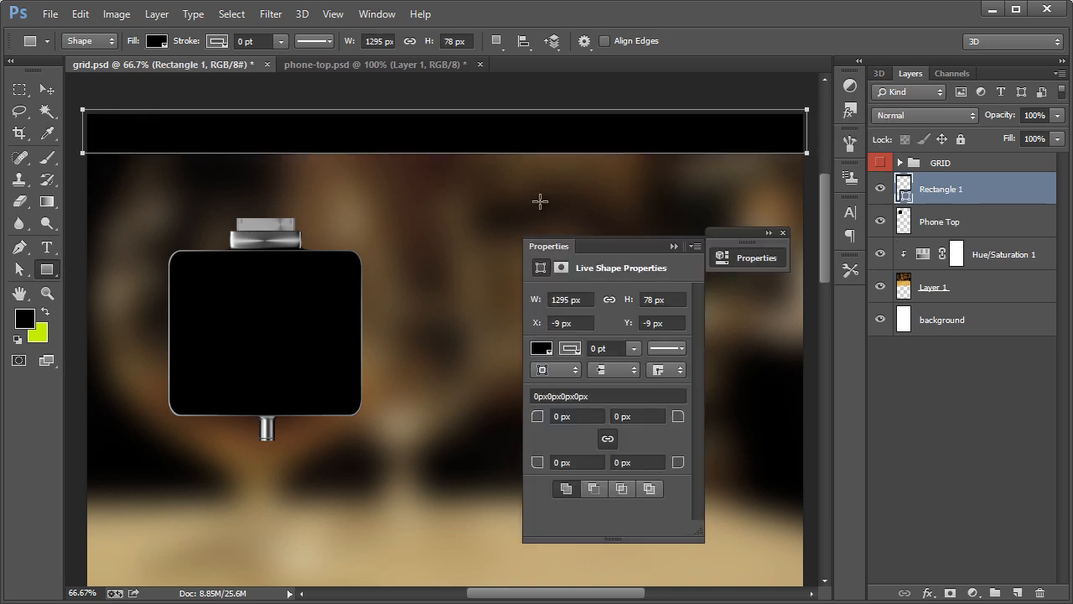
{"action": "key", "text": "ctrl+h"}
{"action": "key", "text": "ctrl+h"}
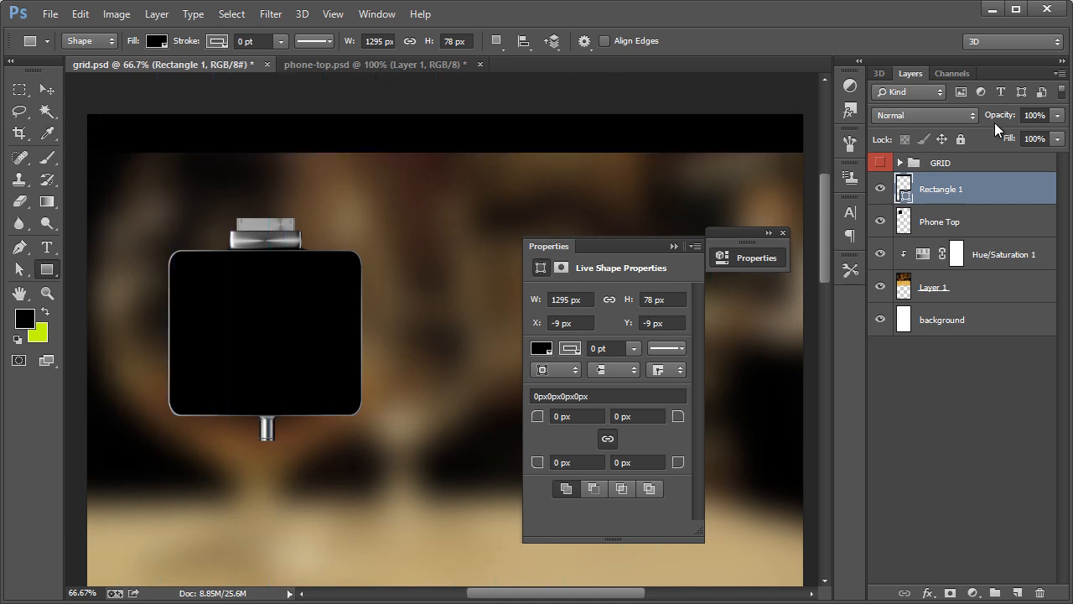
{"action": "left_click_drag", "start_coordinate": [1054, 118], "coordinate": [1031, 135]}
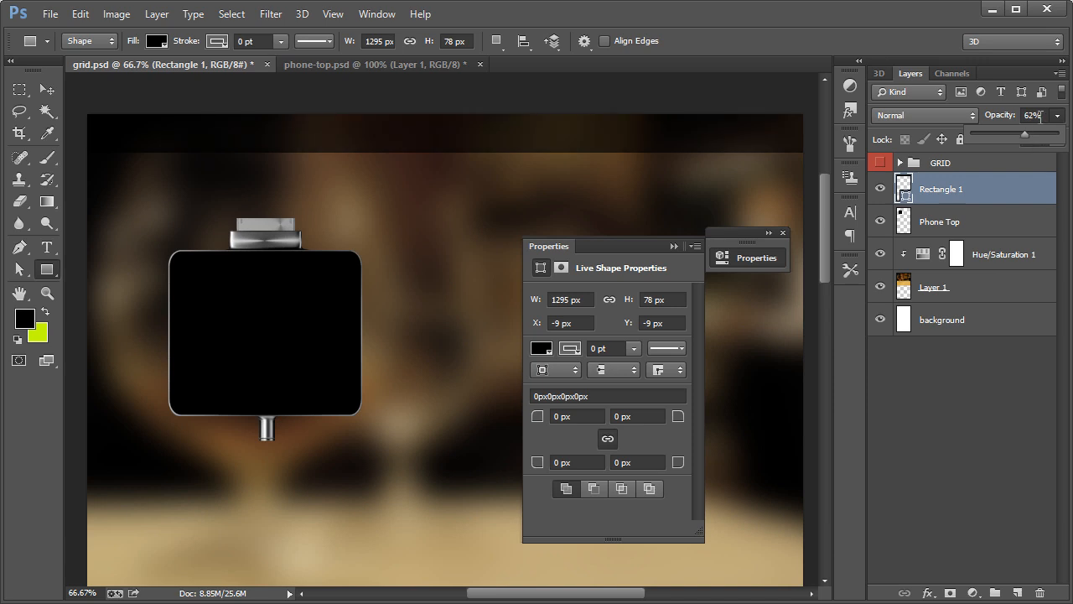
Step: Rename the Rectangle 1 layer "Nav Bar"
{"action": "left_click", "coordinate": [977, 412]}
{"action": "double_click", "coordinate": [939, 190]}
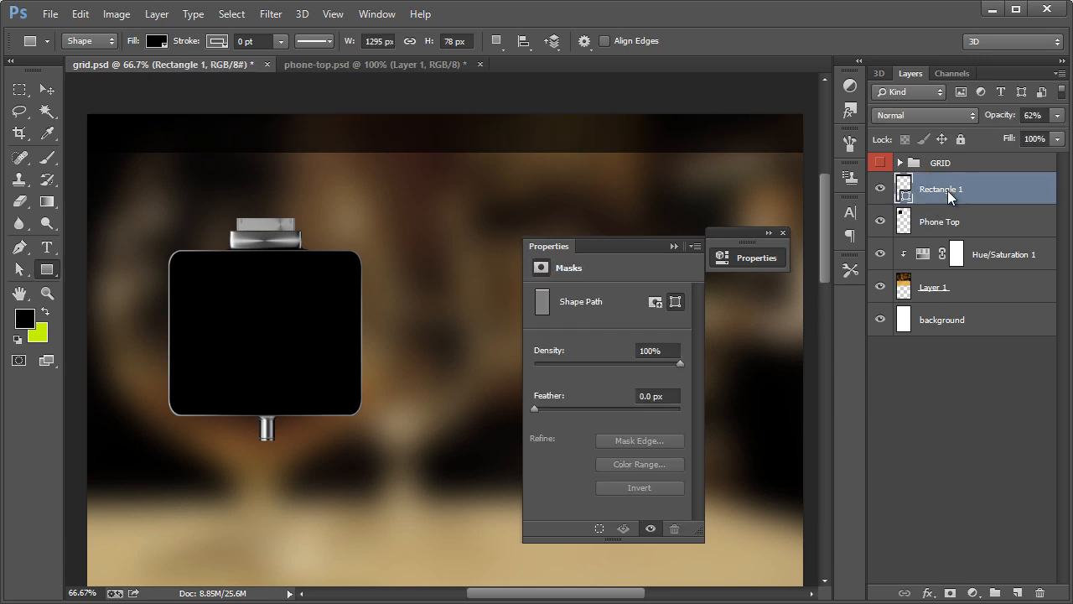
{"action": "type", "text": "Nav Bar"}
{"action": "key", "text": "Return"}
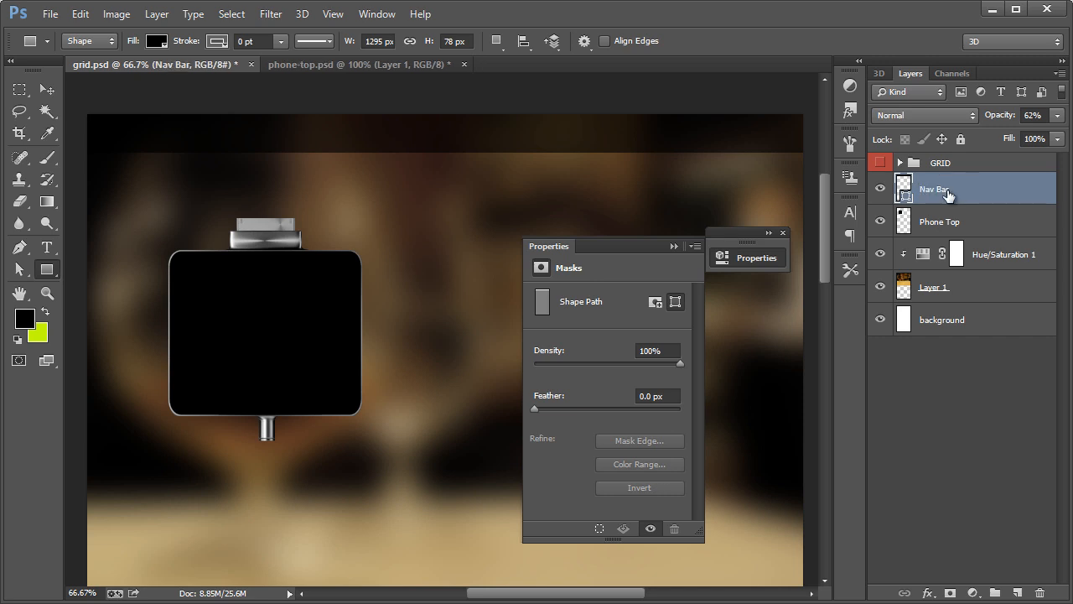
Step: Using the grid as a guide, add white "BACSTER" text in Source Sans Pro Light, 15 pt, in the nav bar's left area, then hide the grid
{"action": "left_click", "coordinate": [47, 247]}
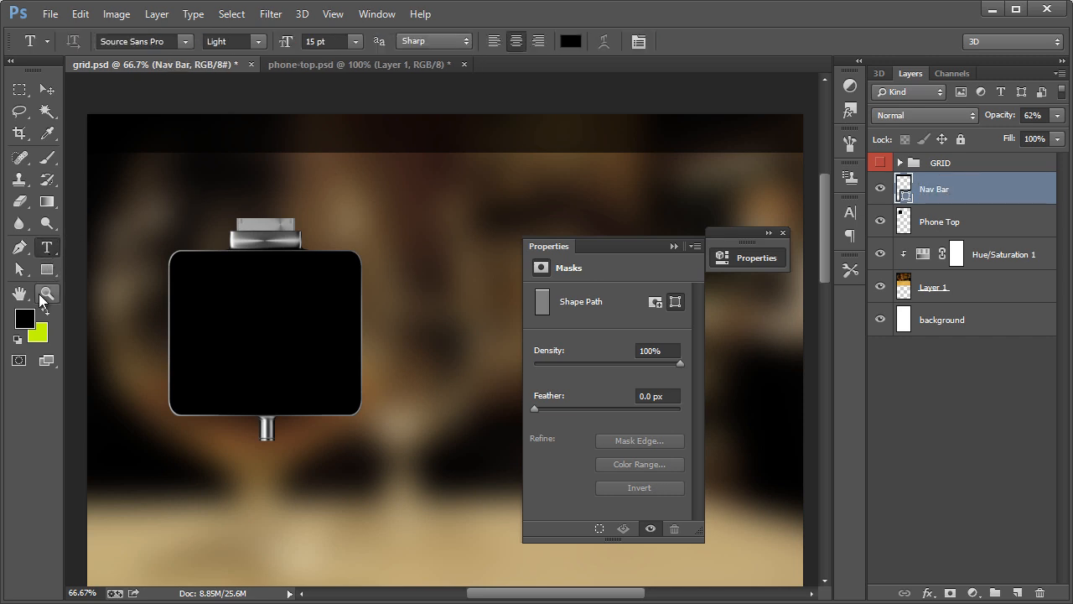
{"action": "left_click", "coordinate": [25, 323]}
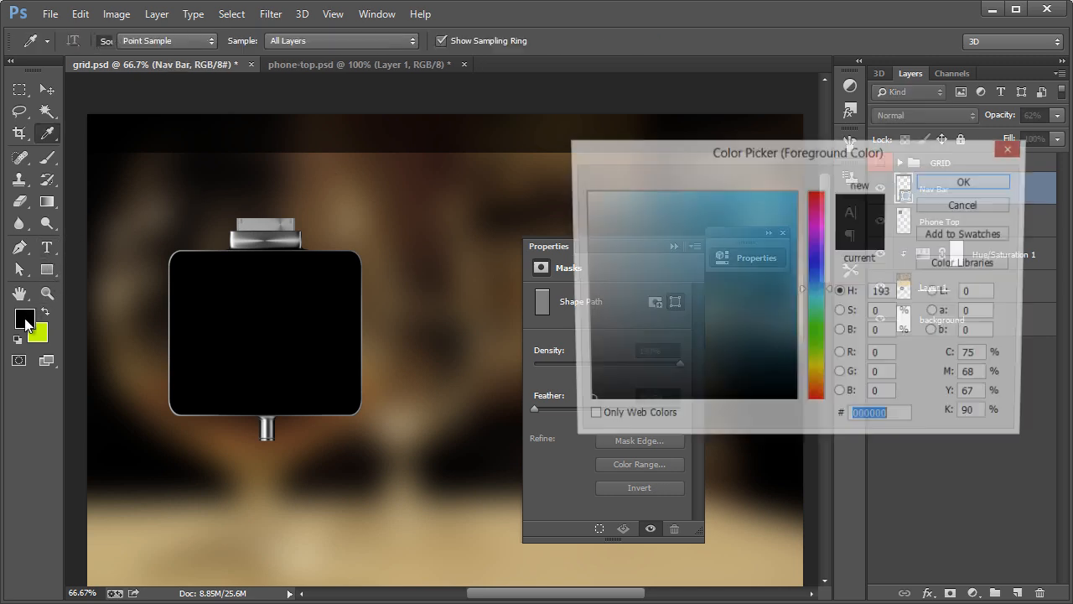
{"action": "left_click", "coordinate": [584, 194]}
{"action": "left_click", "coordinate": [967, 183]}
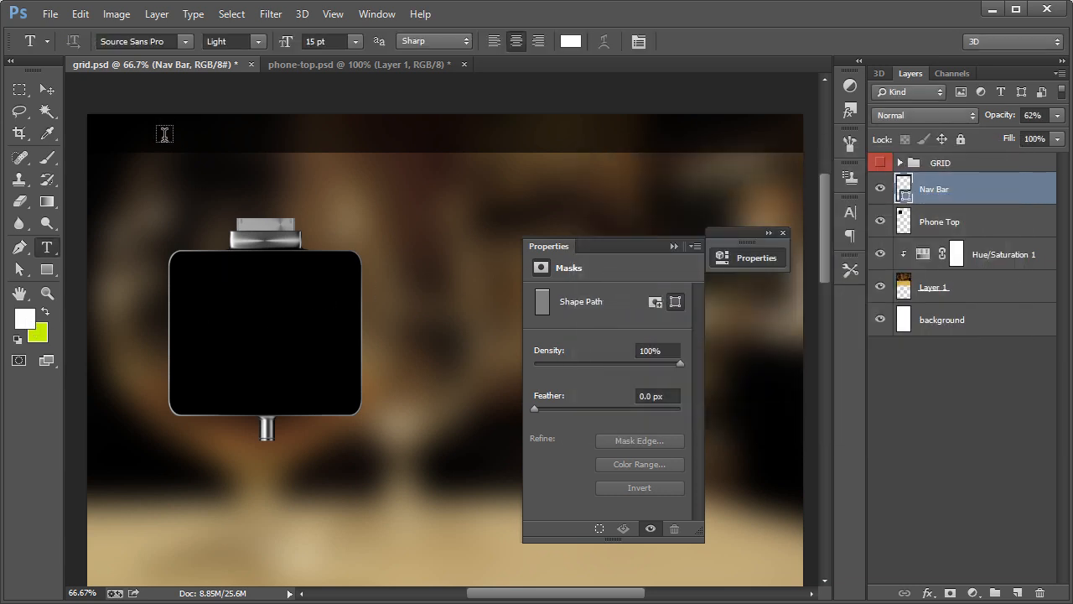
{"action": "left_click", "coordinate": [880, 161]}
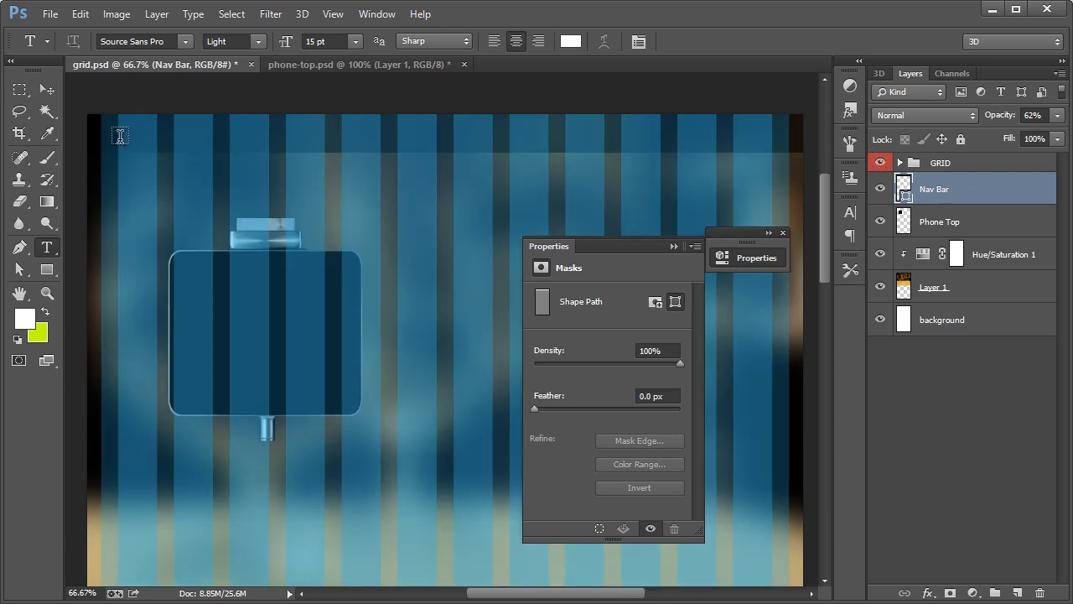
{"action": "left_click", "coordinate": [119, 133]}
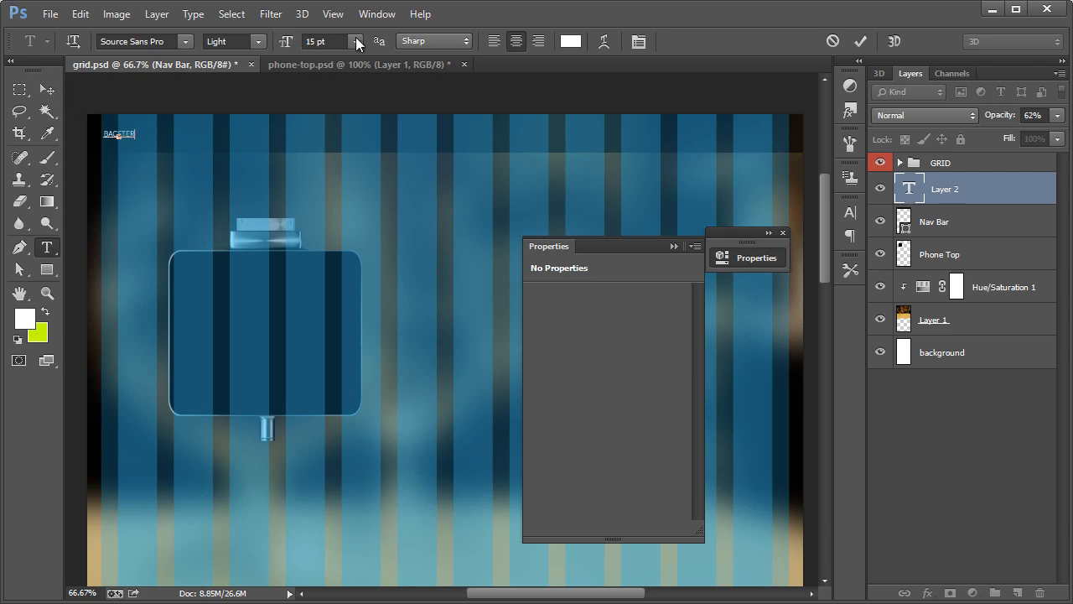
{"action": "left_click", "coordinate": [42, 89]}
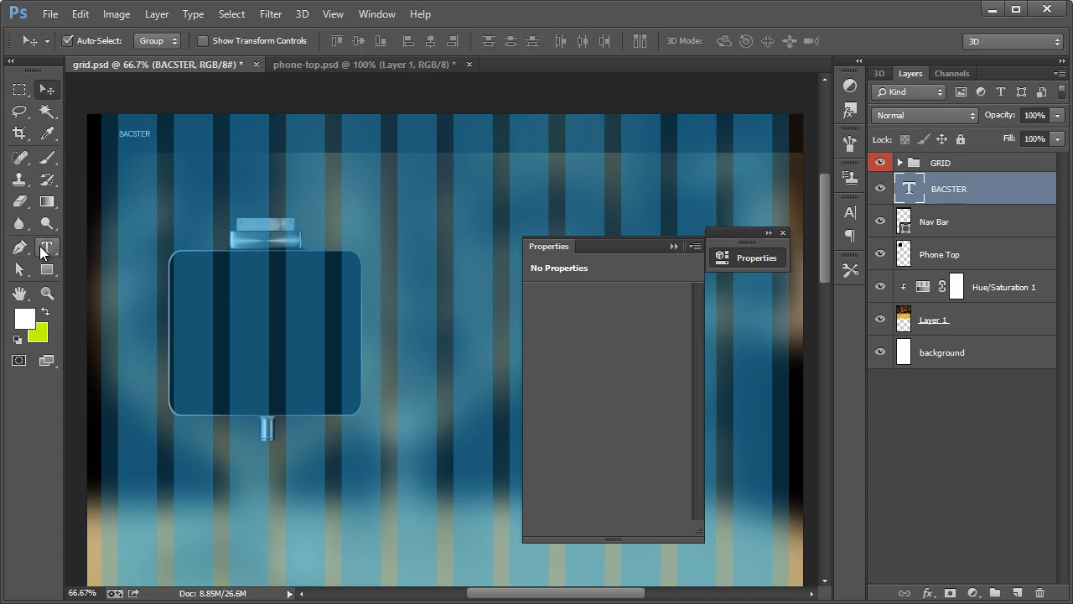
{"action": "left_click", "coordinate": [43, 250]}
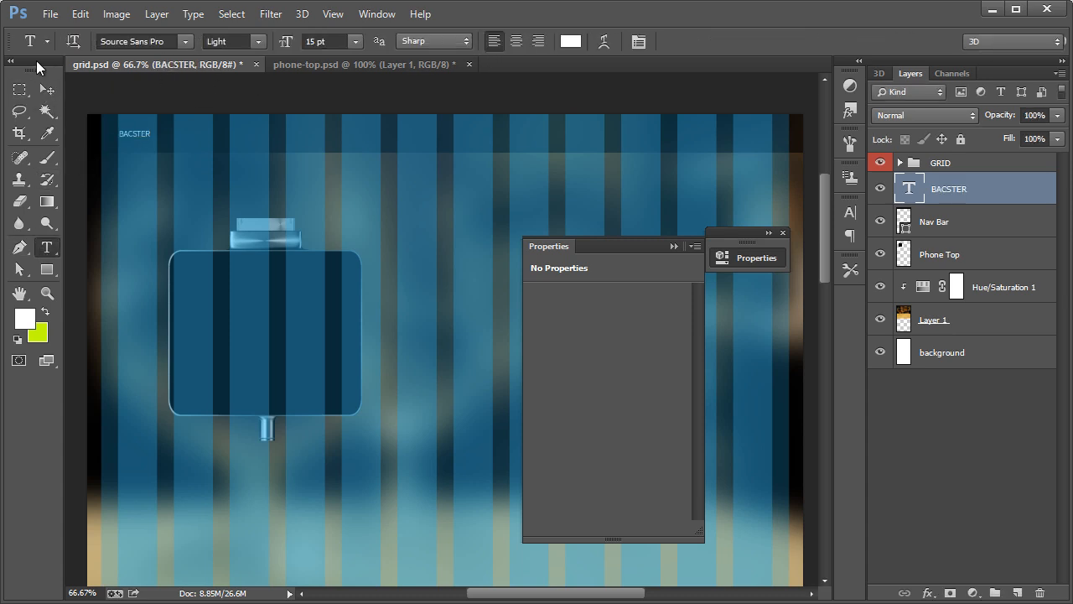
{"action": "left_click", "coordinate": [881, 165]}
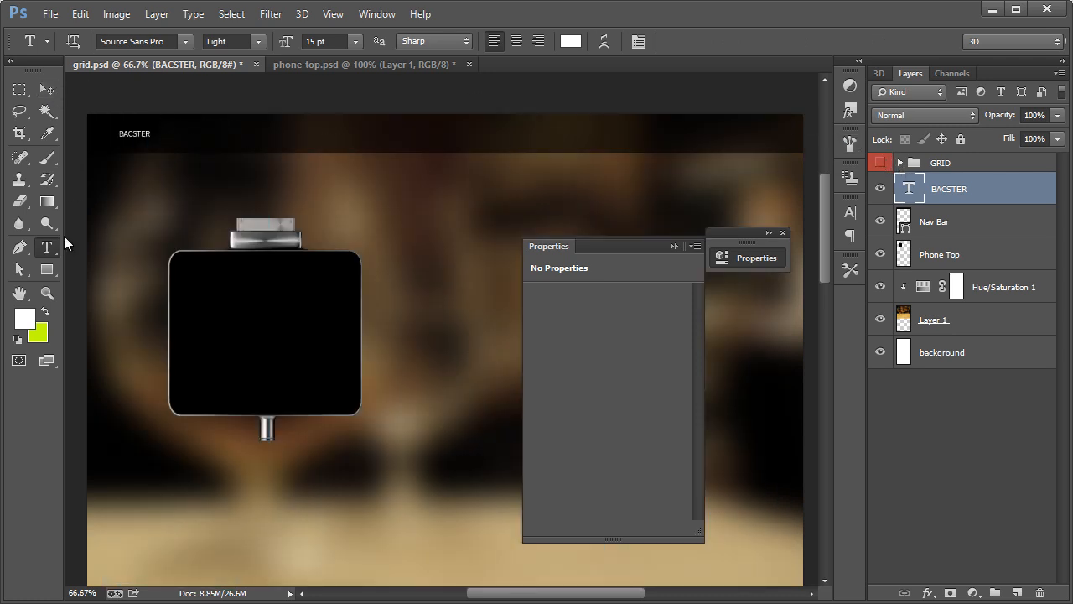
Step: Set the BACSTER text's anti-aliasing to Smooth
{"action": "key", "text": "z"}
{"action": "left_click", "coordinate": [143, 141]}
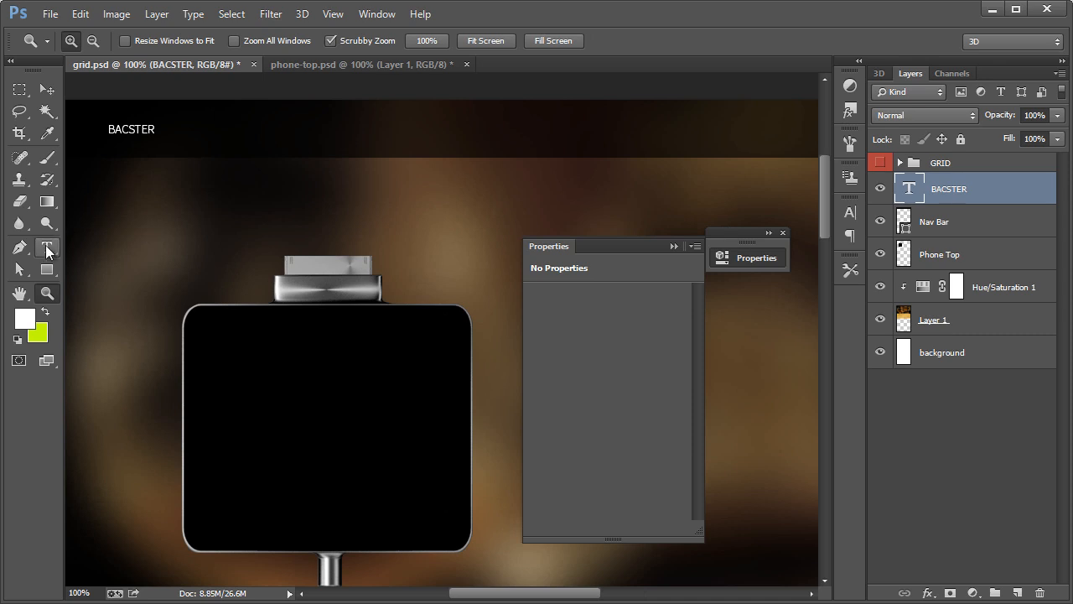
{"action": "left_click", "coordinate": [46, 248]}
{"action": "left_click", "coordinate": [417, 41]}
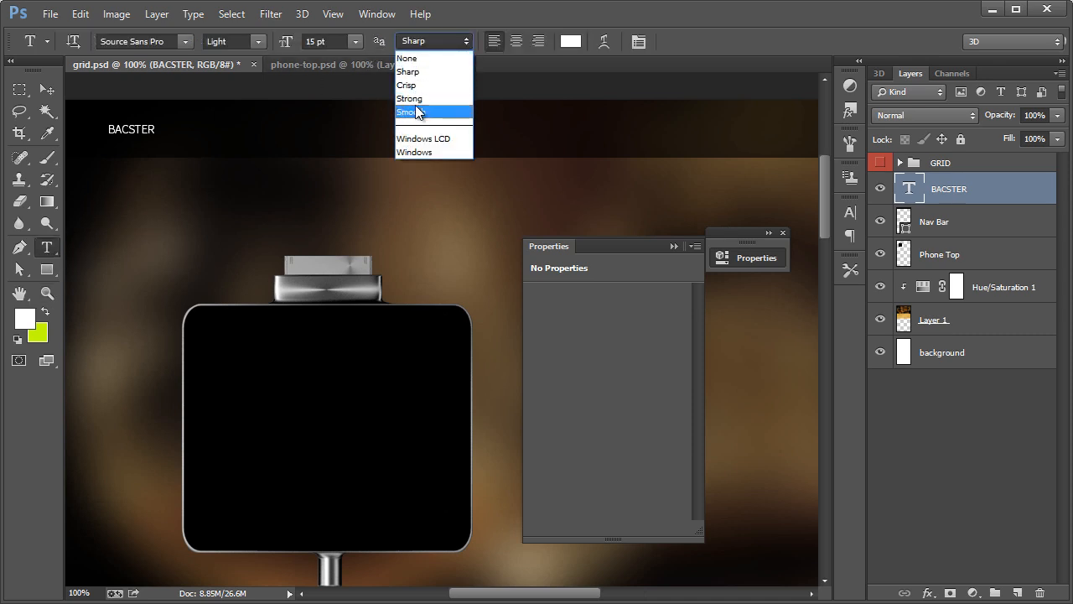
{"action": "left_click", "coordinate": [417, 112]}
Step: Scale the BACSTER text up to about 26.46 pt and move it slightly down within the nav bar
{"action": "left_click", "coordinate": [47, 94]}
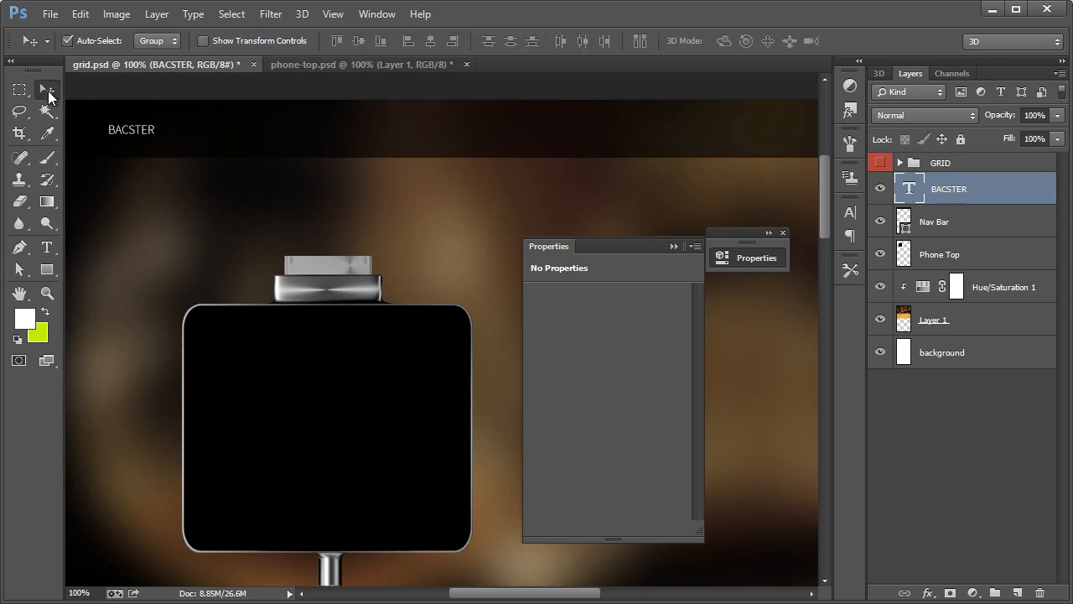
{"action": "key", "text": "ctrl+t"}
{"action": "left_click_drag", "start_coordinate": [156, 123], "coordinate": [194, 111]}
{"action": "left_click", "coordinate": [47, 89]}
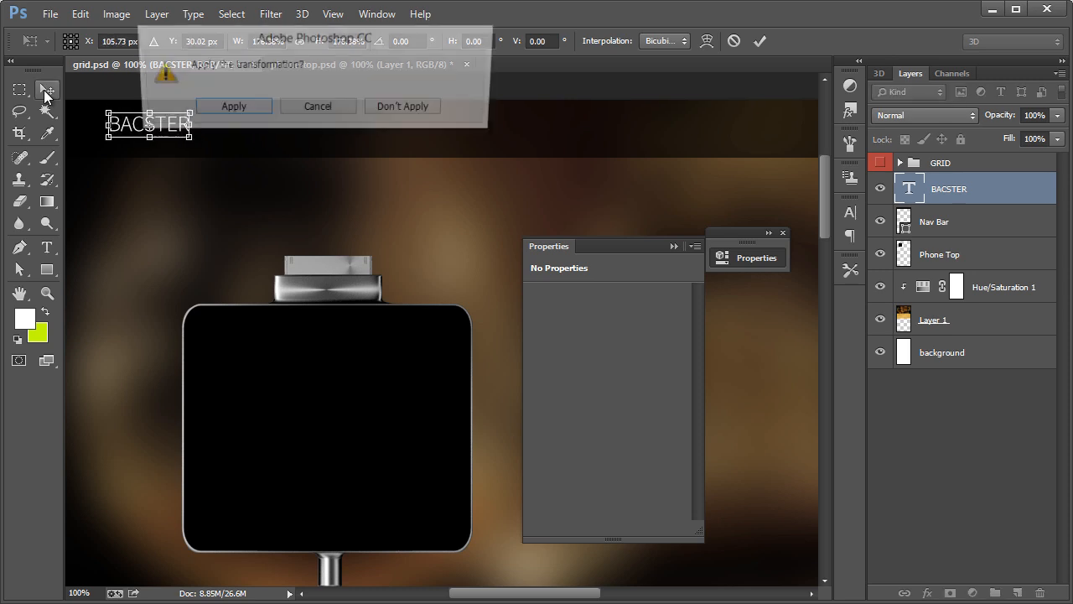
{"action": "left_click", "coordinate": [249, 112]}
{"action": "left_click_drag", "start_coordinate": [176, 134], "coordinate": [176, 139]}
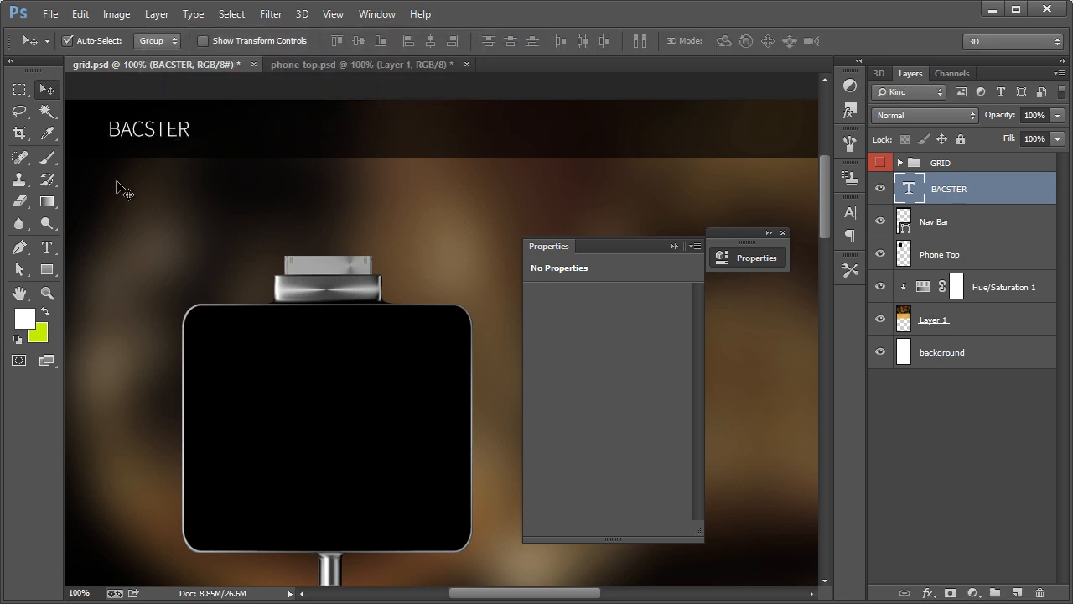
Step: Change the BACSTER text's font to Sertig
{"action": "key", "text": "t"}
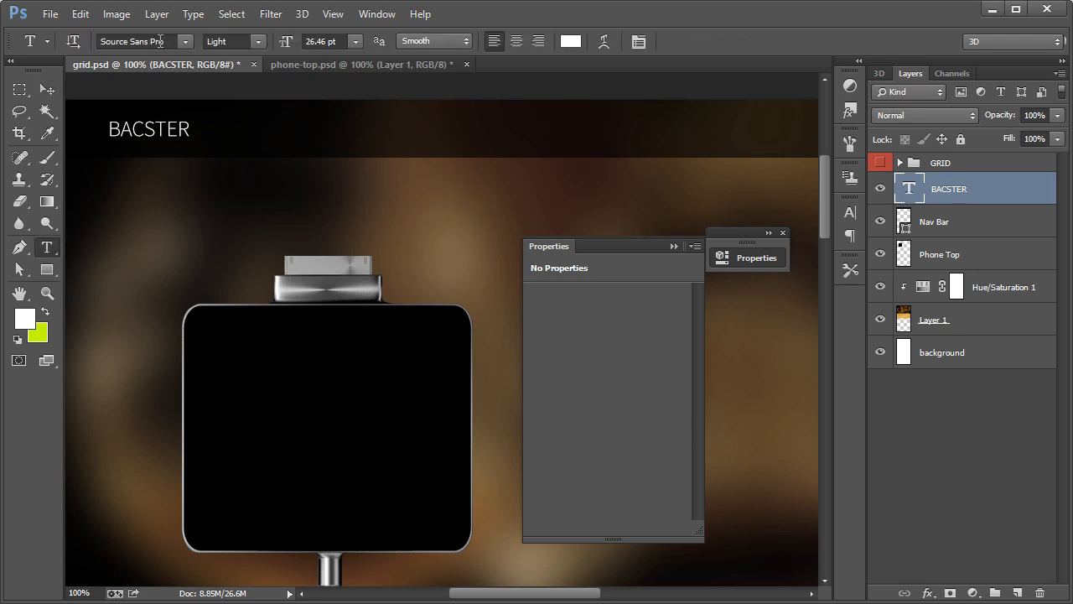
{"action": "left_click", "coordinate": [187, 46]}
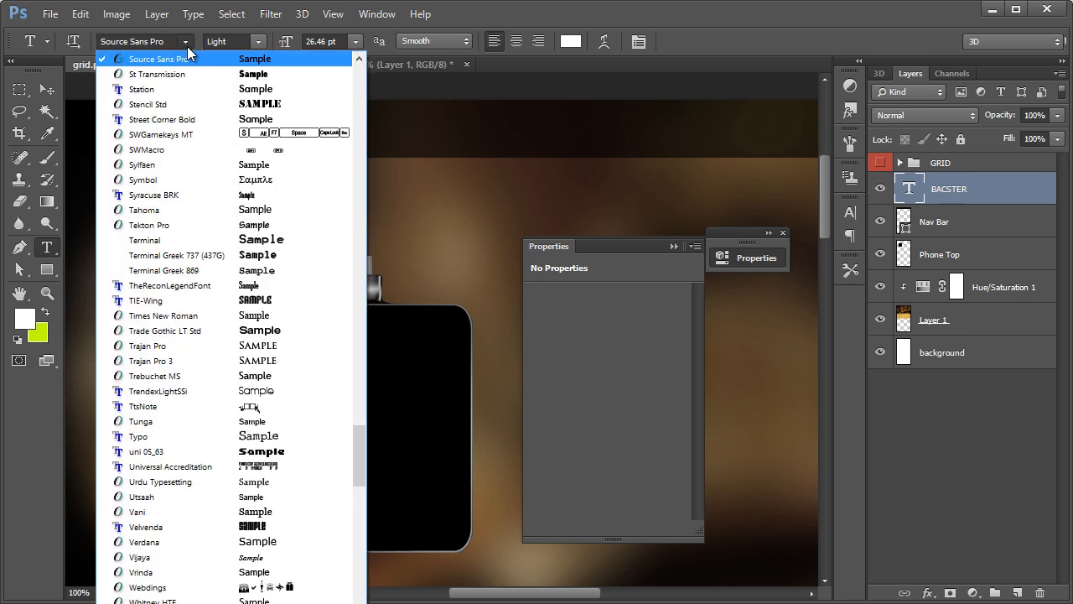
{"action": "scroll", "coordinate": [180, 92], "scroll_direction": "up", "scroll_amount": 3}
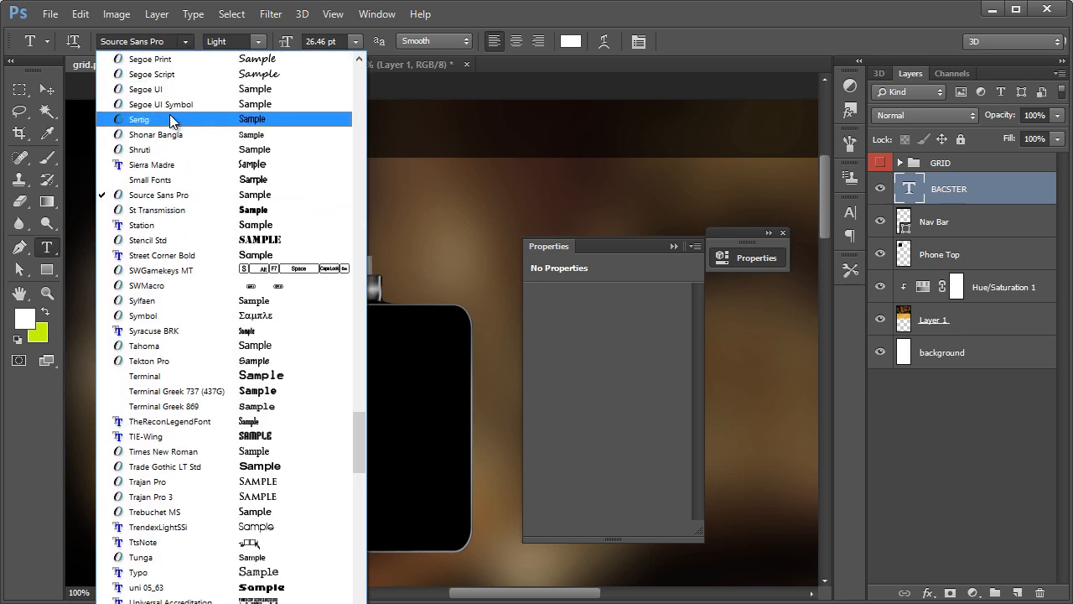
{"action": "left_click", "coordinate": [173, 120]}
{"action": "left_click", "coordinate": [57, 91]}
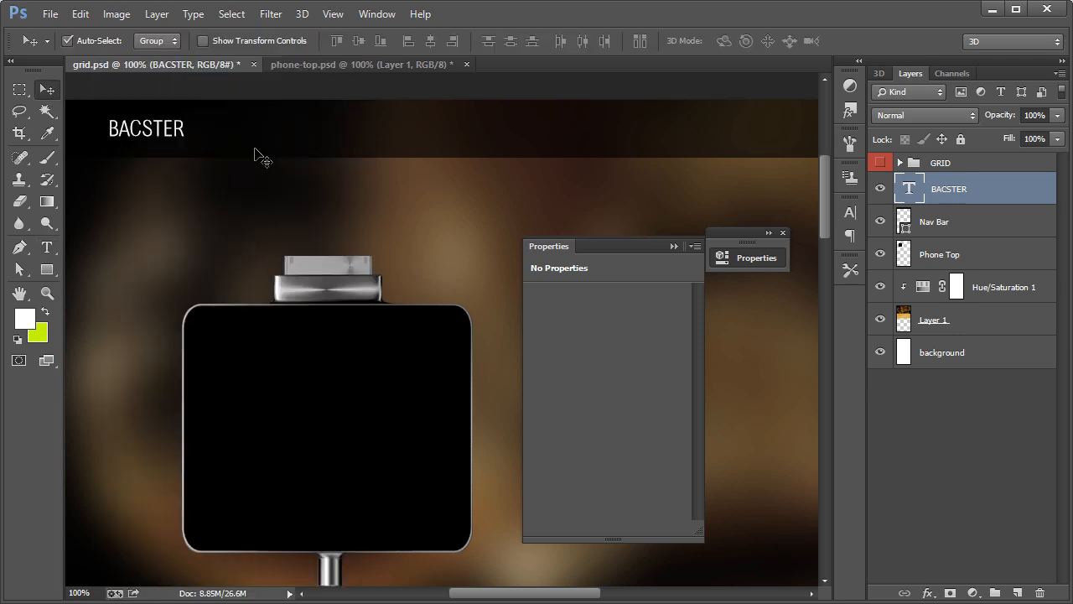
Step: Duplicate the BACSTER layer as "BACSTER copy" in grid.psd and move the copy to the centre of the black device
{"action": "right_click", "coordinate": [925, 193]}
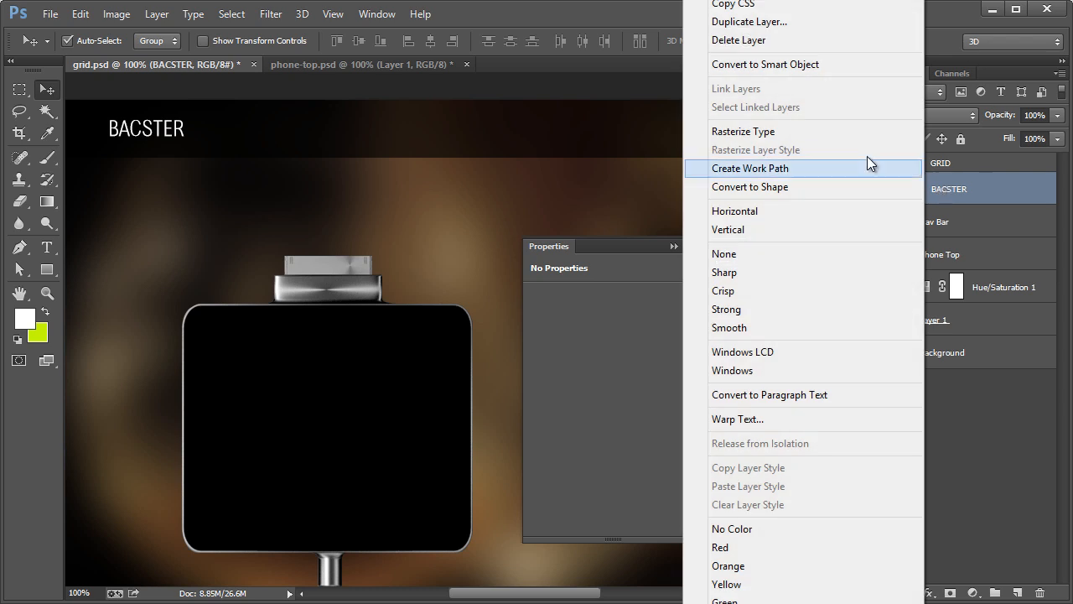
{"action": "left_click", "coordinate": [940, 186]}
{"action": "key", "text": "ctrl+alt+j"}
{"action": "left_click", "coordinate": [684, 249]}
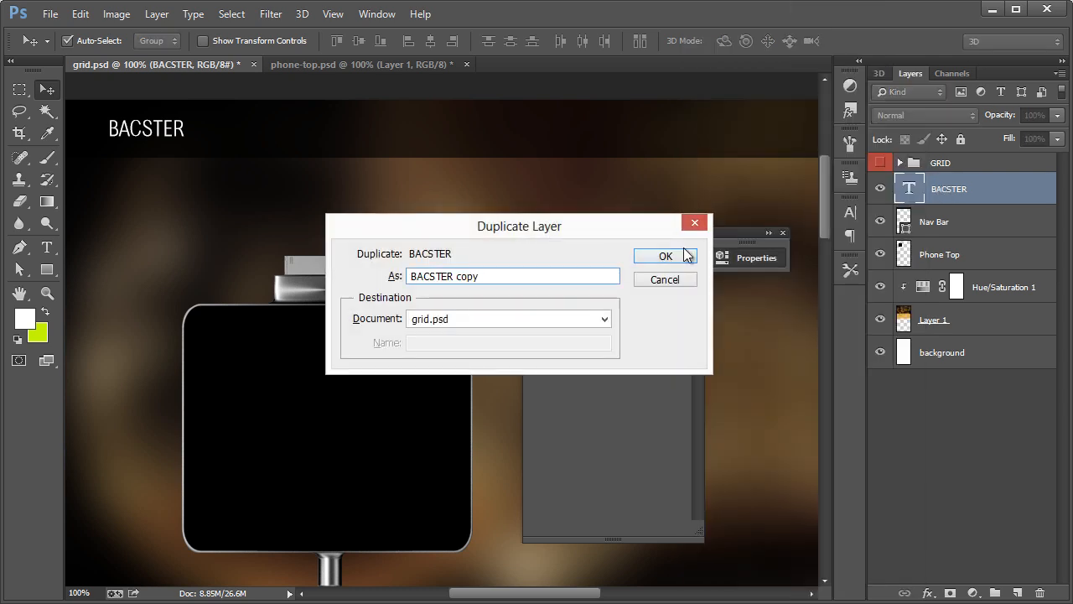
{"action": "left_click_drag", "start_coordinate": [123, 119], "coordinate": [308, 413]}
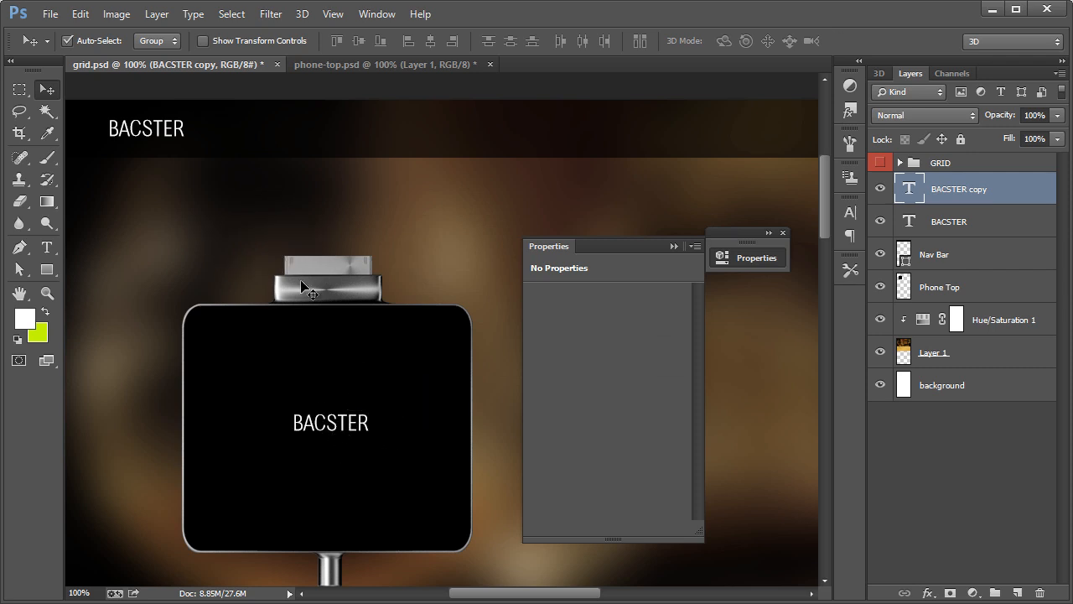
Step: Enlarge the BACSTER text on the device proportionally from its centre to about 143%
{"action": "left_click", "coordinate": [81, 15]}
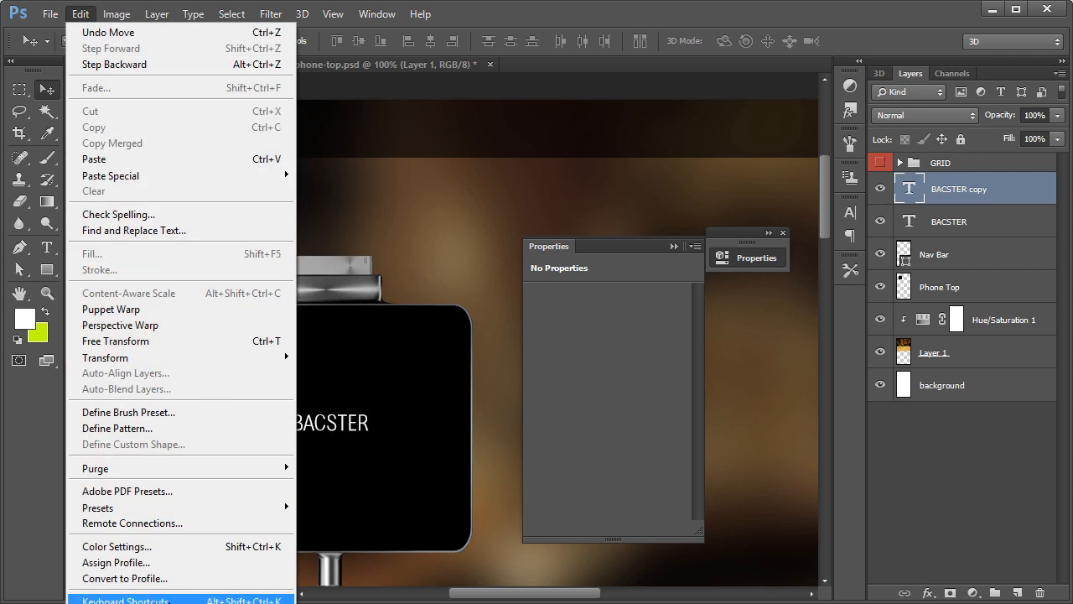
{"action": "left_click", "coordinate": [452, 28]}
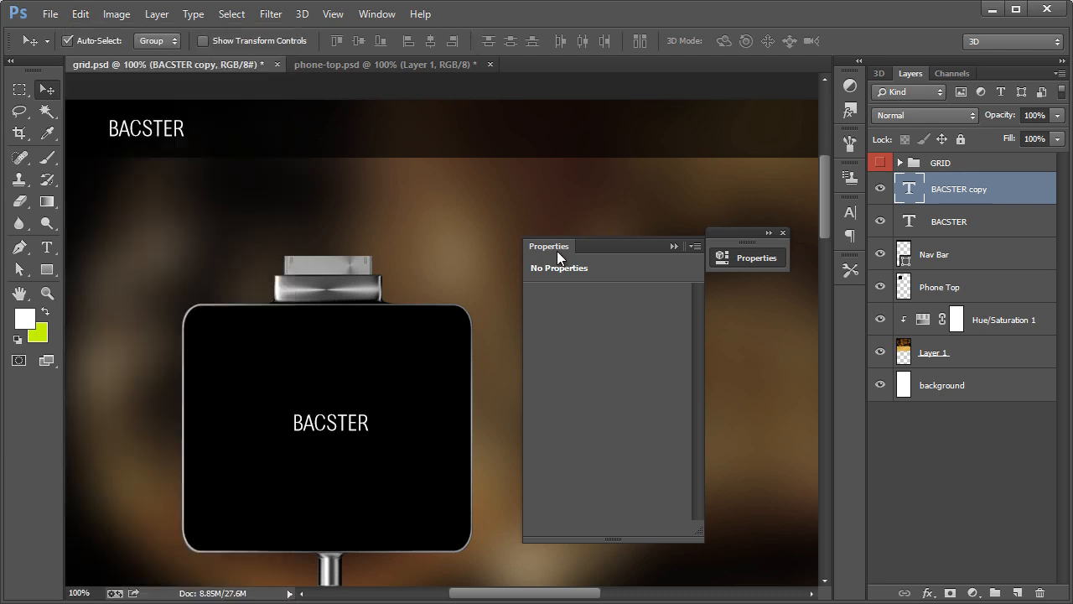
{"action": "key", "text": "ctrl+t"}
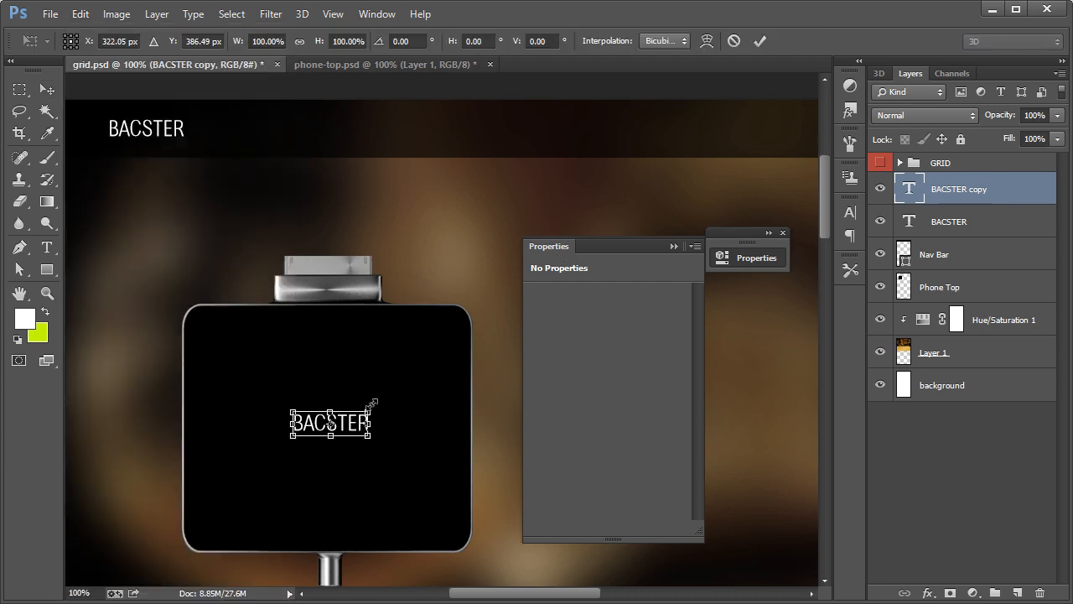
{"action": "left_click_drag", "start_coordinate": [371, 405], "coordinate": [384, 405]}
{"action": "left_click", "coordinate": [49, 88]}
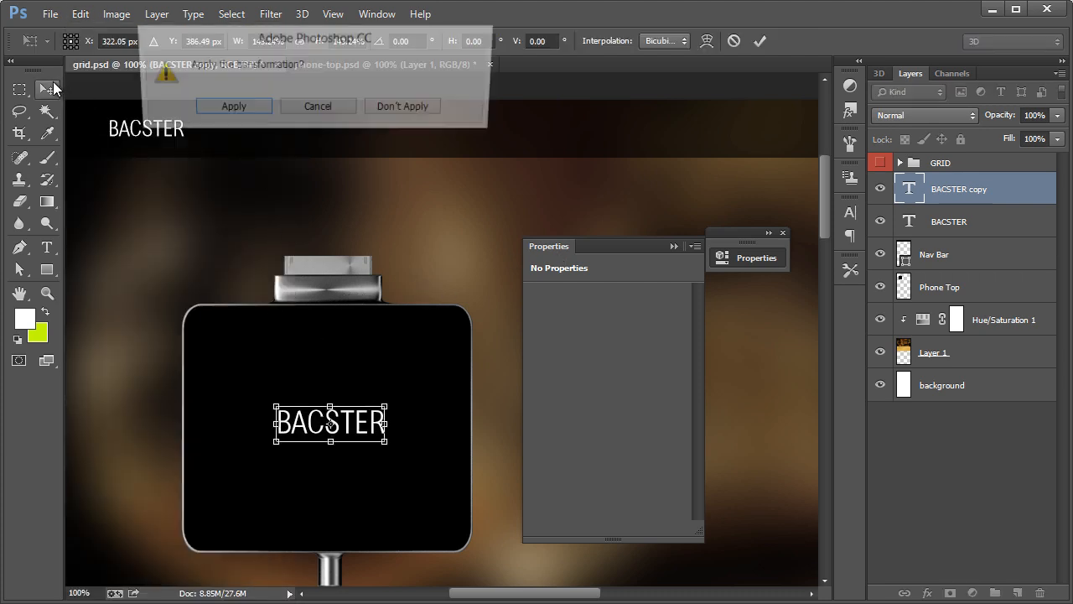
{"action": "left_click", "coordinate": [229, 109]}
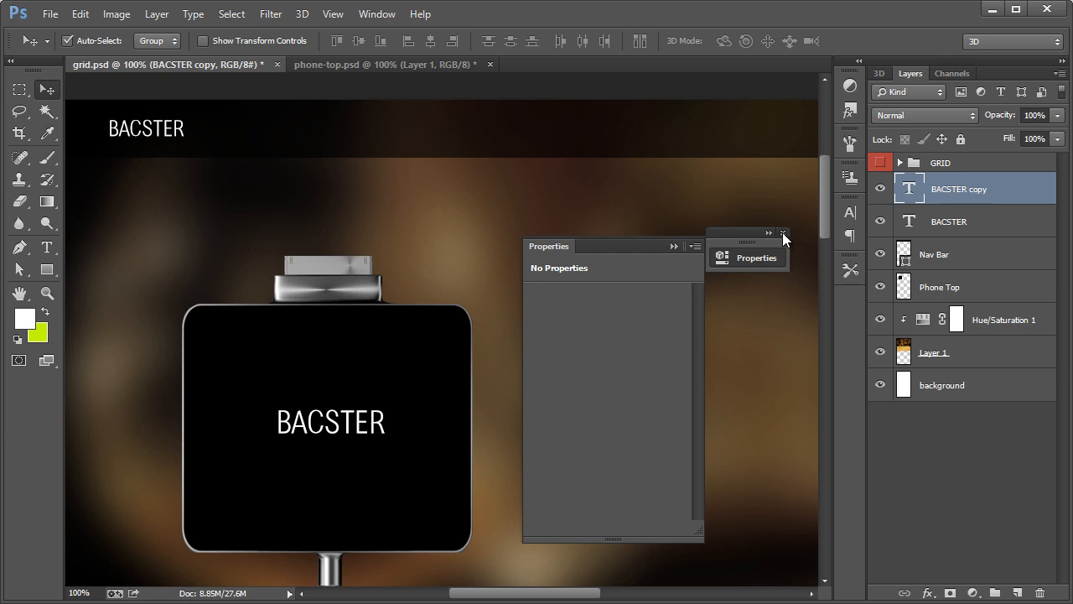
Step: Close the floating Properties panel and show the GRID group over the mockup
{"action": "left_click", "coordinate": [782, 233]}
{"action": "left_click", "coordinate": [47, 293]}
{"action": "right_click", "coordinate": [362, 269]}
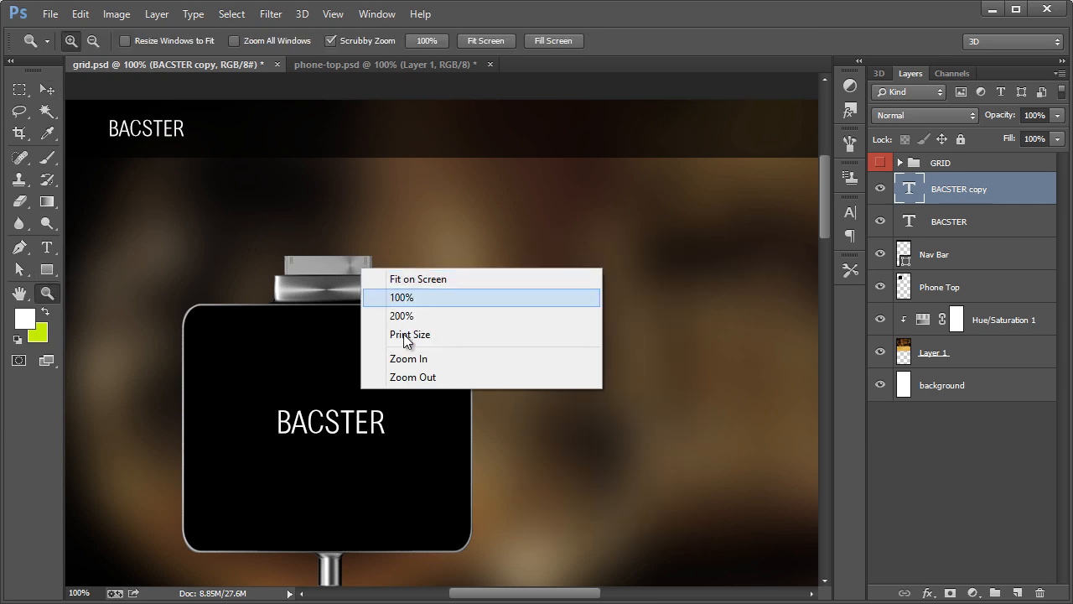
{"action": "left_click", "coordinate": [415, 376]}
{"action": "left_click_drag", "start_coordinate": [560, 596], "coordinate": [585, 597]}
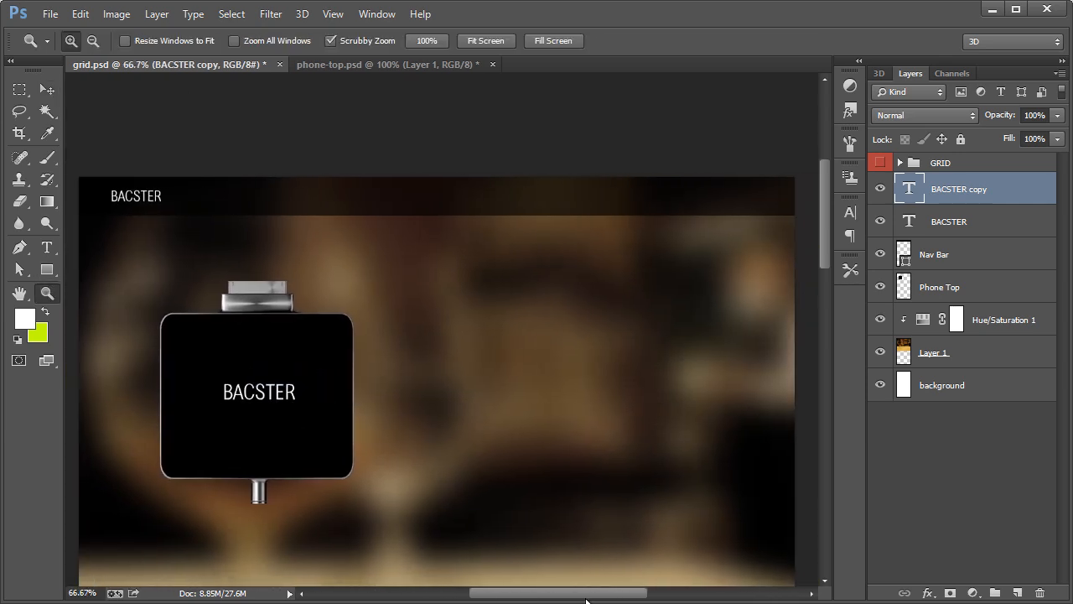
{"action": "scroll", "coordinate": [491, 338], "scroll_direction": "down", "scroll_amount": 2}
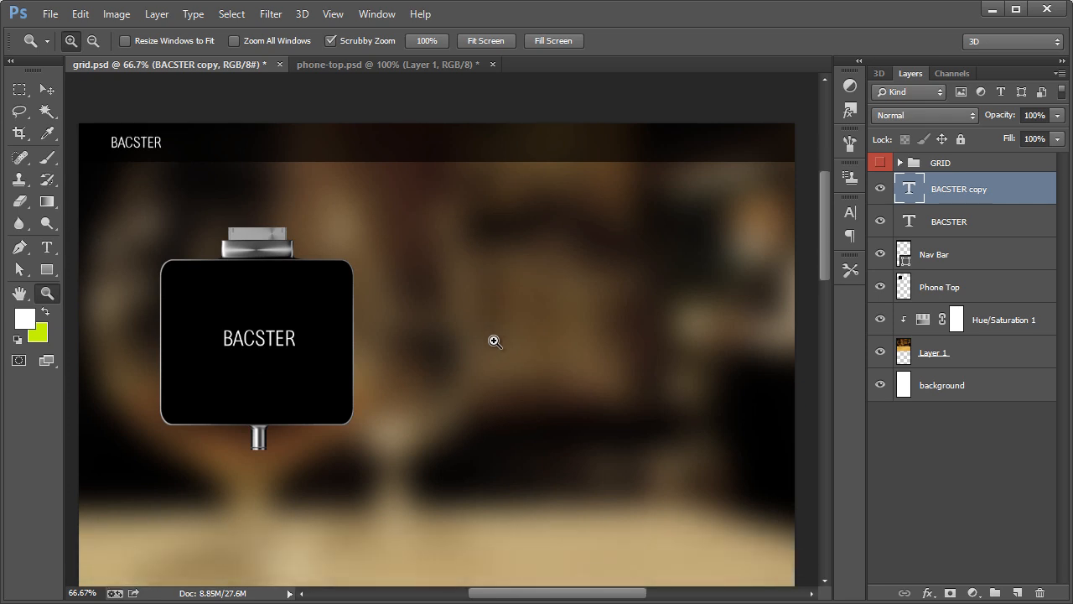
{"action": "left_click", "coordinate": [881, 162]}
{"action": "left_click", "coordinate": [930, 164]}
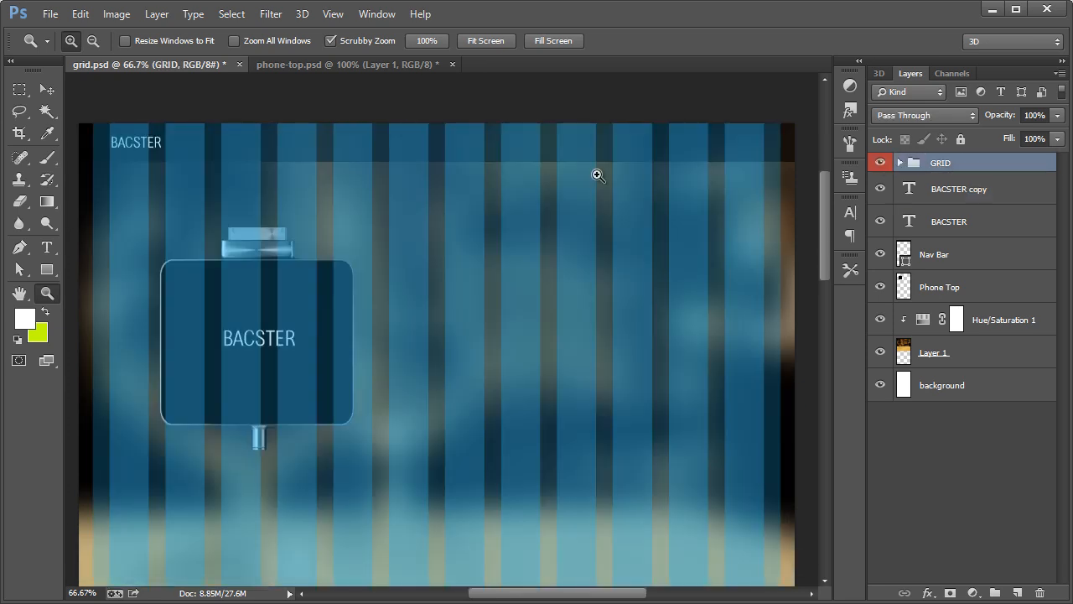
Step: Set the Move tool's auto-select target to Layer
{"action": "left_click", "coordinate": [47, 90]}
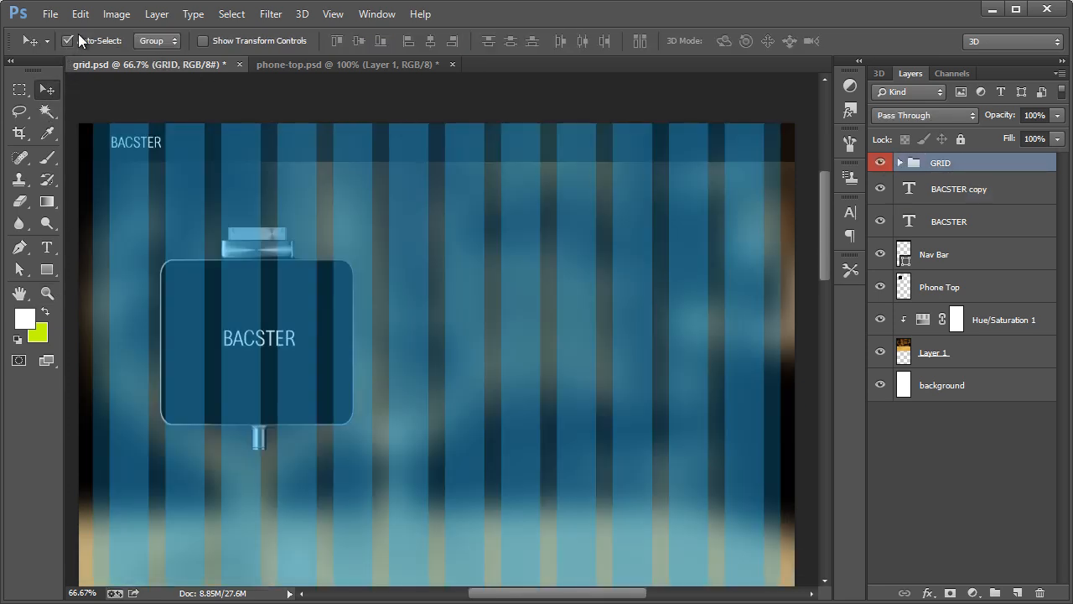
{"action": "left_click", "coordinate": [156, 41]}
{"action": "left_click", "coordinate": [151, 69]}
Step: Place the BACSTER copy layer directly above the Phone Top layer and group the two layers as "Phone Top"
{"action": "left_click_drag", "start_coordinate": [964, 201], "coordinate": [964, 285]}
{"action": "left_click", "coordinate": [969, 287], "text": "shift"}
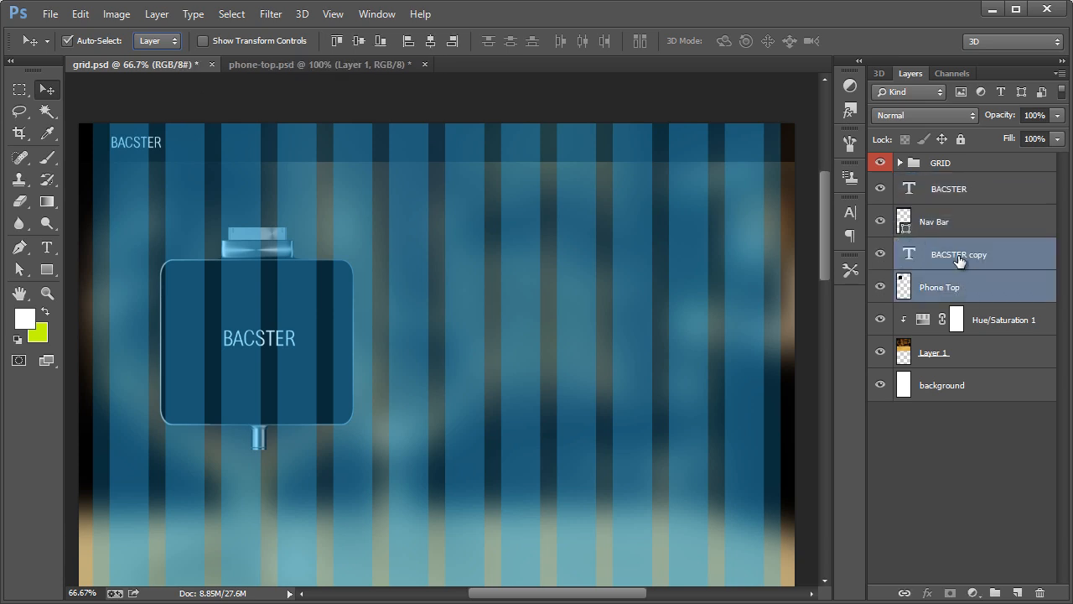
{"action": "key", "text": "ctrl+g"}
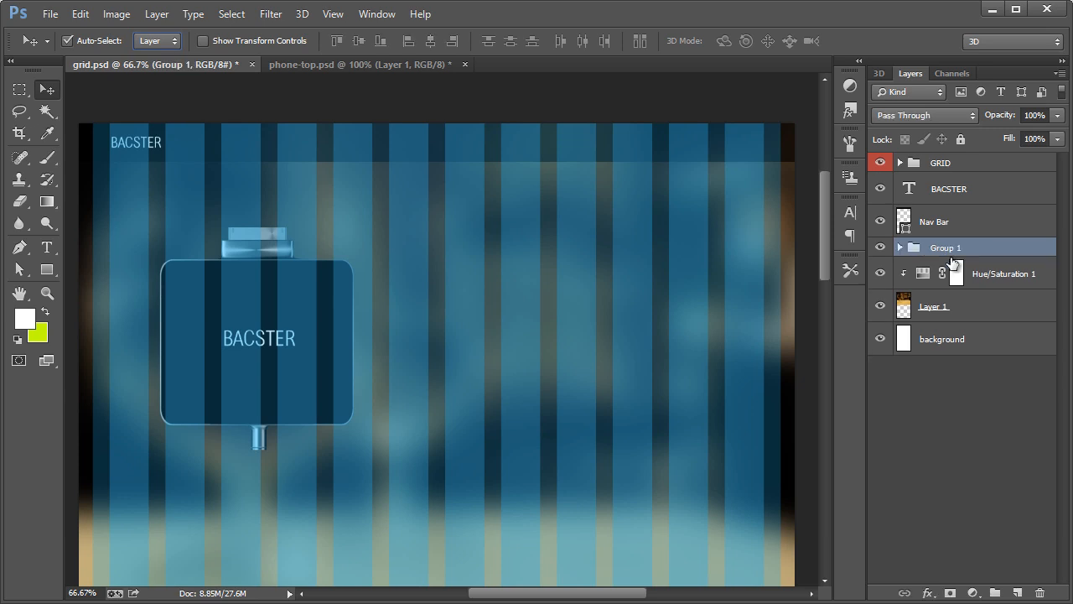
{"action": "double_click", "coordinate": [947, 248]}
{"action": "type", "text": "Phone Top"}
{"action": "key", "text": "Return"}
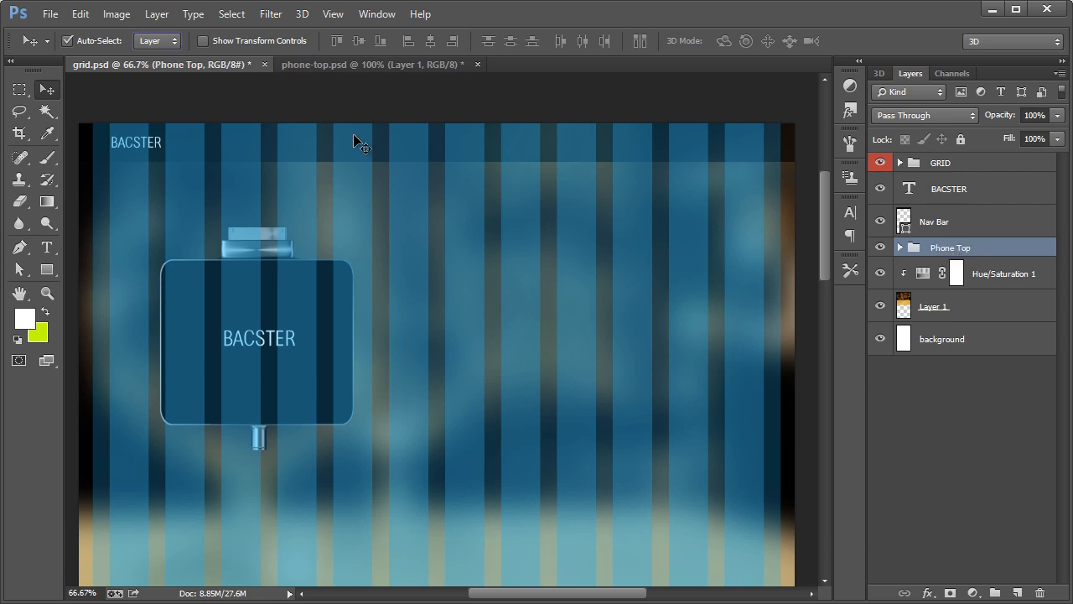
Step: Lock the GRID group and move the whole Phone Top group left and slightly down to line up with the grid columns
{"action": "left_click", "coordinate": [145, 41]}
{"action": "mouse_move", "coordinate": [262, 317]}
{"action": "left_mouse_down"}
{"action": "mouse_move", "coordinate": [269, 324]}
{"action": "mouse_move", "coordinate": [246, 320]}
{"action": "left_mouse_up"}
{"action": "left_click", "coordinate": [959, 139]}
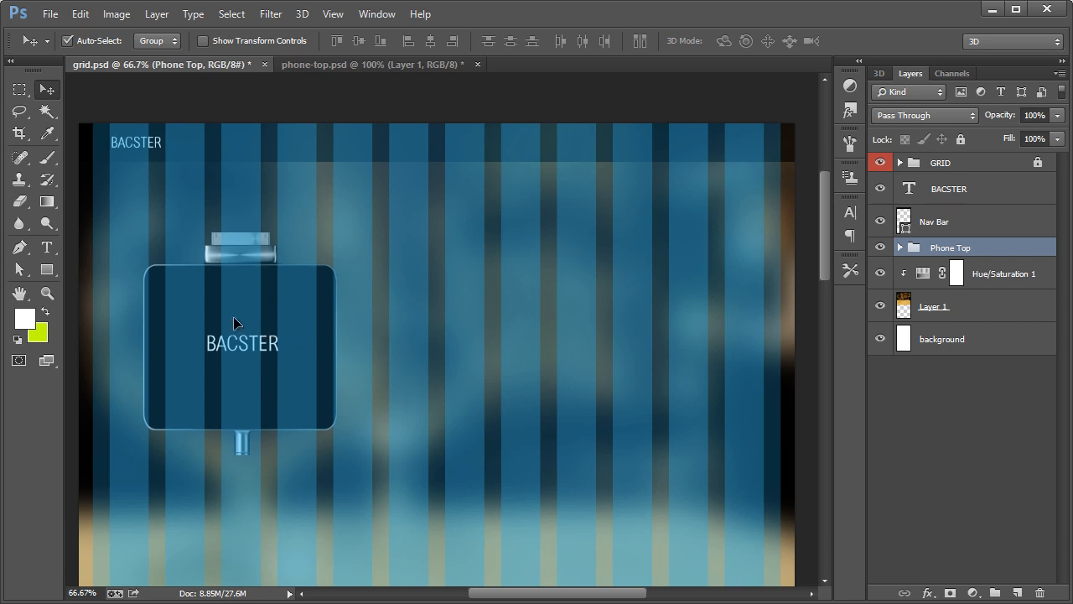
{"action": "key", "text": "Right"}
{"action": "key", "text": "Down"}
{"action": "key", "text": "Right"}
{"action": "key", "text": "Down"}
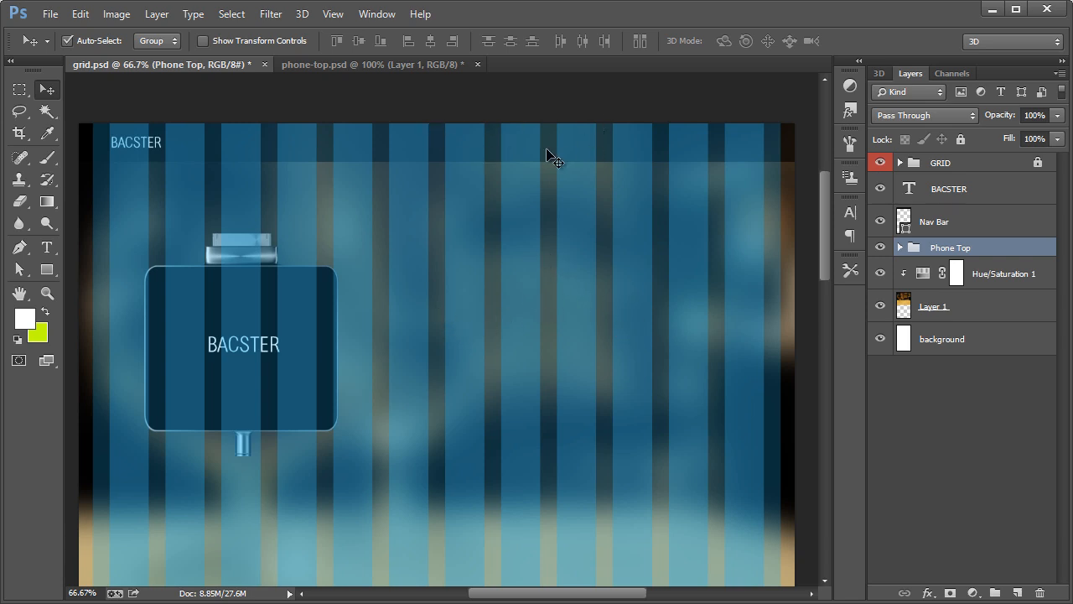
Step: Add a text box across the last six grid columns of the nav bar, holding SHOP five times with even spacing
{"action": "left_click", "coordinate": [50, 249]}
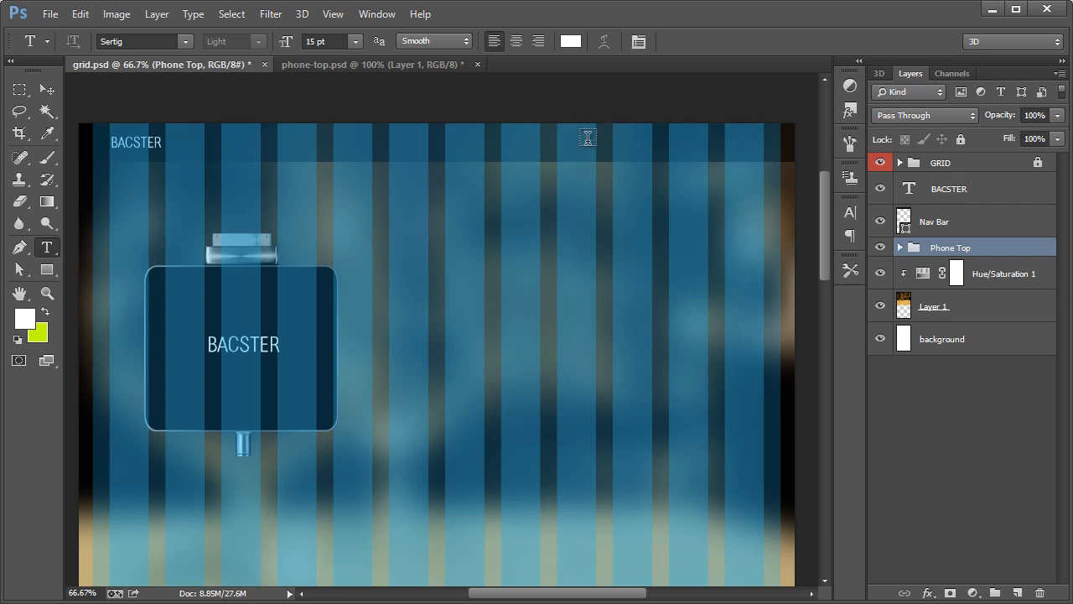
{"action": "left_click_drag", "start_coordinate": [445, 135], "coordinate": [765, 152]}
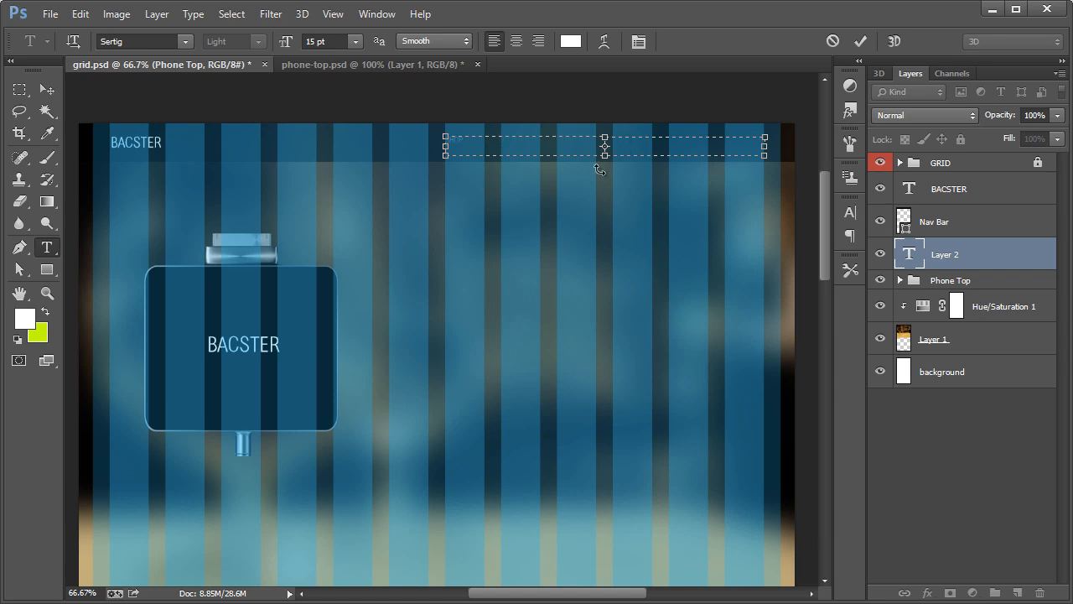
{"action": "left_click_drag", "start_coordinate": [503, 142], "coordinate": [443, 142]}
{"action": "left_click", "coordinate": [508, 139]}
{"action": "left_click_drag", "start_coordinate": [518, 141], "coordinate": [404, 140]}
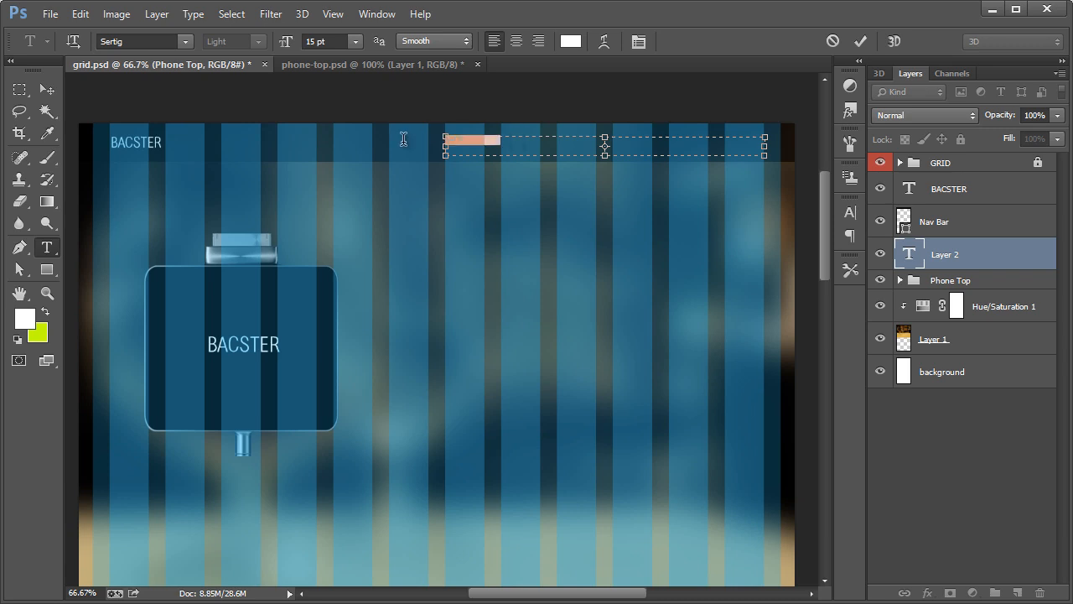
{"action": "left_click", "coordinate": [513, 139]}
{"action": "left_click", "coordinate": [47, 90]}
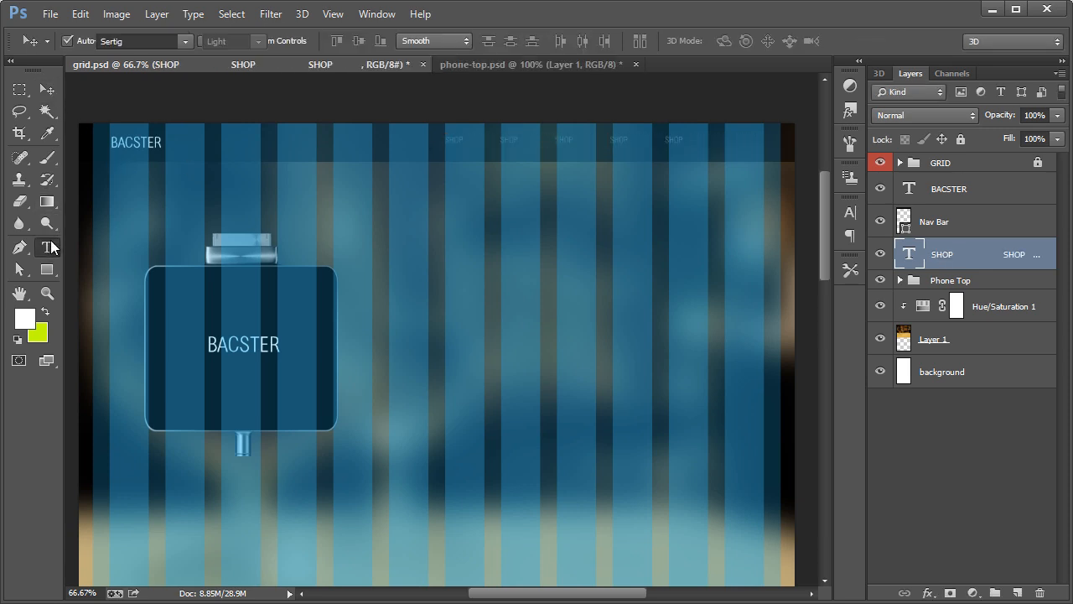
Step: Hide the GRID group and place the SHOP text layer above the BACSTER layer
{"action": "left_click", "coordinate": [48, 246]}
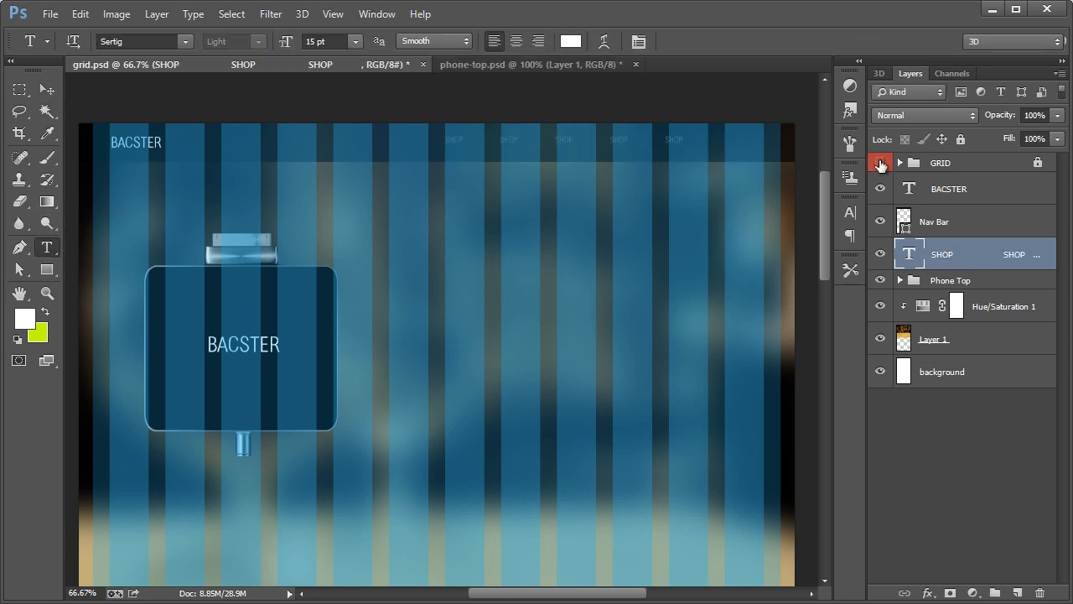
{"action": "left_click", "coordinate": [881, 164]}
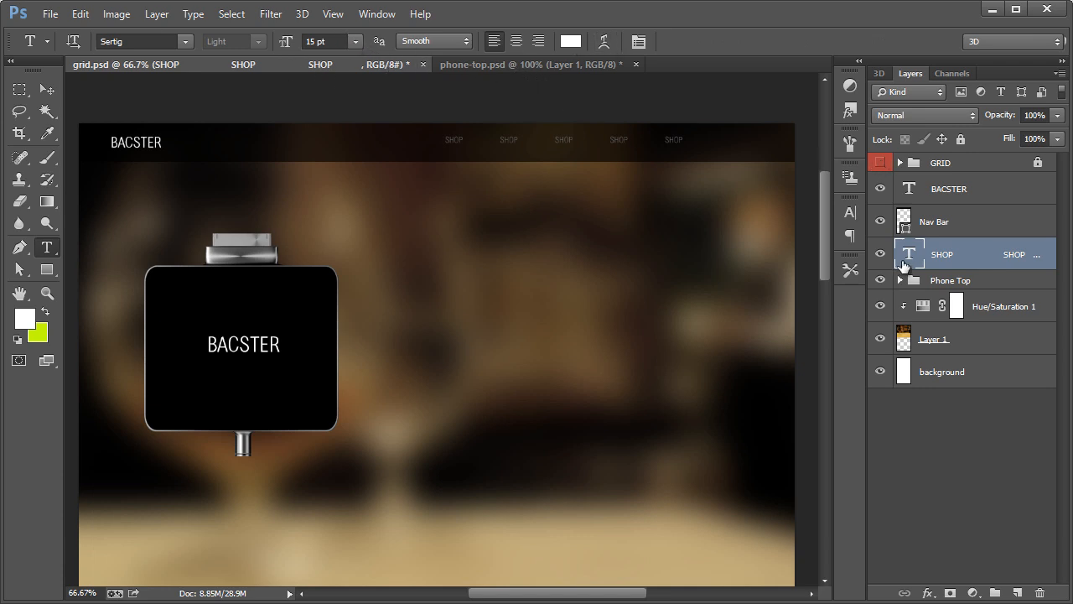
{"action": "left_click_drag", "start_coordinate": [903, 265], "coordinate": [939, 185]}
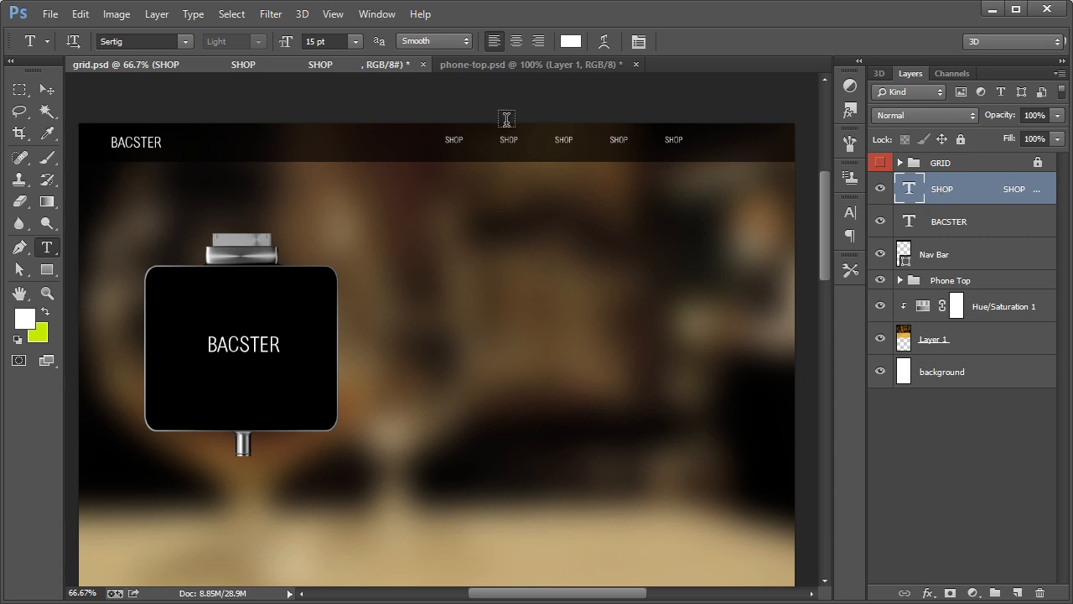
Step: Replace the second and third SHOP placeholders in the nav bar with DETAILS and FAQ
{"action": "left_click", "coordinate": [46, 295]}
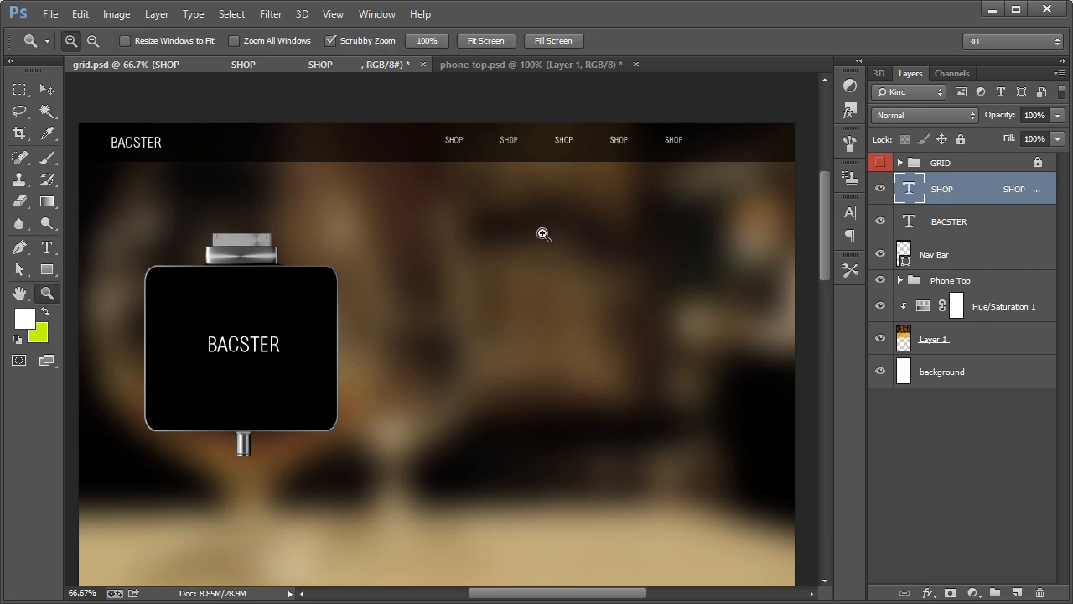
{"action": "left_click", "coordinate": [651, 224]}
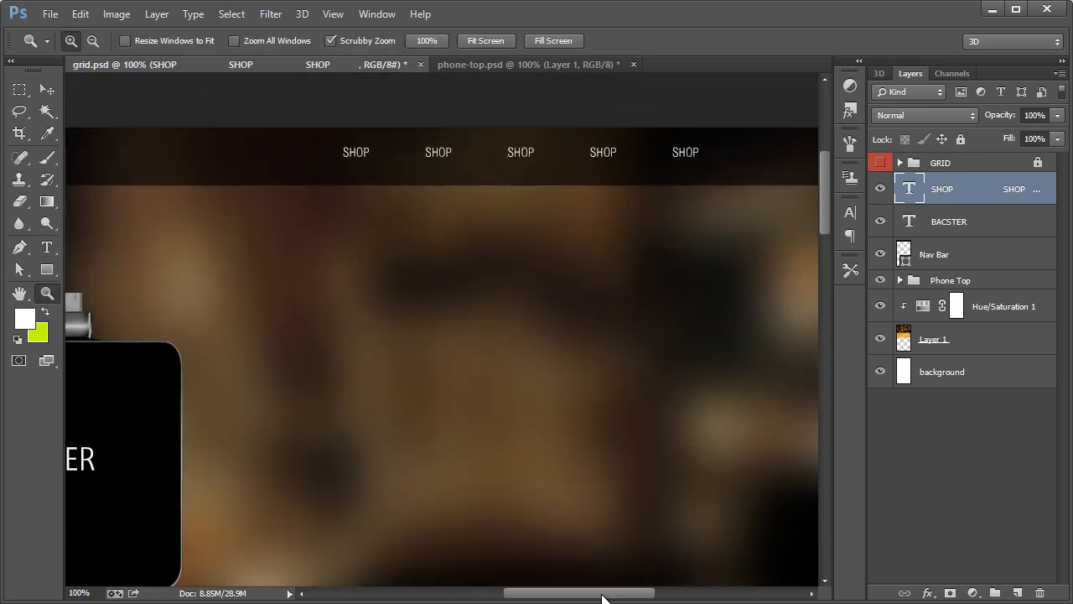
{"action": "mouse_move", "coordinate": [602, 597]}
{"action": "left_mouse_down"}
{"action": "mouse_move", "coordinate": [628, 599]}
{"action": "mouse_move", "coordinate": [610, 597]}
{"action": "left_mouse_up"}
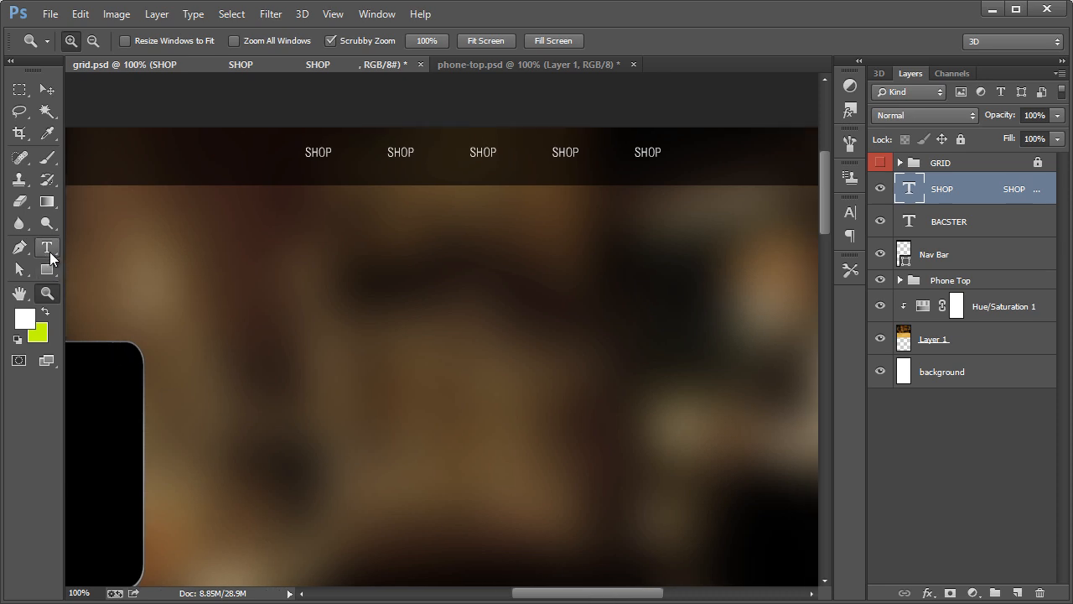
{"action": "left_click", "coordinate": [50, 251]}
{"action": "left_click_drag", "start_coordinate": [387, 153], "coordinate": [409, 155]}
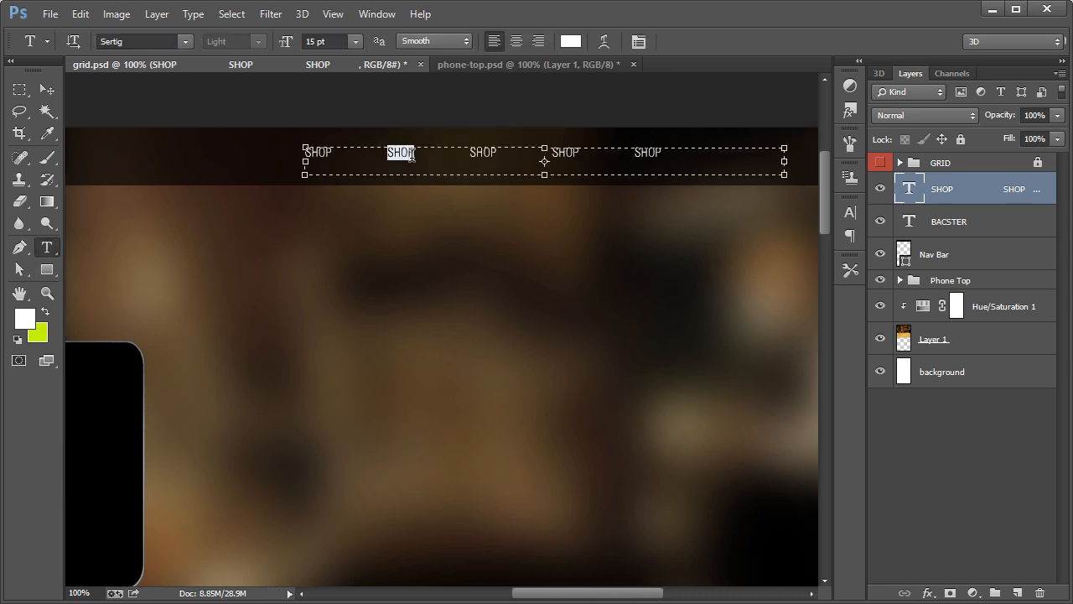
{"action": "type", "text": "DETAILS"}
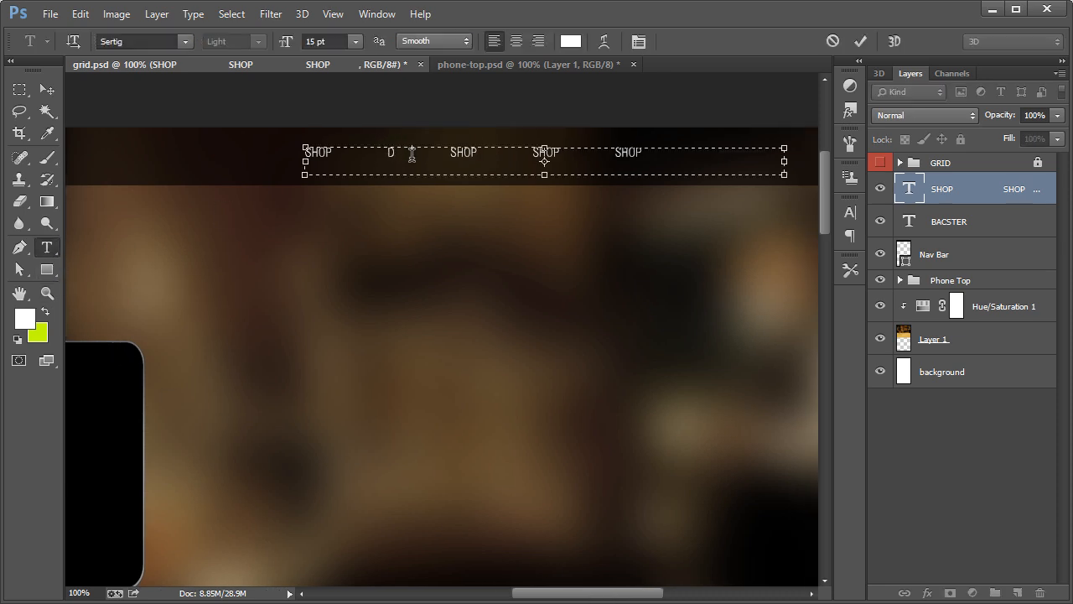
{"action": "left_click_drag", "start_coordinate": [483, 151], "coordinate": [512, 151]}
{"action": "type", "text": "FAQ"}
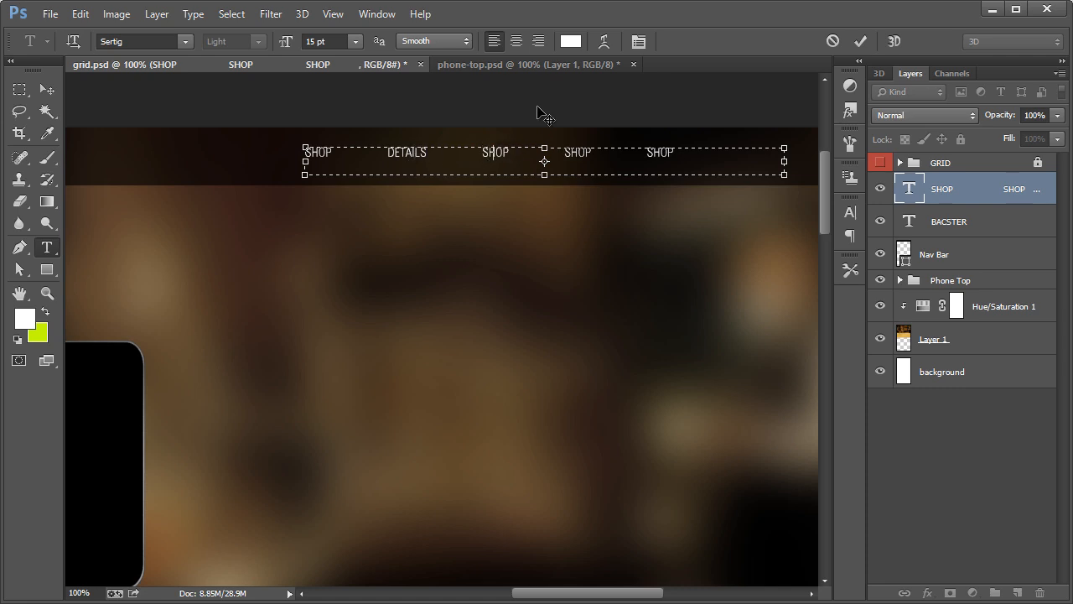
Step: Replace the last two SHOP placeholders in the nav bar with HELP and CONTACT
{"action": "left_click_drag", "start_coordinate": [557, 153], "coordinate": [586, 154]}
{"action": "type", "text": "HELP"}
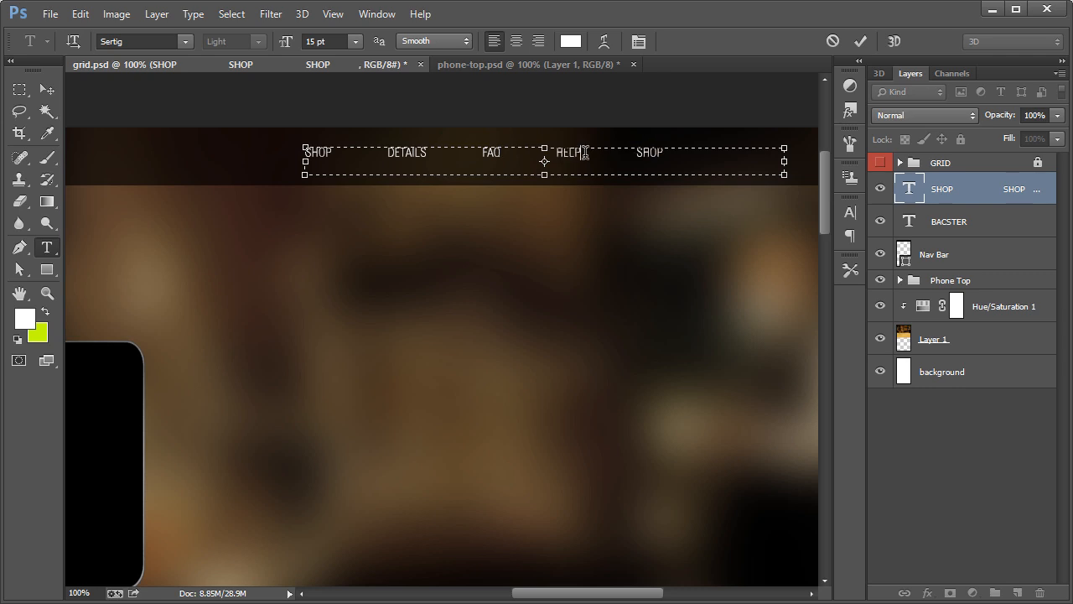
{"action": "mouse_move", "coordinate": [636, 152]}
{"action": "left_mouse_down"}
{"action": "mouse_move", "coordinate": [661, 152]}
{"action": "mouse_move", "coordinate": [636, 155]}
{"action": "left_mouse_up"}
{"action": "left_click", "coordinate": [667, 149]}
{"action": "type", "text": "CONTACT"}
{"action": "left_click", "coordinate": [38, 89]}
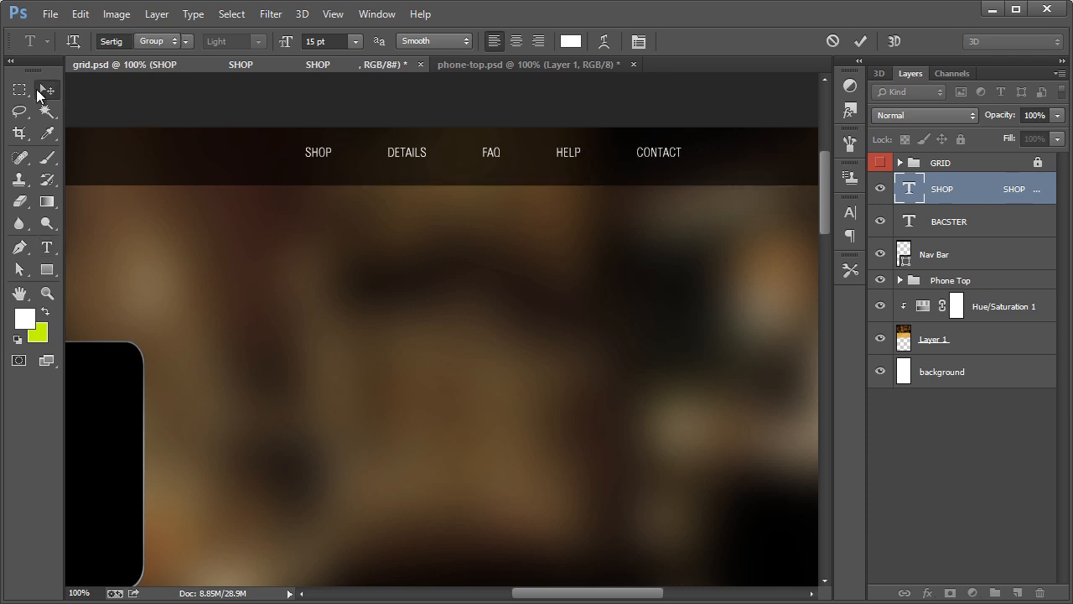
Step: Set the nav menu text to the Source Sans Pro font at 16 pt
{"action": "left_click", "coordinate": [48, 249]}
{"action": "left_click", "coordinate": [159, 39]}
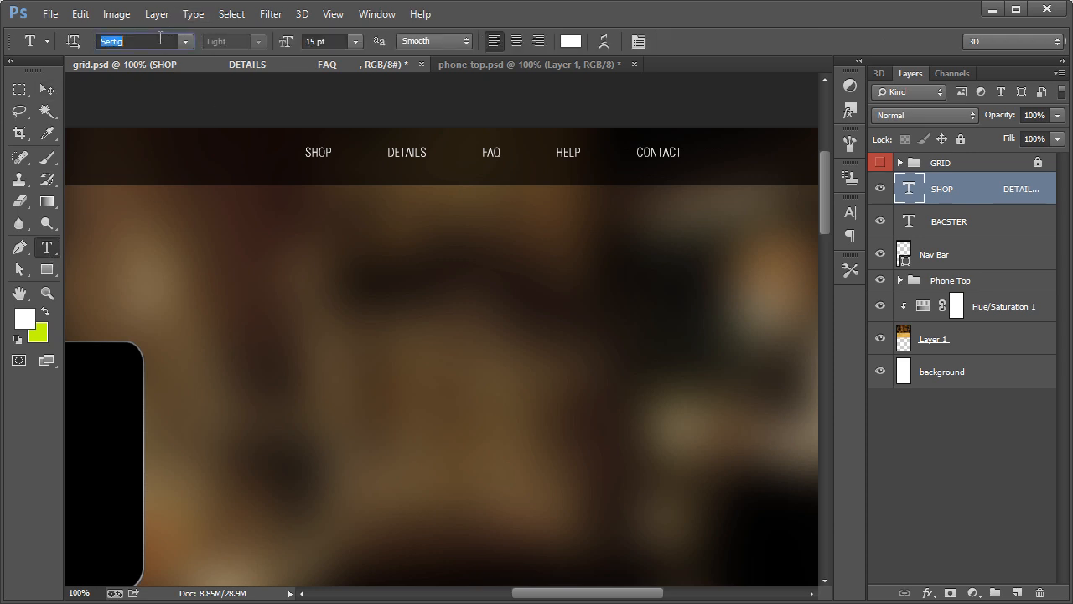
{"action": "type", "text": "Source Sans Pro"}
{"action": "key", "text": "Return"}
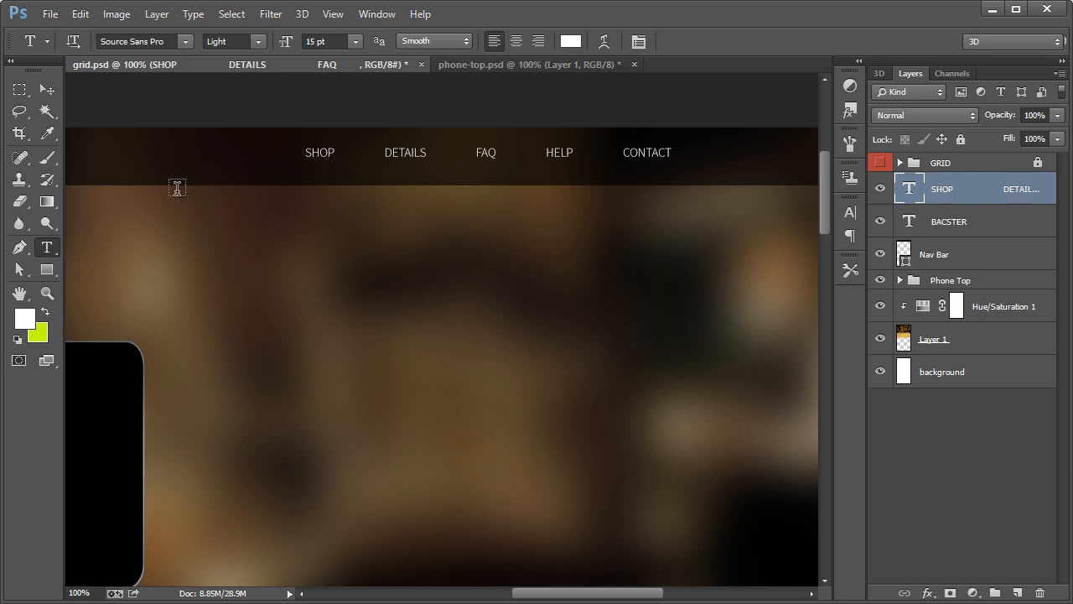
{"action": "left_click", "coordinate": [316, 46]}
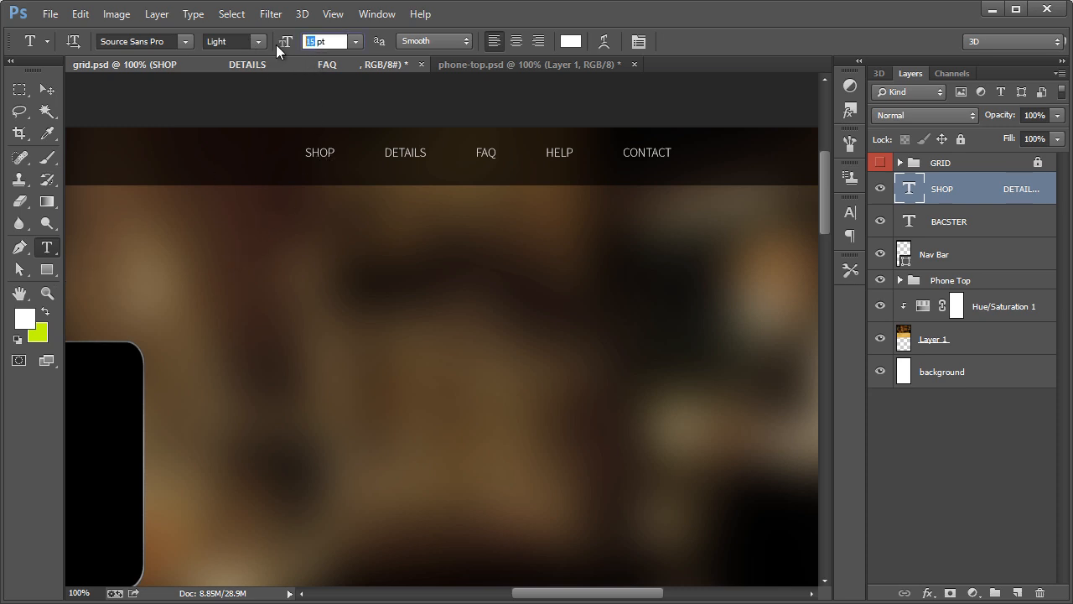
{"action": "type", "text": "16"}
{"action": "key", "text": "Return"}
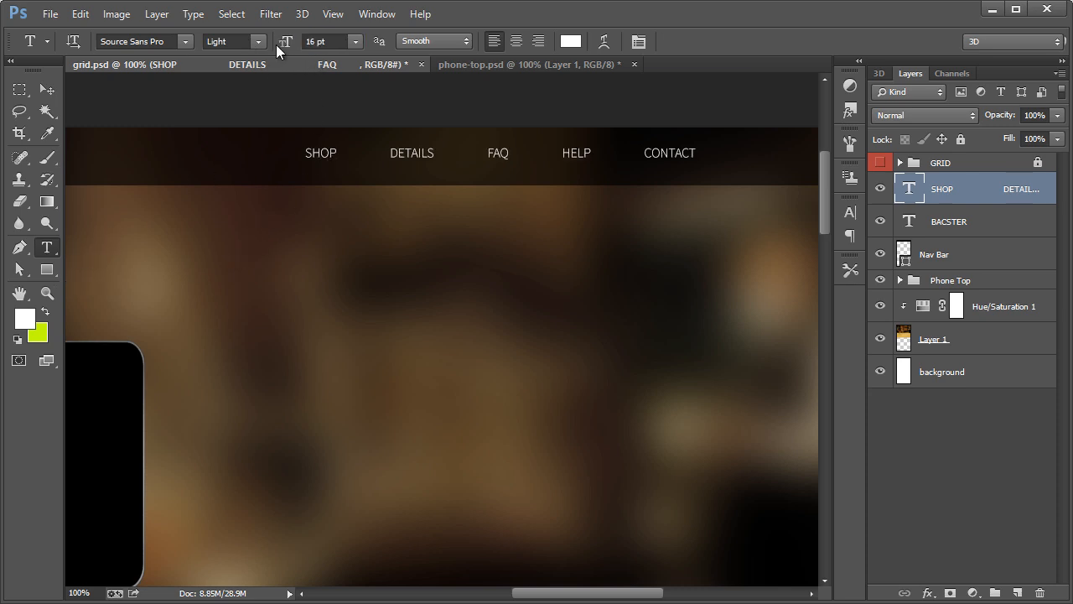
Step: Show the GRID group, turn off Auto-Select and move the menu text right so CONTACT ends at the last grid column's edge
{"action": "left_click", "coordinate": [46, 293]}
{"action": "right_click", "coordinate": [307, 303]}
{"action": "left_click", "coordinate": [344, 410]}
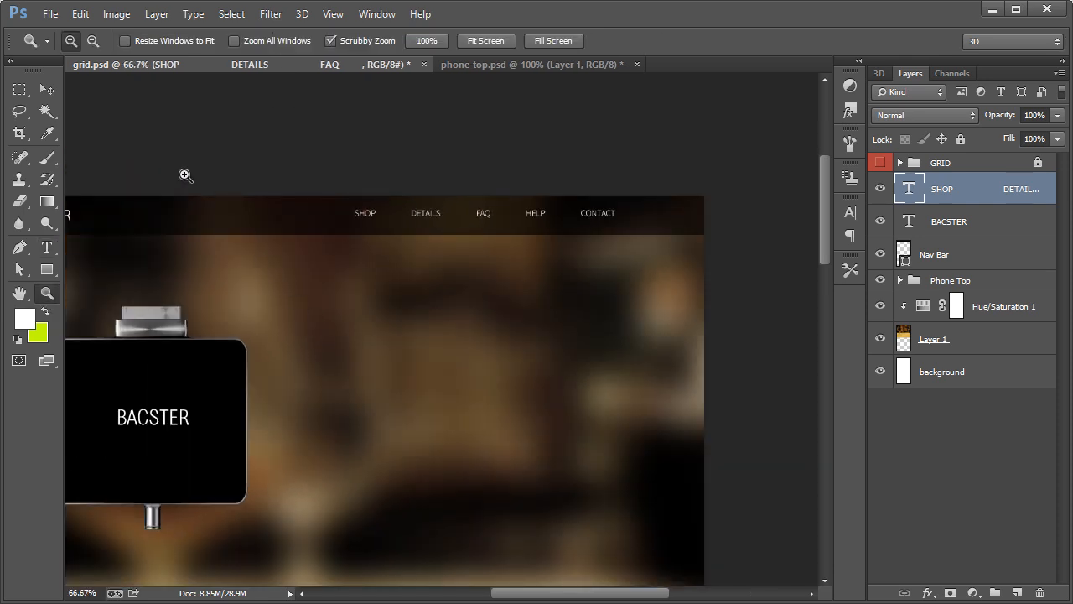
{"action": "left_click", "coordinate": [47, 90]}
{"action": "left_click", "coordinate": [879, 163]}
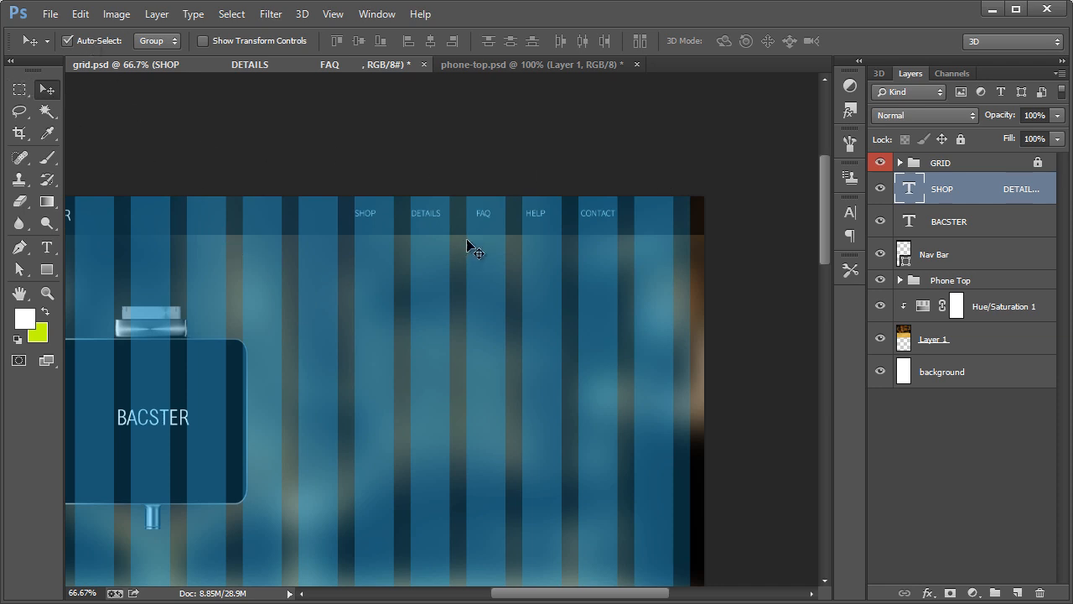
{"action": "left_click", "coordinate": [112, 40]}
{"action": "left_click_drag", "start_coordinate": [487, 219], "coordinate": [540, 221]}
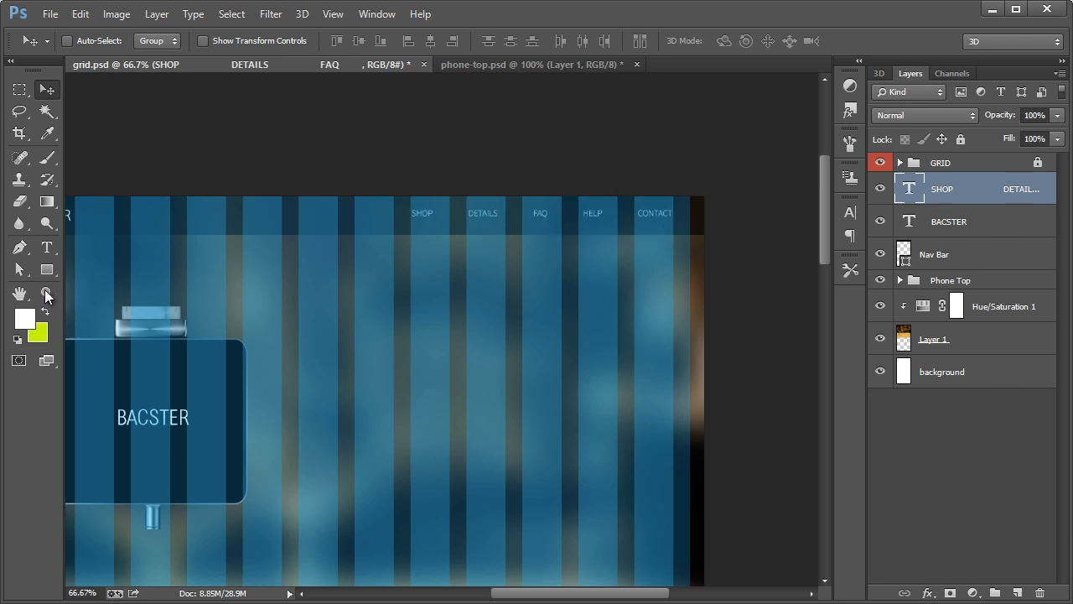
Step: Hide the GRID group and examine the nav menu, device and blurred header photo up close and as a whole
{"action": "left_click", "coordinate": [881, 164]}
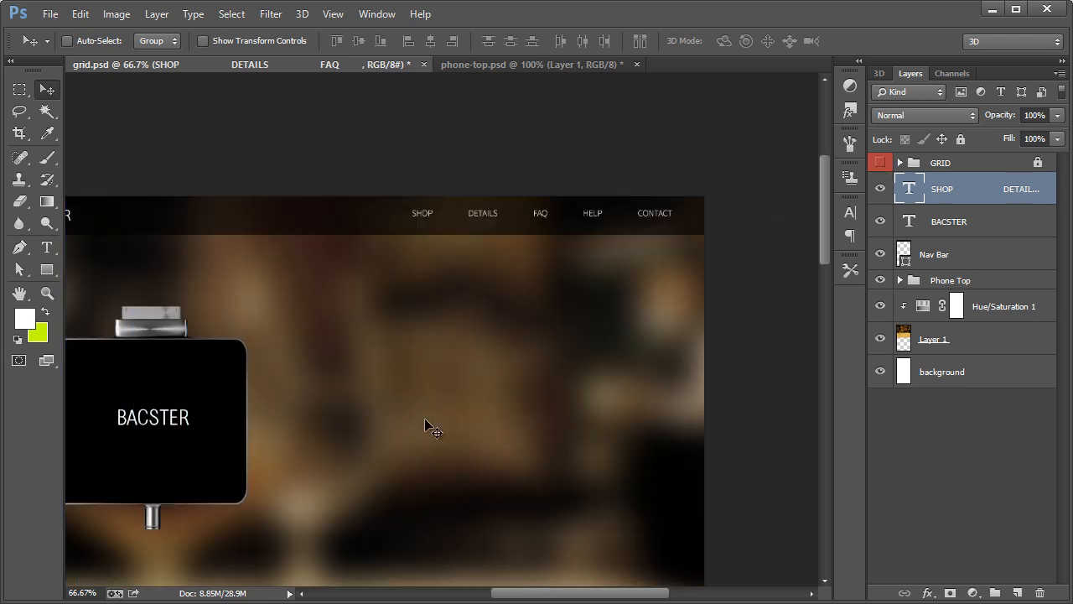
{"action": "key", "text": "z"}
{"action": "left_click", "coordinate": [425, 277]}
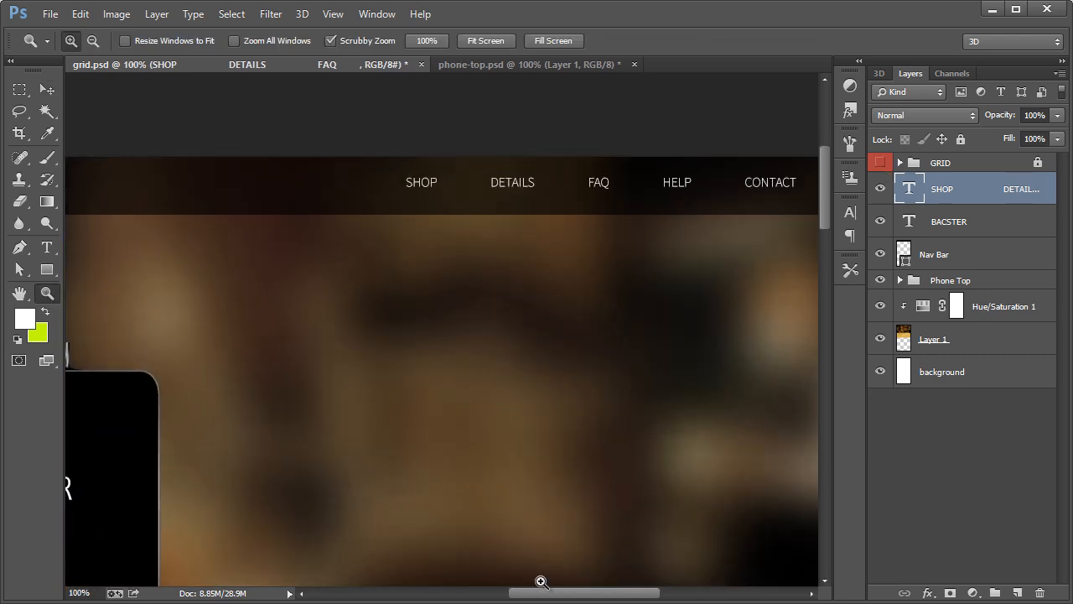
{"action": "mouse_move", "coordinate": [546, 596]}
{"action": "left_mouse_down"}
{"action": "mouse_move", "coordinate": [475, 595]}
{"action": "mouse_move", "coordinate": [539, 592]}
{"action": "left_mouse_up"}
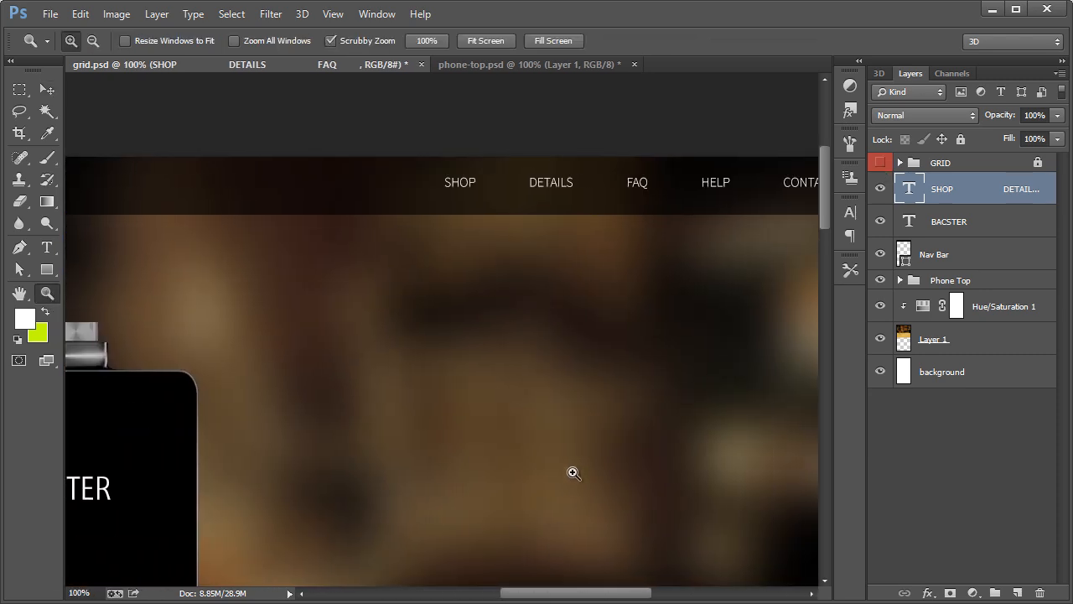
{"action": "scroll", "coordinate": [570, 469], "scroll_direction": "down", "scroll_amount": 4}
{"action": "scroll", "coordinate": [594, 434], "scroll_direction": "up", "scroll_amount": 1}
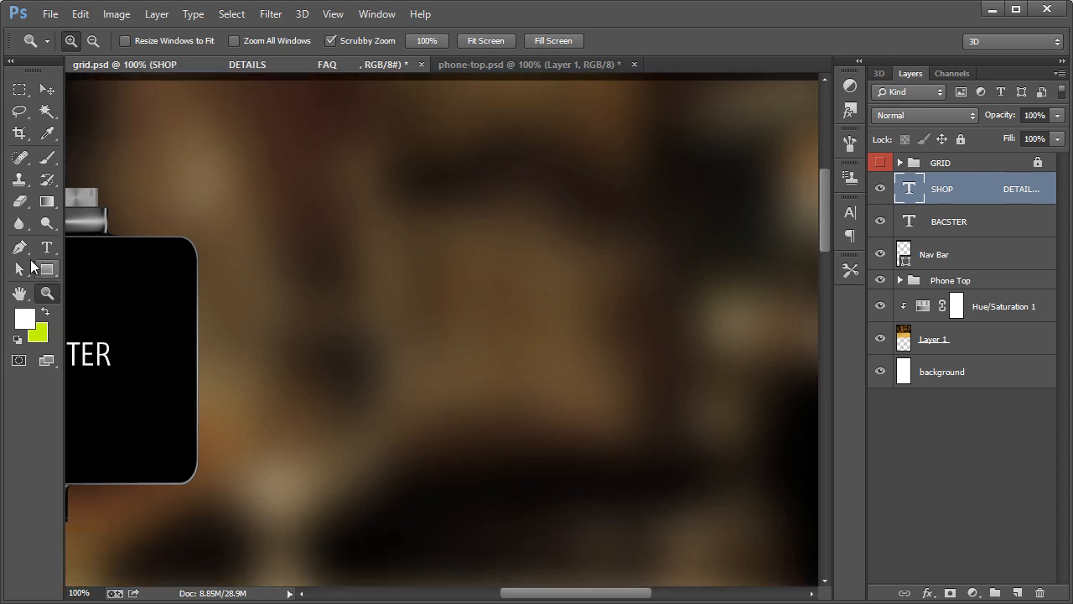
{"action": "right_click", "coordinate": [167, 284]}
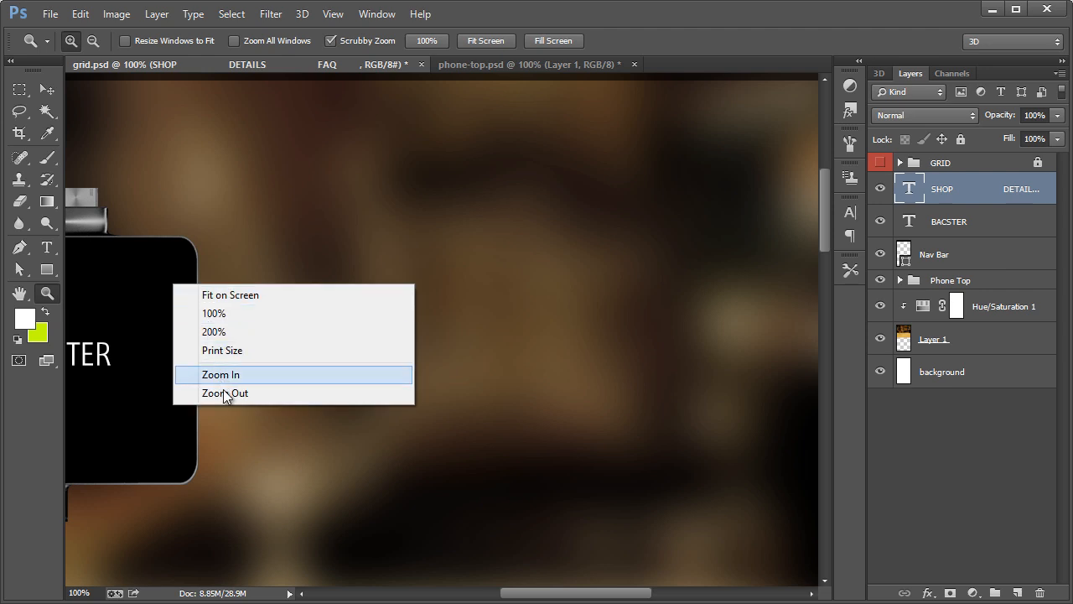
{"action": "left_click", "coordinate": [222, 393]}
{"action": "left_click_drag", "start_coordinate": [546, 593], "coordinate": [537, 593]}
{"action": "scroll", "coordinate": [492, 325], "scroll_direction": "down", "scroll_amount": 2}
{"action": "scroll", "coordinate": [490, 315], "scroll_direction": "up", "scroll_amount": 2}
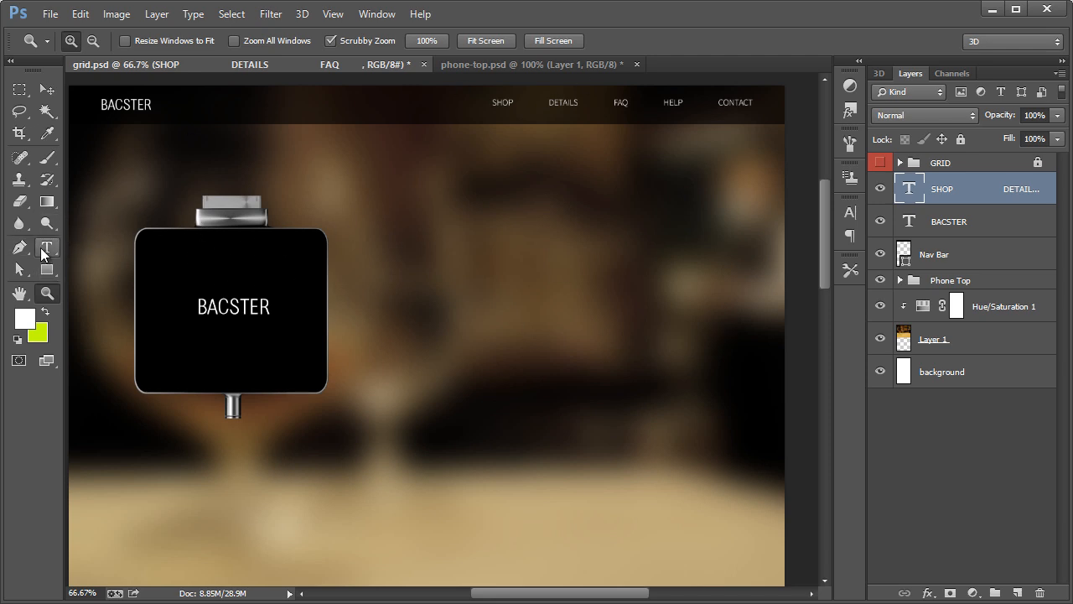
Step: Show the GRID group and add a text box beside the device across the last six columns, reading "The First iPhone Breathalyzer"
{"action": "left_click", "coordinate": [44, 250]}
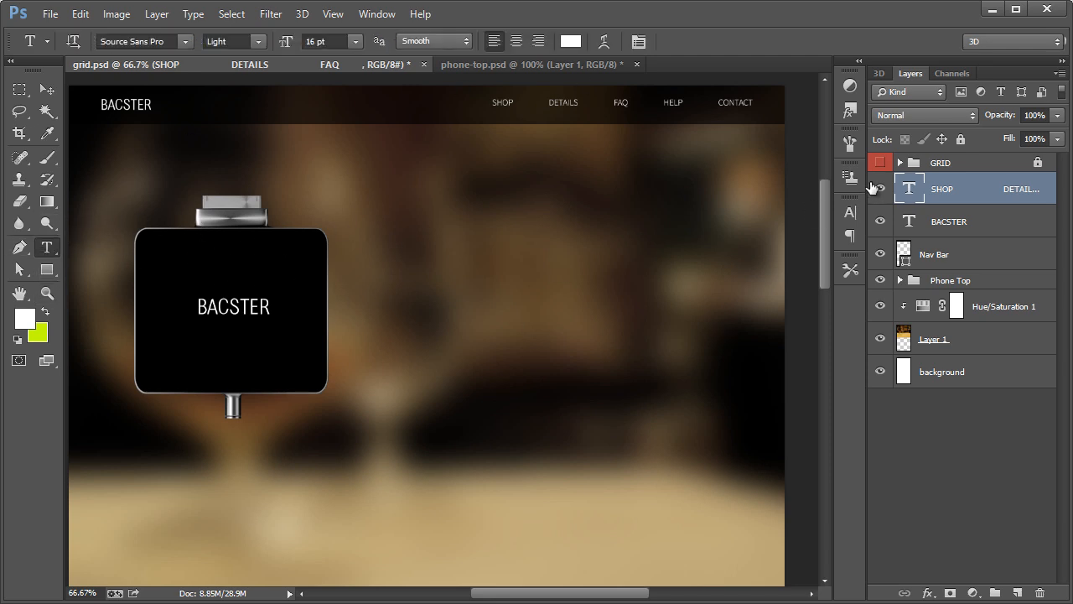
{"action": "left_click", "coordinate": [879, 163]}
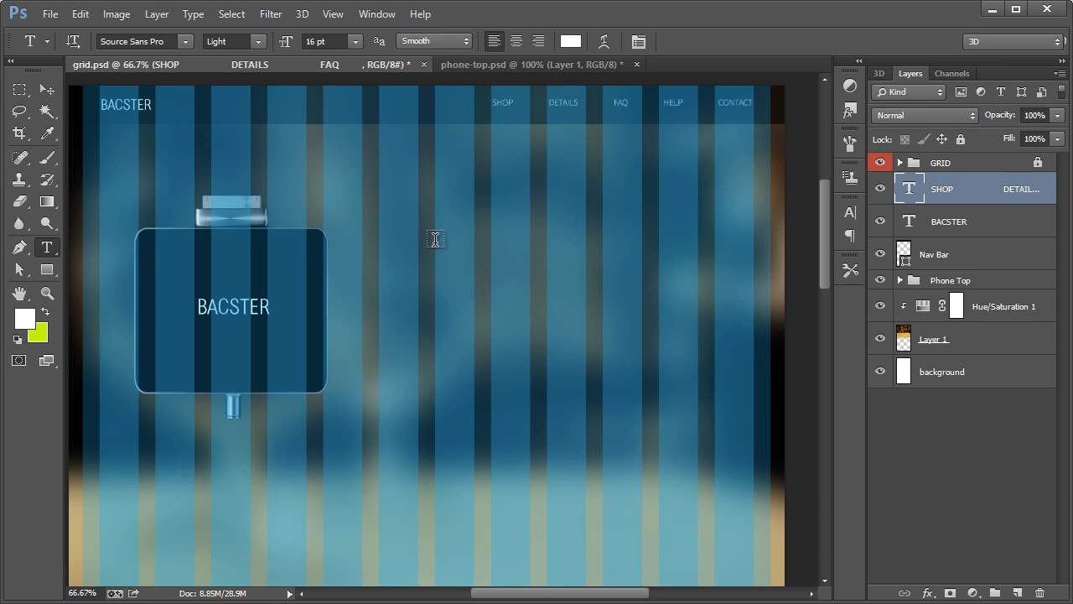
{"action": "left_click_drag", "start_coordinate": [436, 239], "coordinate": [753, 277]}
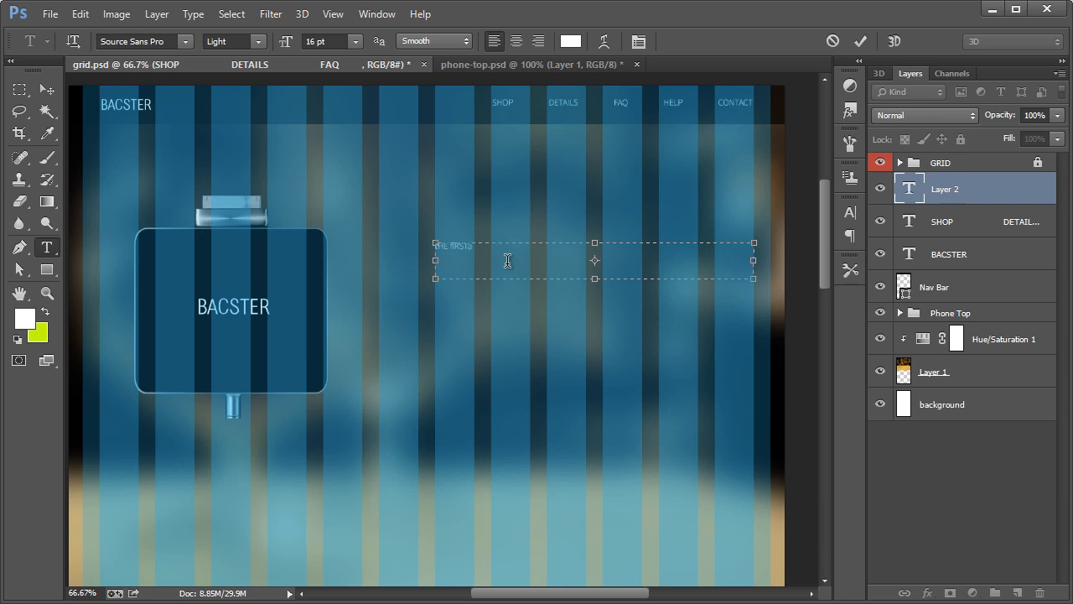
{"action": "key", "text": "ctrl+a"}
{"action": "key", "text": "BackSpace"}
Step: Set the whole headline's font size to 36 pt
{"action": "left_click_drag", "start_coordinate": [544, 246], "coordinate": [422, 250]}
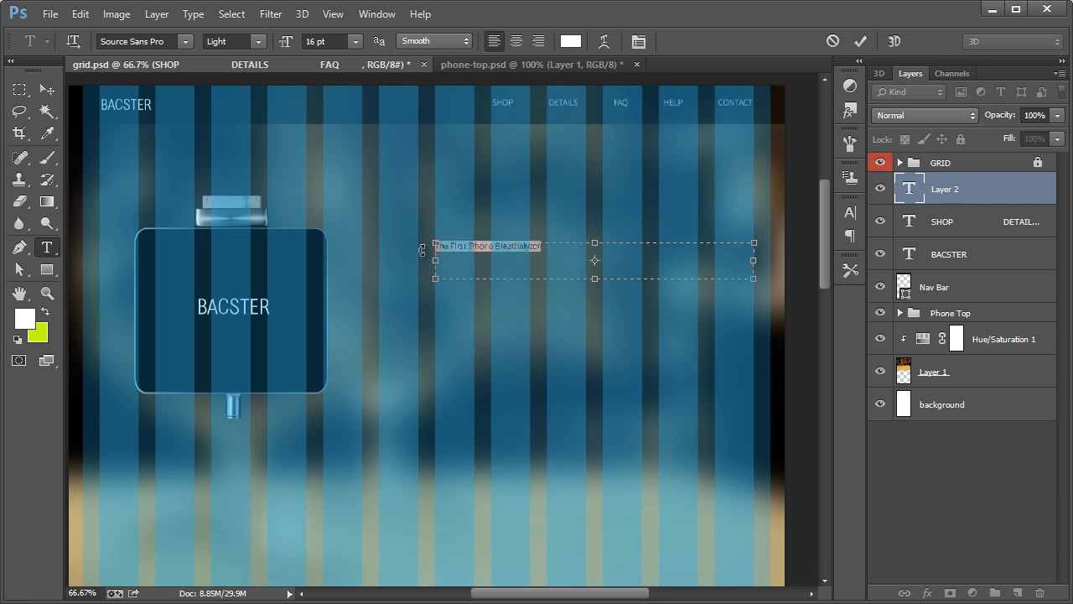
{"action": "left_click", "coordinate": [355, 37]}
{"action": "left_click", "coordinate": [350, 271]}
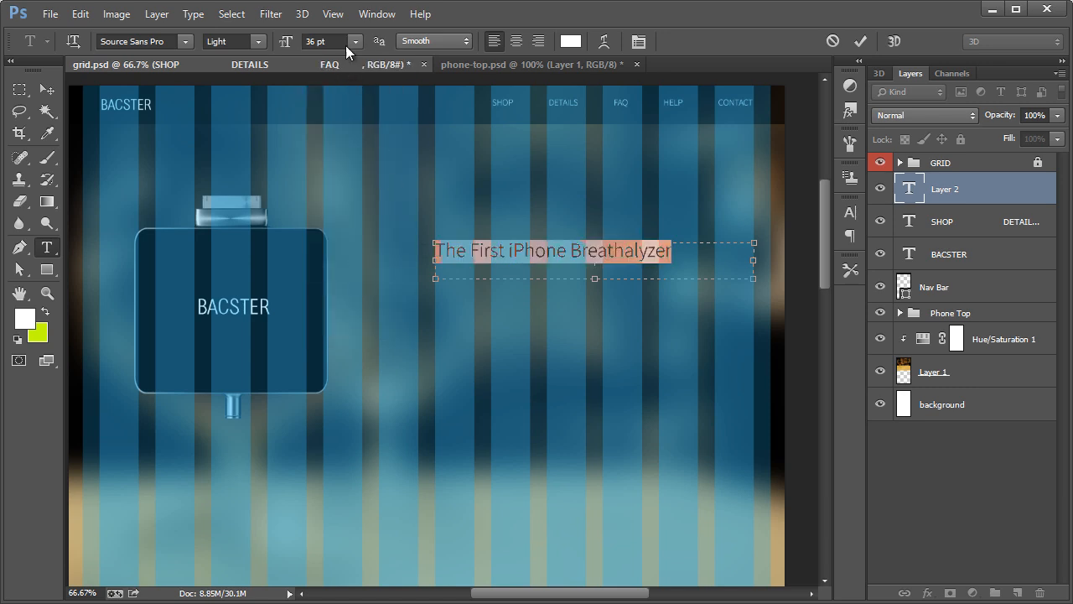
Step: Try the headline at 48 pt and compare it with the GRID group hidden and shown
{"action": "left_click", "coordinate": [354, 43]}
{"action": "left_click", "coordinate": [336, 289]}
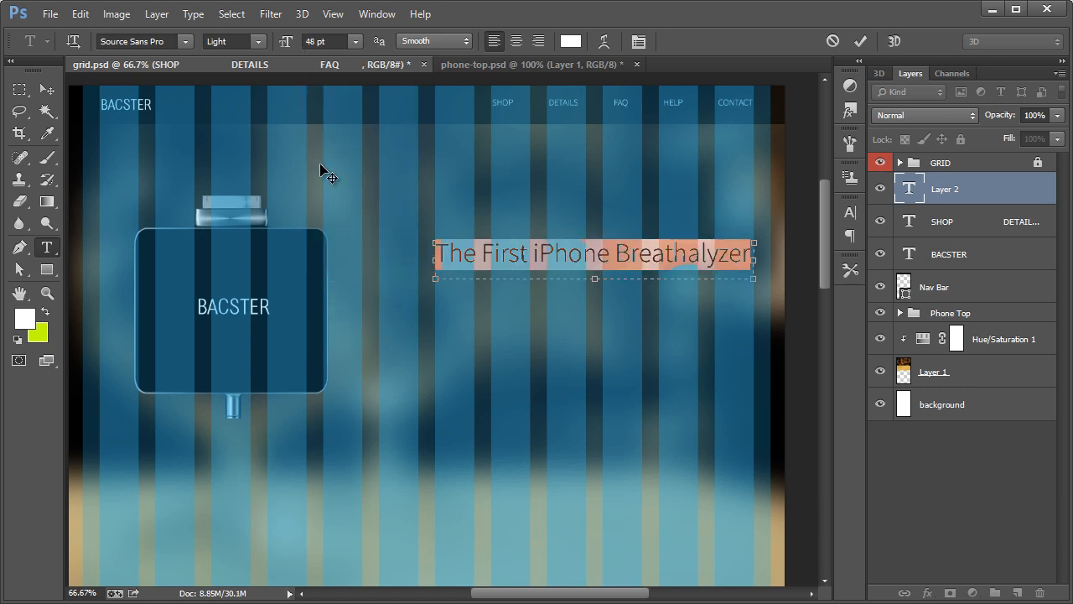
{"action": "left_click", "coordinate": [48, 88]}
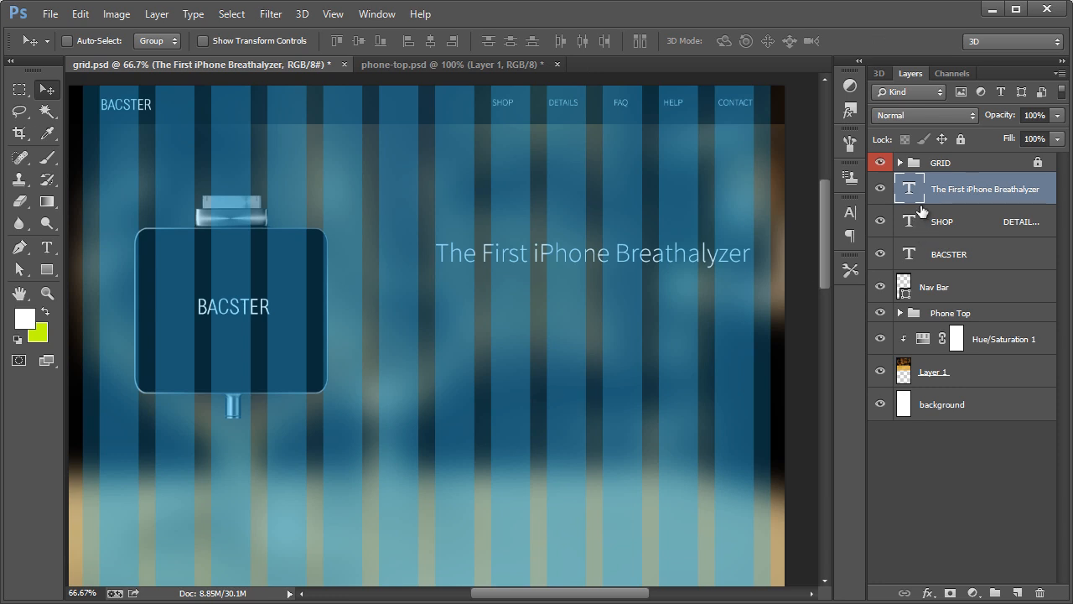
{"action": "left_click", "coordinate": [880, 163]}
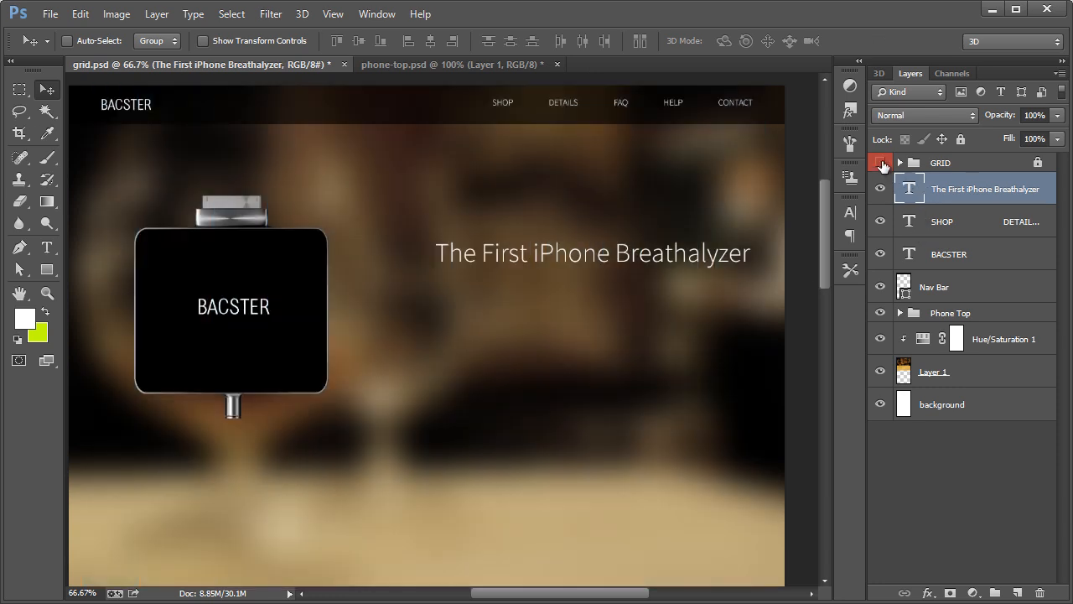
{"action": "left_click", "coordinate": [881, 164]}
Step: Try 40 pt for the headline and settle on a font size of 44 pt
{"action": "left_click", "coordinate": [48, 247]}
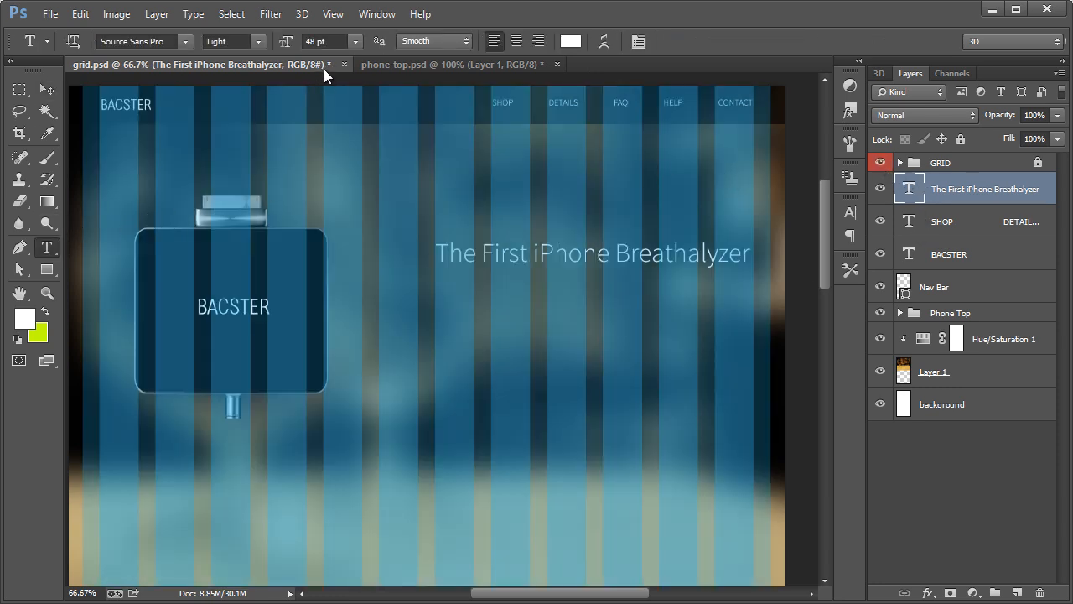
{"action": "left_click_drag", "start_coordinate": [317, 46], "coordinate": [299, 44]}
{"action": "type", "text": "40"}
{"action": "key", "text": "Return"}
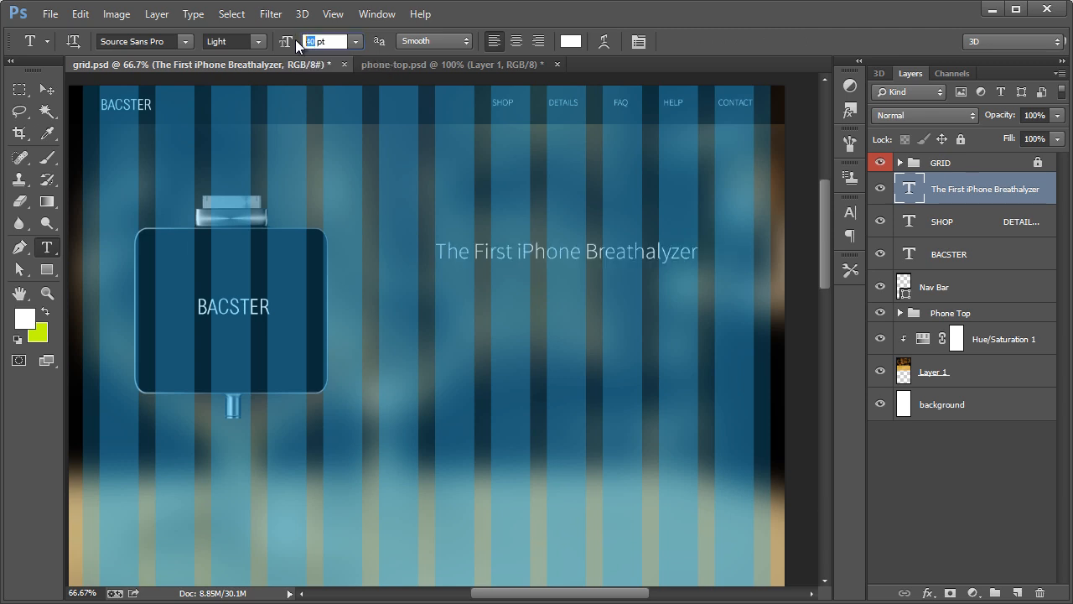
{"action": "type", "text": "44"}
{"action": "key", "text": "Return"}
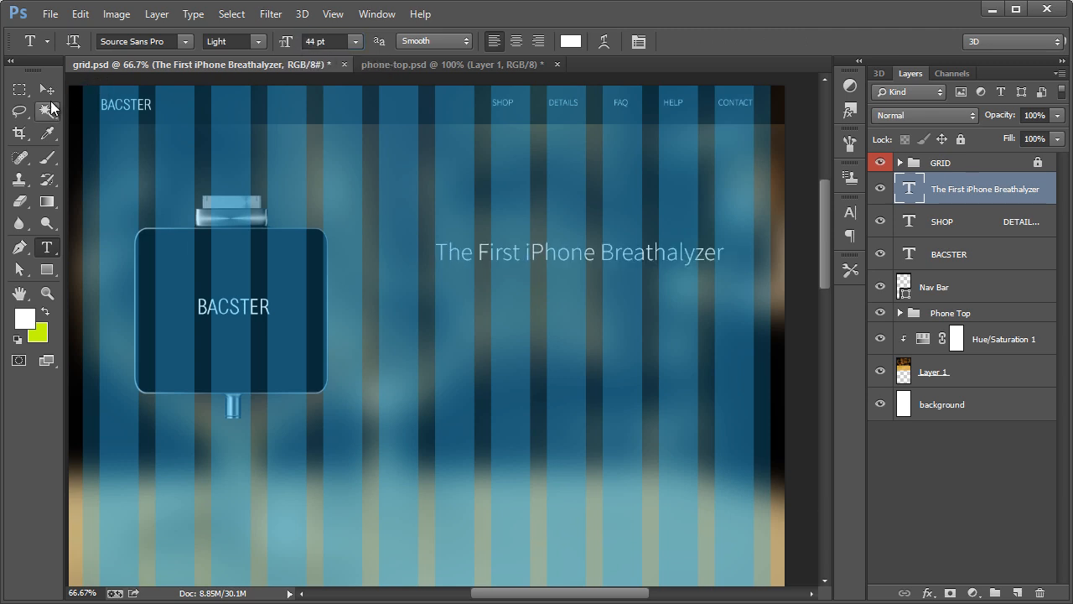
Step: Duplicate the headline layer, hide the GRID group and move the copy directly beneath the original headline
{"action": "key", "text": "v"}
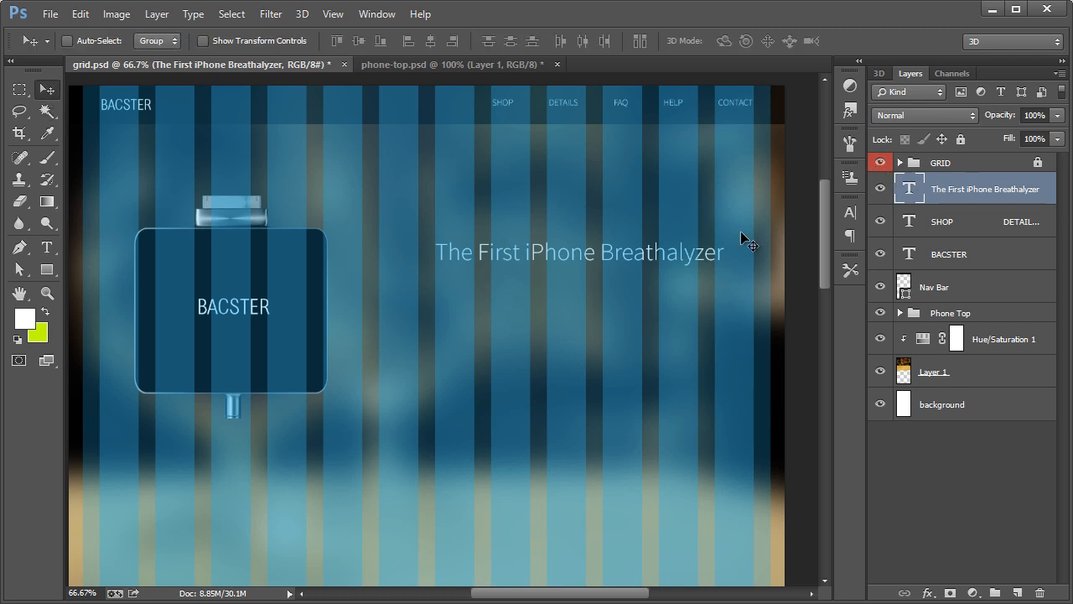
{"action": "left_click", "coordinate": [675, 255]}
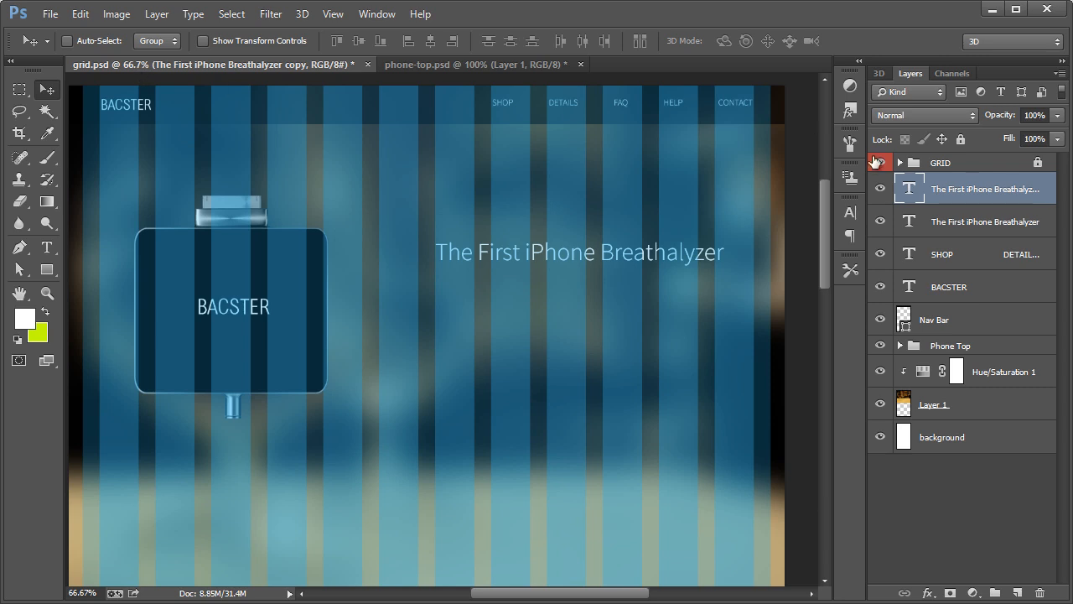
{"action": "left_click", "coordinate": [876, 162]}
{"action": "left_click_drag", "start_coordinate": [566, 257], "coordinate": [567, 291]}
Step: Reduce the lower headline copy's font size to 18 pt
{"action": "left_click", "coordinate": [47, 247]}
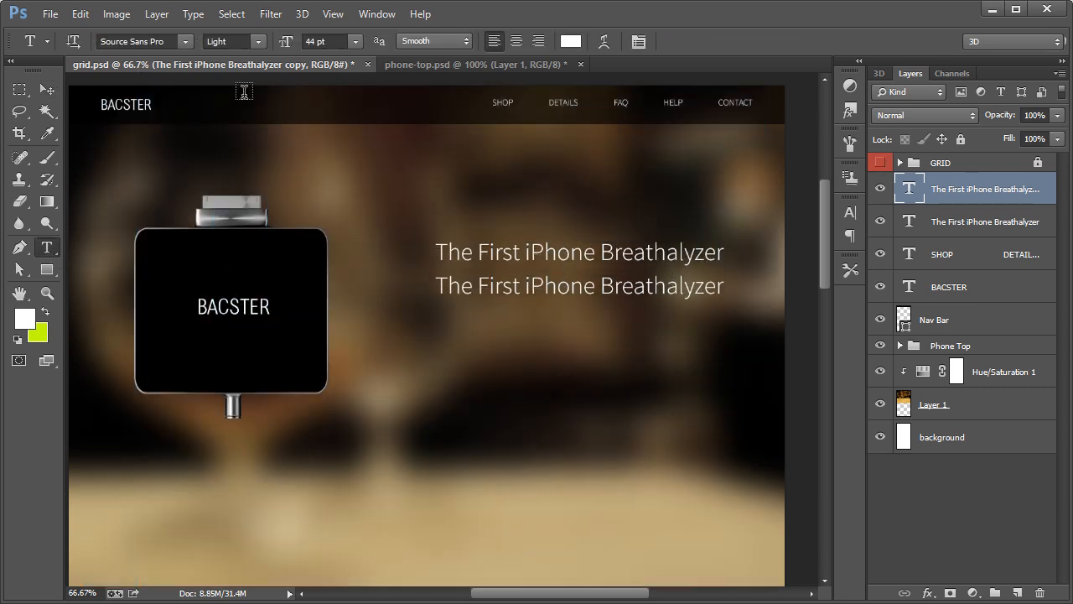
{"action": "double_click", "coordinate": [311, 39]}
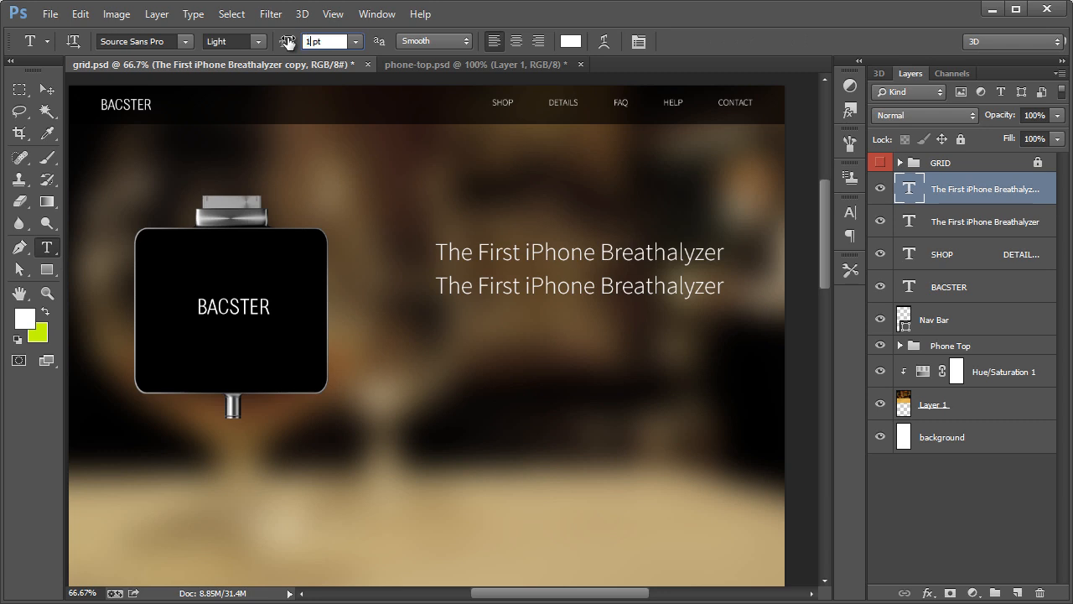
{"action": "type", "text": "18"}
{"action": "key", "text": "Return"}
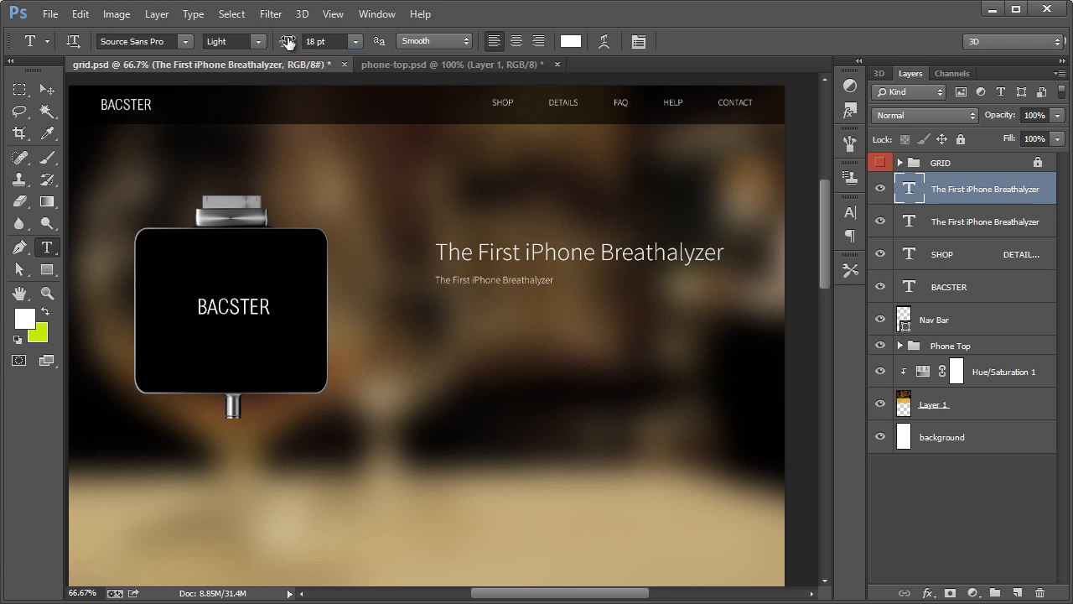
Step: Set the lower headline copy's font size to 21 pt while viewing the document at 100%
{"action": "left_click", "coordinate": [47, 292]}
{"action": "left_click", "coordinate": [582, 292]}
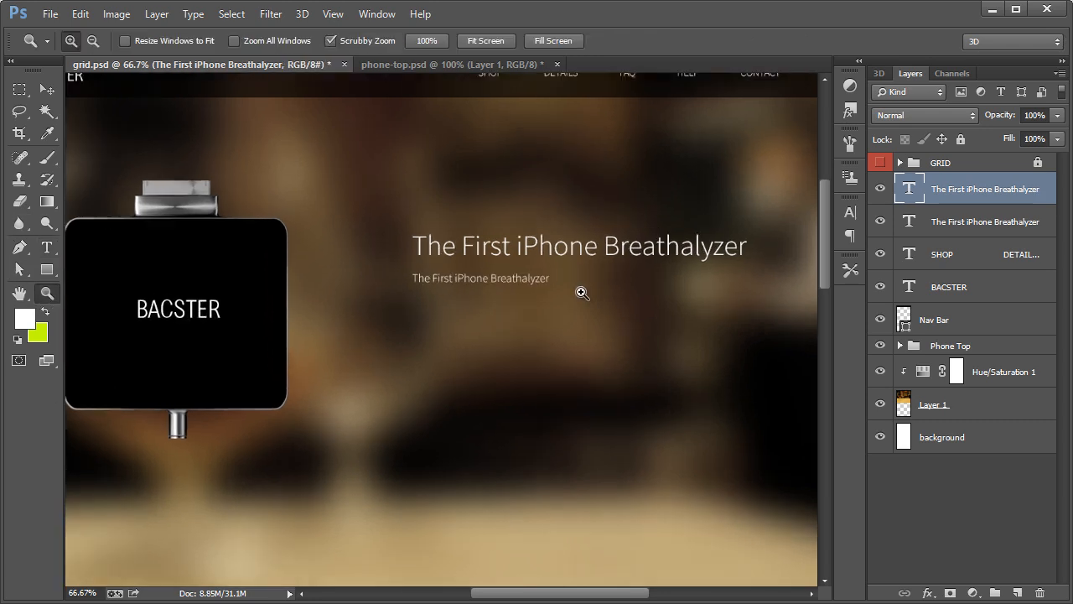
{"action": "left_click", "coordinate": [47, 248]}
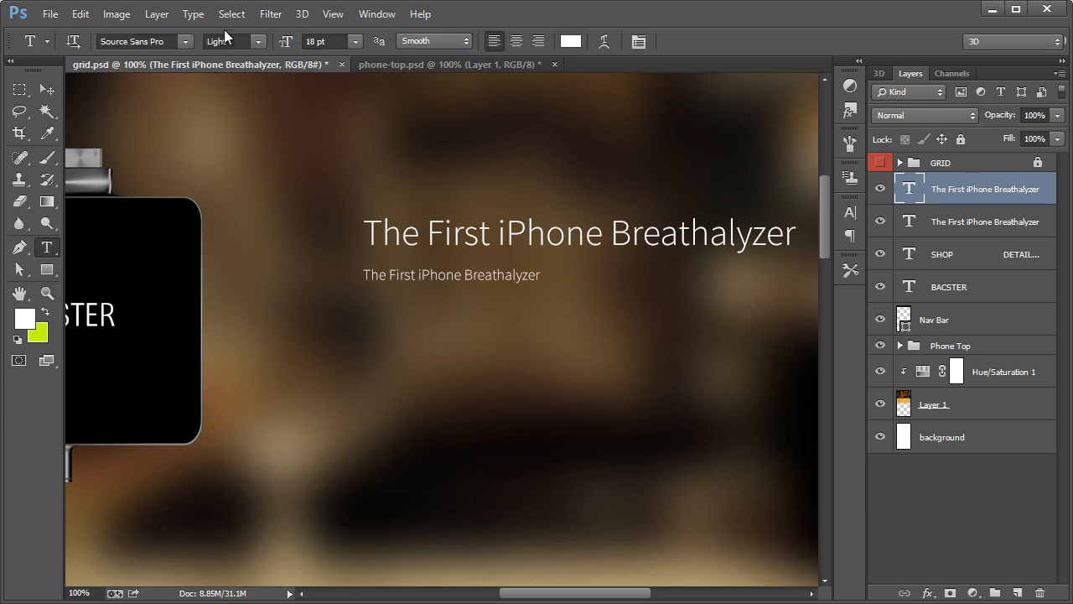
{"action": "double_click", "coordinate": [317, 41]}
{"action": "type", "text": "21"}
{"action": "key", "text": "Return"}
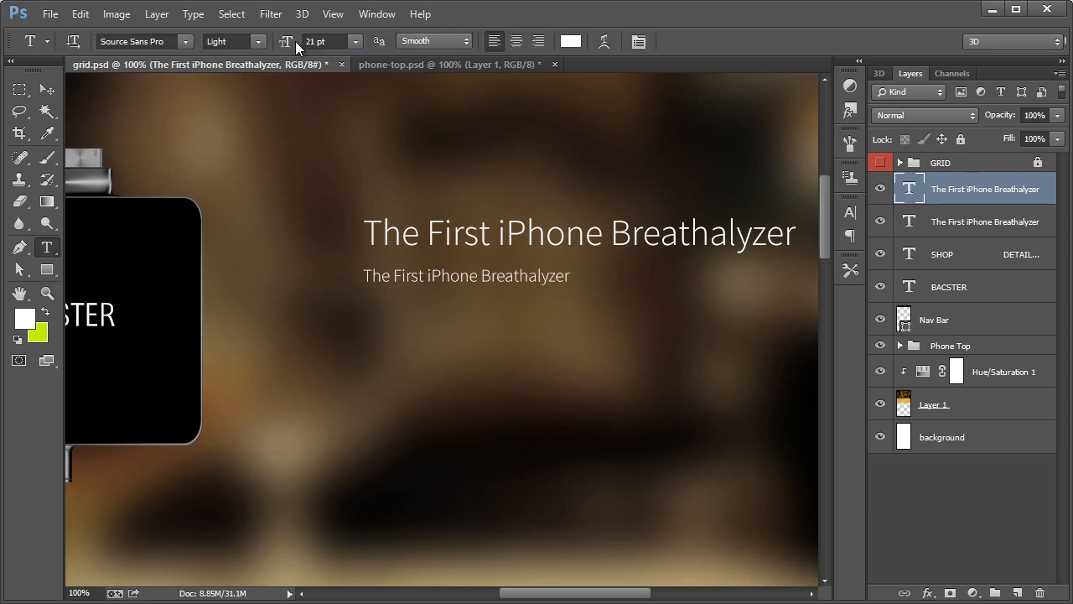
Step: Replace the copy's text with "Never again take a chance on the streets without knowing your Blood Alcohol Content (BAC). With a 99.5% accuracy, BACster has your back."
{"action": "double_click", "coordinate": [427, 271]}
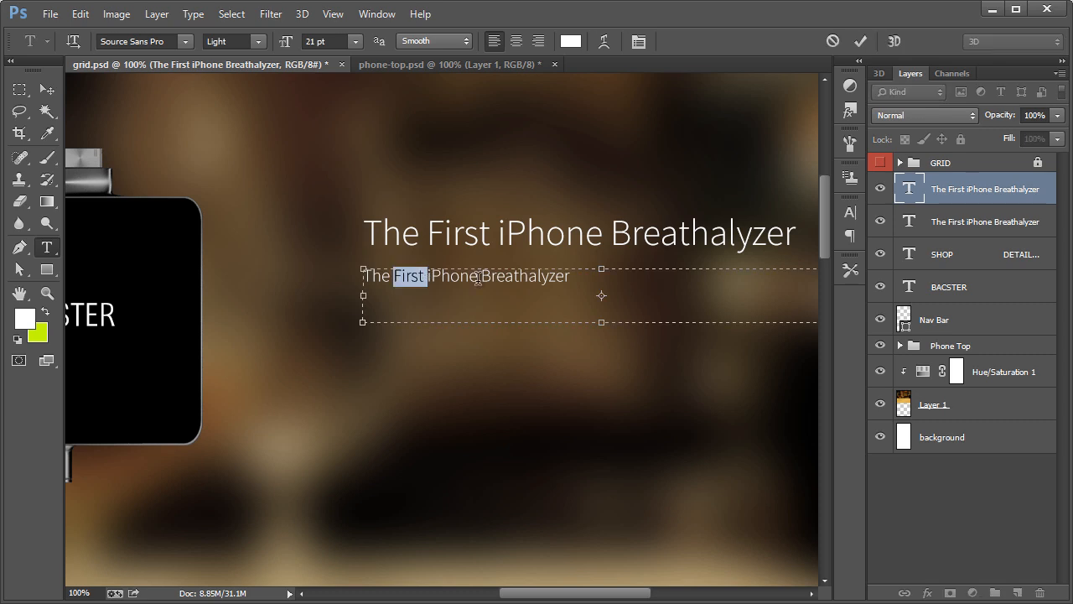
{"action": "key", "text": "ctrl+a"}
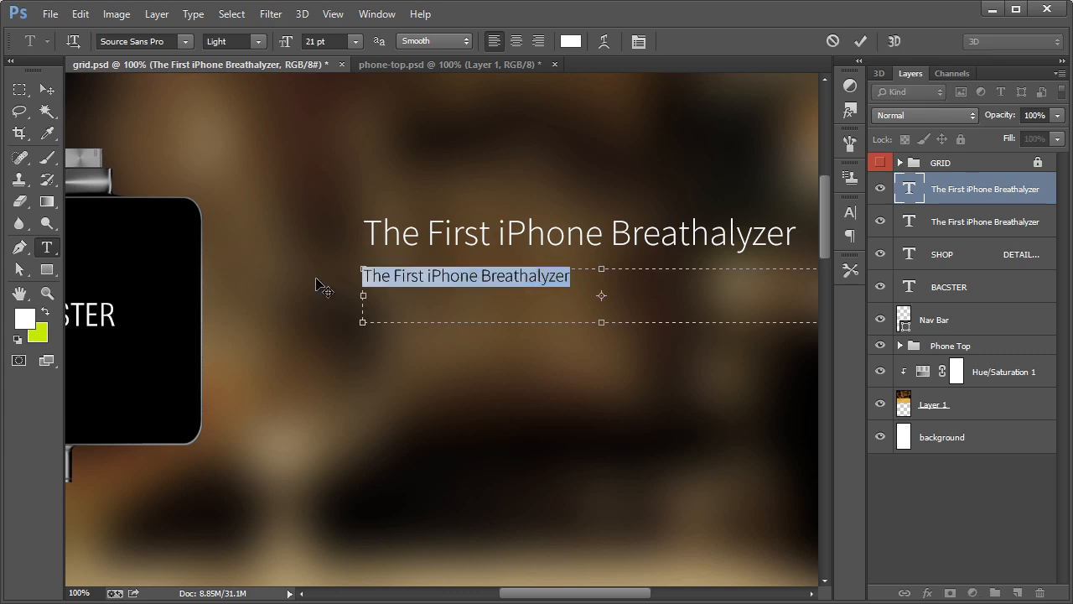
{"action": "type", "text": "Never again take a chance on the streets"}
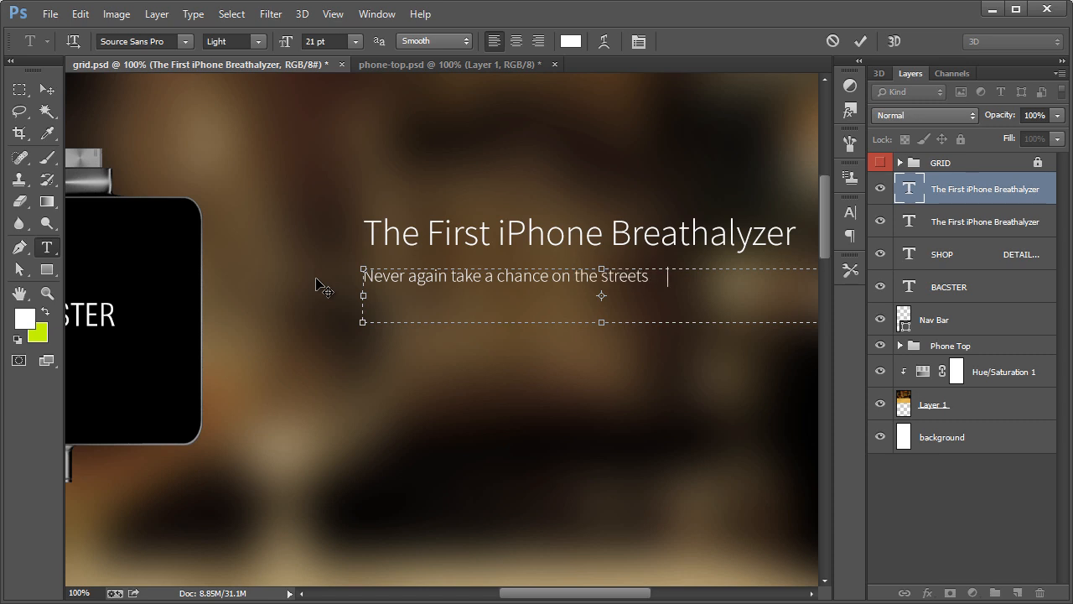
{"action": "type", "text": " without knowing your B"}
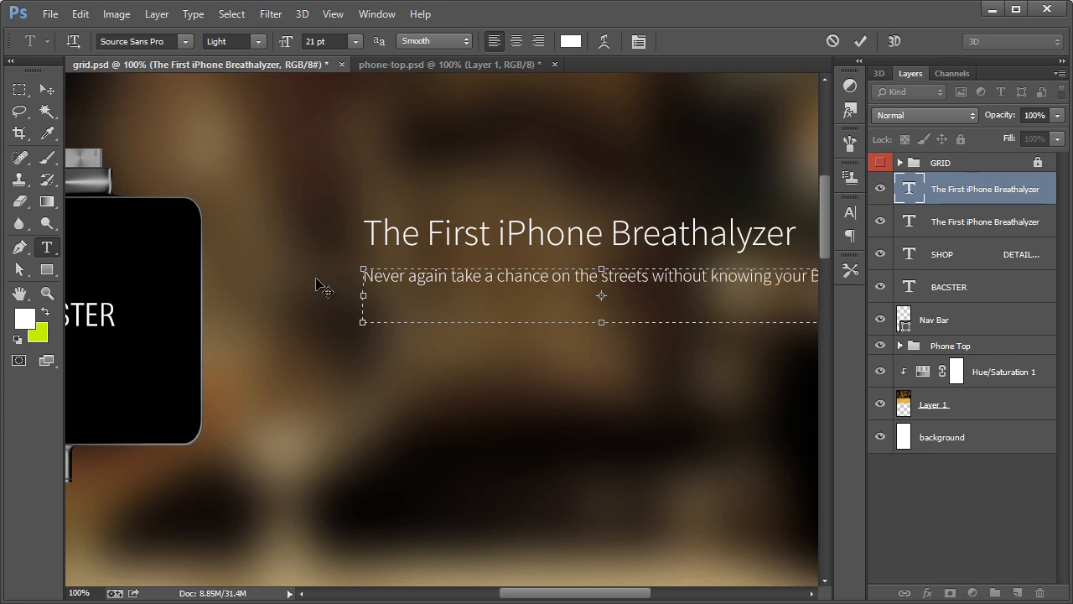
{"action": "type", "text": "lood Alcohol Content (BAC"}
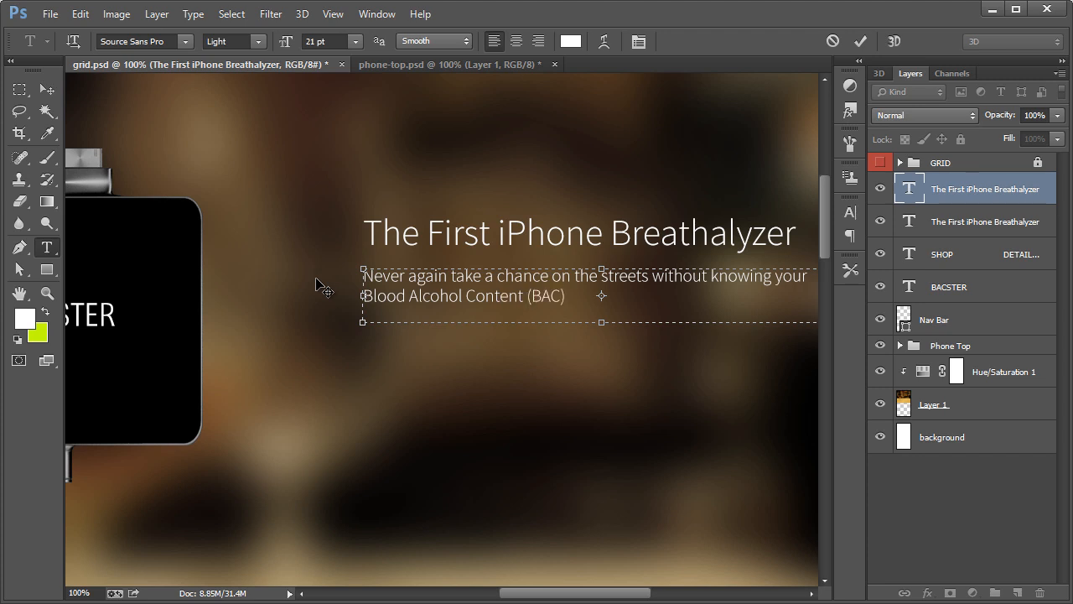
{"action": "type", "text": ").  With a 99.5% ac"}
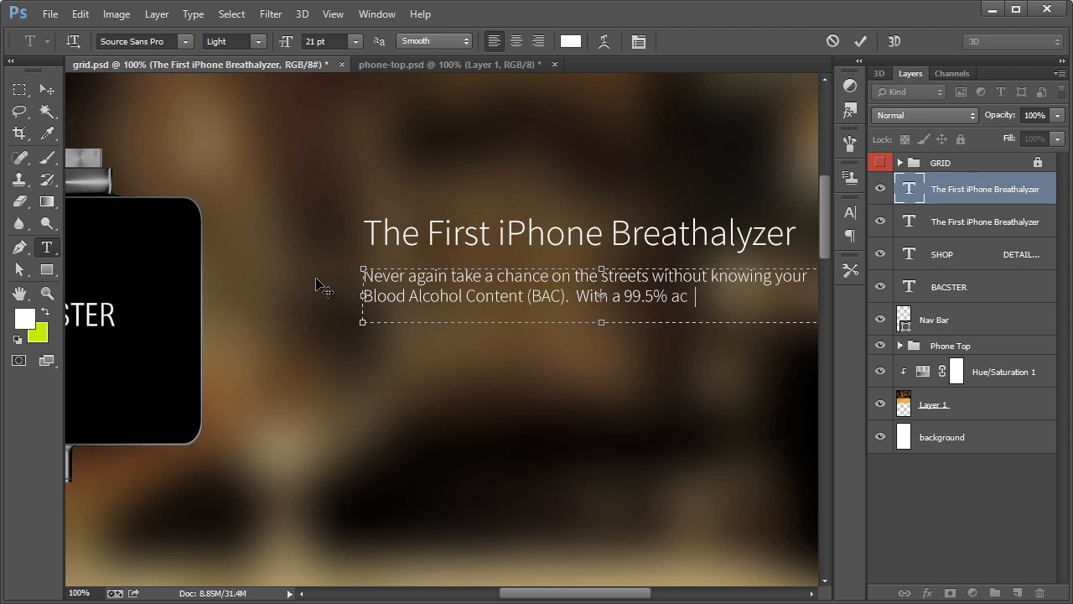
{"action": "type", "text": "curacy, BAC"}
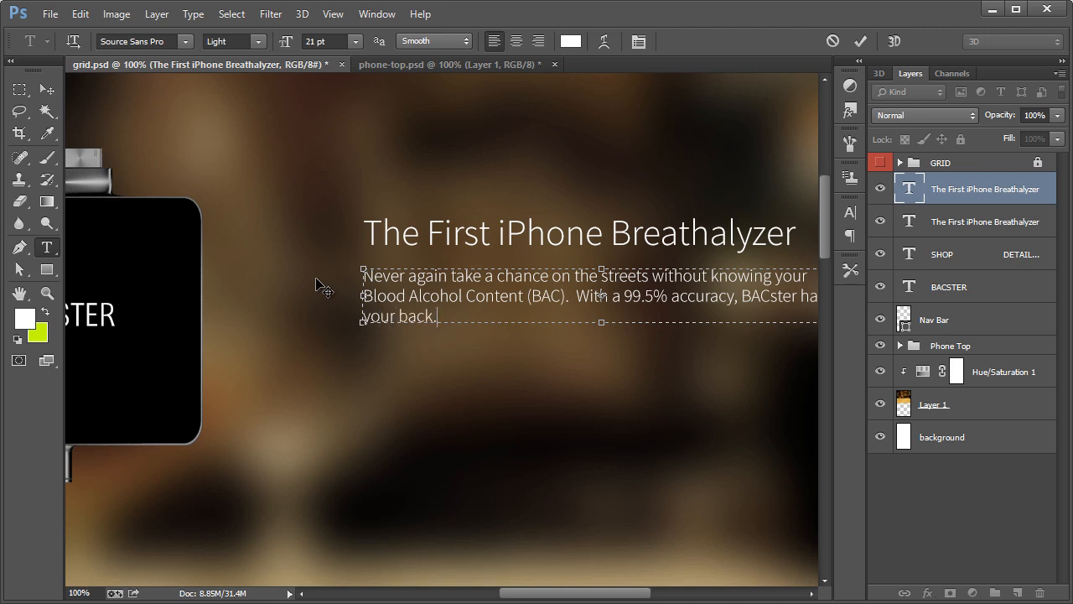
{"action": "left_click", "coordinate": [47, 89]}
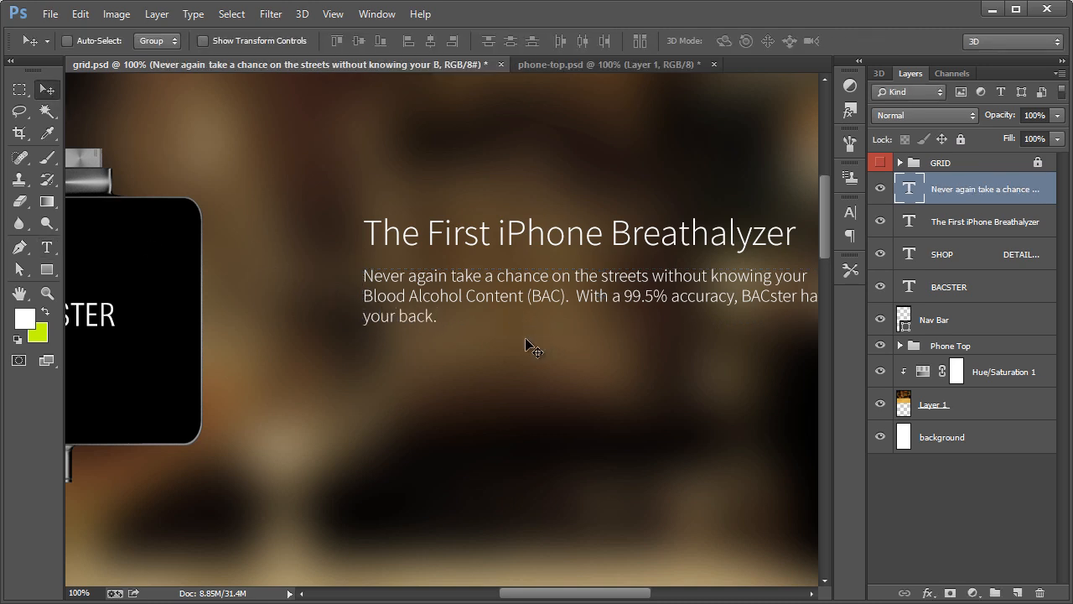
Step: Set the text anti-aliasing to Sharp for both the paragraph and the headline layers
{"action": "left_click", "coordinate": [47, 246]}
{"action": "left_click", "coordinate": [423, 44]}
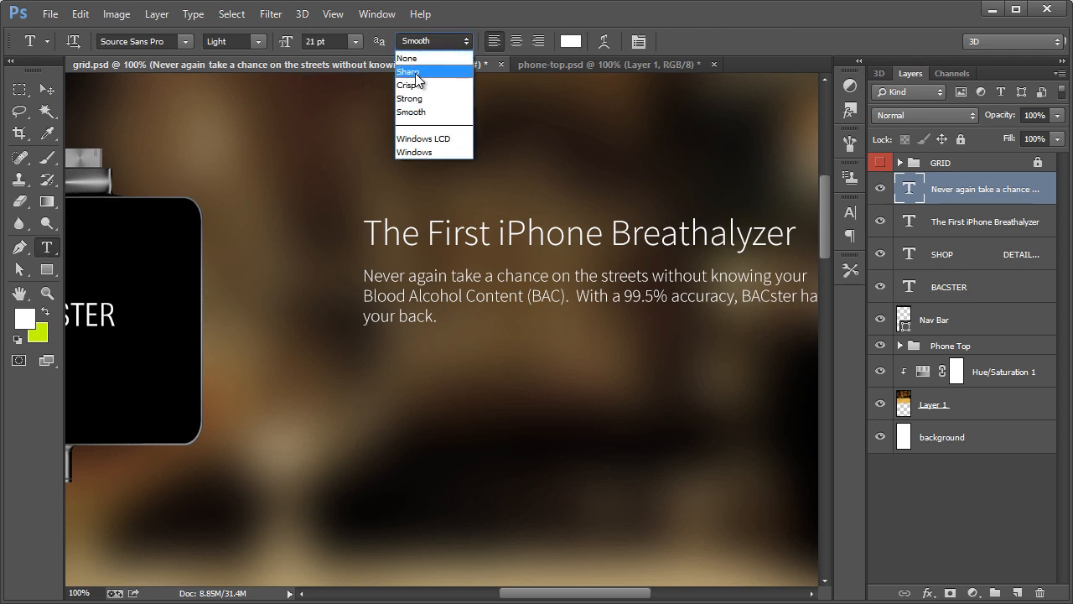
{"action": "left_click", "coordinate": [415, 62]}
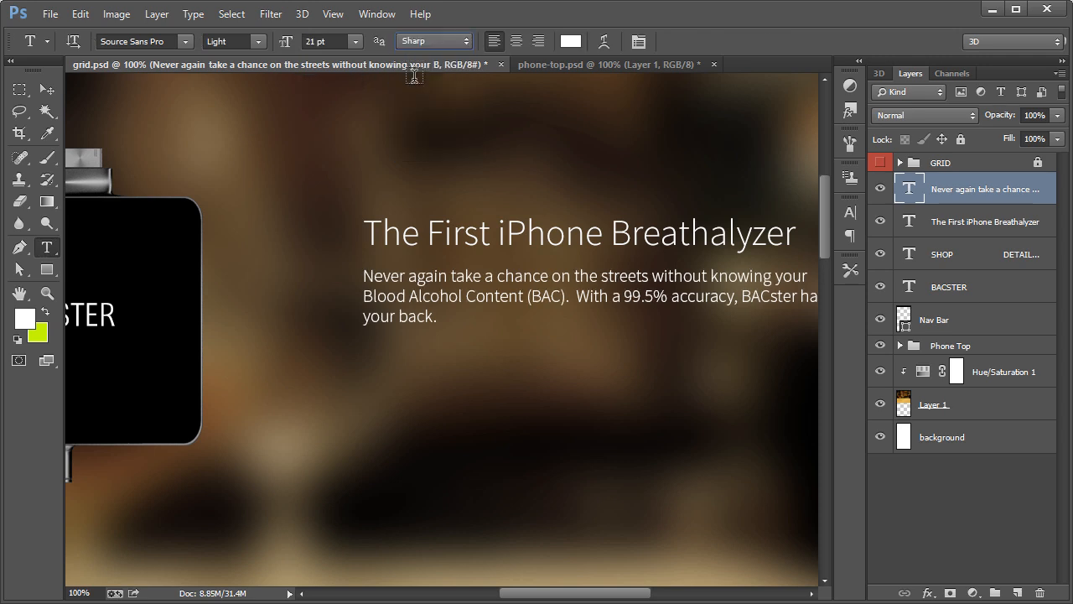
{"action": "left_click", "coordinate": [964, 222]}
{"action": "left_click", "coordinate": [434, 38]}
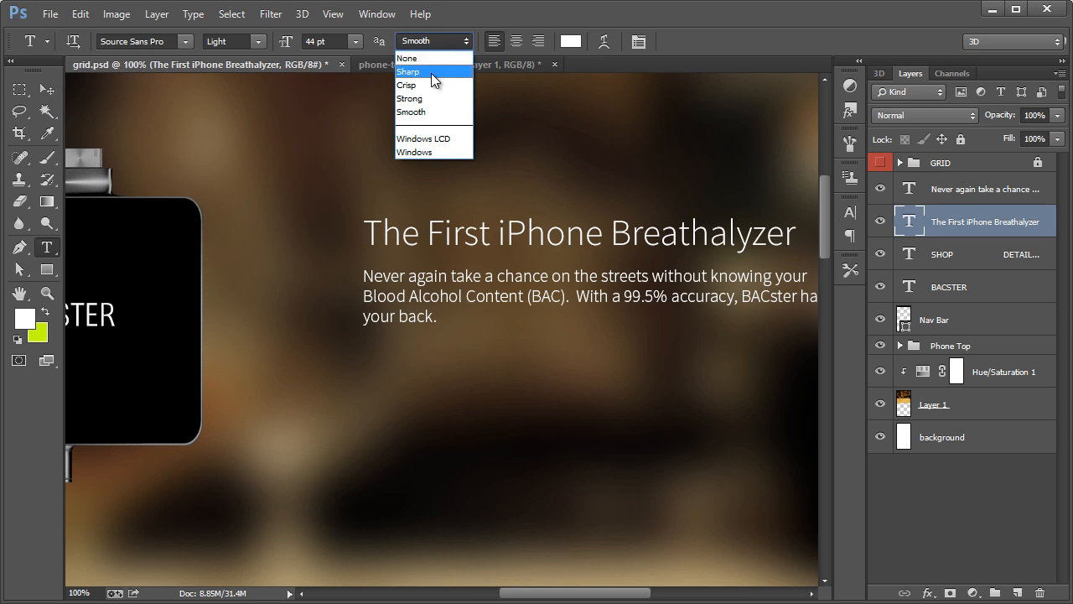
{"action": "left_click", "coordinate": [431, 72]}
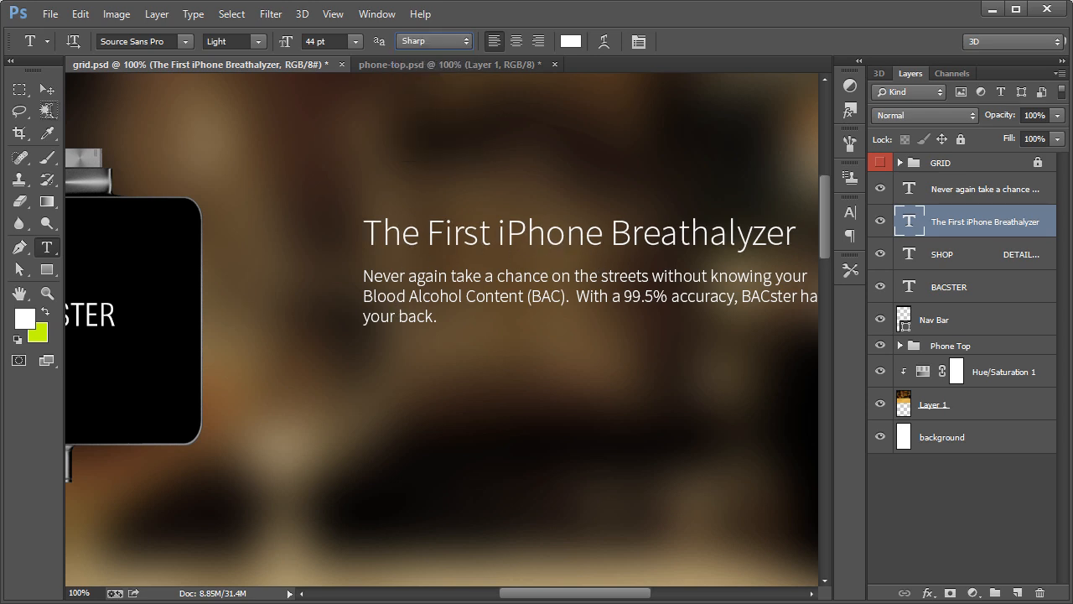
Step: Select the paragraph text and move it down slightly to widen the gap beneath the headline
{"action": "left_click", "coordinate": [47, 89]}
{"action": "left_click_drag", "start_coordinate": [436, 275], "coordinate": [435, 283]}
{"action": "key", "text": "ctrl+z"}
{"action": "left_click", "coordinate": [451, 294], "text": "ctrl"}
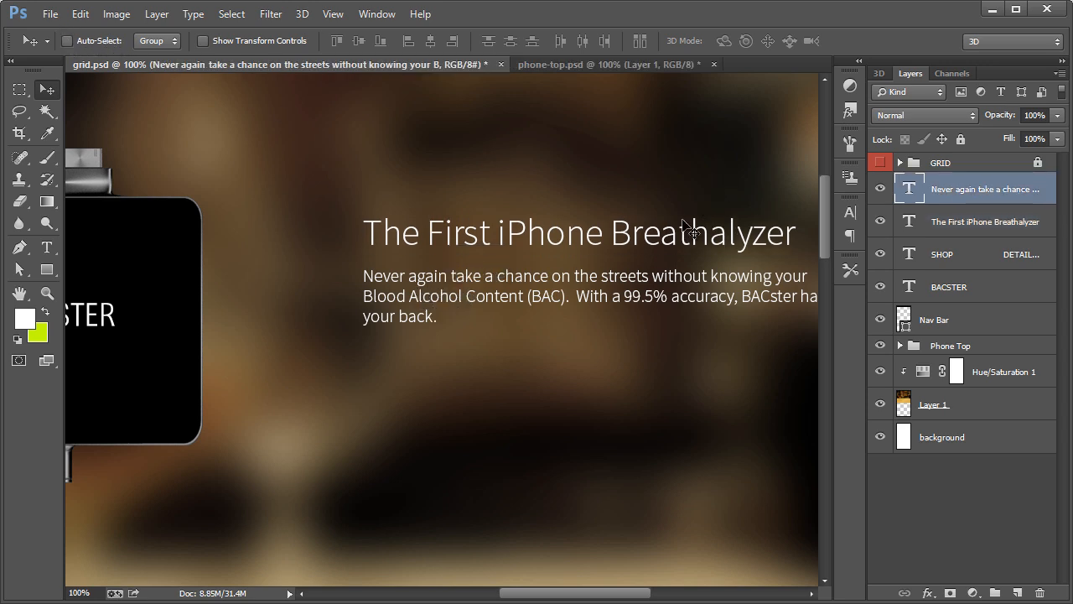
{"action": "left_click_drag", "start_coordinate": [431, 298], "coordinate": [432, 308]}
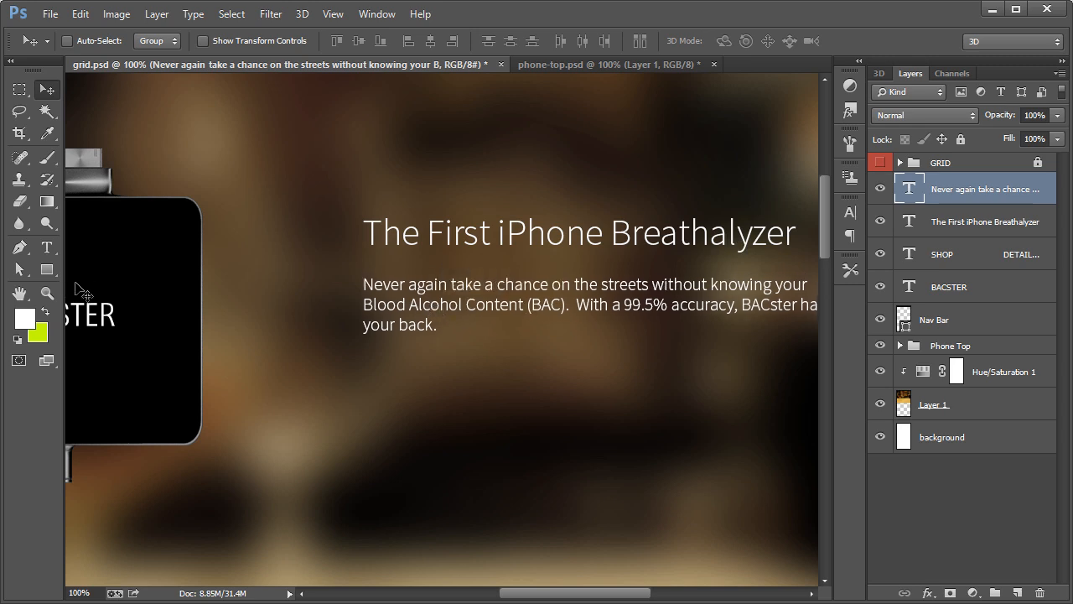
Step: Nudge the paragraph up about 5 px toward the headline, judging the spacing with the whole header in view
{"action": "key", "text": "z"}
{"action": "right_click", "coordinate": [325, 283]}
{"action": "left_click", "coordinate": [373, 388]}
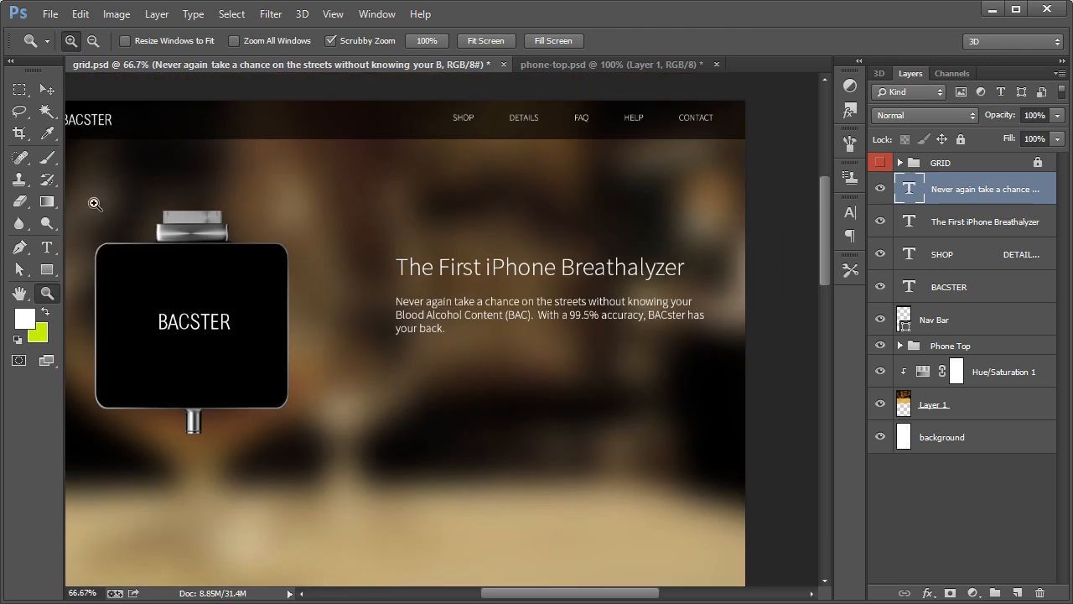
{"action": "left_click", "coordinate": [46, 90]}
{"action": "key", "text": "Up"}
{"action": "key", "text": "Up"}
{"action": "key", "text": "Up"}
{"action": "key", "text": "Up"}
{"action": "key", "text": "Up"}
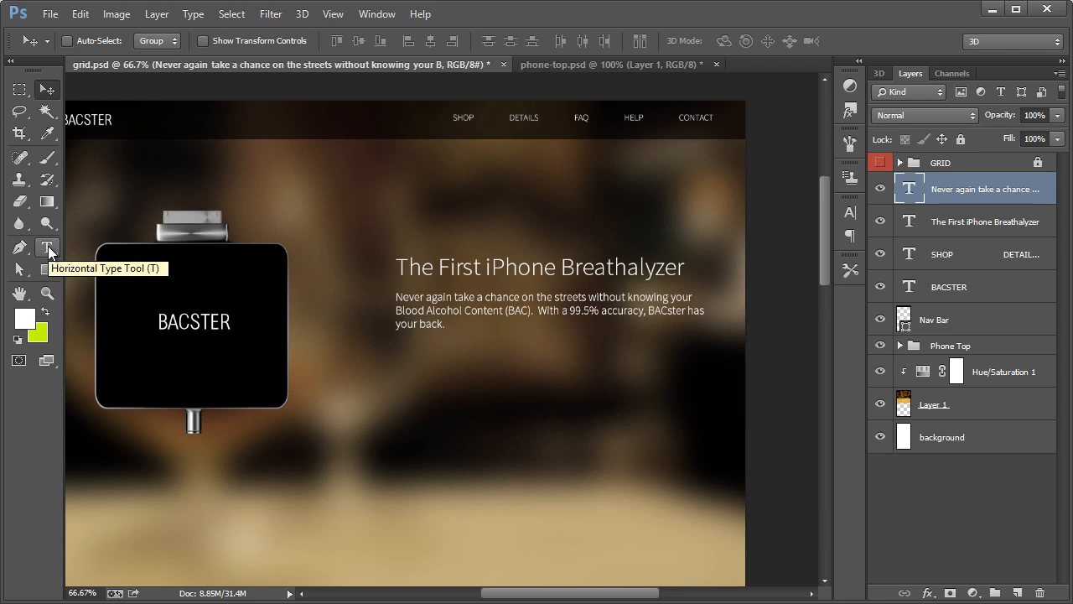
Step: Using the GRID group as guide, draw a black rounded rectangle about 369 × 64 px with 3 px radius beneath the paragraph, and hide the grid
{"action": "left_click_drag", "start_coordinate": [47, 269], "coordinate": [96, 288]}
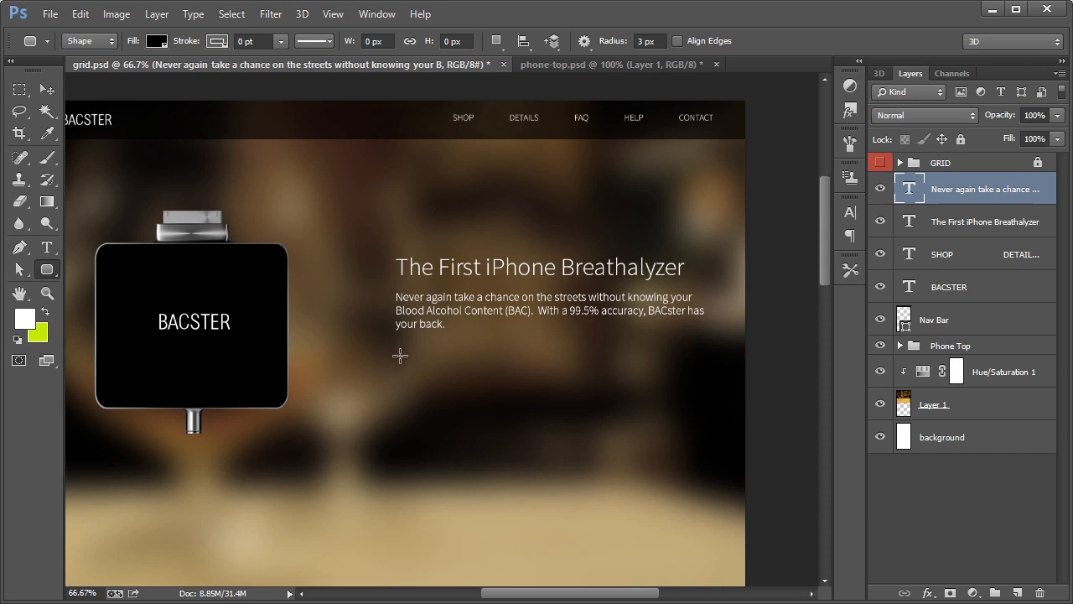
{"action": "left_click", "coordinate": [880, 163]}
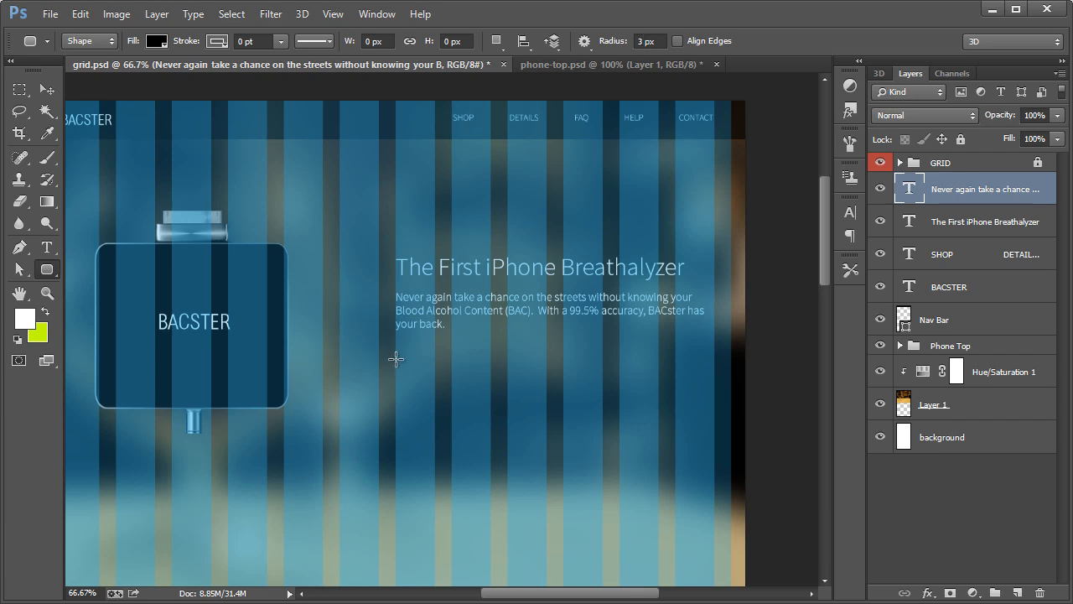
{"action": "left_click_drag", "start_coordinate": [395, 359], "coordinate": [601, 394]}
{"action": "left_click", "coordinate": [880, 162]}
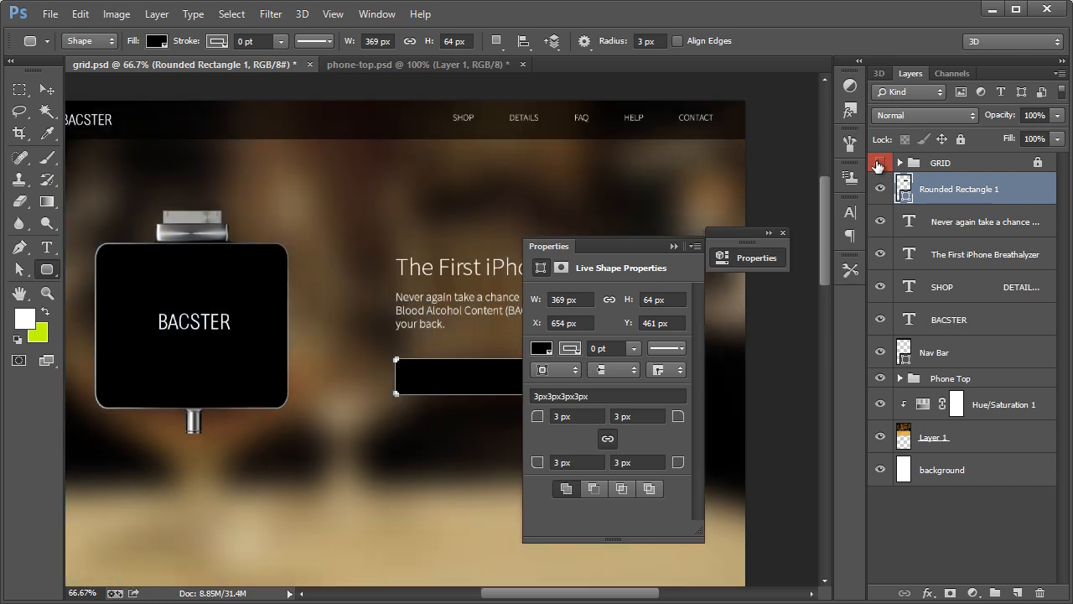
{"action": "left_click", "coordinate": [782, 234]}
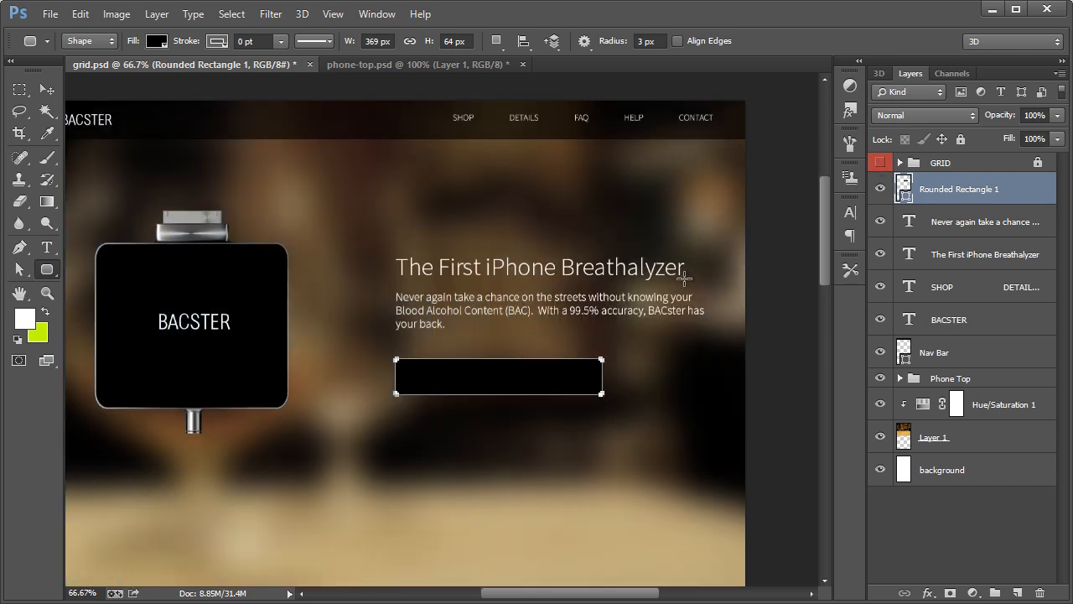
Step: Recolour the black rounded rectangle beneath the paragraph to orange #ff9600
{"action": "double_click", "coordinate": [902, 187]}
{"action": "left_click", "coordinate": [819, 384]}
{"action": "left_click_drag", "start_coordinate": [819, 384], "coordinate": [821, 388]}
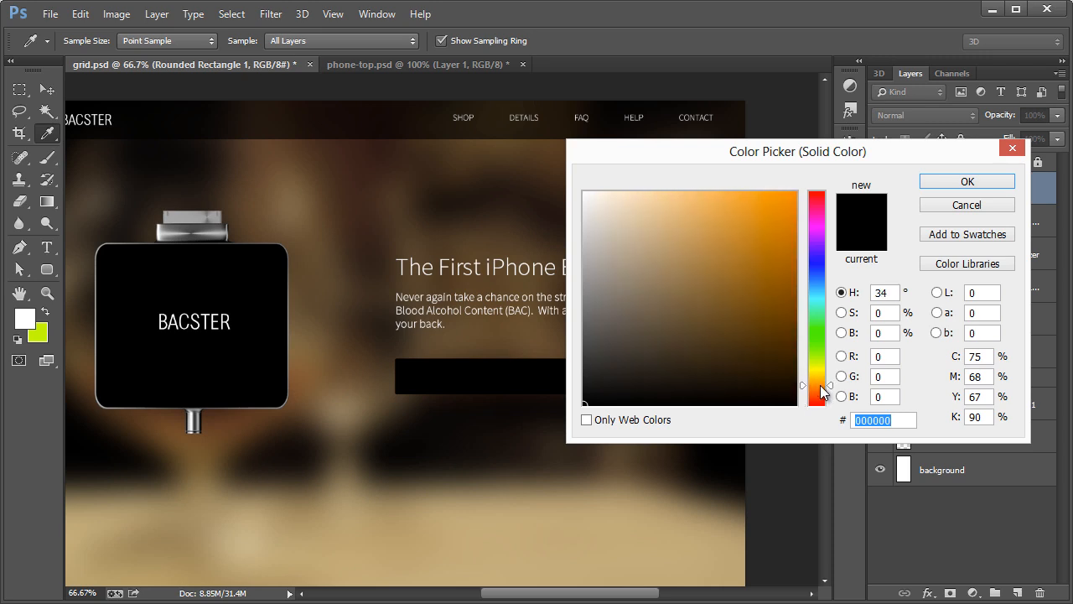
{"action": "left_click_drag", "start_coordinate": [762, 218], "coordinate": [853, 160]}
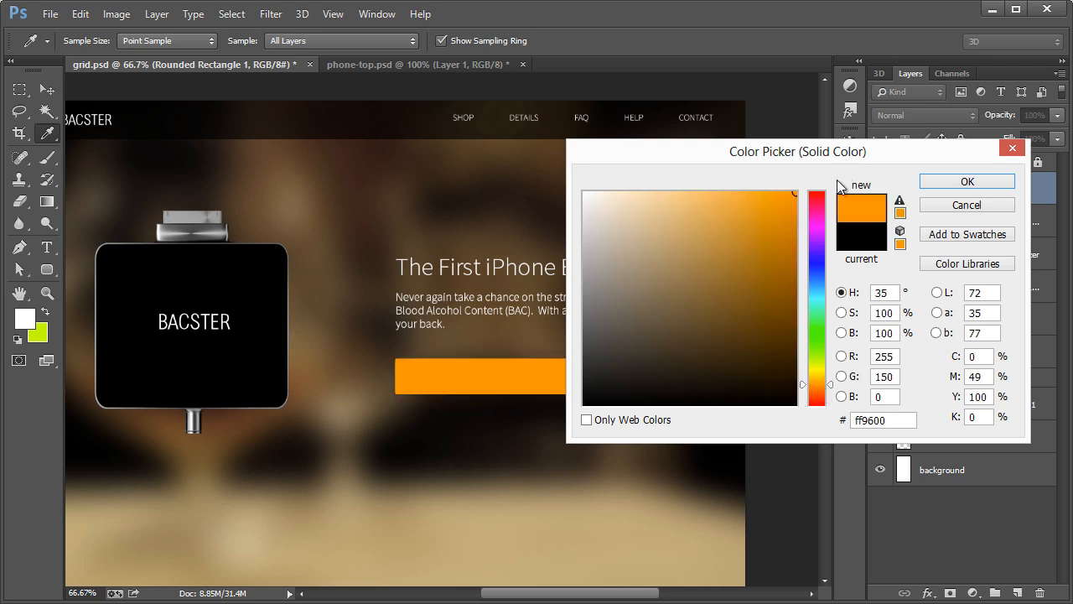
{"action": "left_click", "coordinate": [950, 182]}
{"action": "left_click", "coordinate": [41, 92]}
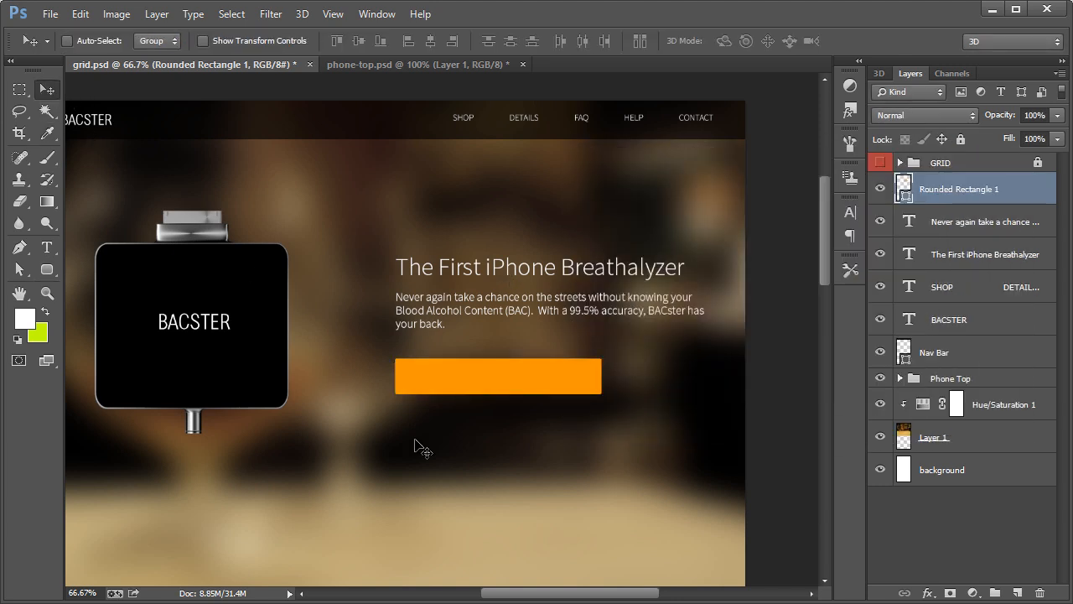
Step: Add the white text "Order your BACSTER Now" on the orange button in Source Sans Pro Light, 44 pt
{"action": "left_click_drag", "start_coordinate": [552, 595], "coordinate": [538, 596]}
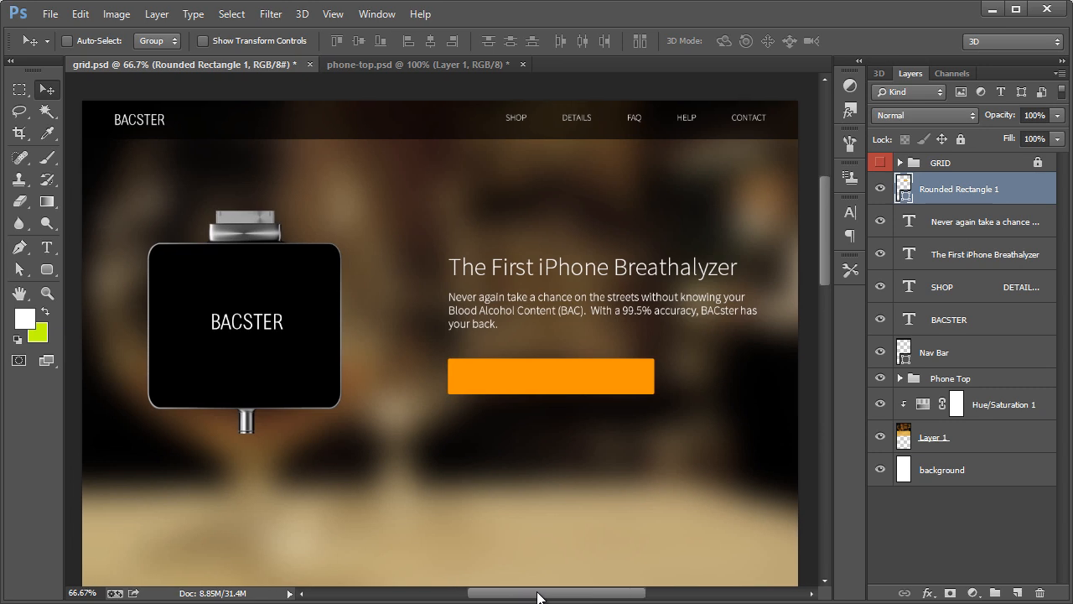
{"action": "left_click", "coordinate": [48, 247]}
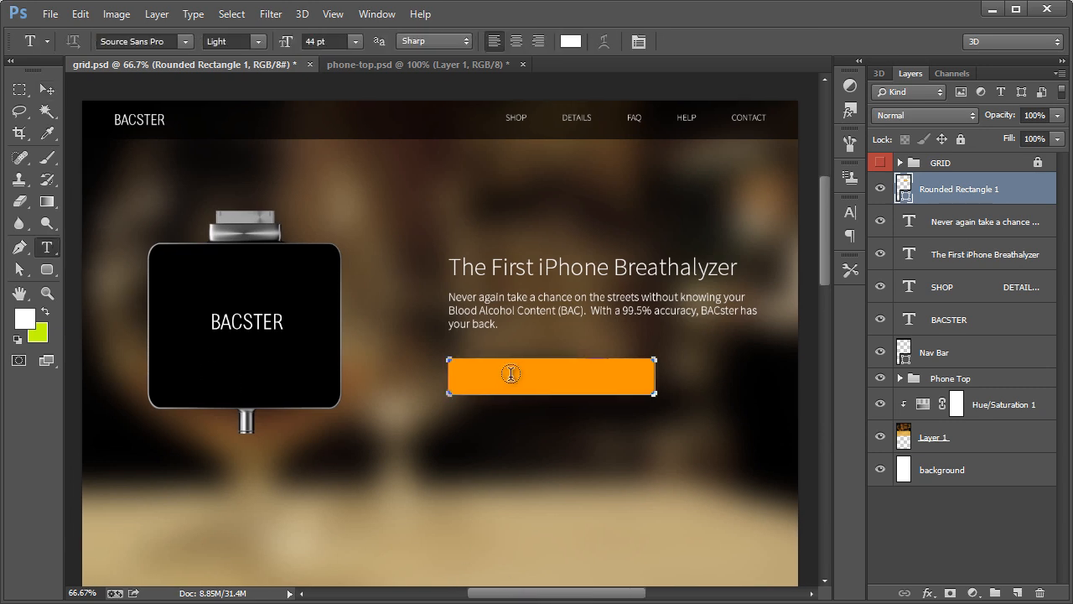
{"action": "key", "text": "ctrl+;"}
{"action": "key", "text": "ctrl+h"}
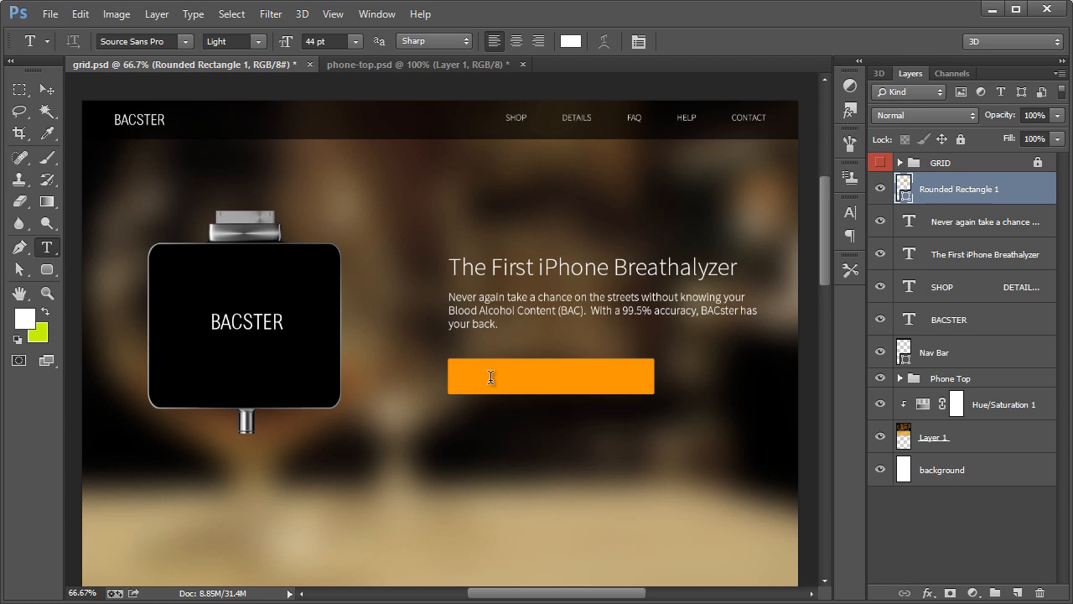
{"action": "left_click", "coordinate": [468, 380]}
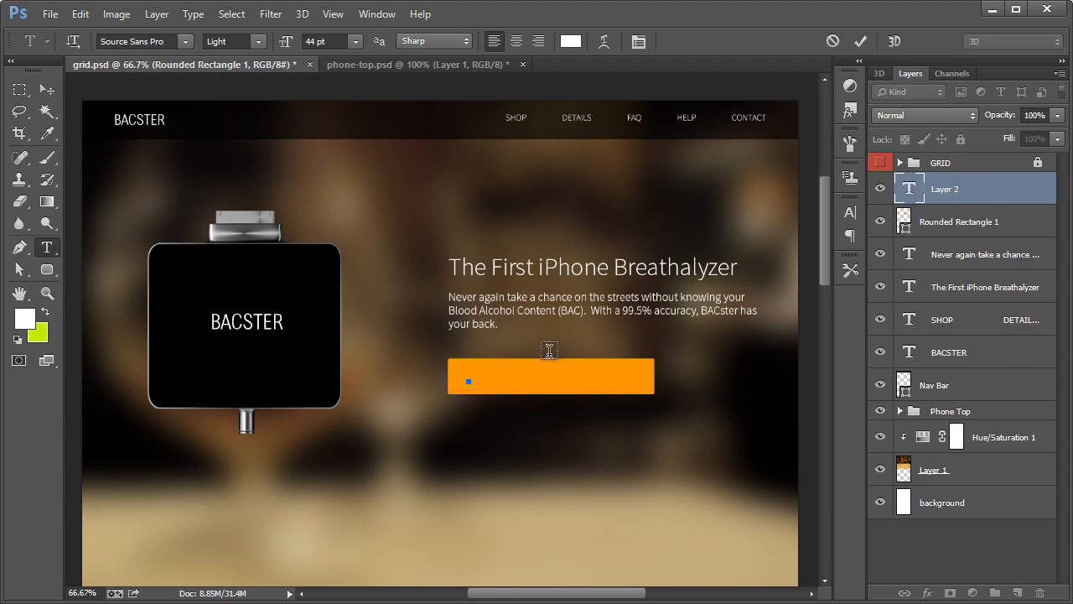
{"action": "type", "text": "Order yo"}
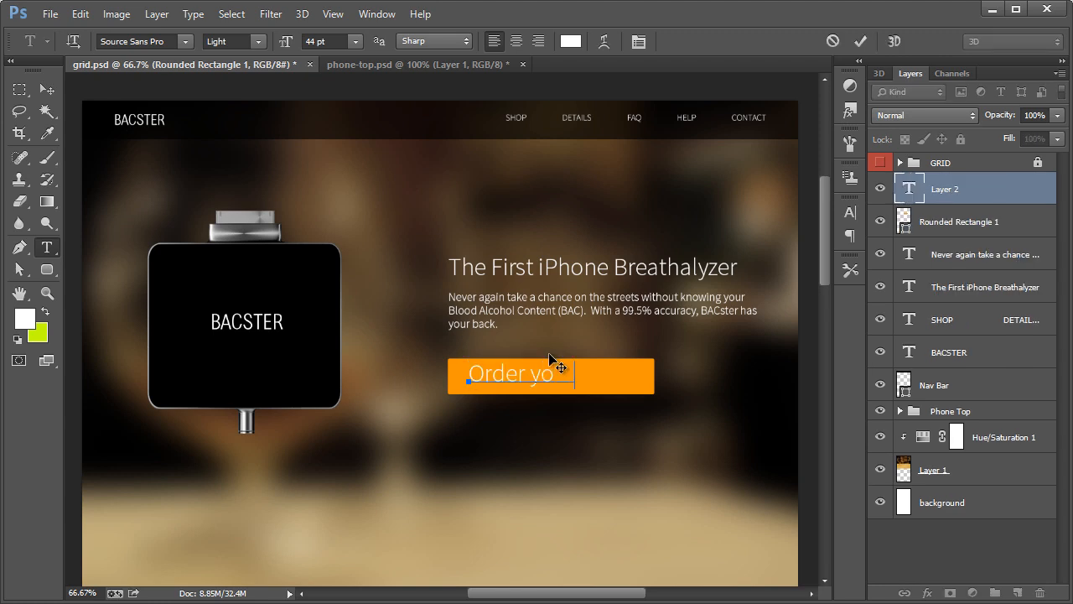
{"action": "type", "text": "ur BACSTER Now"}
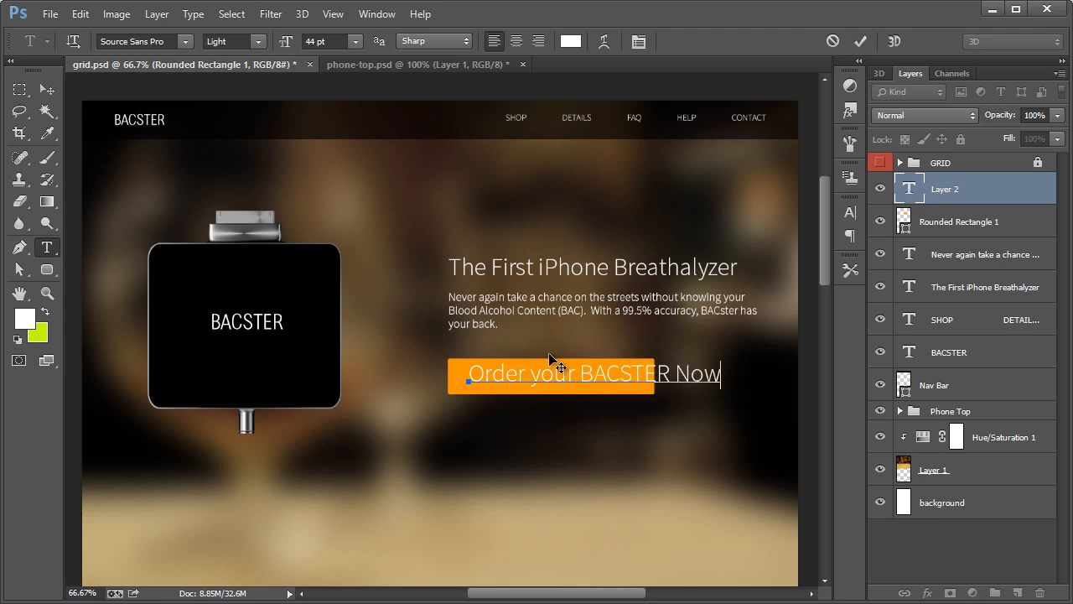
{"action": "left_click", "coordinate": [47, 89]}
Step: Scale the button text down proportionally to about 69% so it fits inside the orange button
{"action": "key", "text": "ctrl+t"}
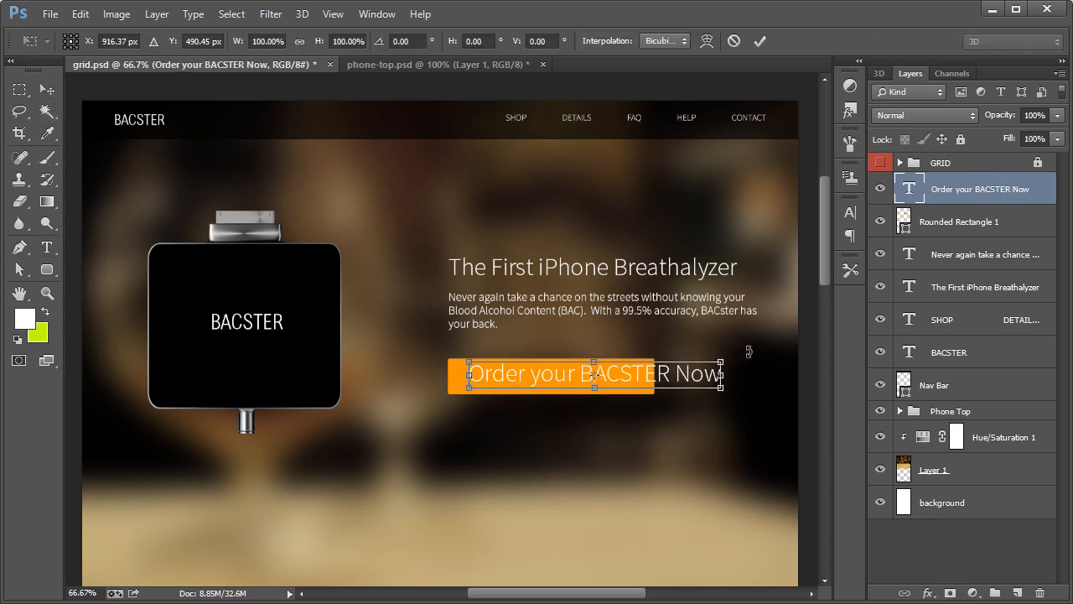
{"action": "left_click_drag", "start_coordinate": [723, 363], "coordinate": [641, 369]}
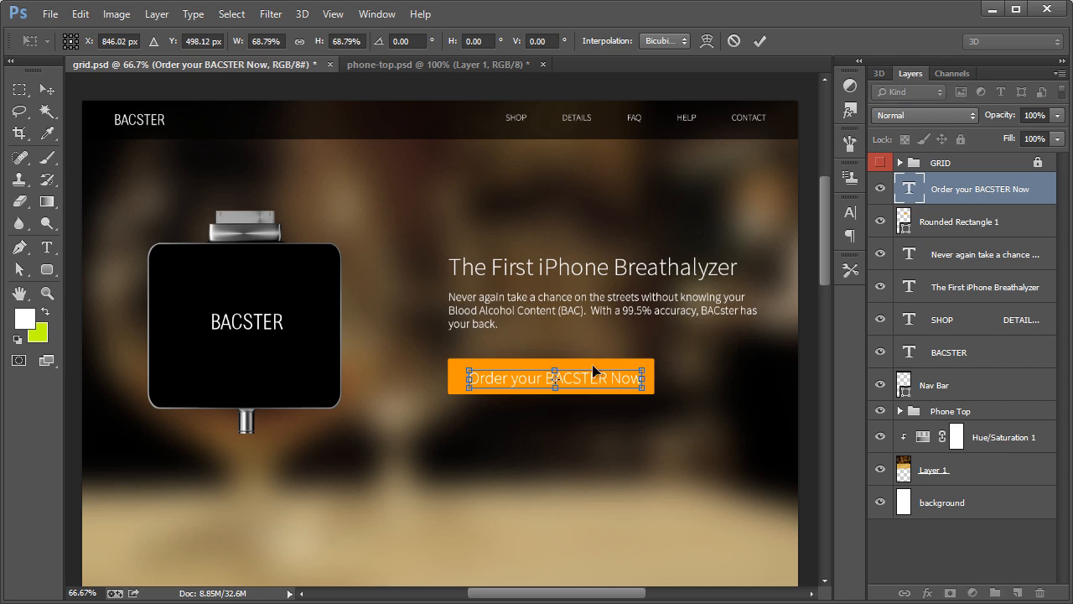
{"action": "left_click", "coordinate": [50, 90]}
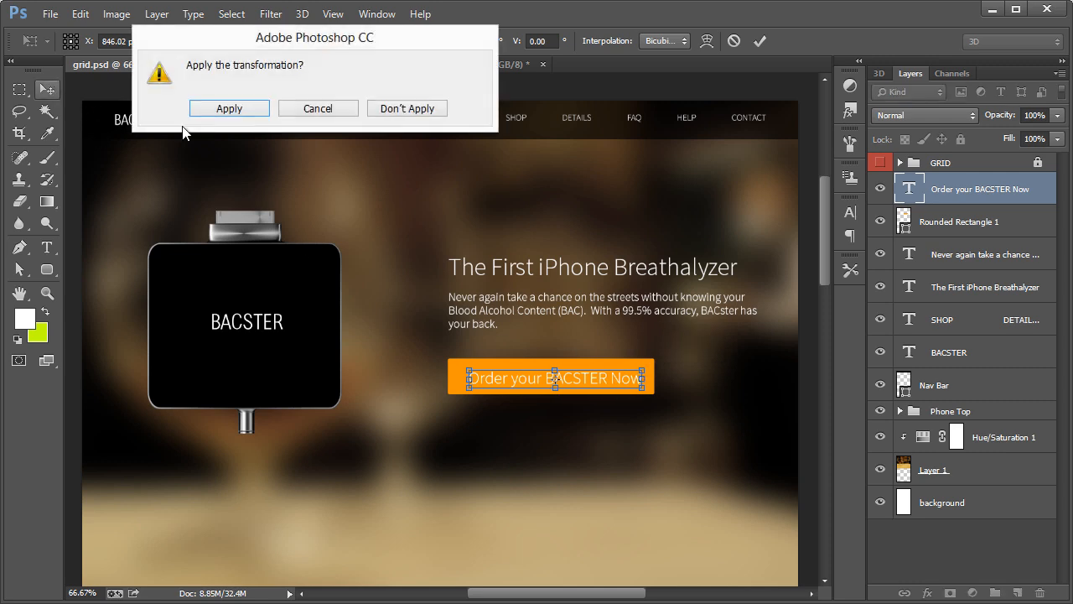
{"action": "left_click", "coordinate": [223, 109]}
Step: Nudge the button text a few pixels up and left to centre it on the orange button
{"action": "key", "text": "Up"}
{"action": "key", "text": "Up"}
{"action": "key", "text": "Up"}
{"action": "key", "text": "Up"}
{"action": "key", "text": "Left"}
{"action": "key", "text": "Left"}
{"action": "key", "text": "Left"}
{"action": "key", "text": "Left"}
{"action": "key", "text": "Left"}
{"action": "key", "text": "Left"}
{"action": "key", "text": "Left"}
{"action": "key", "text": "Left"}
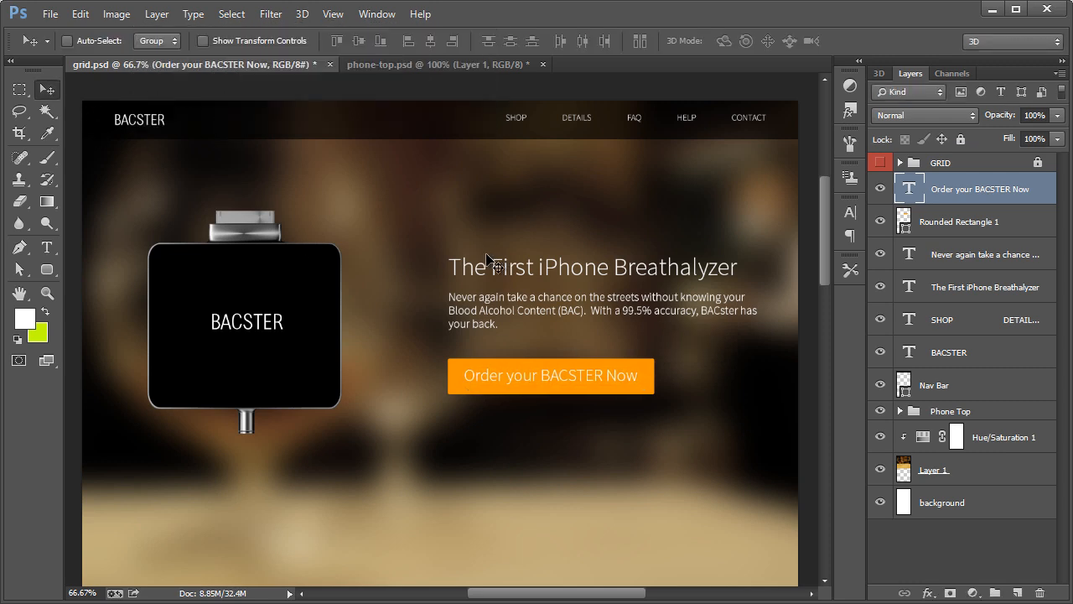
Step: Set the button text's font style to Regular and scale the text down to about 93%
{"action": "left_click", "coordinate": [47, 247]}
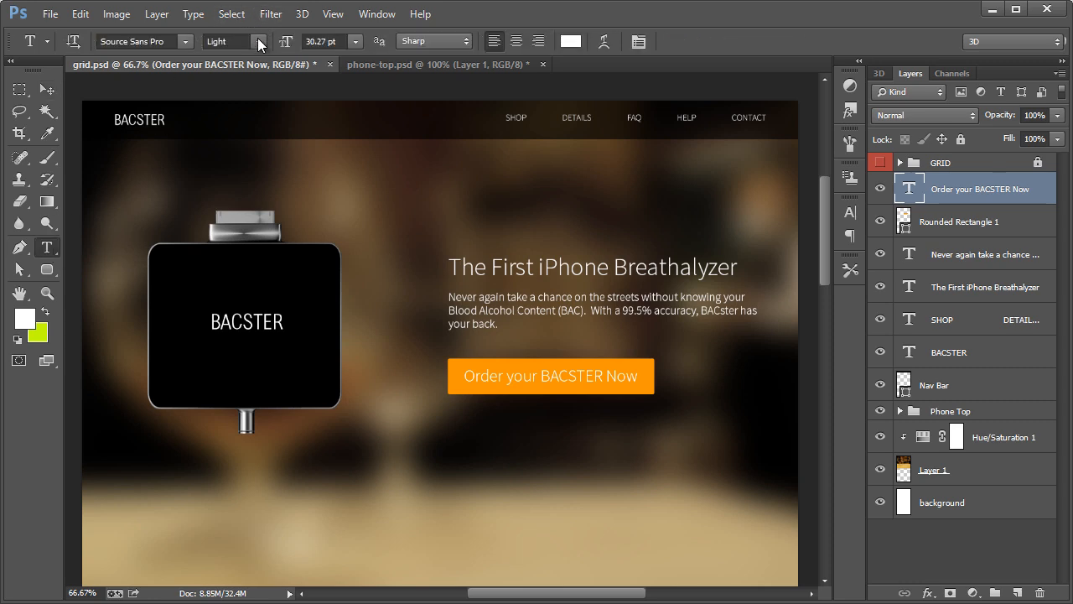
{"action": "left_click", "coordinate": [259, 41]}
{"action": "left_click", "coordinate": [235, 108]}
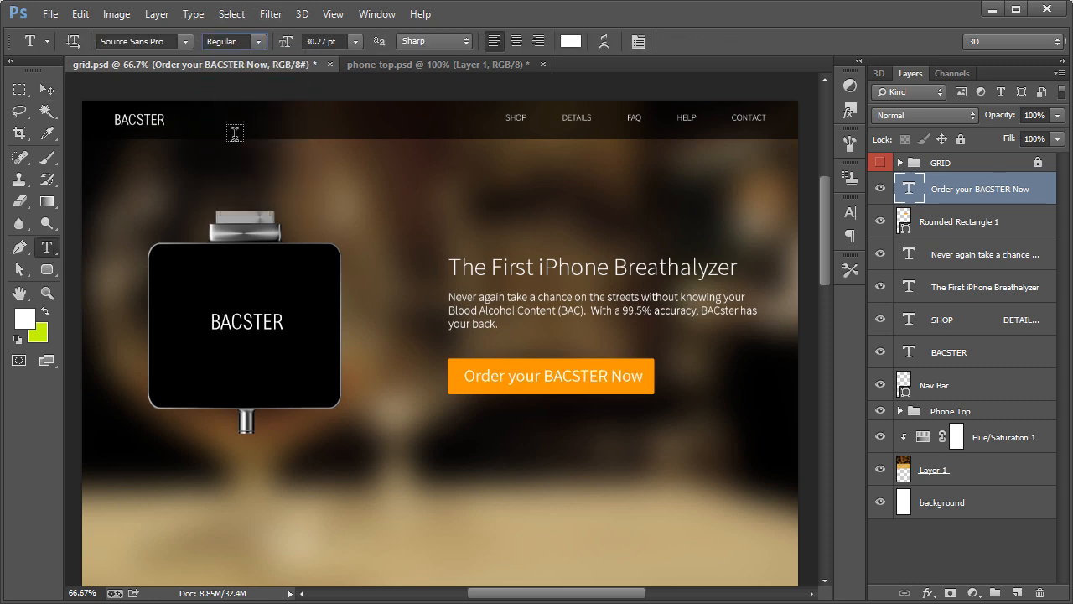
{"action": "key", "text": "ctrl+t"}
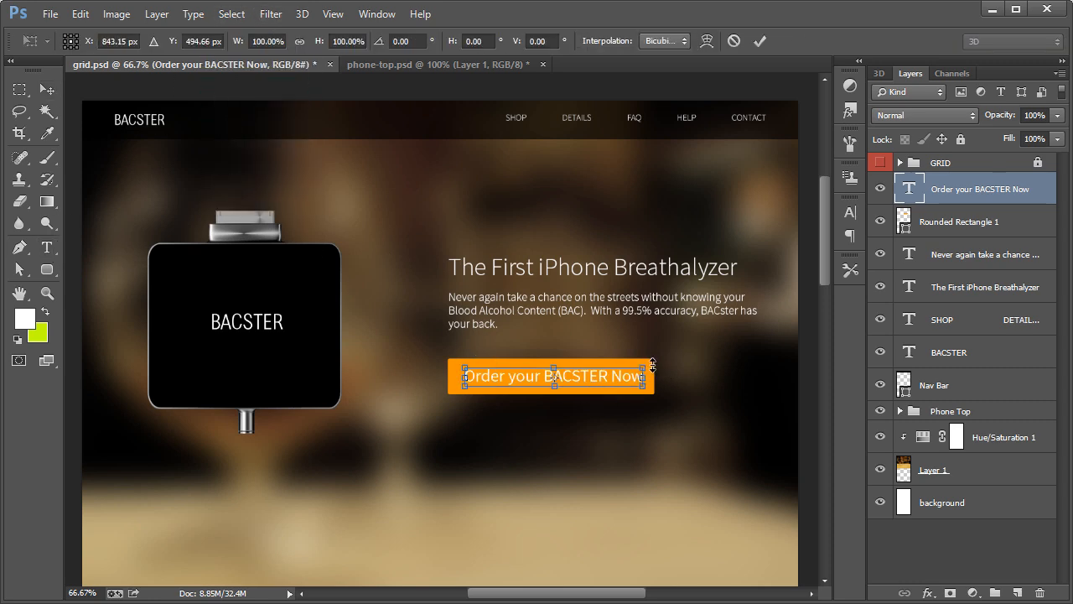
{"action": "left_click_drag", "start_coordinate": [653, 363], "coordinate": [635, 335]}
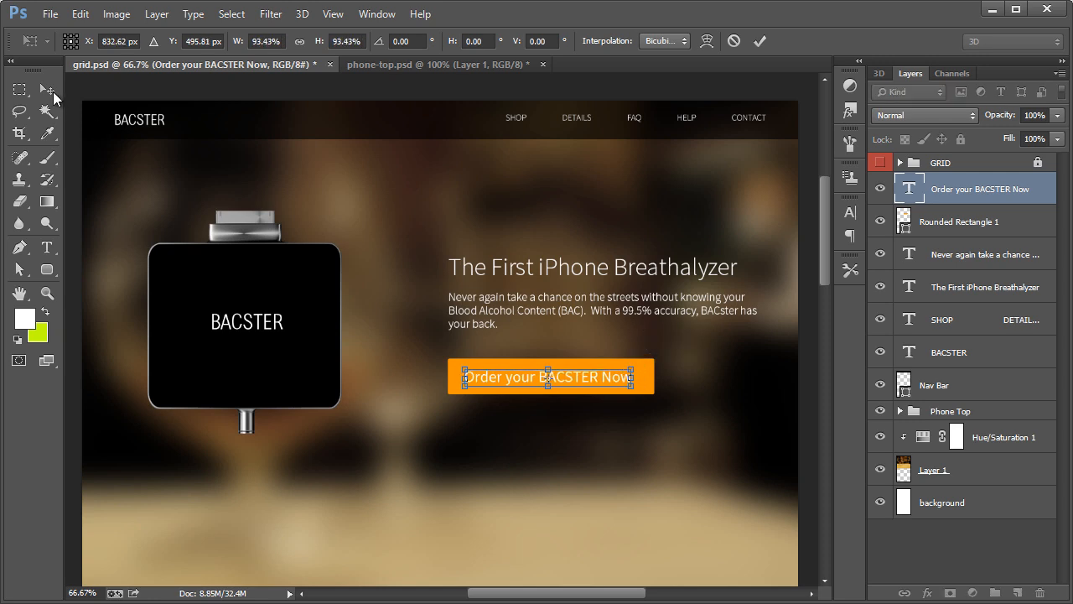
{"action": "left_click", "coordinate": [47, 91]}
{"action": "left_click", "coordinate": [228, 109]}
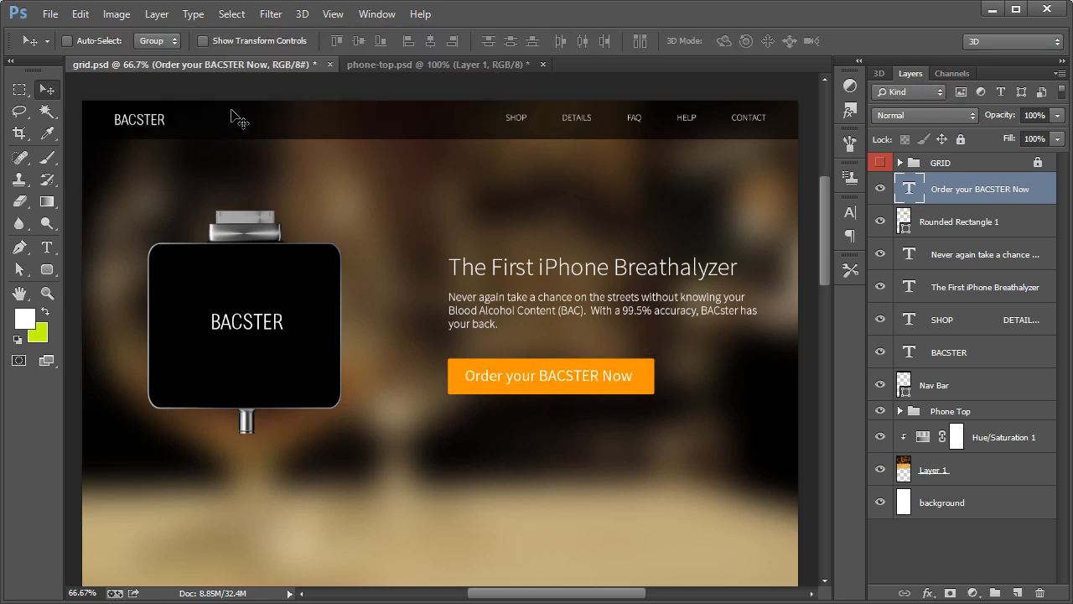
Step: Turn on Auto-Select for groups and move the product image, headline, paragraph, button and its text up together about 34 px
{"action": "left_click", "coordinate": [43, 293]}
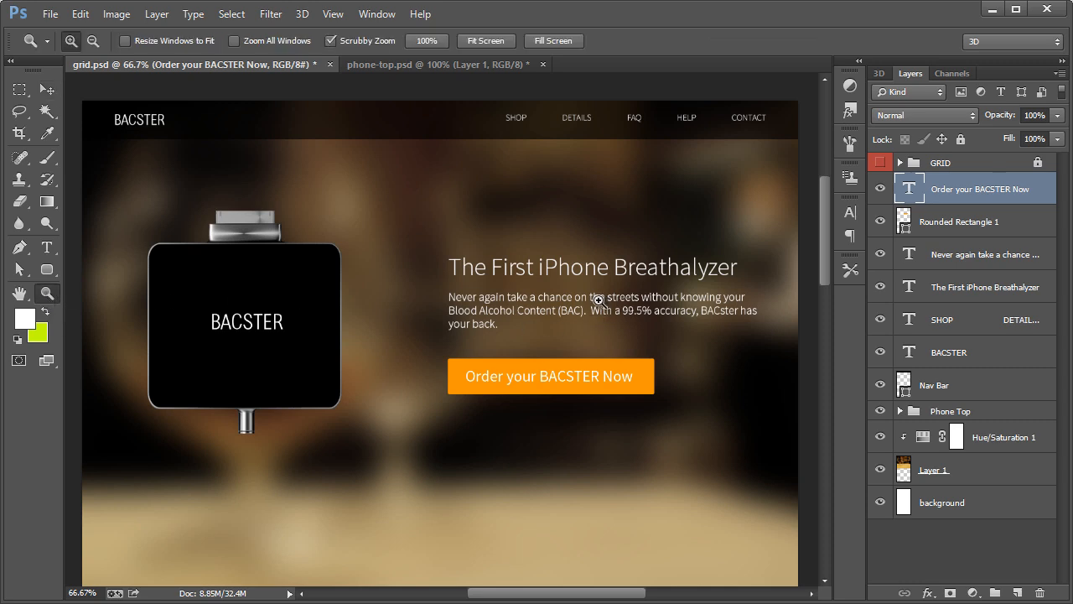
{"action": "left_click", "coordinate": [55, 91]}
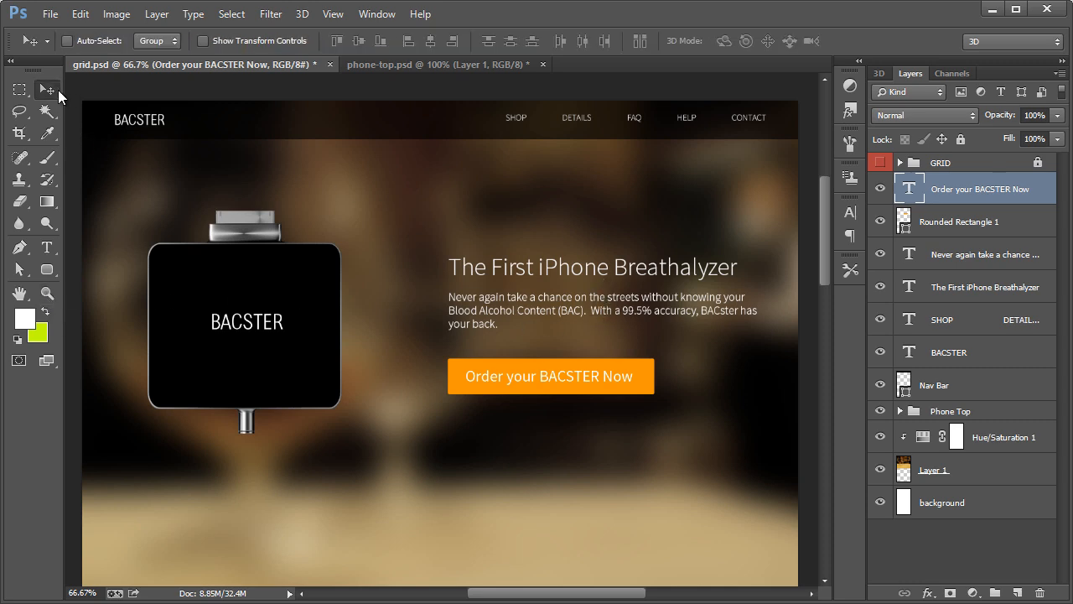
{"action": "left_click", "coordinate": [105, 40]}
{"action": "left_click", "coordinate": [285, 322]}
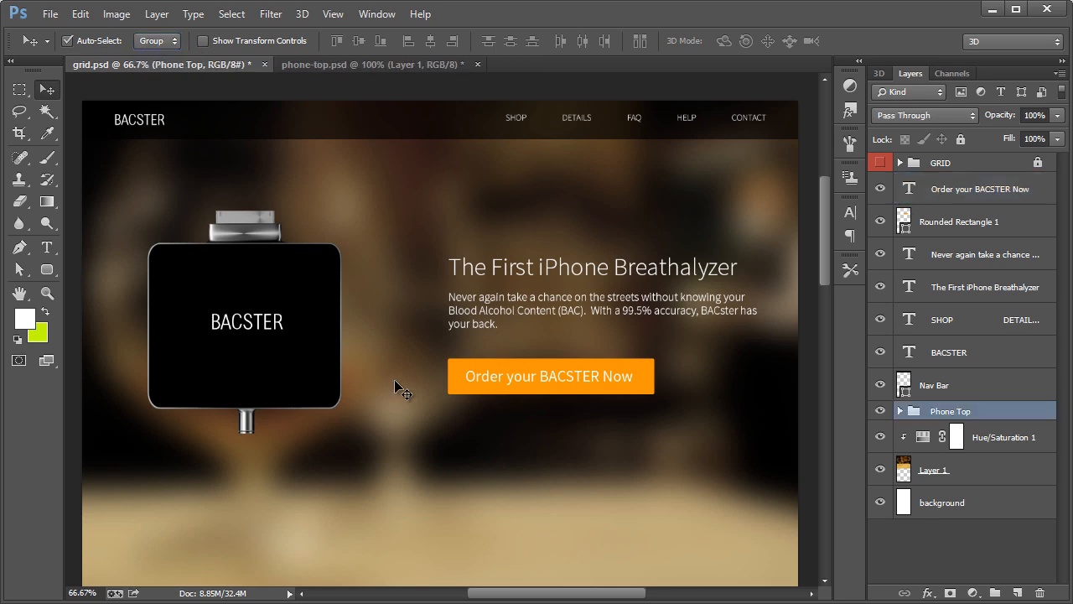
{"action": "left_click", "coordinate": [561, 305], "text": "shift"}
{"action": "left_click", "coordinate": [579, 278], "text": "shift"}
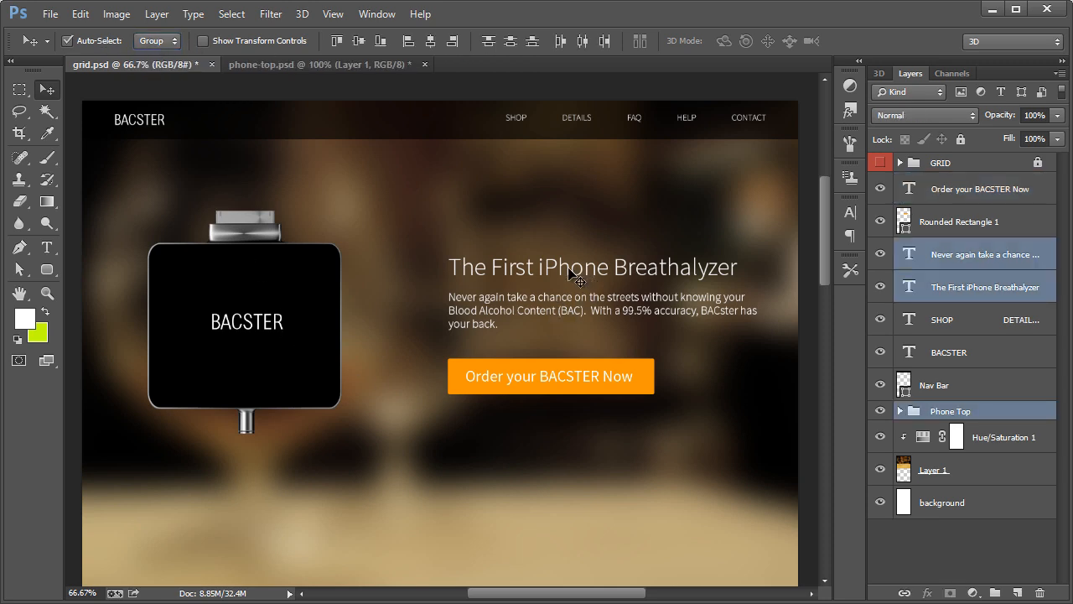
{"action": "left_click", "coordinate": [560, 382], "text": "shift"}
{"action": "left_click", "coordinate": [461, 381], "text": "shift"}
{"action": "left_click_drag", "start_coordinate": [463, 378], "coordinate": [466, 360]}
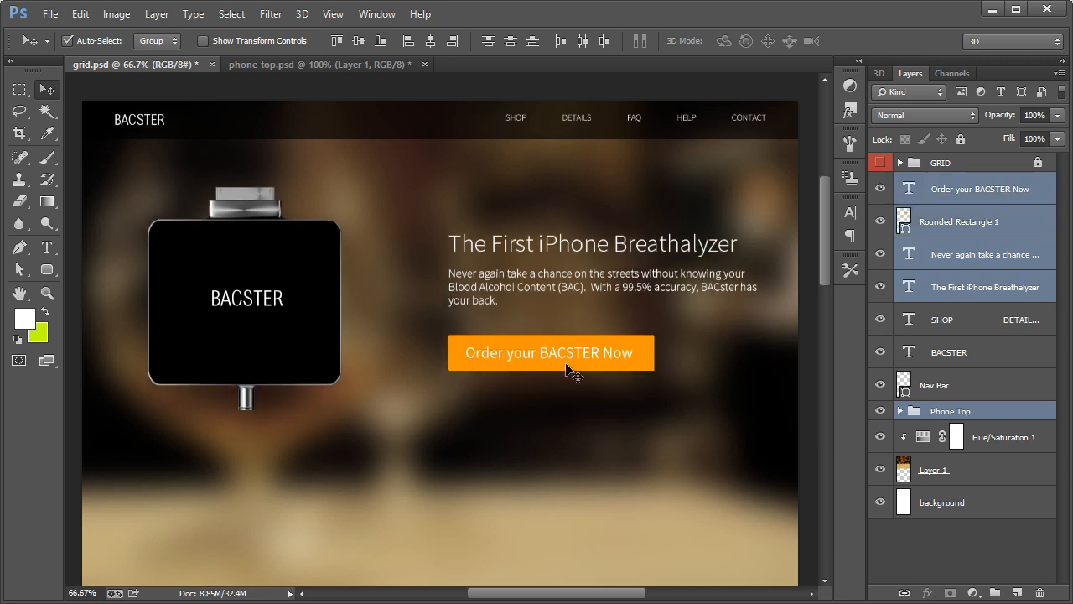
Step: Examine the header's vertical spacing and how far the blurred background extends below the product image and button
{"action": "scroll", "coordinate": [573, 366], "scroll_direction": "down", "scroll_amount": 1}
{"action": "scroll", "coordinate": [575, 366], "scroll_direction": "up", "scroll_amount": 2}
{"action": "scroll", "coordinate": [574, 367], "scroll_direction": "down", "scroll_amount": 2}
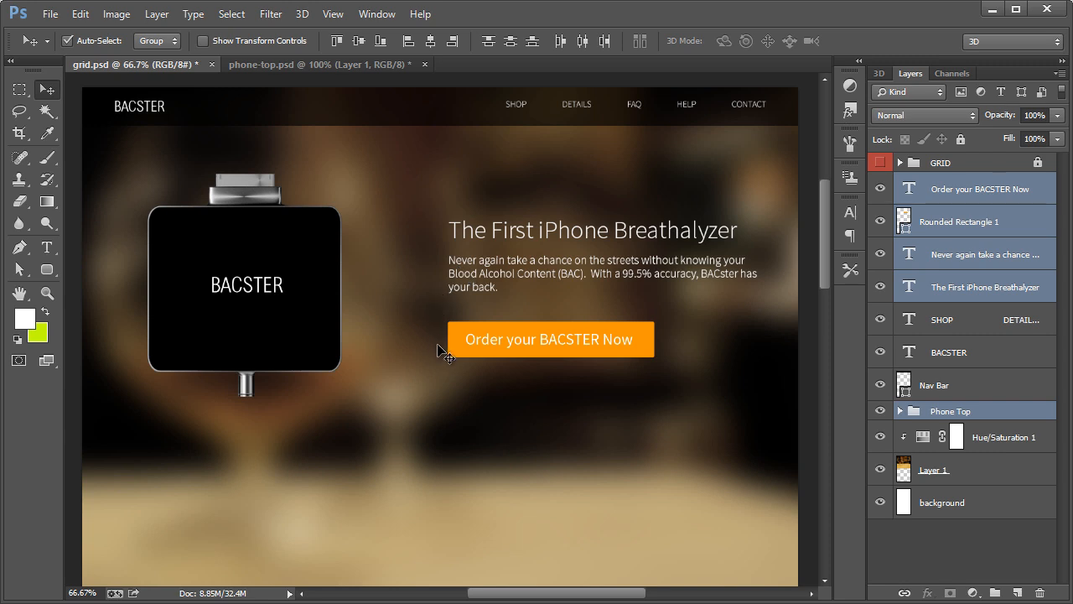
{"action": "scroll", "coordinate": [438, 349], "scroll_direction": "down", "scroll_amount": 2}
{"action": "scroll", "coordinate": [579, 185], "scroll_direction": "up", "scroll_amount": 2}
{"action": "scroll", "coordinate": [533, 352], "scroll_direction": "down", "scroll_amount": 3}
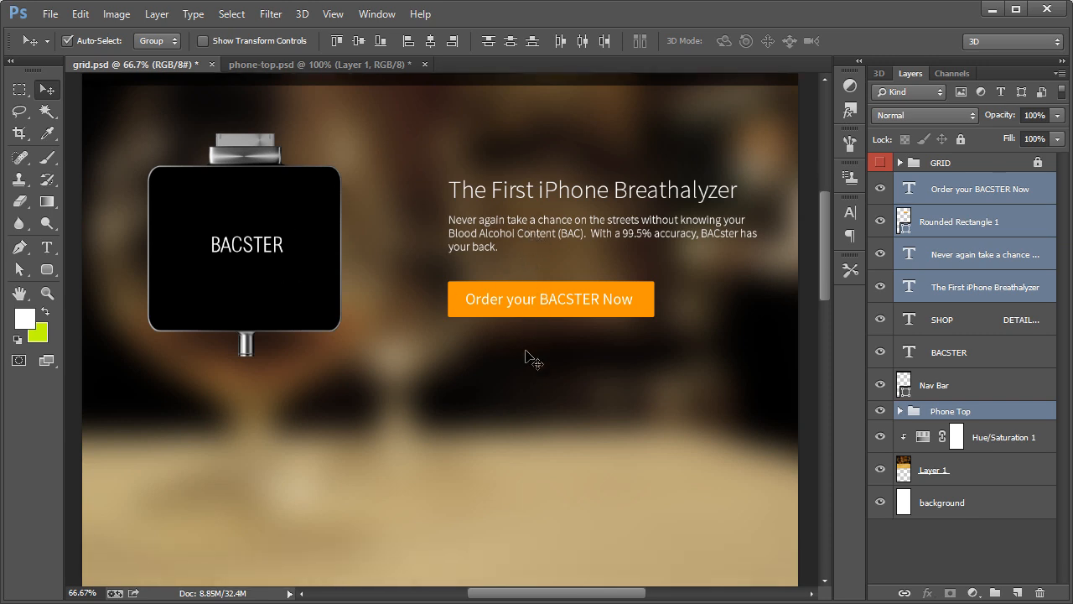
{"action": "scroll", "coordinate": [527, 356], "scroll_direction": "down", "scroll_amount": 6}
{"action": "scroll", "coordinate": [526, 358], "scroll_direction": "up", "scroll_amount": 10}
{"action": "scroll", "coordinate": [530, 362], "scroll_direction": "down", "scroll_amount": 5}
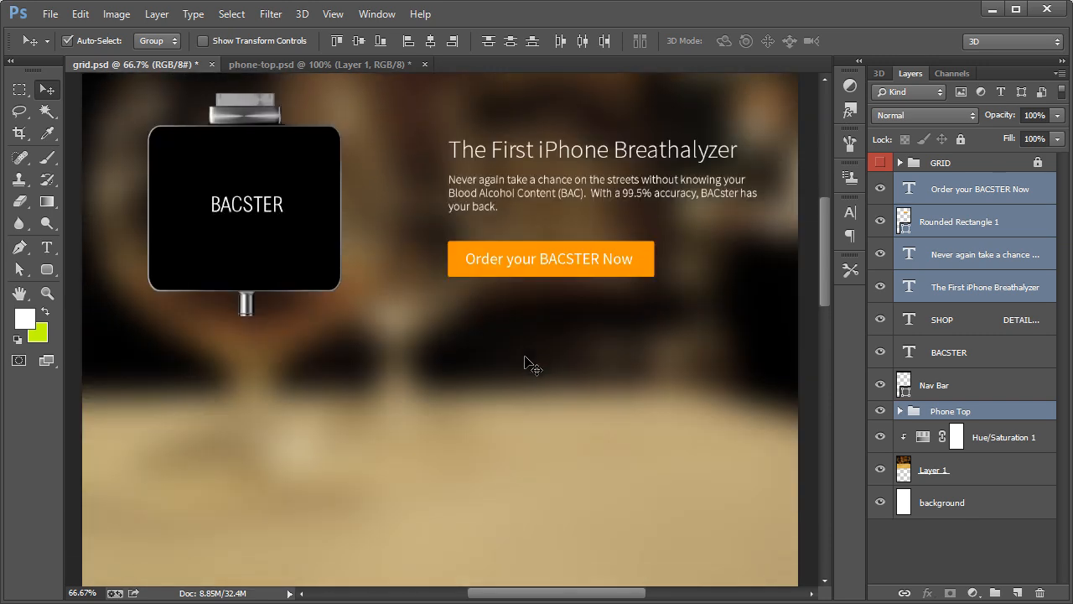
{"action": "scroll", "coordinate": [532, 367], "scroll_direction": "up", "scroll_amount": 4}
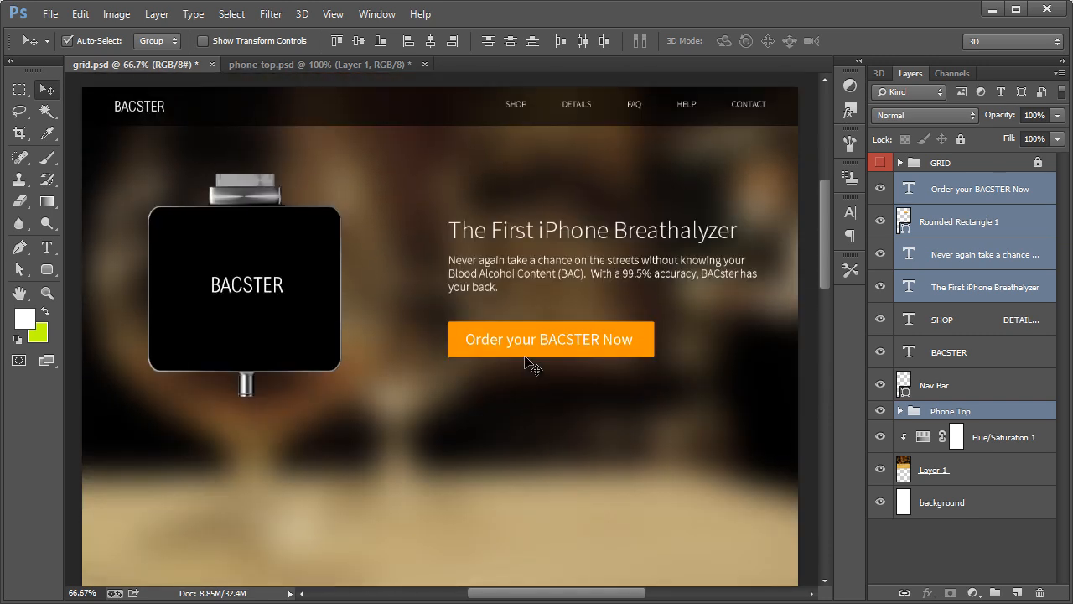
Step: Draw a black rectangle about 1304 × 653 px just above the background layer, spanning the page width from the top edge to below the product
{"action": "left_click", "coordinate": [987, 509]}
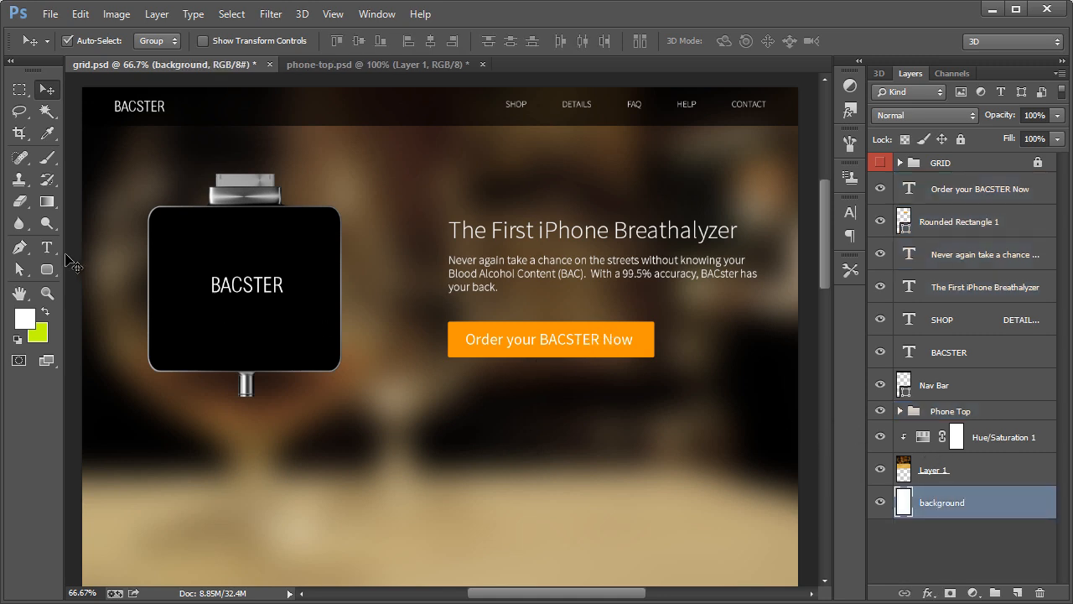
{"action": "left_click_drag", "start_coordinate": [47, 269], "coordinate": [94, 269]}
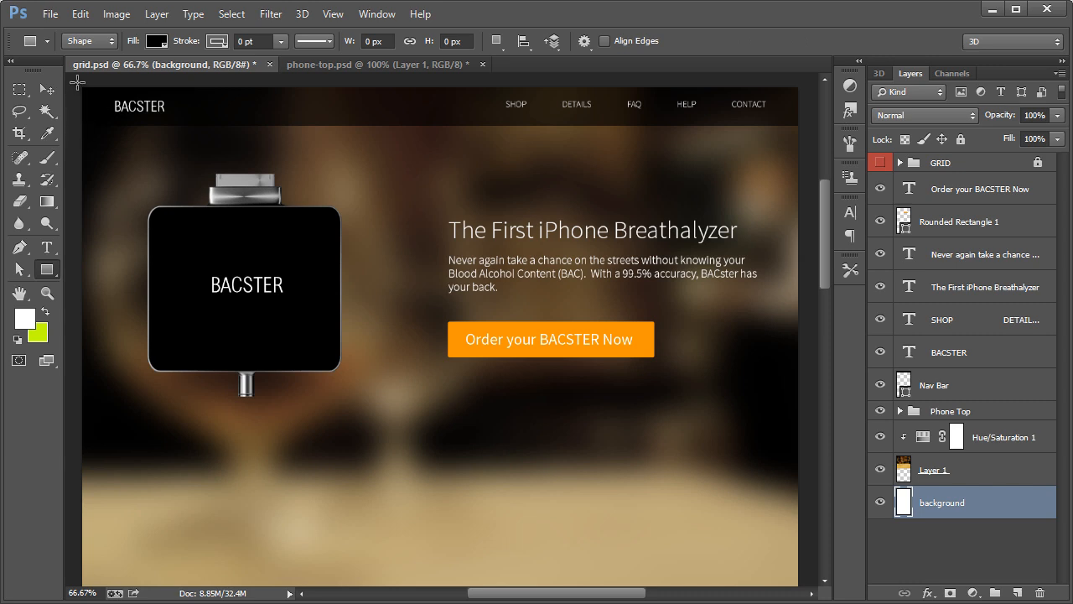
{"action": "left_click_drag", "start_coordinate": [77, 83], "coordinate": [798, 447]}
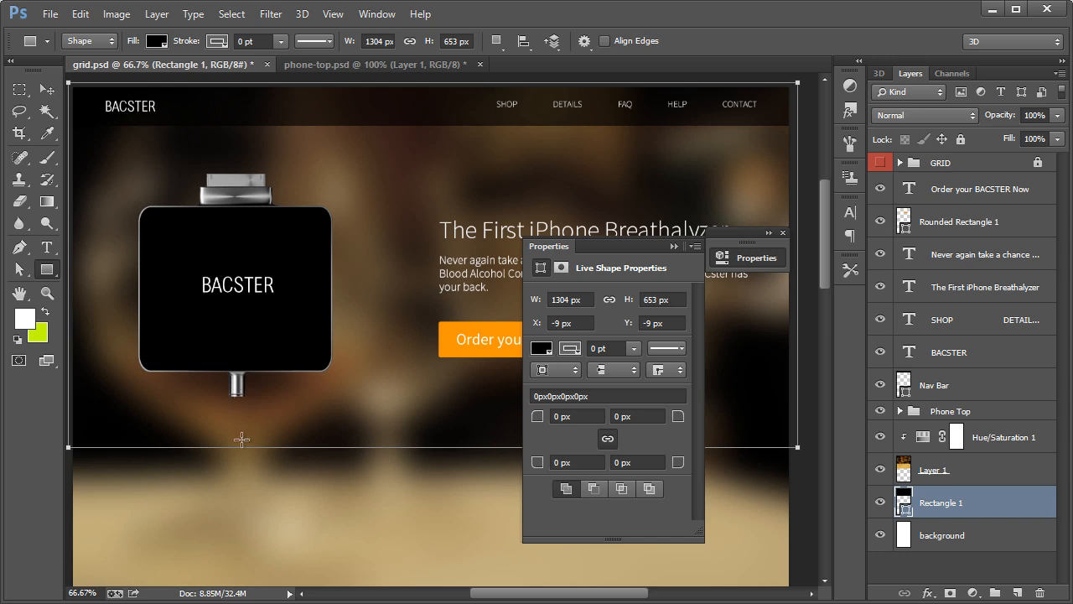
Step: Clip the blurred background photo on Layer 1 to Rectangle 1, close the floating Properties window and select Rectangle 1 with the Move tool
{"action": "right_click", "coordinate": [935, 474]}
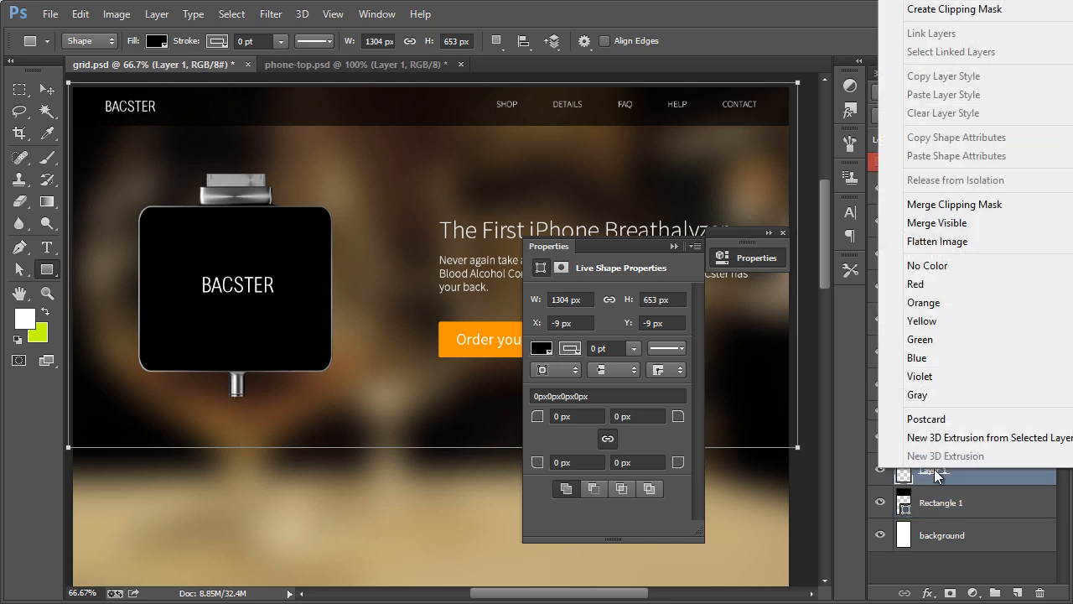
{"action": "left_click", "coordinate": [954, 10]}
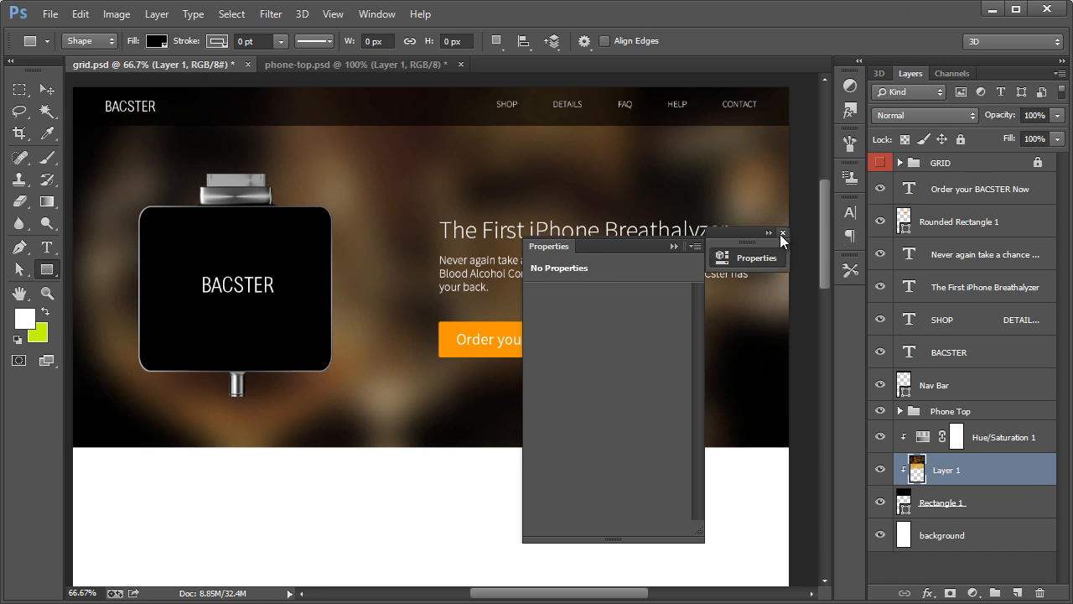
{"action": "left_click", "coordinate": [783, 233]}
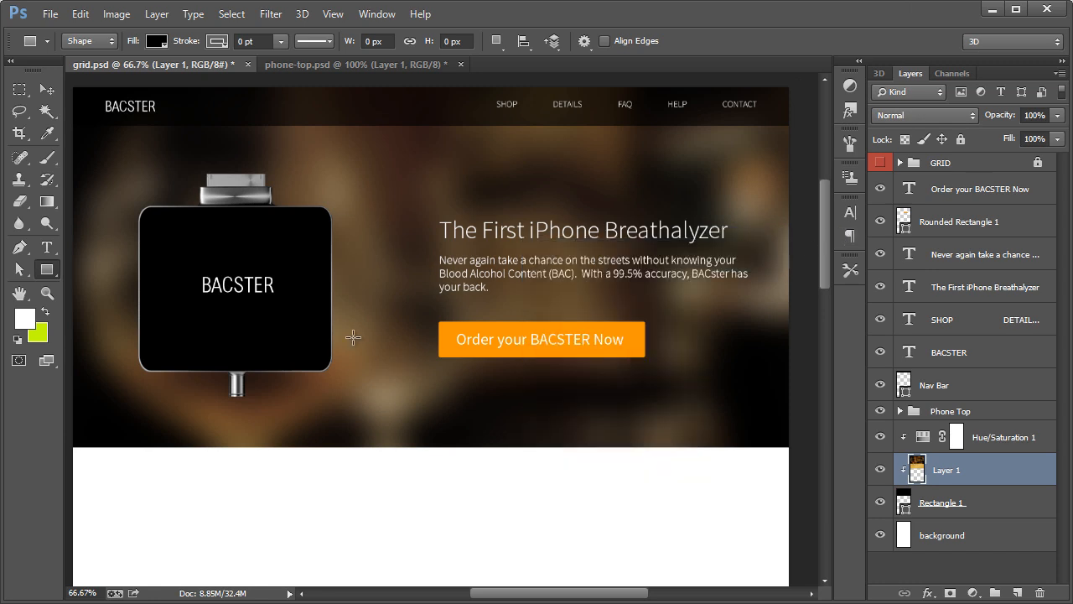
{"action": "left_click", "coordinate": [984, 504]}
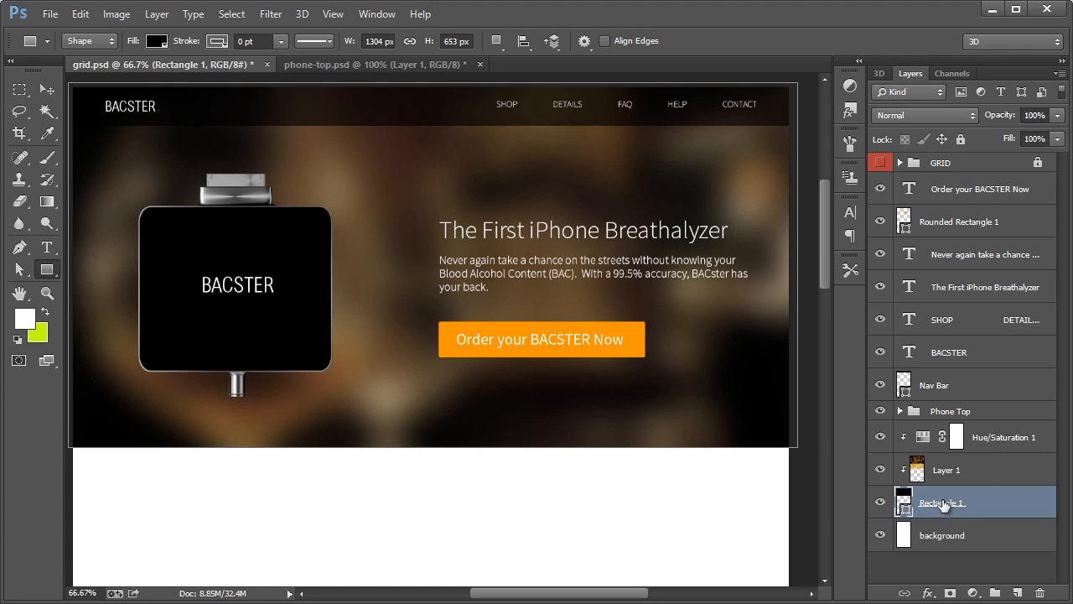
{"action": "left_click", "coordinate": [44, 89]}
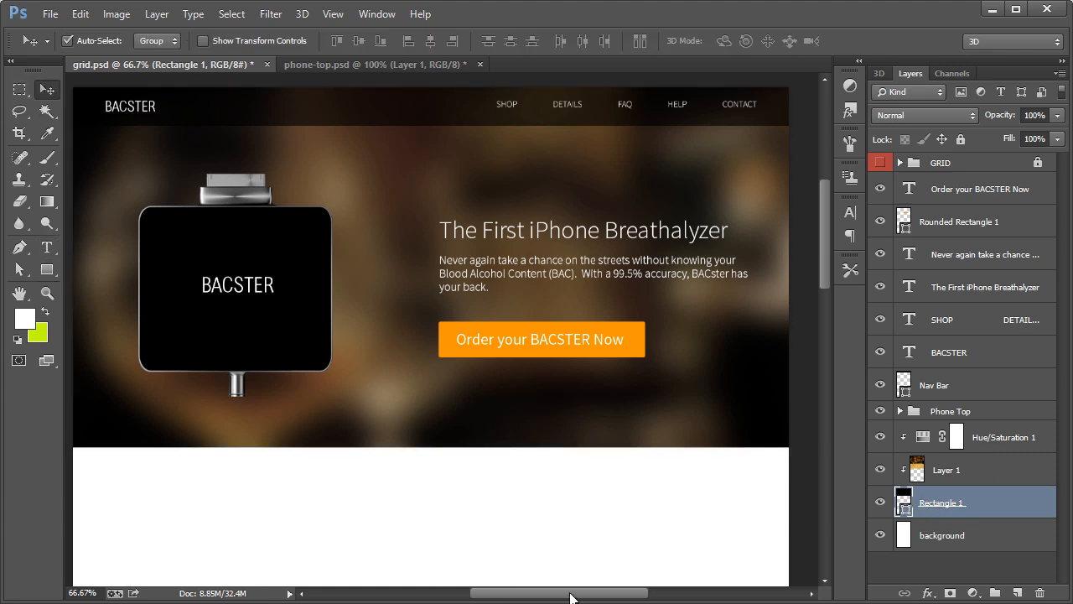
Step: Open phone-prespective.psd and select its entire canvas for copying
{"action": "left_click_drag", "start_coordinate": [577, 596], "coordinate": [570, 596]}
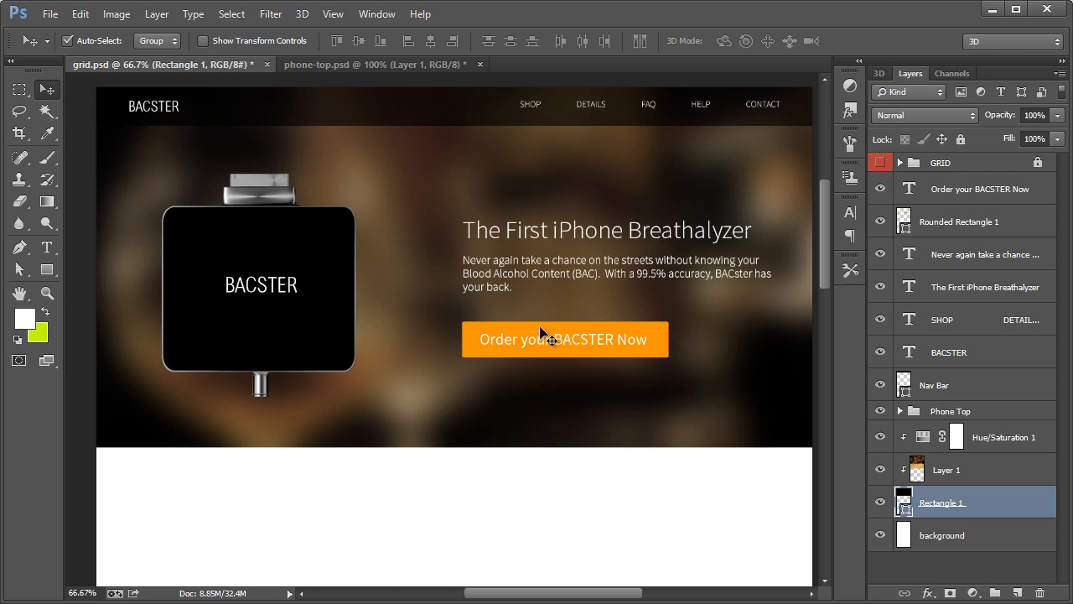
{"action": "scroll", "coordinate": [532, 334], "scroll_direction": "down", "scroll_amount": 2}
{"action": "scroll", "coordinate": [533, 334], "scroll_direction": "down", "scroll_amount": 3}
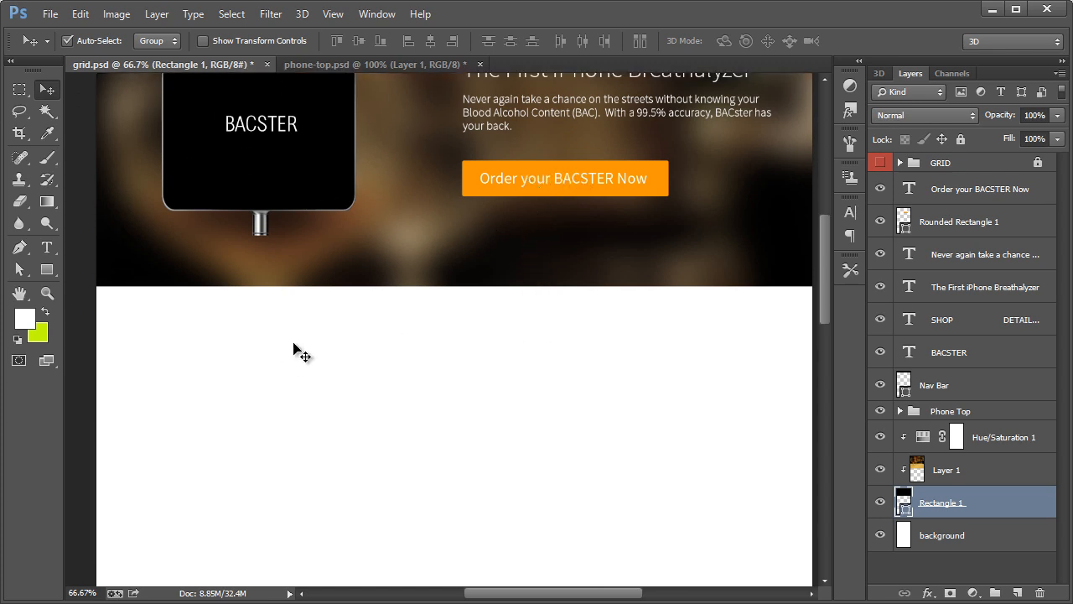
{"action": "left_click", "coordinate": [49, 15]}
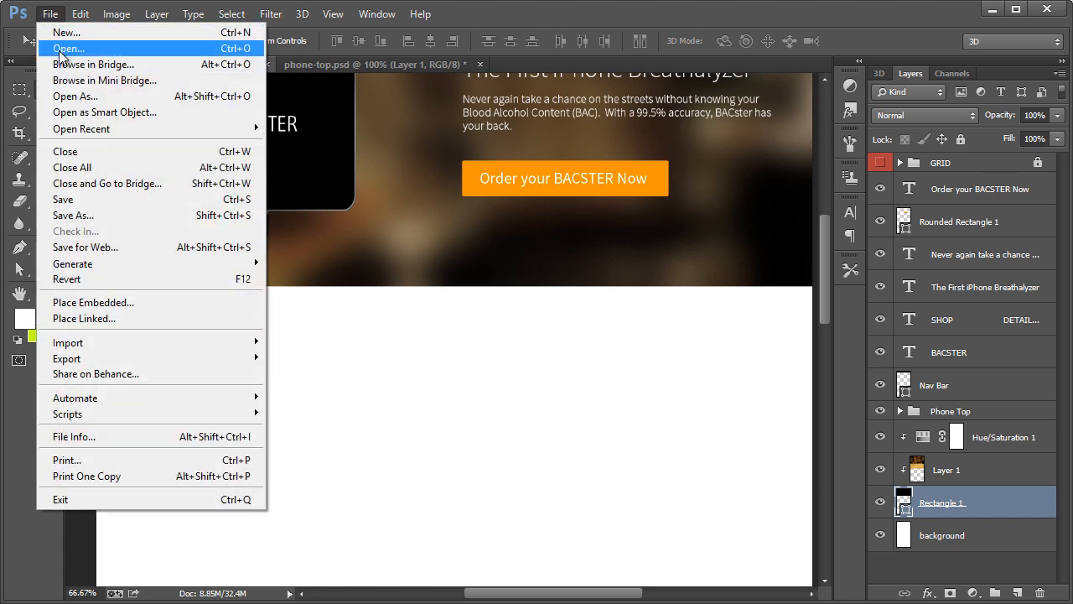
{"action": "left_click", "coordinate": [55, 43]}
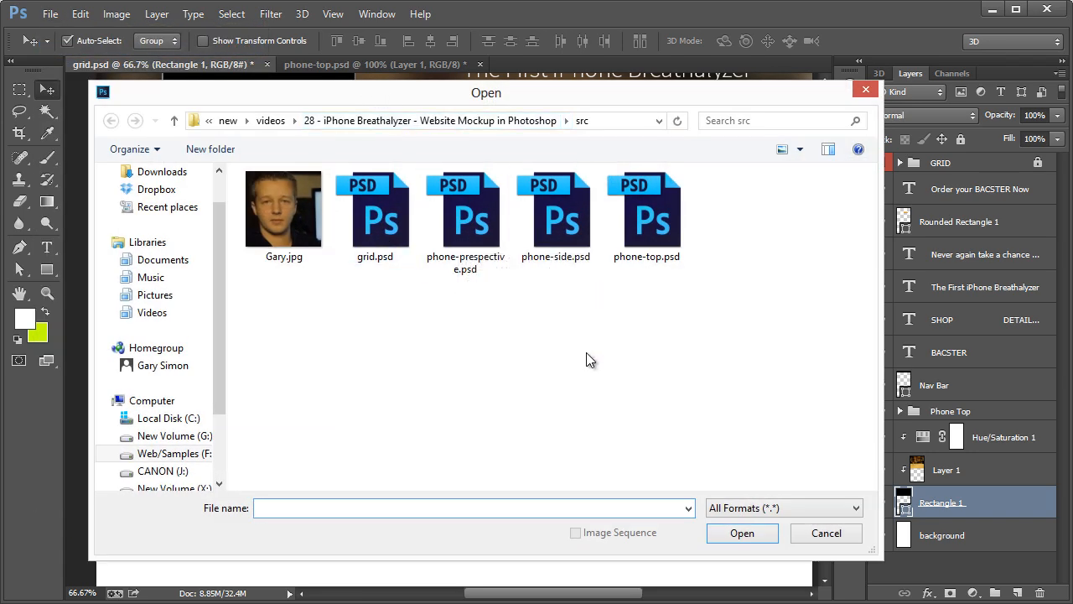
{"action": "double_click", "coordinate": [478, 230]}
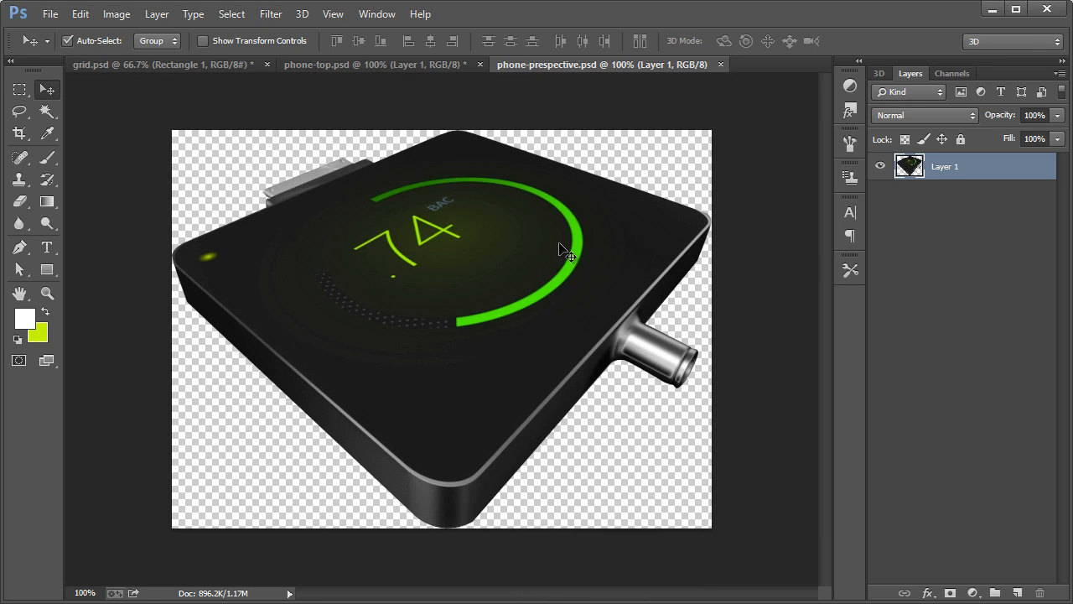
{"action": "key", "text": "ctrl+a"}
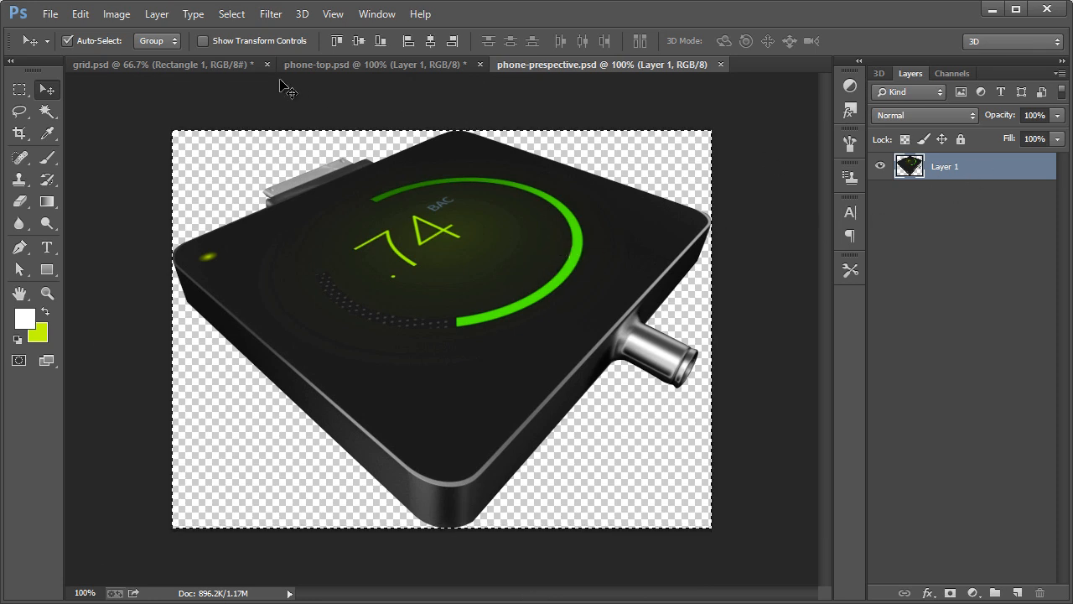
Step: Paste the perspective device image into grid.psd, directly above the "Order your BACSTER Now" text layer
{"action": "left_click", "coordinate": [227, 64]}
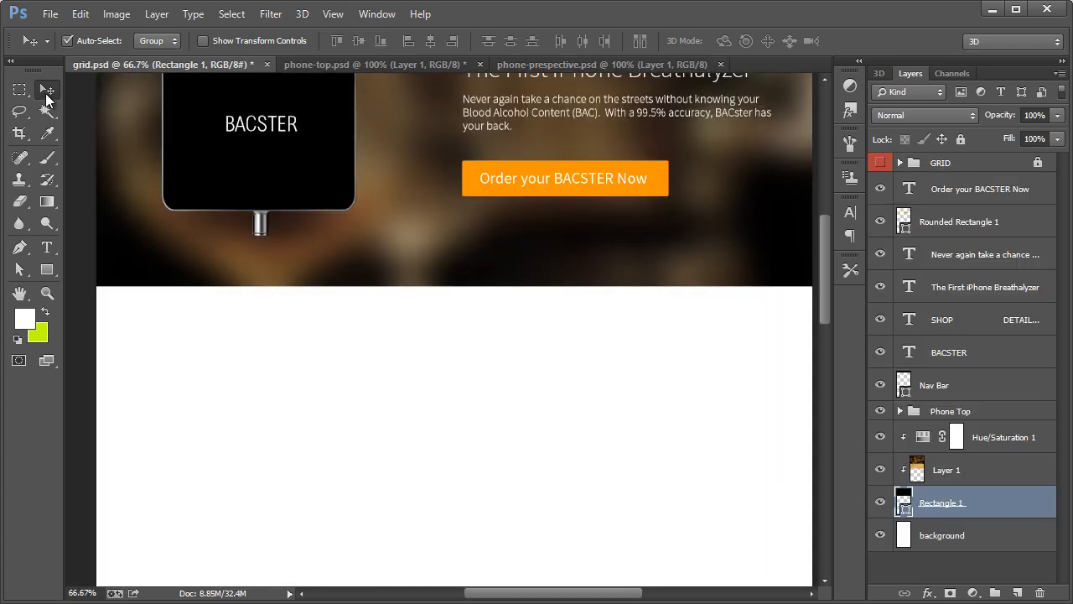
{"action": "scroll", "coordinate": [403, 407], "scroll_direction": "down", "scroll_amount": 1}
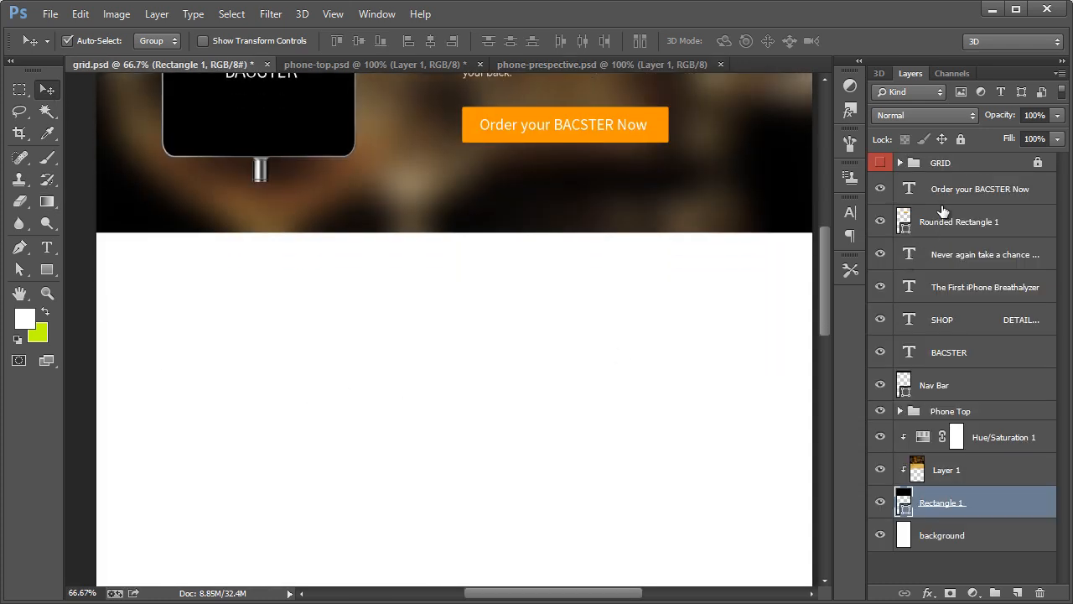
{"action": "left_click", "coordinate": [942, 212]}
{"action": "left_click", "coordinate": [940, 195]}
{"action": "key", "text": "ctrl+v"}
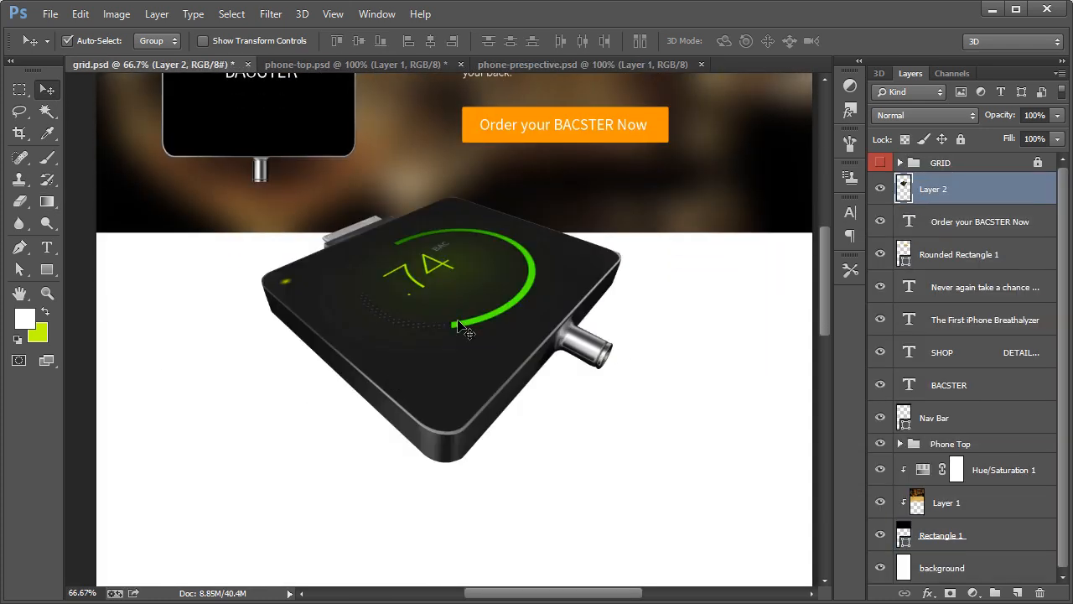
{"action": "key", "text": "ctrl+t"}
{"action": "left_click_drag", "start_coordinate": [624, 197], "coordinate": [396, 349]}
{"action": "left_click", "coordinate": [47, 111]}
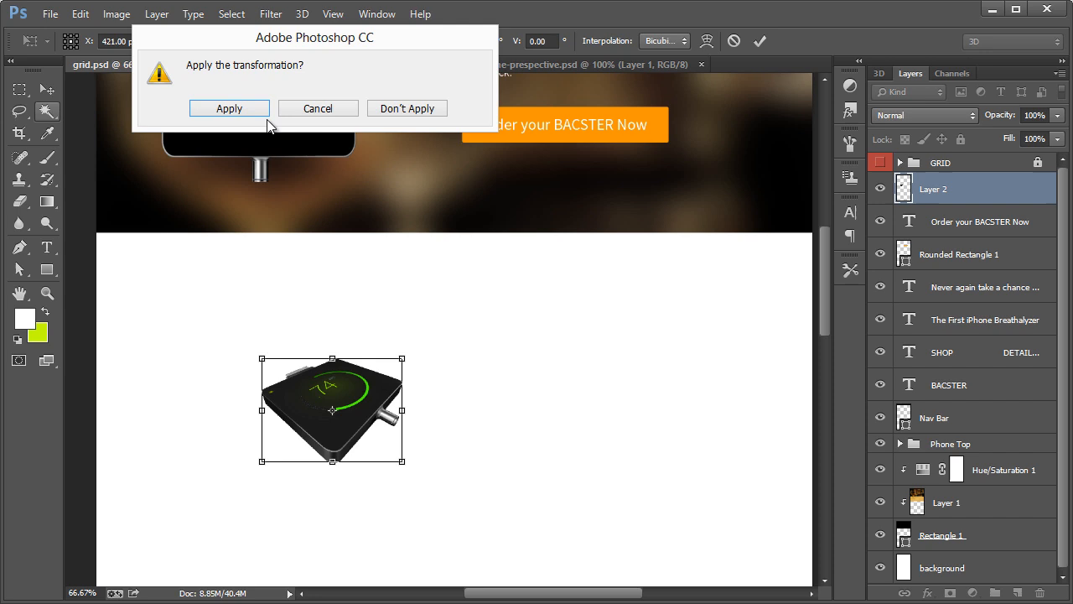
{"action": "left_click", "coordinate": [408, 111]}
{"action": "key", "text": "v"}
Step: Show the GRID group, scale the pasted device to about 26% and place it over the two leftmost grid columns in the white area
{"action": "left_click", "coordinate": [879, 162]}
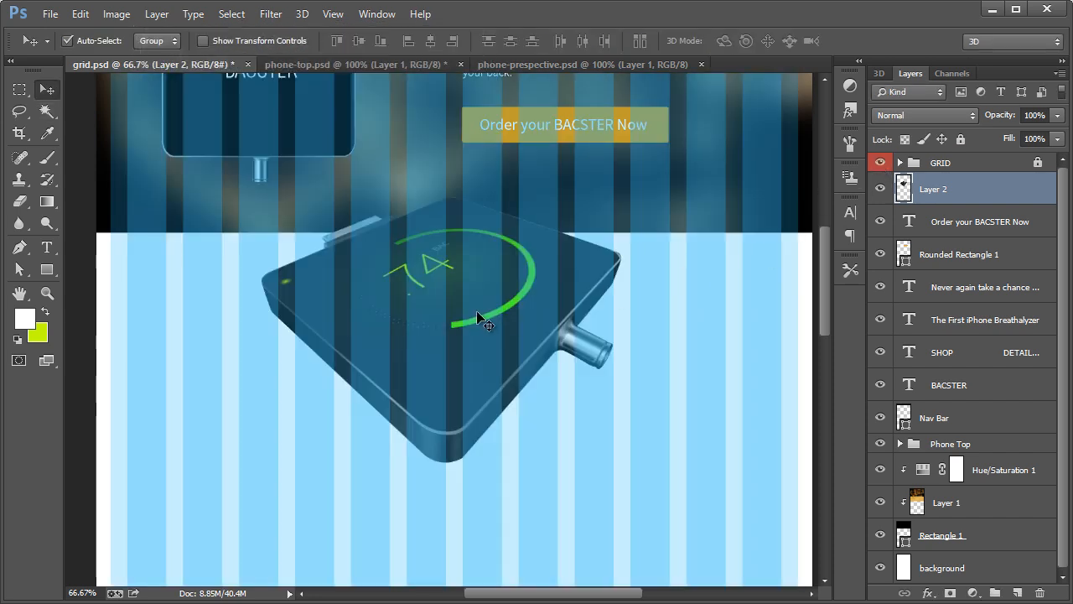
{"action": "key", "text": "ctrl+t"}
{"action": "left_click_drag", "start_coordinate": [620, 195], "coordinate": [383, 349]}
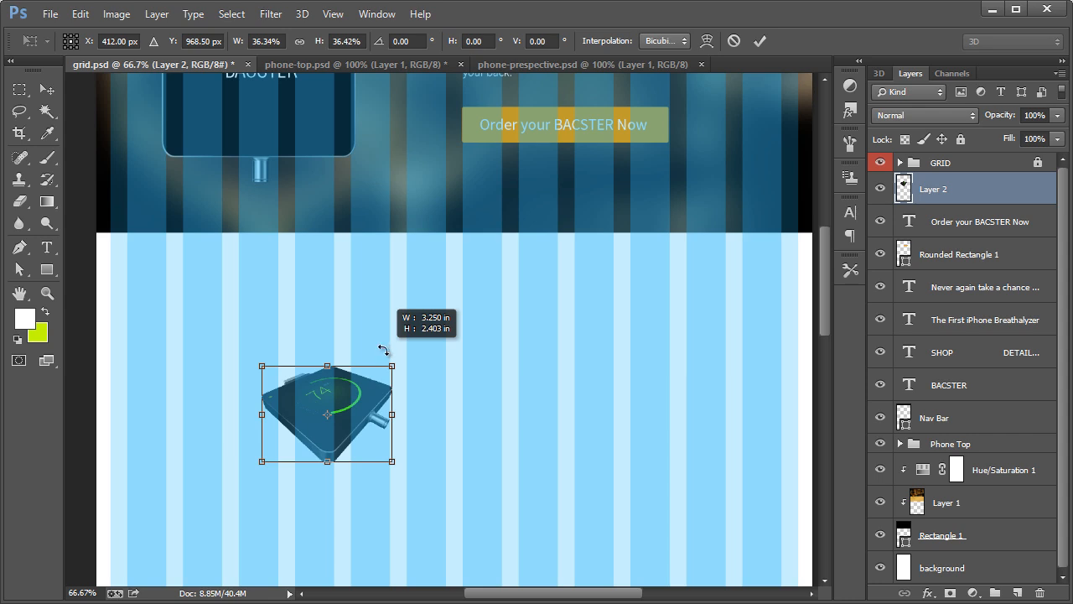
{"action": "left_click_drag", "start_coordinate": [363, 399], "coordinate": [227, 350]}
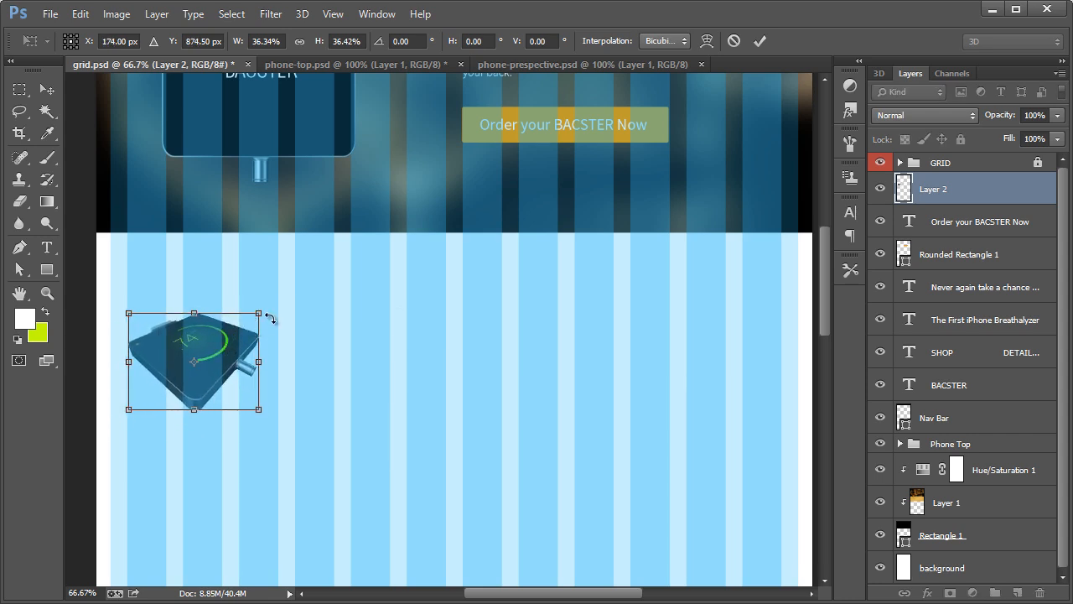
{"action": "left_click_drag", "start_coordinate": [259, 313], "coordinate": [204, 316]}
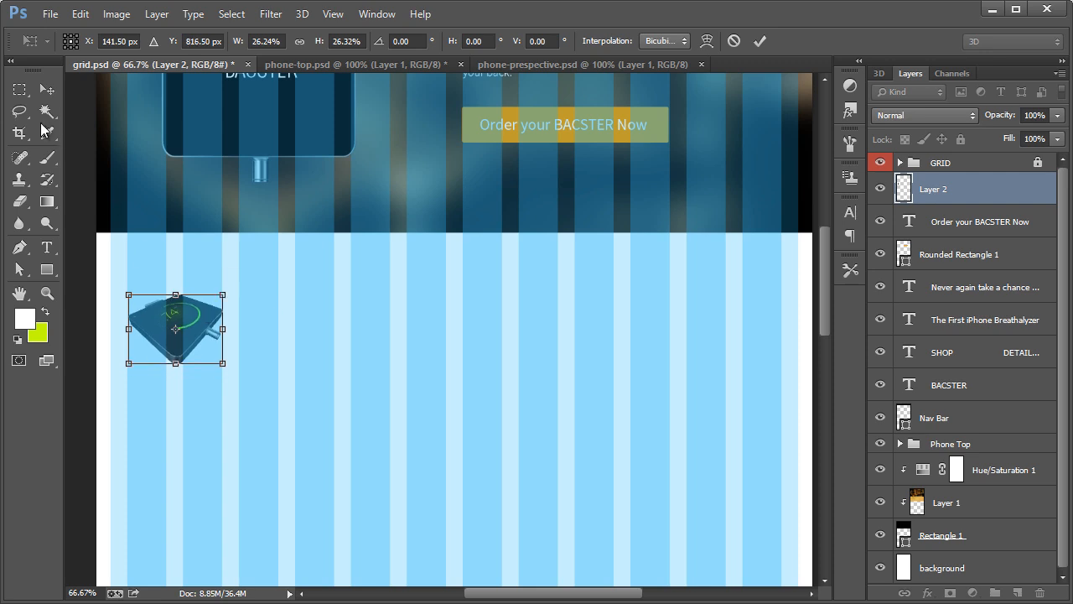
{"action": "left_click", "coordinate": [43, 91]}
{"action": "left_click", "coordinate": [238, 112]}
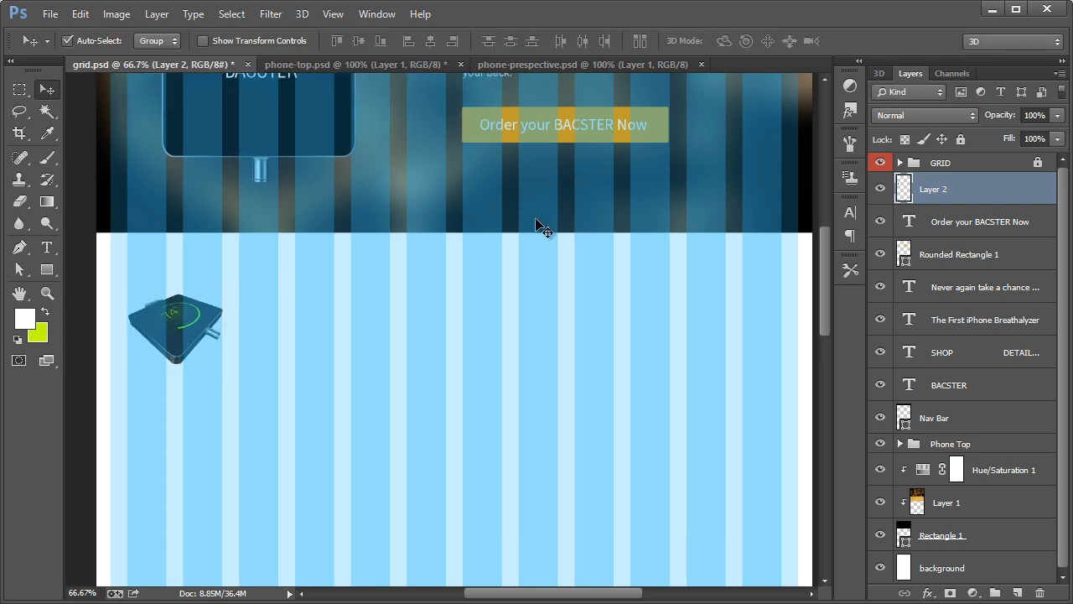
Step: Draw a paragraph text box starting at the third grid column beside the small device and enter "If you're"
{"action": "left_click", "coordinate": [49, 246]}
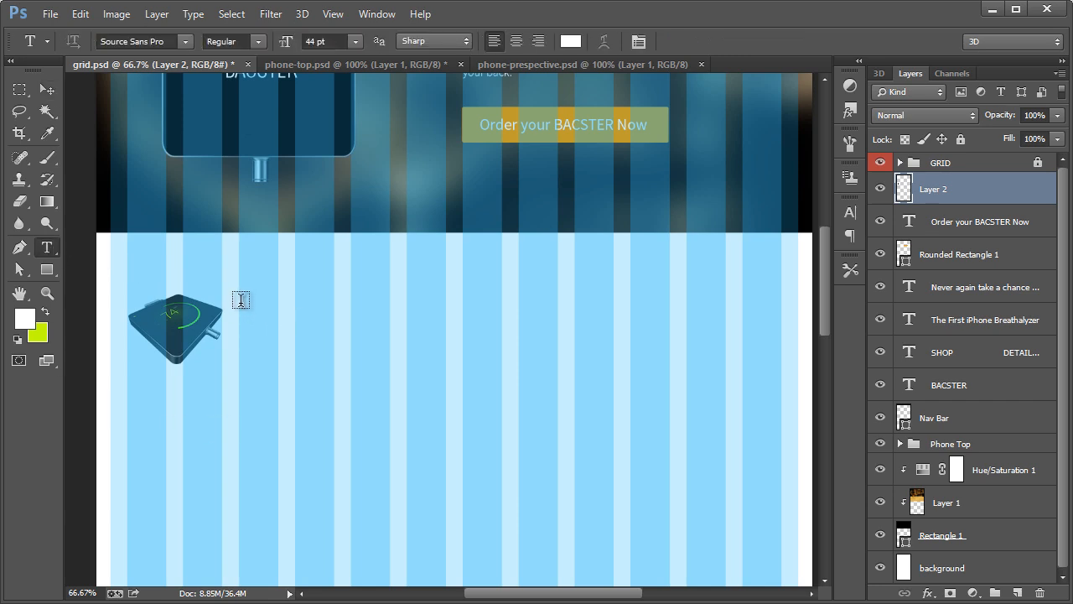
{"action": "left_click_drag", "start_coordinate": [239, 299], "coordinate": [445, 343]}
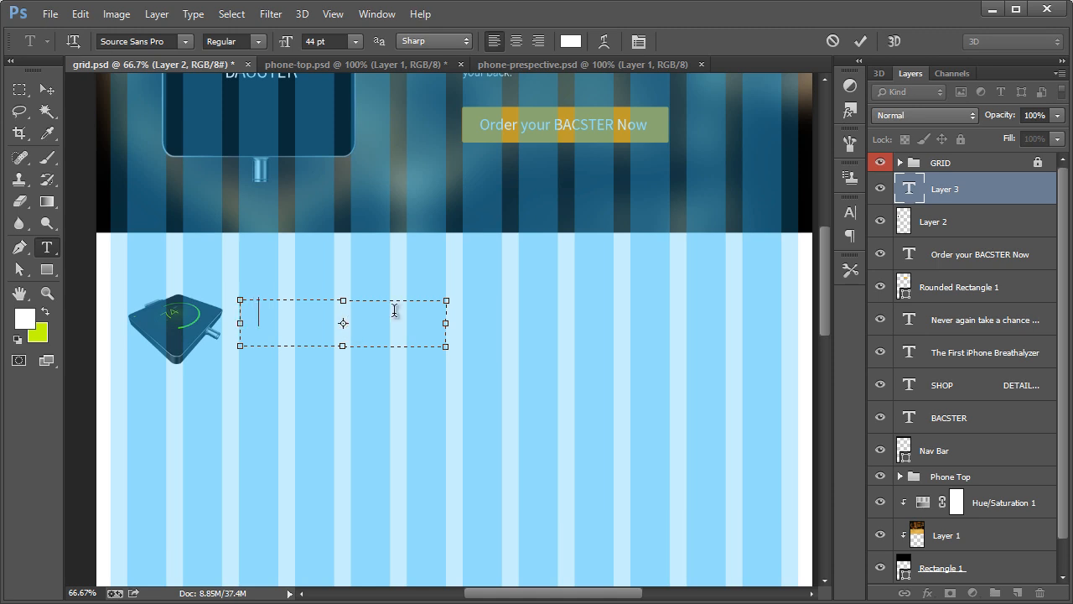
{"action": "left_click", "coordinate": [52, 224]}
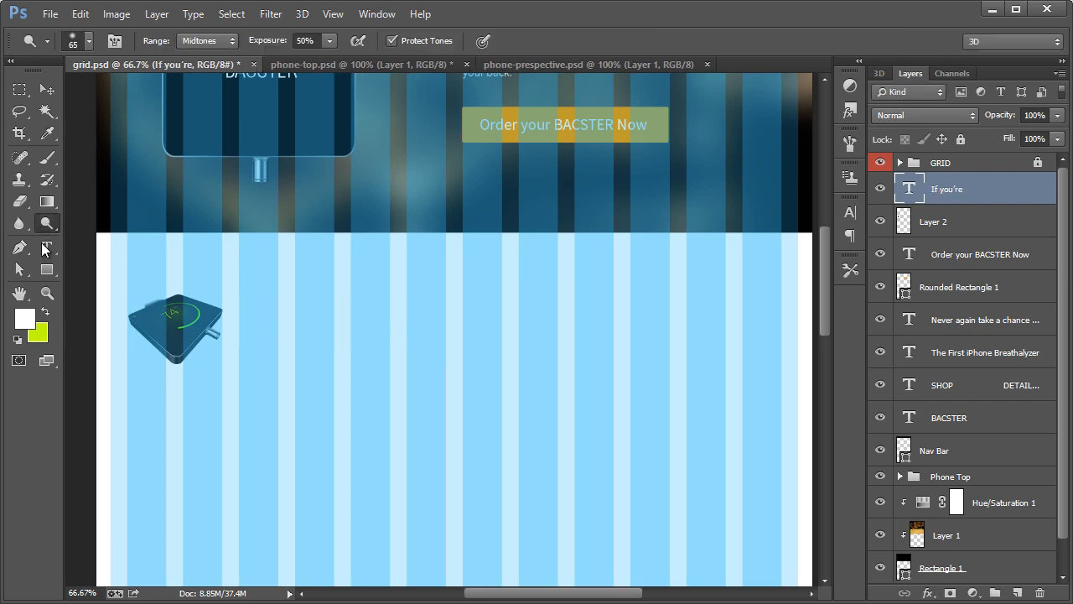
Step: Set the "If you're" text colour to black and hide the GRID group
{"action": "left_click", "coordinate": [48, 248]}
{"action": "left_click", "coordinate": [570, 41]}
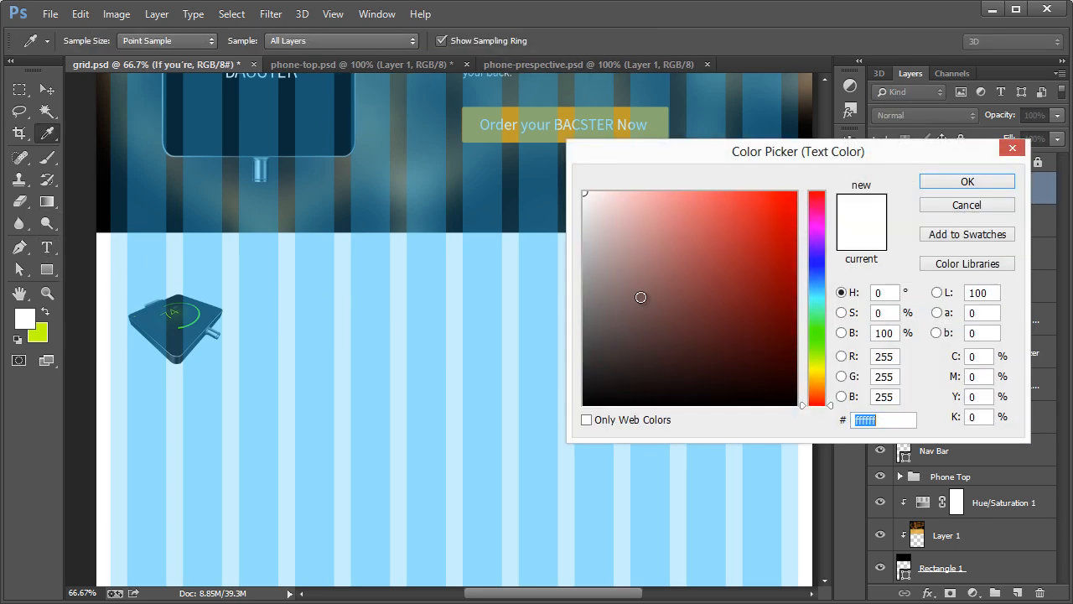
{"action": "left_click", "coordinate": [584, 404]}
{"action": "left_click", "coordinate": [946, 182]}
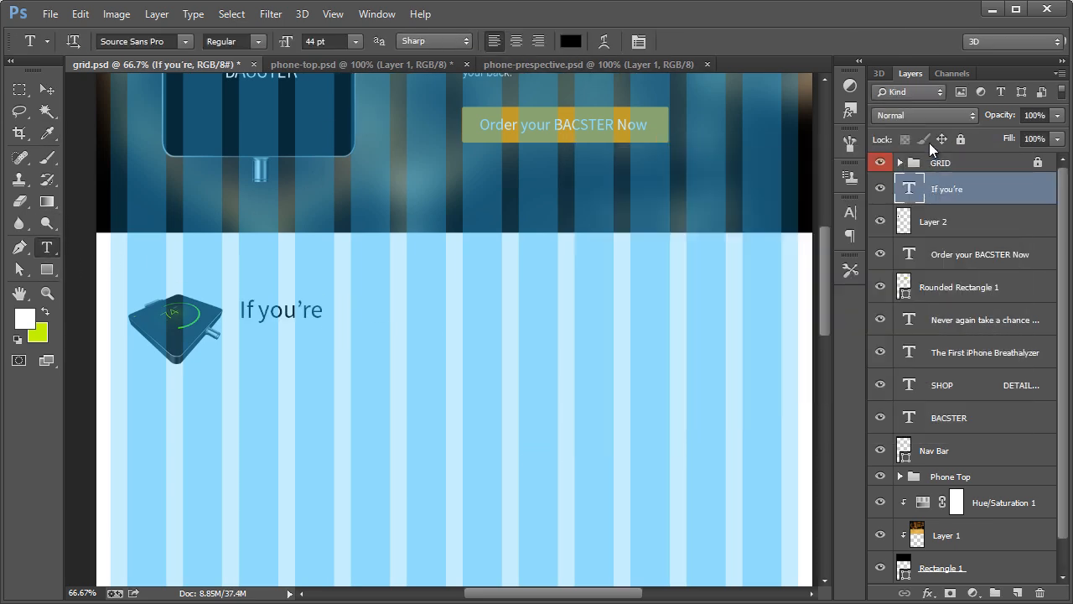
{"action": "left_click", "coordinate": [880, 162]}
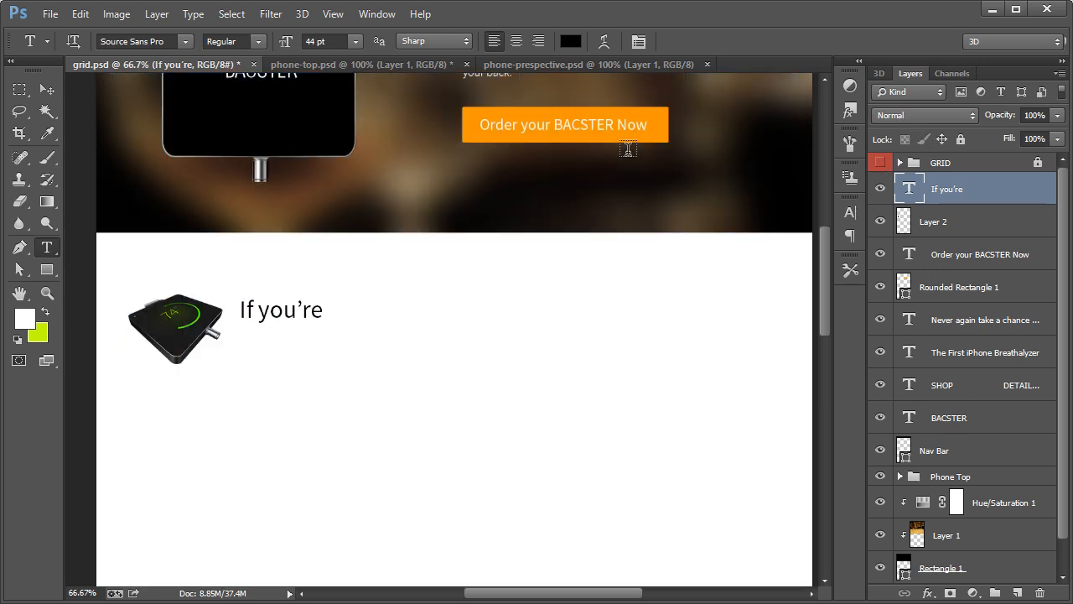
Step: Set the "If you're" text to the Light font style, trying sizes of 16 pt and 20 pt before settling on 22 pt
{"action": "left_click", "coordinate": [258, 41]}
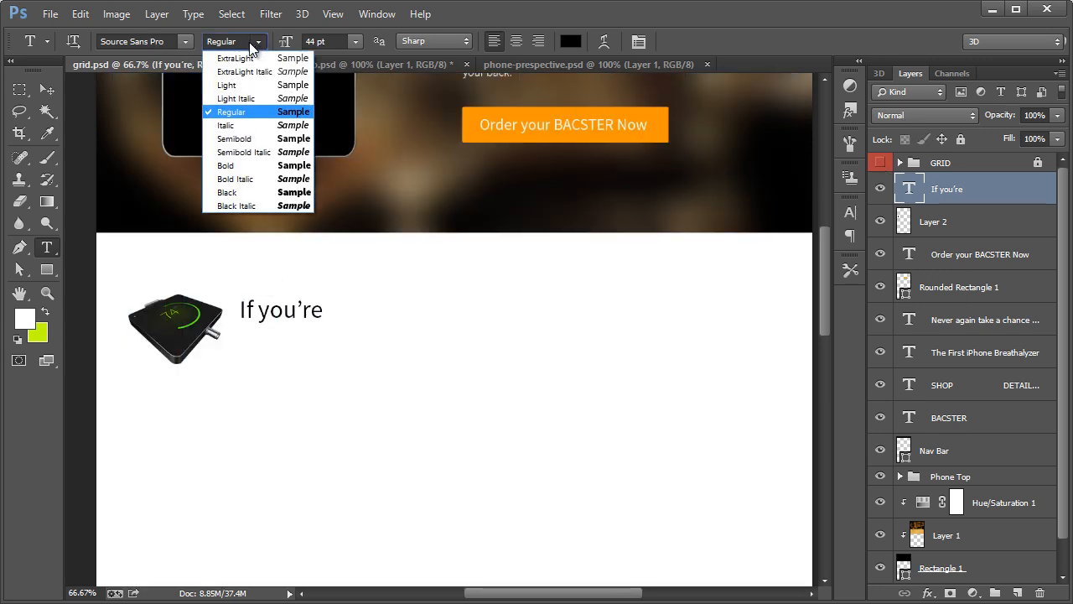
{"action": "left_click", "coordinate": [239, 77]}
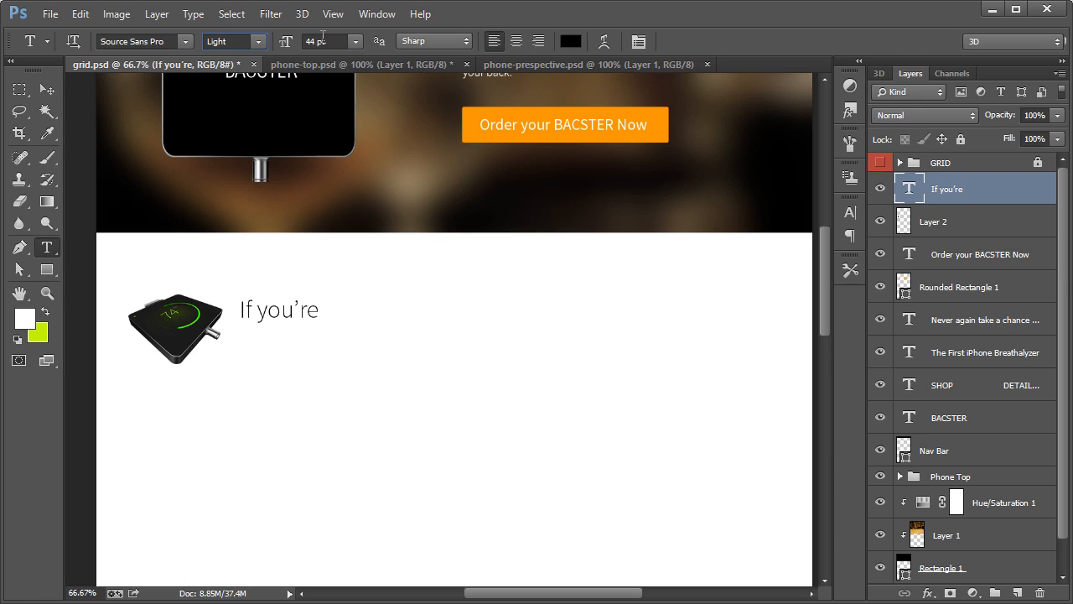
{"action": "left_click", "coordinate": [313, 41]}
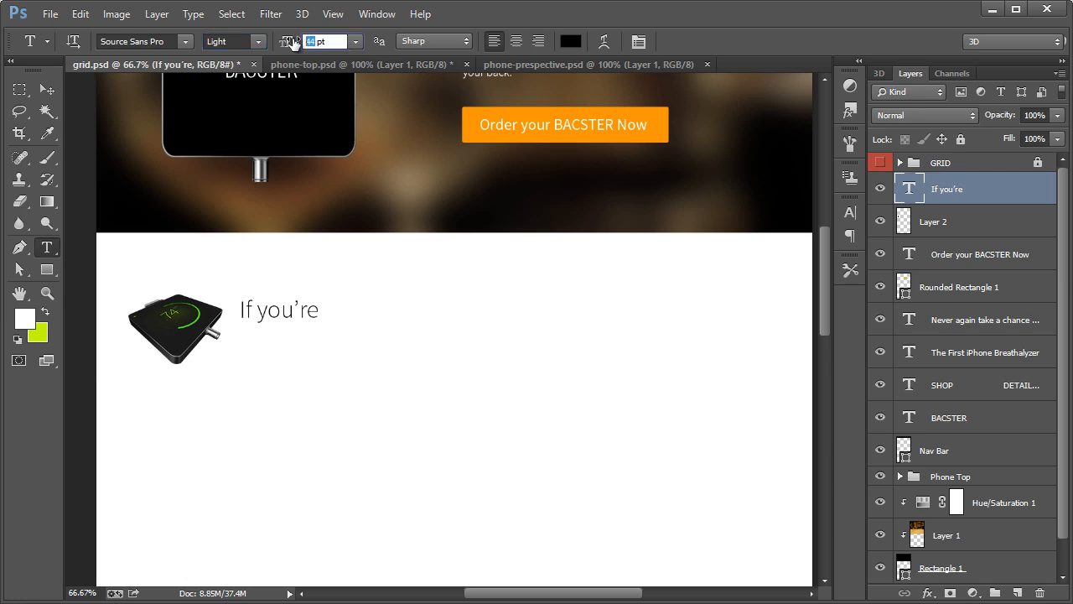
{"action": "type", "text": "16"}
{"action": "key", "text": "Return"}
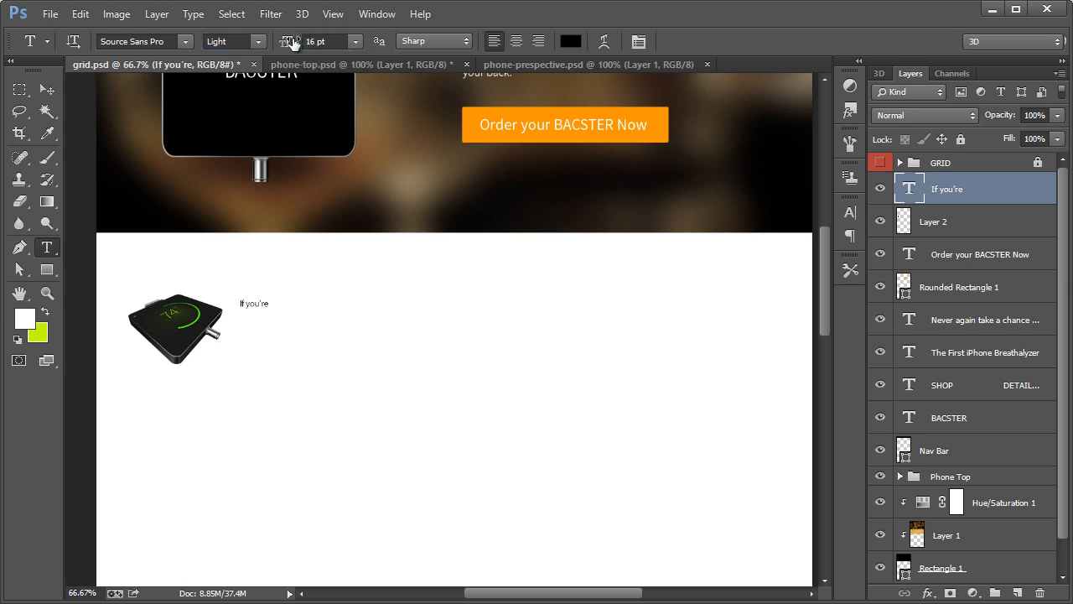
{"action": "left_click", "coordinate": [315, 41]}
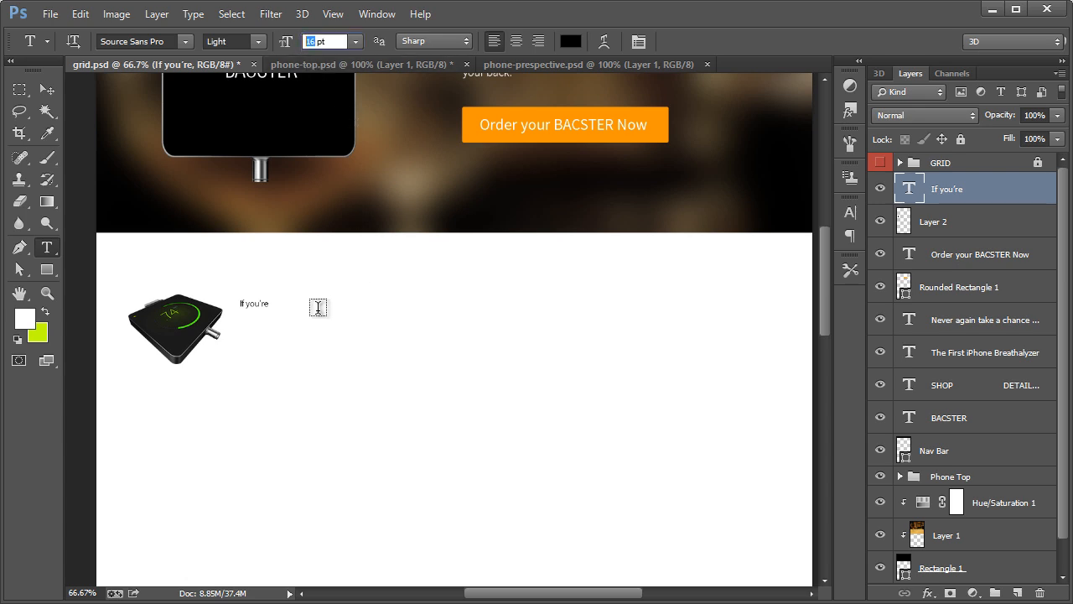
{"action": "type", "text": "20"}
{"action": "key", "text": "Return"}
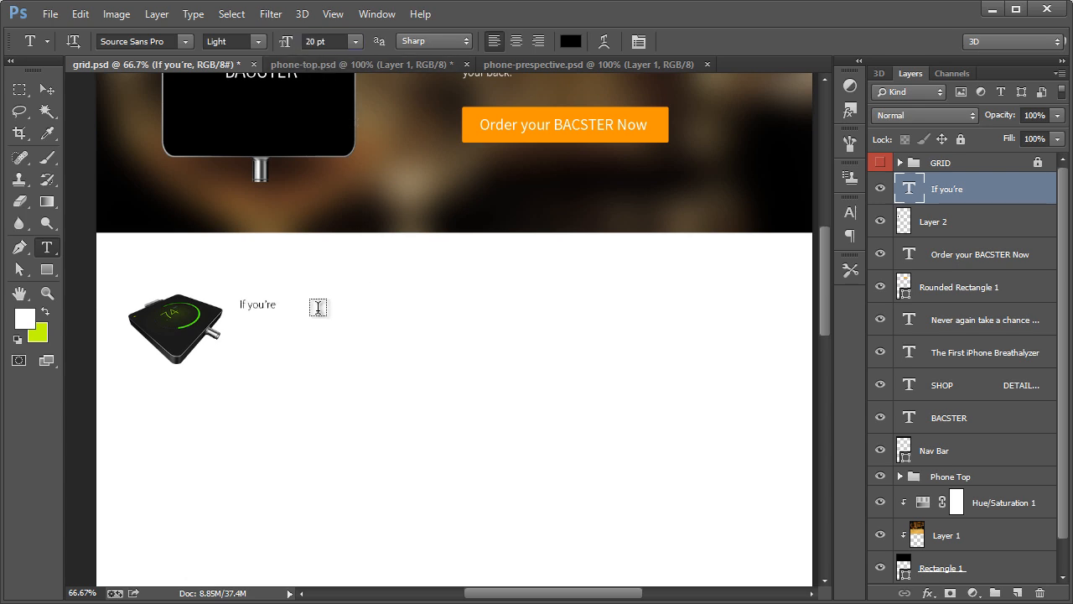
{"action": "left_click", "coordinate": [315, 41]}
{"action": "type", "text": "22"}
{"action": "key", "text": "Return"}
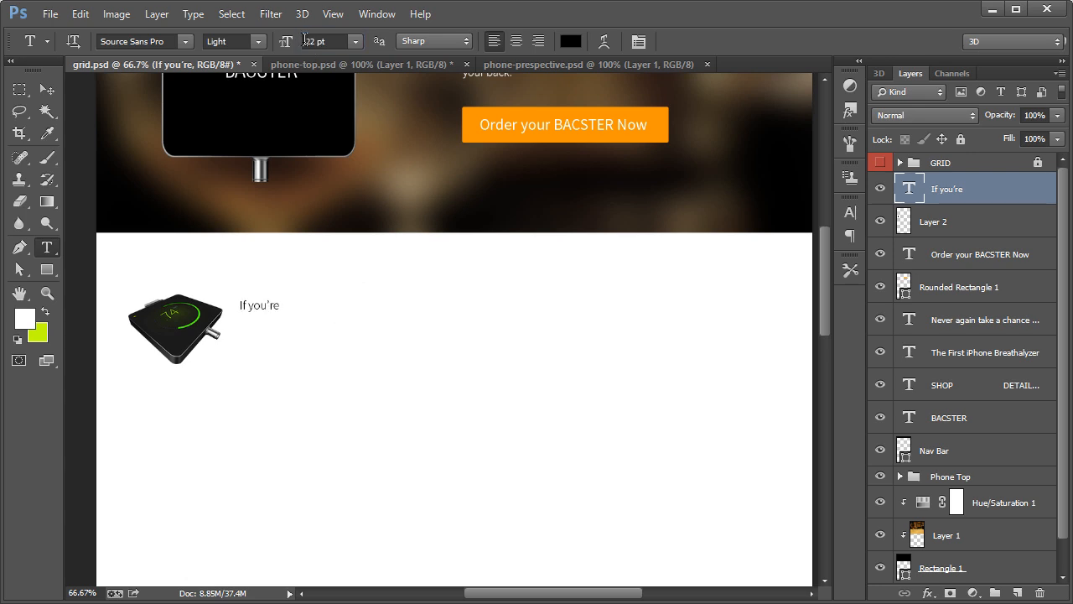
Step: Complete the paragraph beside the device as "If you're under your limit, you're good to know and your BACSTER will be lit green. Hell yeah."
{"action": "left_click", "coordinate": [269, 303]}
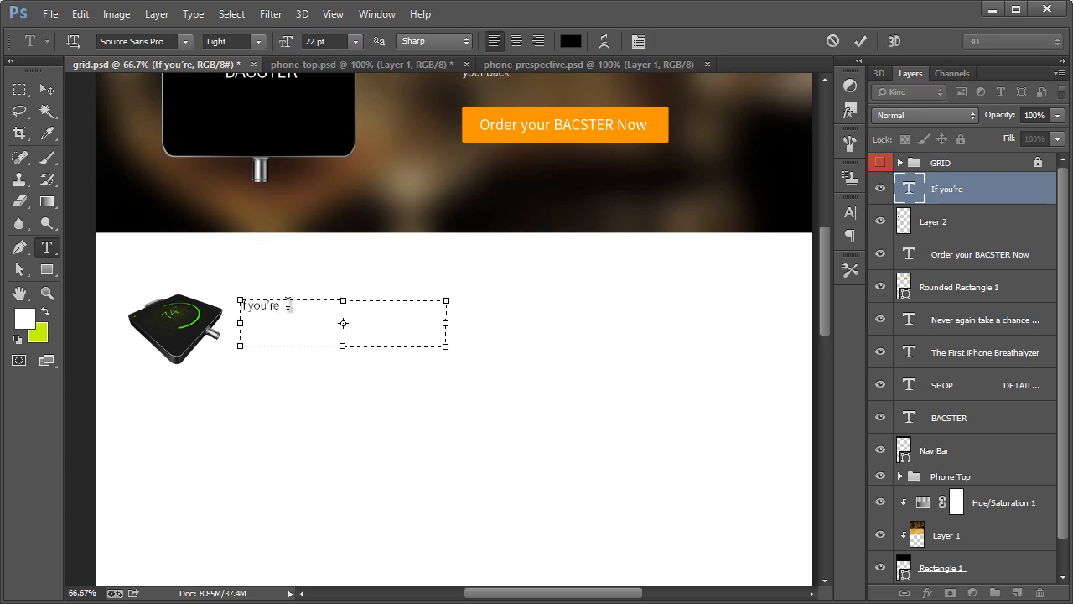
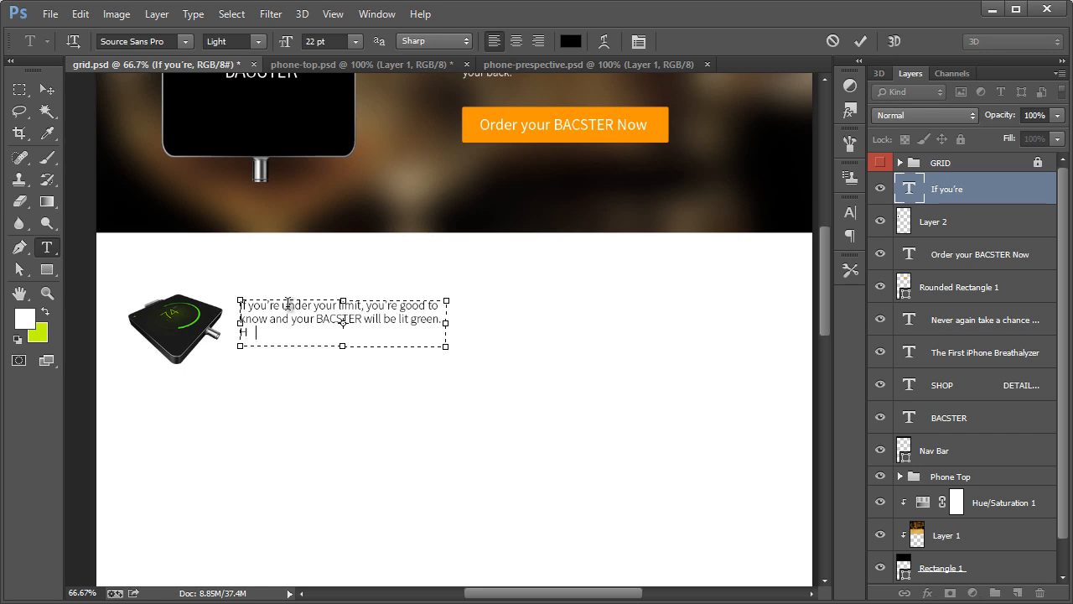
{"action": "left_click", "coordinate": [47, 89]}
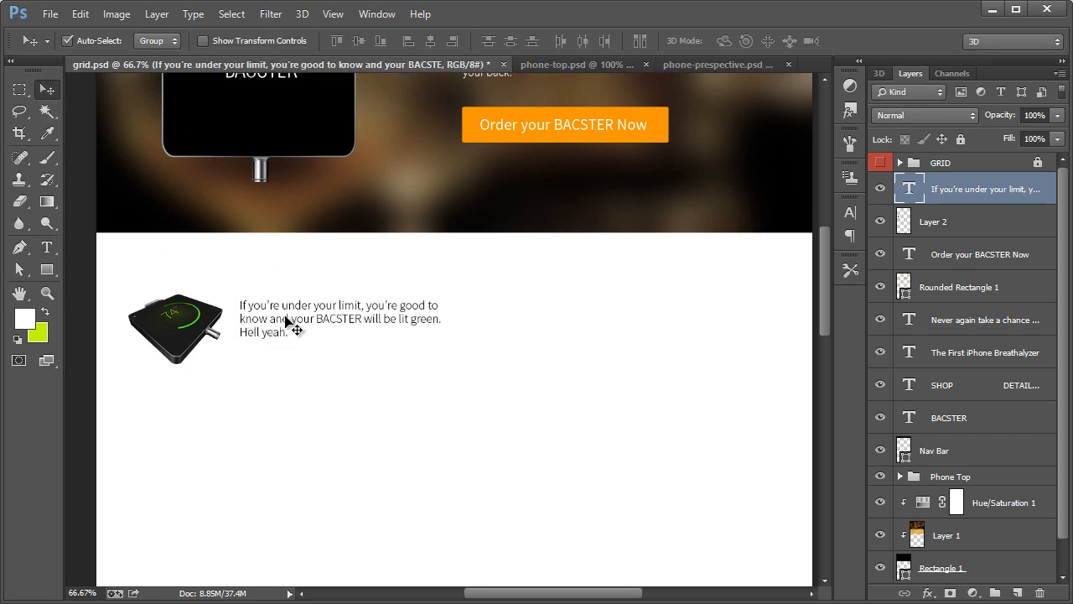
Step: Reduce the font size of the paragraph beside the green device to 18 pt
{"action": "scroll", "coordinate": [335, 334], "scroll_direction": "up", "scroll_amount": 2}
{"action": "scroll", "coordinate": [335, 334], "scroll_direction": "up", "scroll_amount": 2}
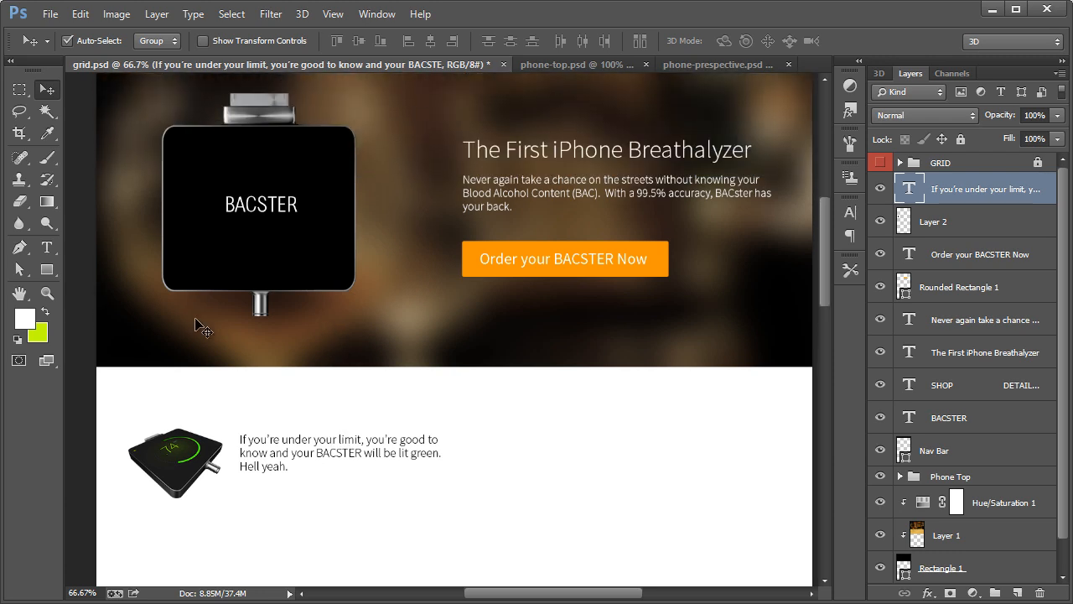
{"action": "left_click", "coordinate": [47, 292]}
{"action": "left_click", "coordinate": [353, 477]}
{"action": "left_click", "coordinate": [353, 477]}
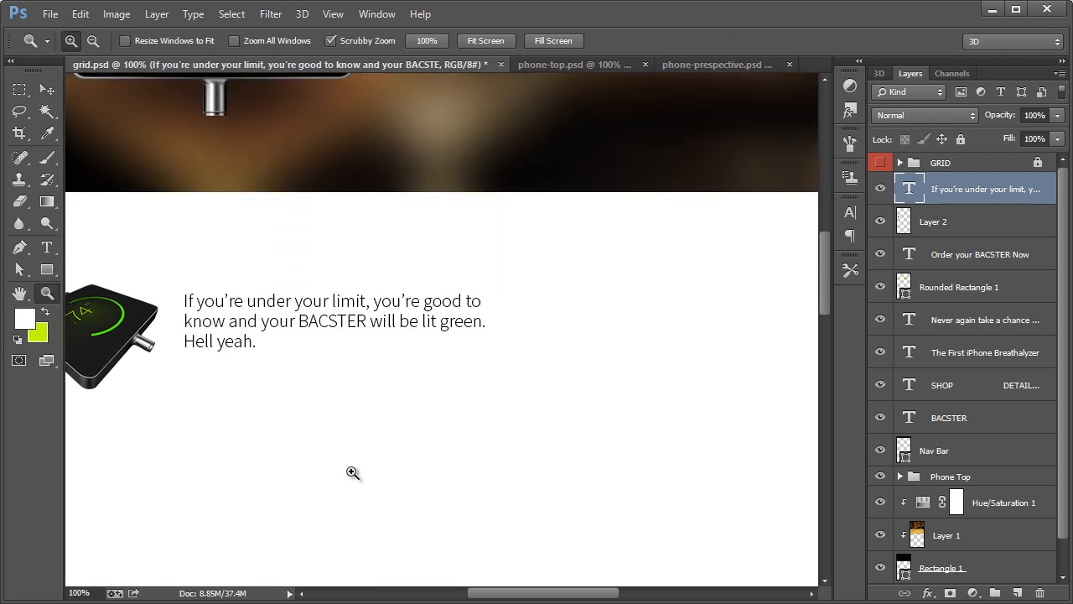
{"action": "left_click", "coordinate": [47, 247]}
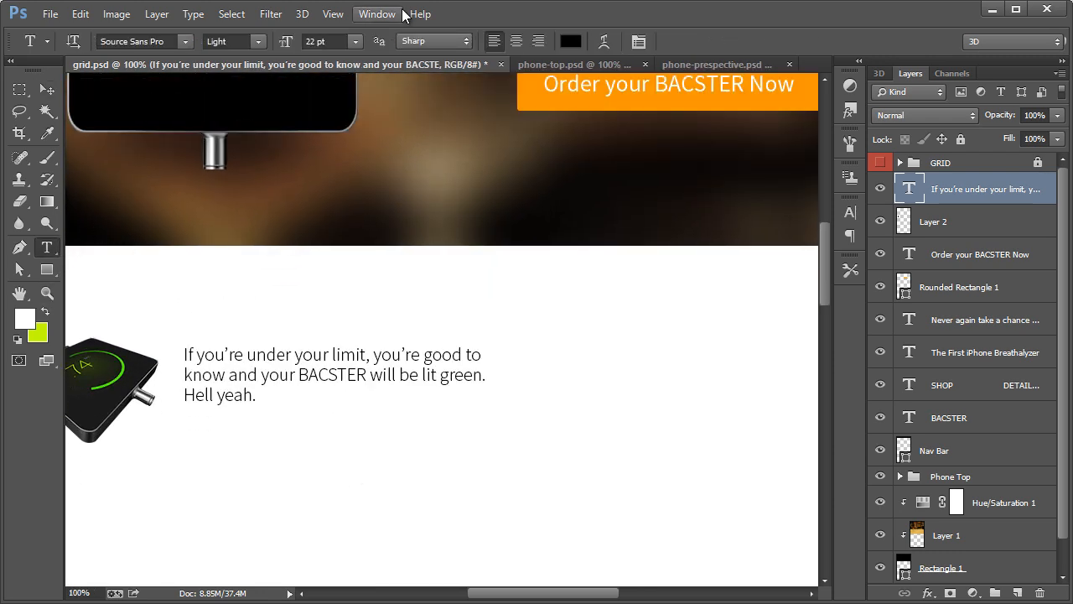
{"action": "left_click", "coordinate": [313, 42]}
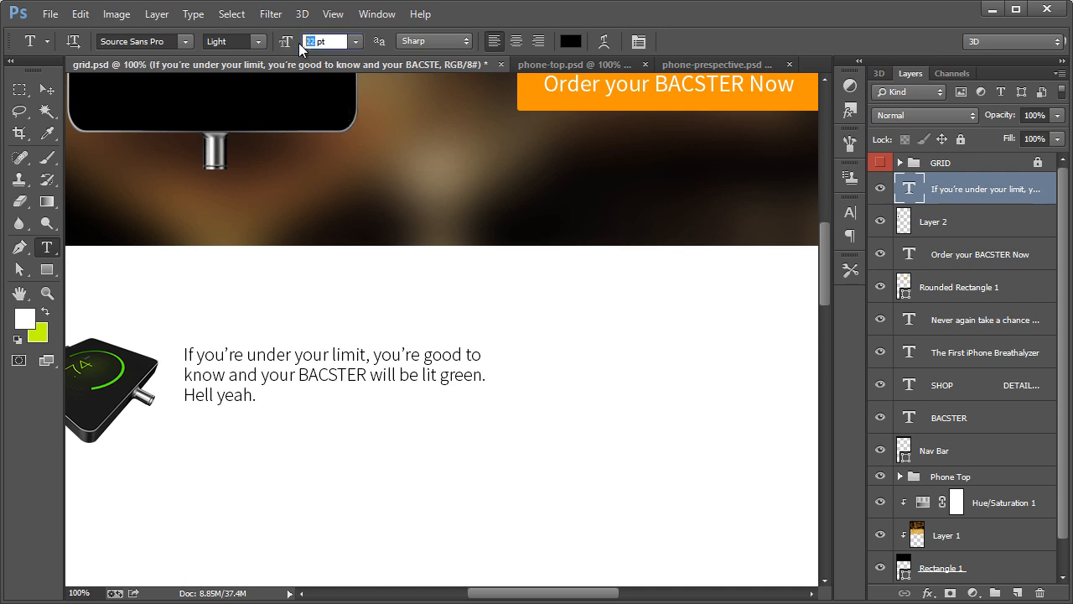
{"action": "type", "text": "18"}
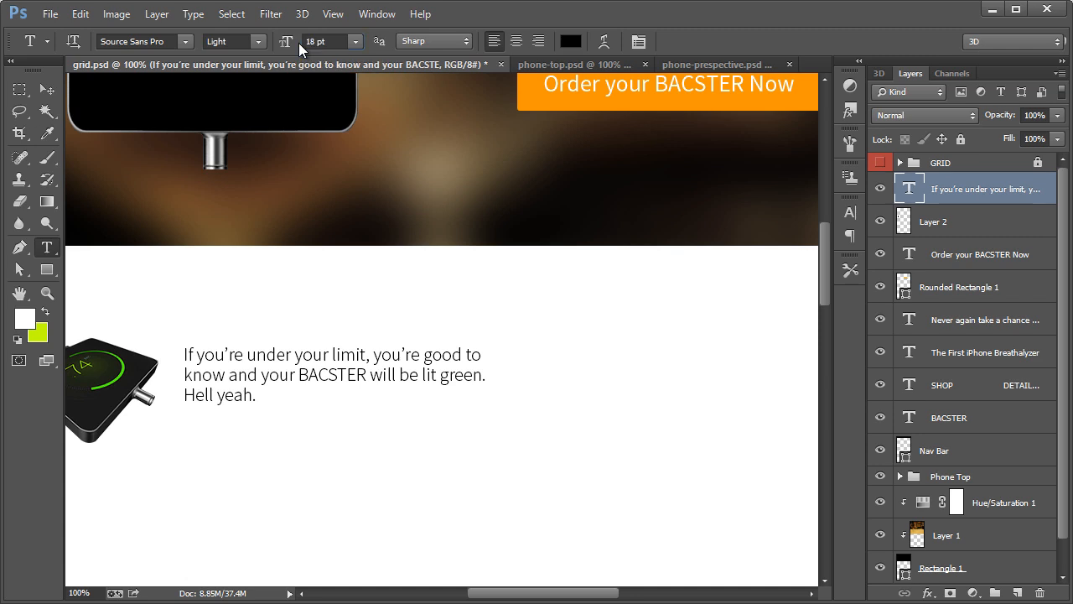
{"action": "key", "text": "Return"}
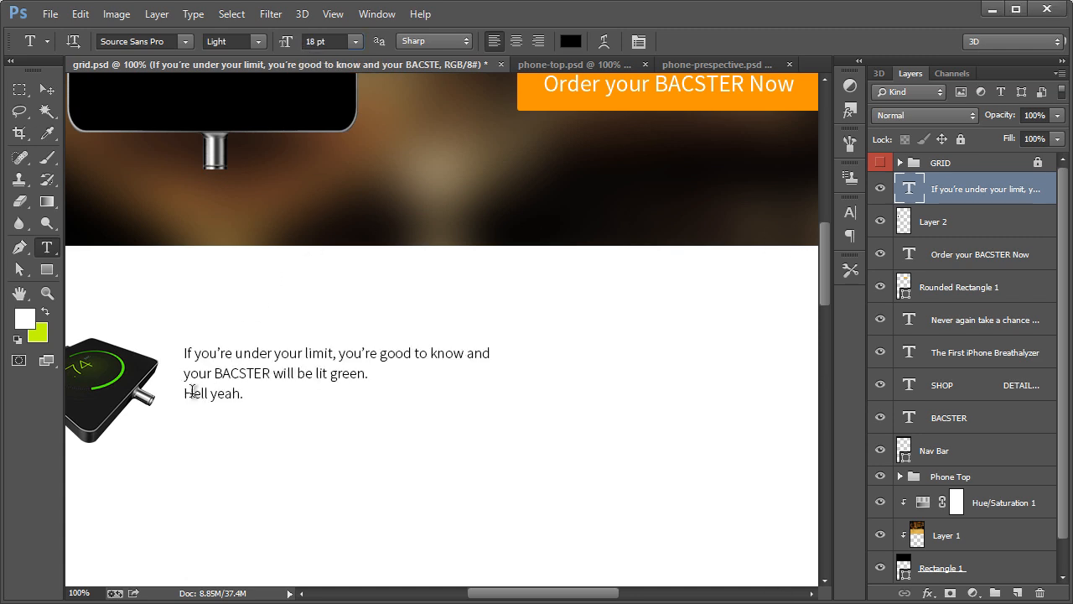
Step: Run the paragraph's last line on as "Hell yeah, life will be good." and move the paragraph slightly down beside the device
{"action": "left_click", "coordinate": [186, 393]}
{"action": "key", "text": "Delete"}
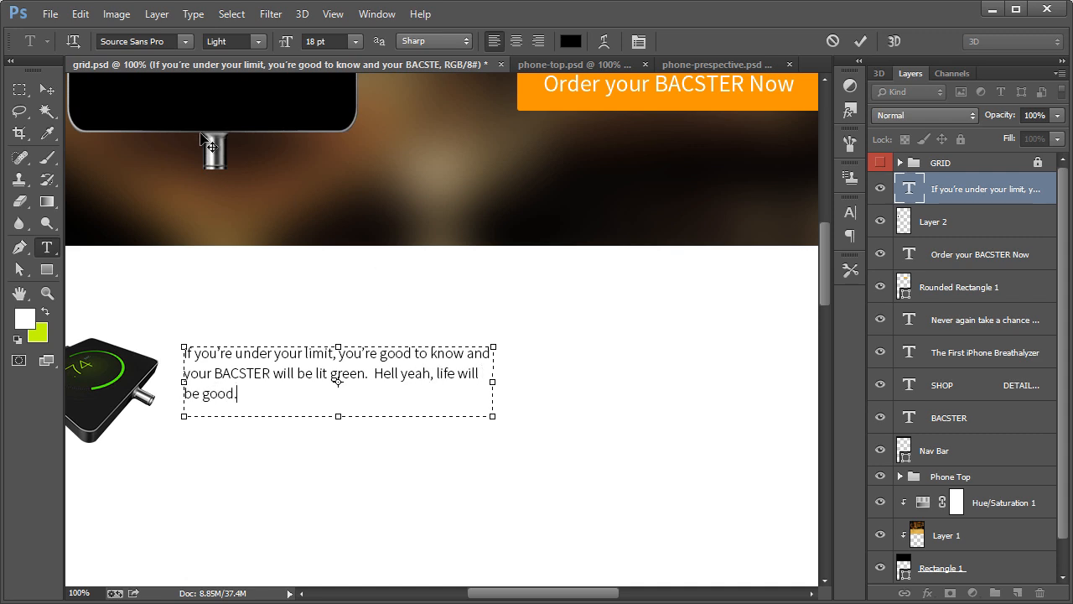
{"action": "left_click", "coordinate": [47, 89]}
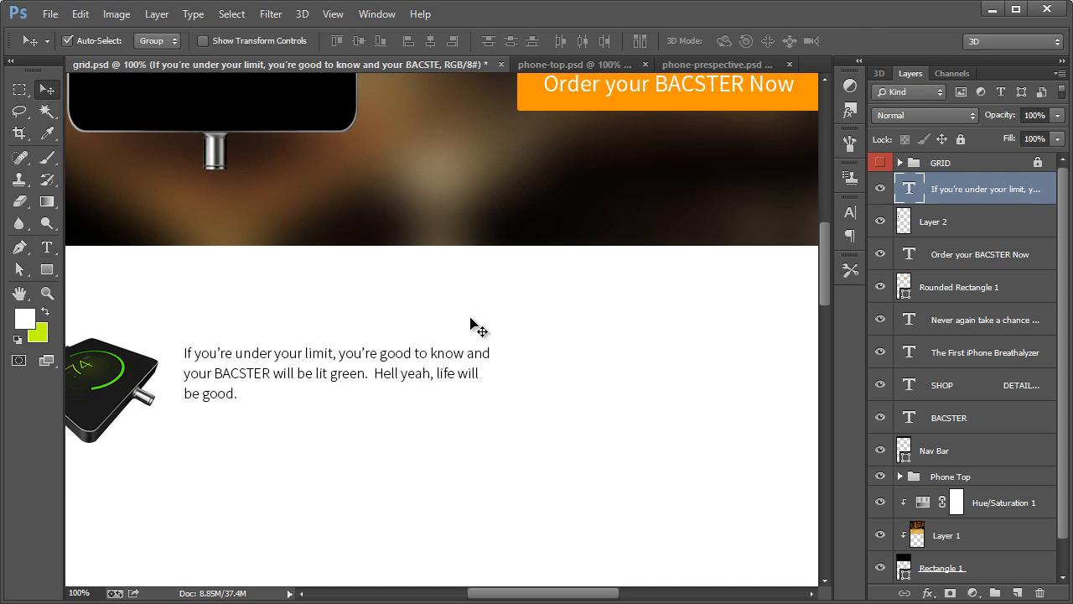
{"action": "left_click_drag", "start_coordinate": [319, 369], "coordinate": [317, 379]}
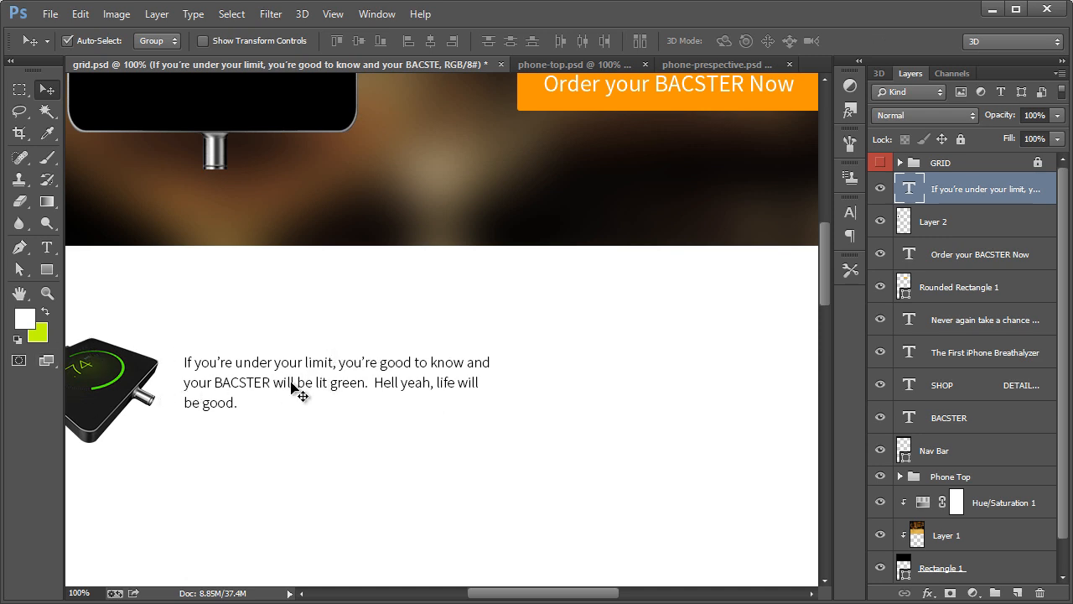
Step: Set Auto-Select to Layer, then duplicate the small device with its paragraph and place the copies level with the originals in the right half
{"action": "left_click", "coordinate": [47, 293]}
{"action": "right_click", "coordinate": [203, 290]}
{"action": "left_click", "coordinate": [372, 395]}
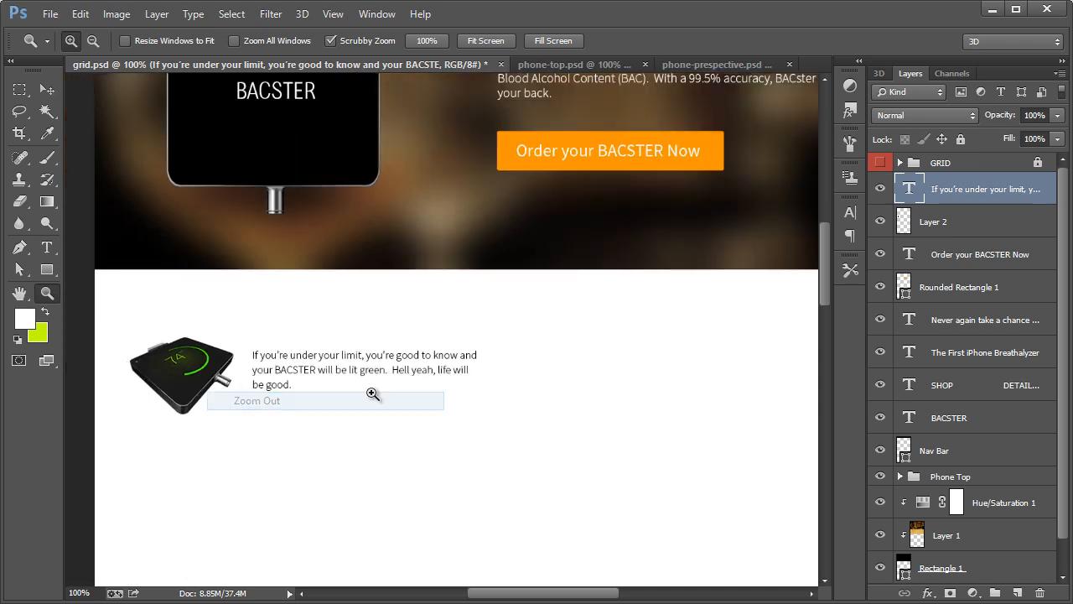
{"action": "left_click", "coordinate": [47, 90]}
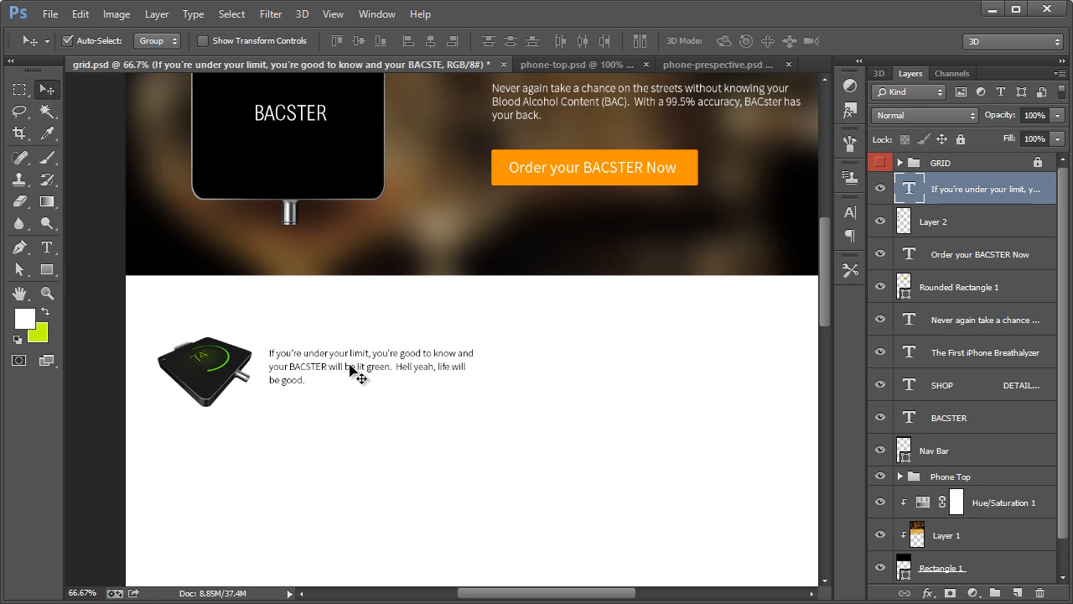
{"action": "left_click", "coordinate": [149, 55]}
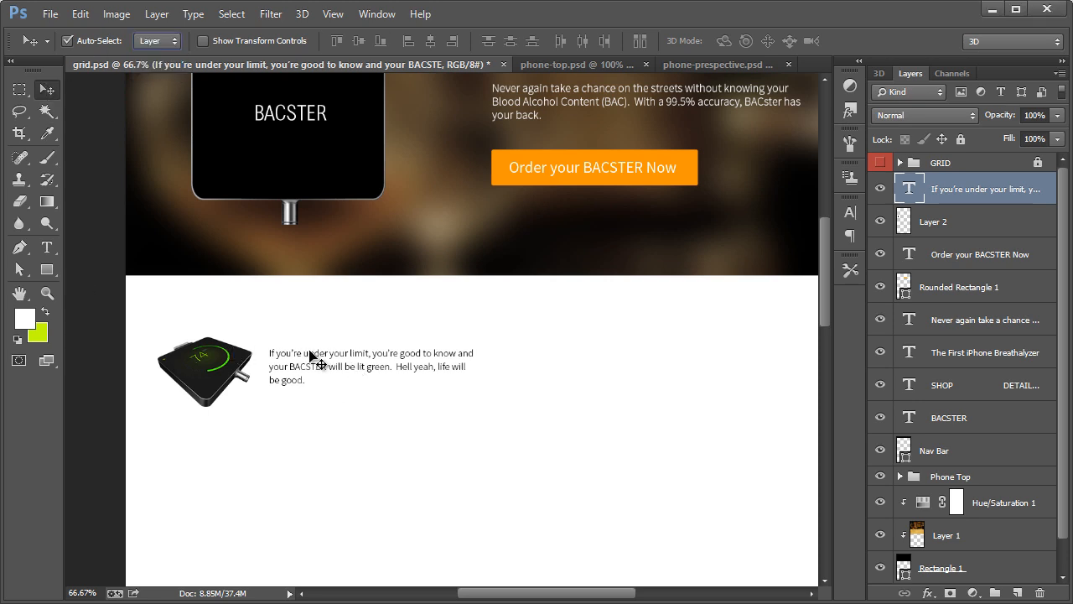
{"action": "left_click", "coordinate": [209, 367], "text": "shift"}
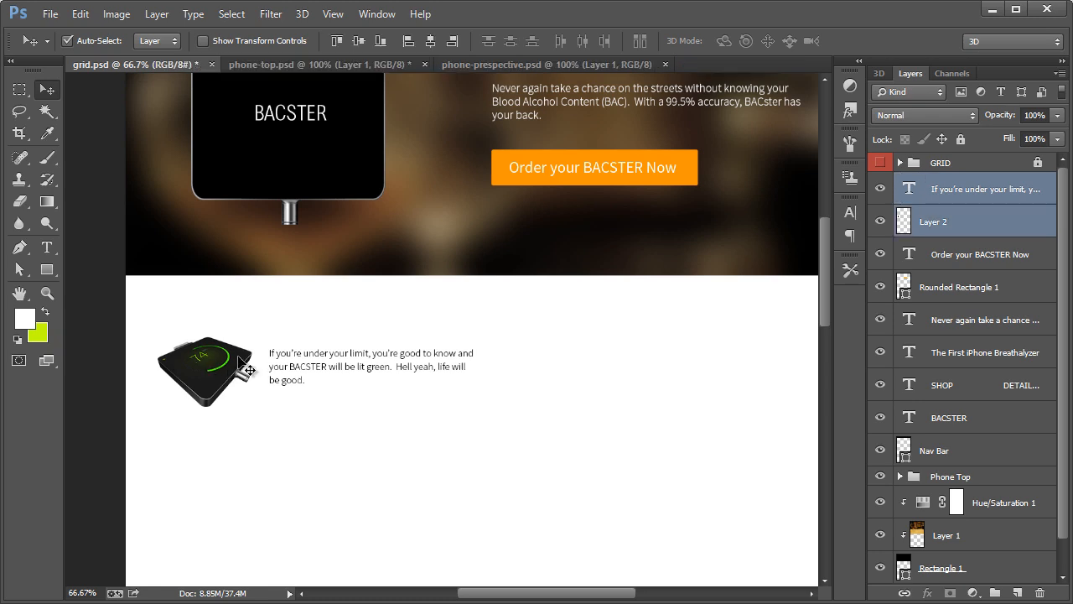
{"action": "left_click", "coordinate": [666, 256]}
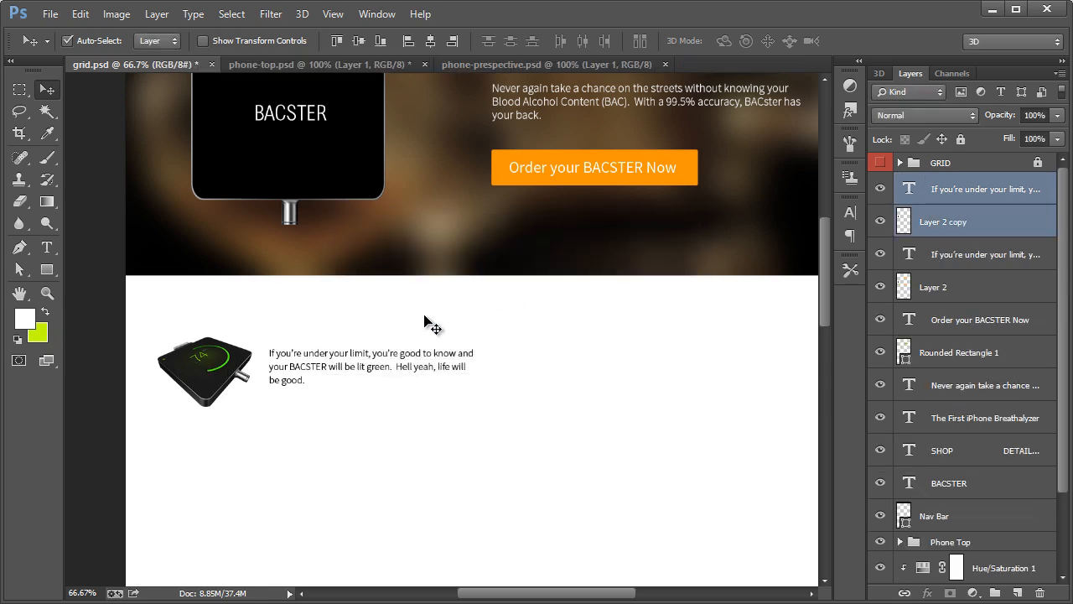
{"action": "left_click_drag", "start_coordinate": [198, 380], "coordinate": [544, 380]}
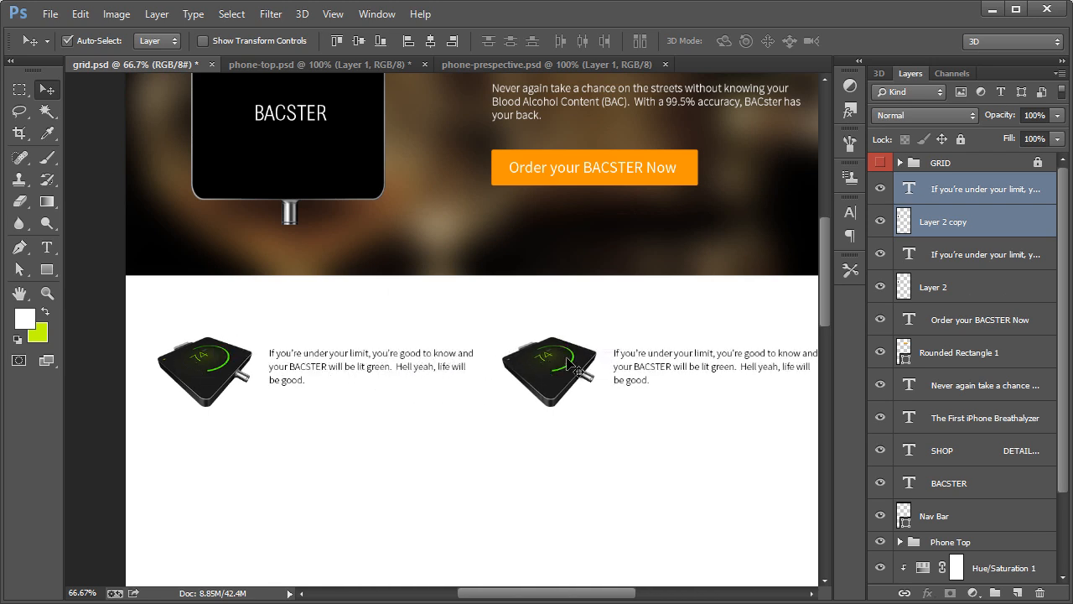
Step: Align the duplicated device and paragraph with the grid columns of the right half, showing the GRID group only for the alignment
{"action": "left_click", "coordinate": [880, 164]}
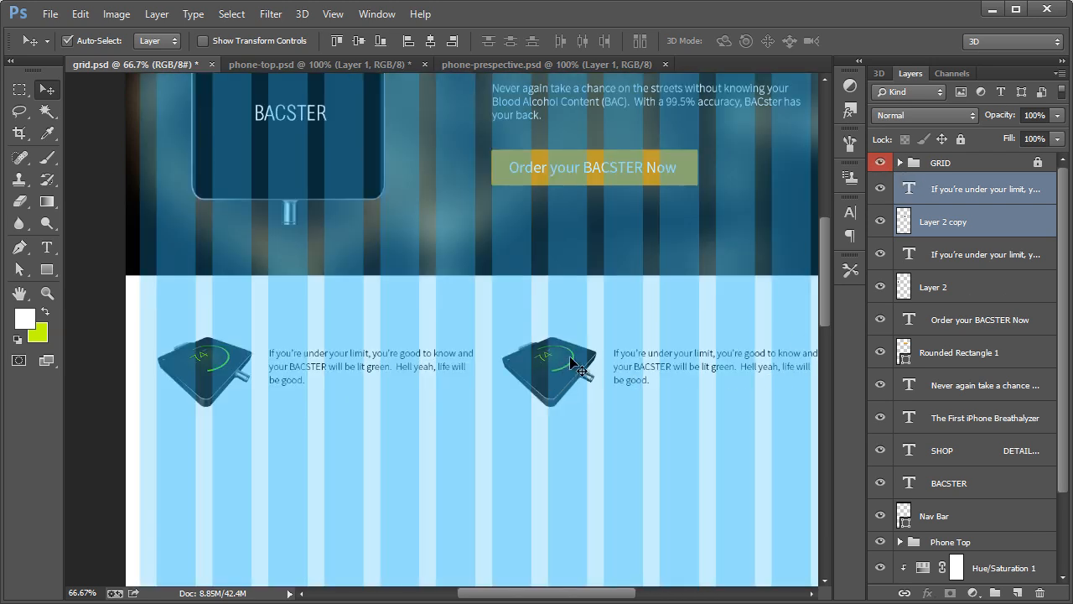
{"action": "left_click_drag", "start_coordinate": [586, 592], "coordinate": [610, 597]}
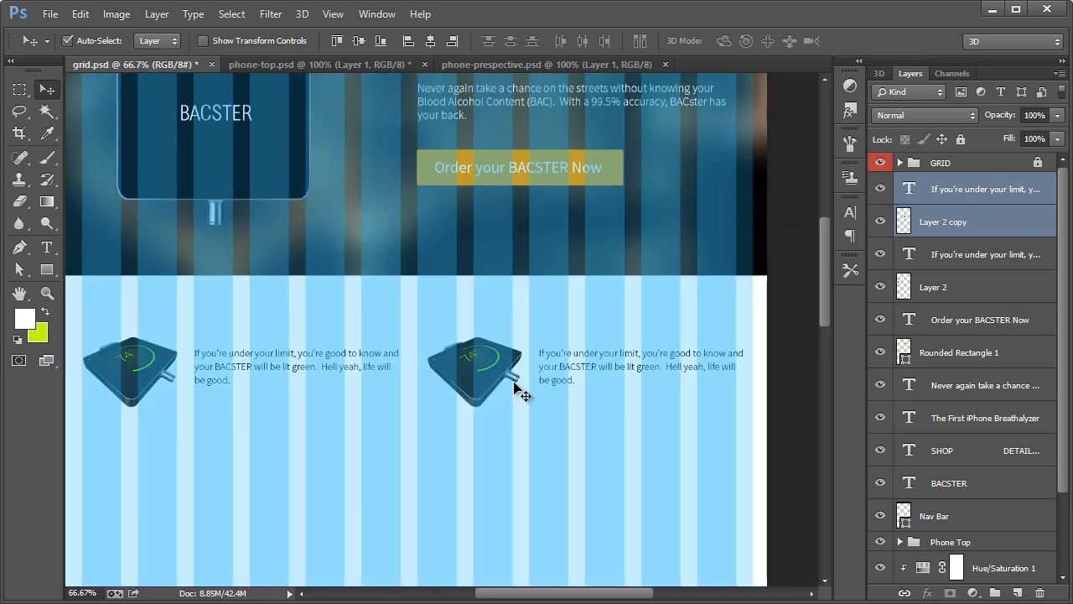
{"action": "left_click_drag", "start_coordinate": [518, 382], "coordinate": [515, 382]}
{"action": "key", "text": "Left"}
{"action": "key", "text": "Left"}
{"action": "key", "text": "Left"}
{"action": "key", "text": "Left"}
{"action": "key", "text": "Left"}
{"action": "key", "text": "Left"}
{"action": "key", "text": "Left"}
{"action": "key", "text": "Left"}
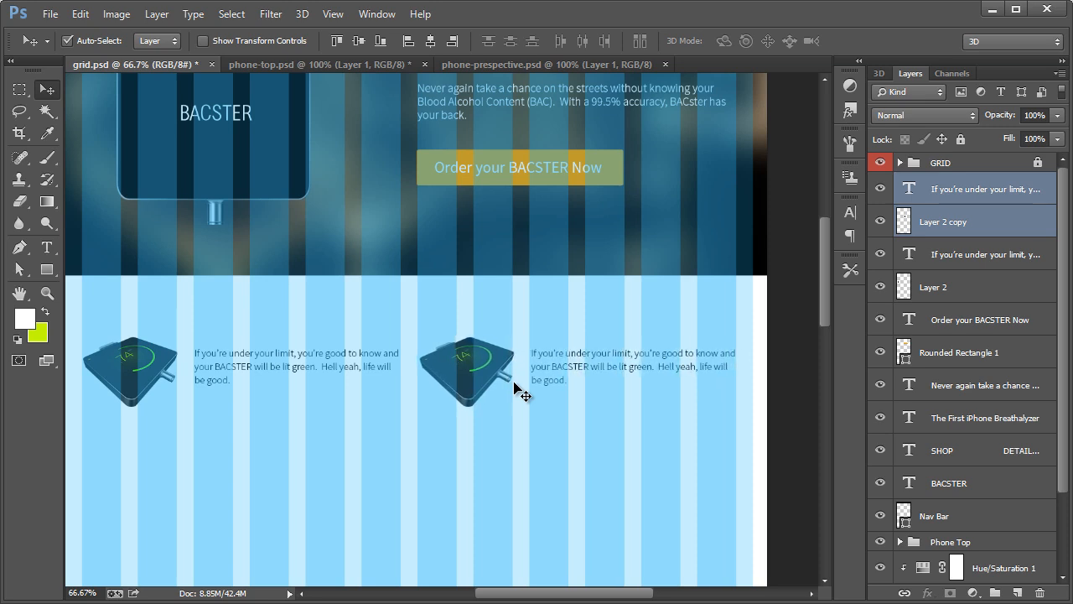
{"action": "left_click", "coordinate": [529, 430]}
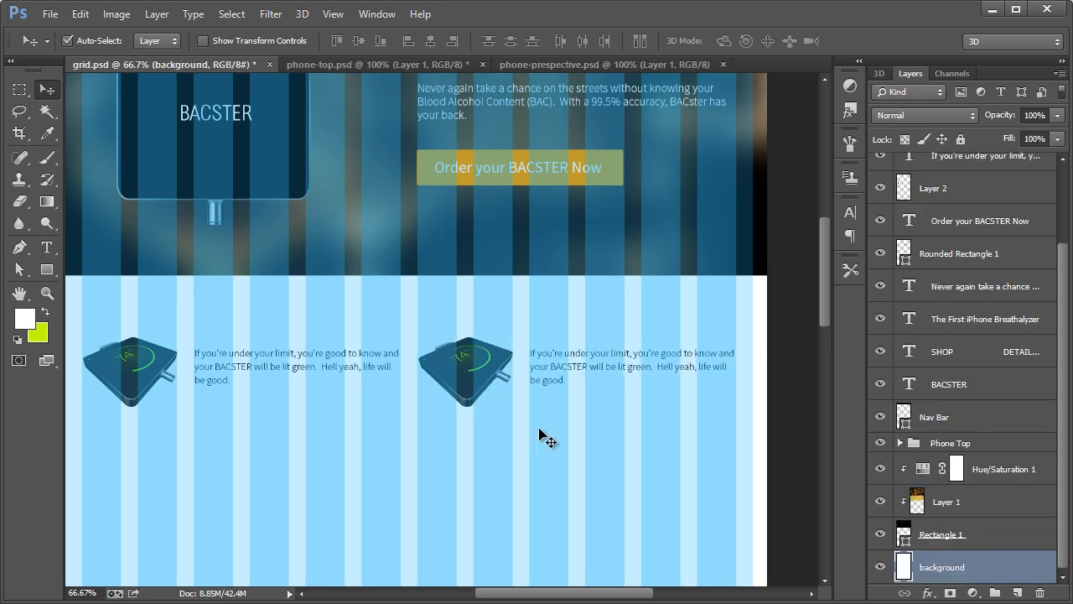
{"action": "left_click", "coordinate": [783, 396]}
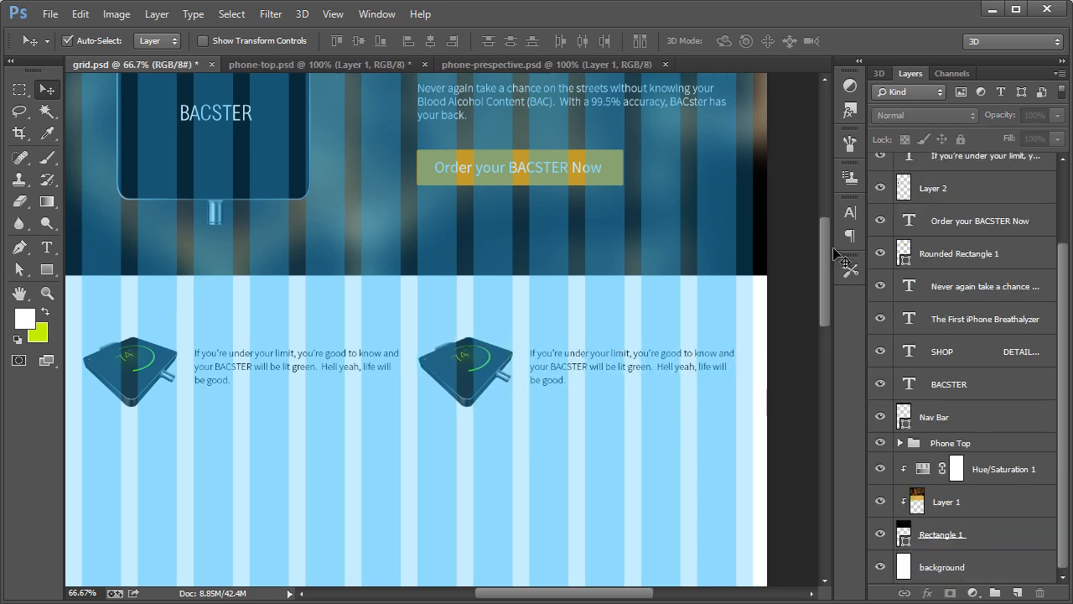
{"action": "left_click", "coordinate": [1061, 233]}
{"action": "left_click", "coordinate": [881, 165]}
Step: Recolour the duplicated device's green ring to red with a Hue/Saturation adjustment, setting Hue to -123
{"action": "left_click", "coordinate": [497, 369]}
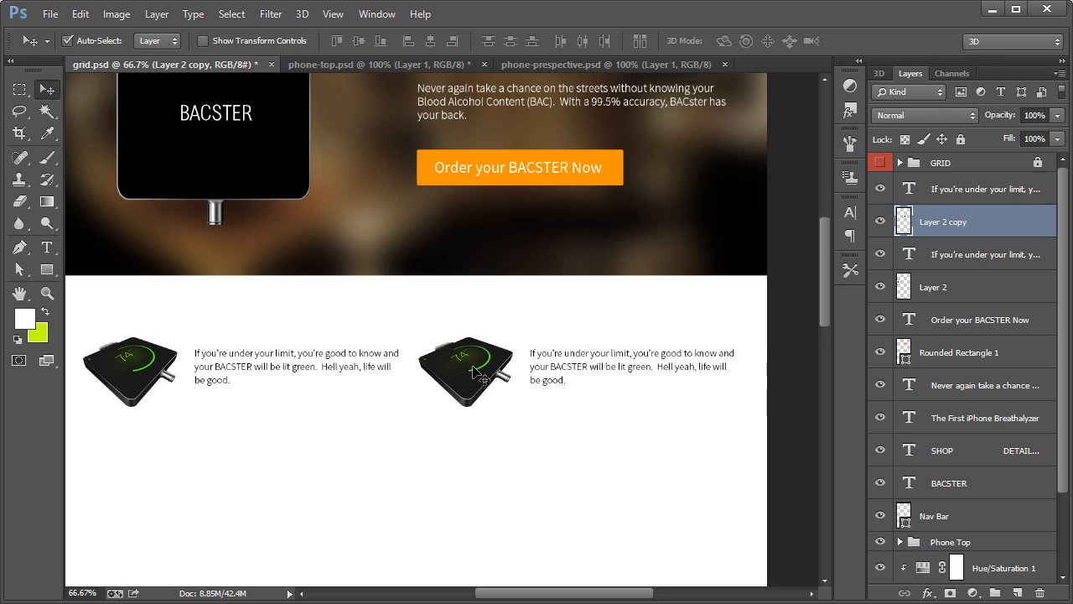
{"action": "left_click", "coordinate": [117, 14]}
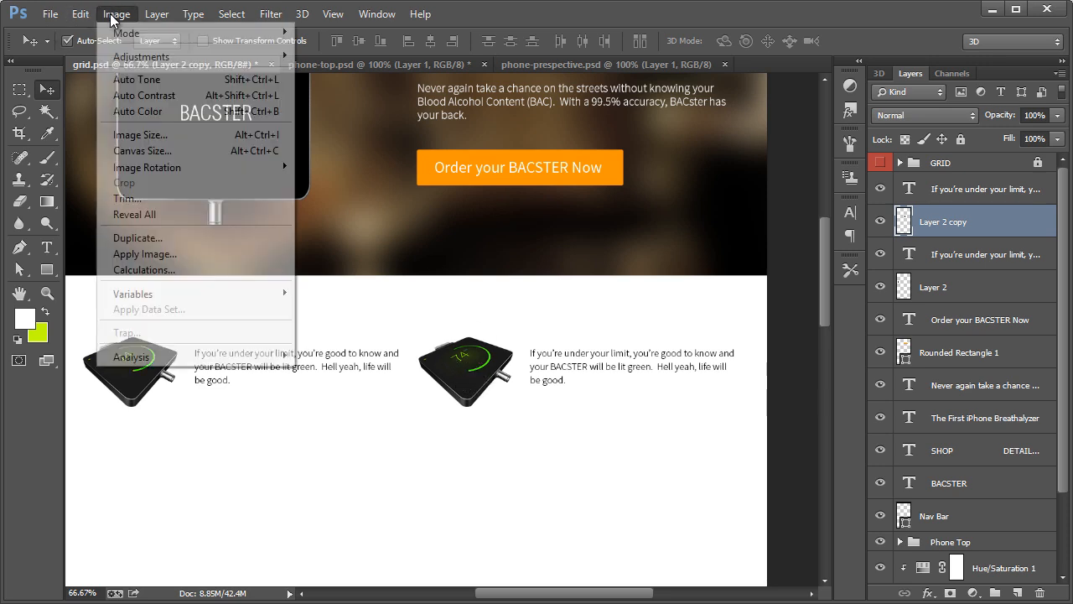
{"action": "mouse_move", "coordinate": [138, 57]}
{"action": "left_click", "coordinate": [344, 143]}
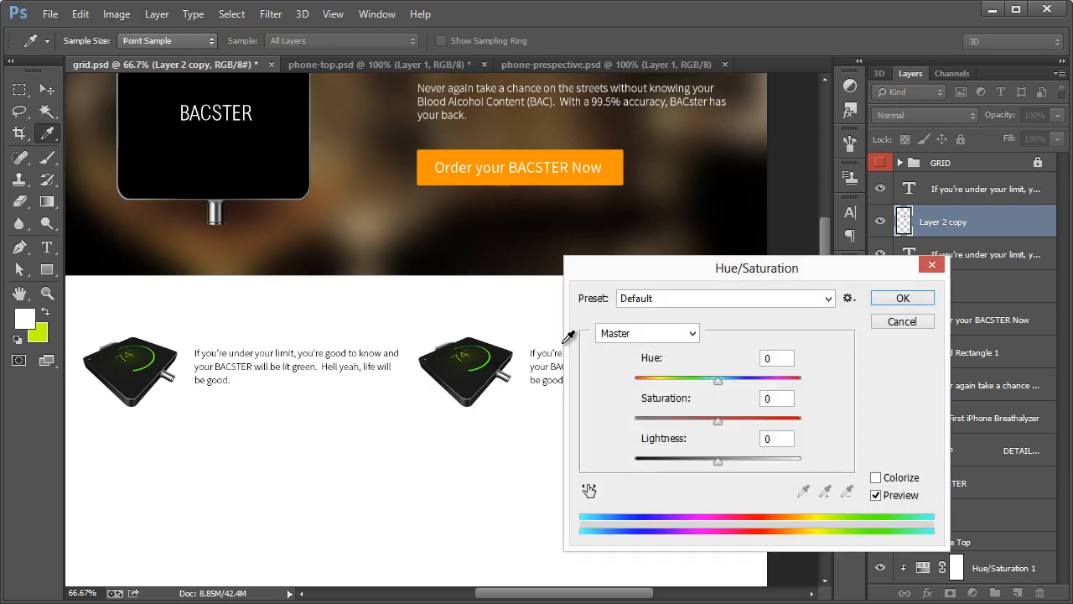
{"action": "left_click_drag", "start_coordinate": [716, 380], "coordinate": [655, 386]}
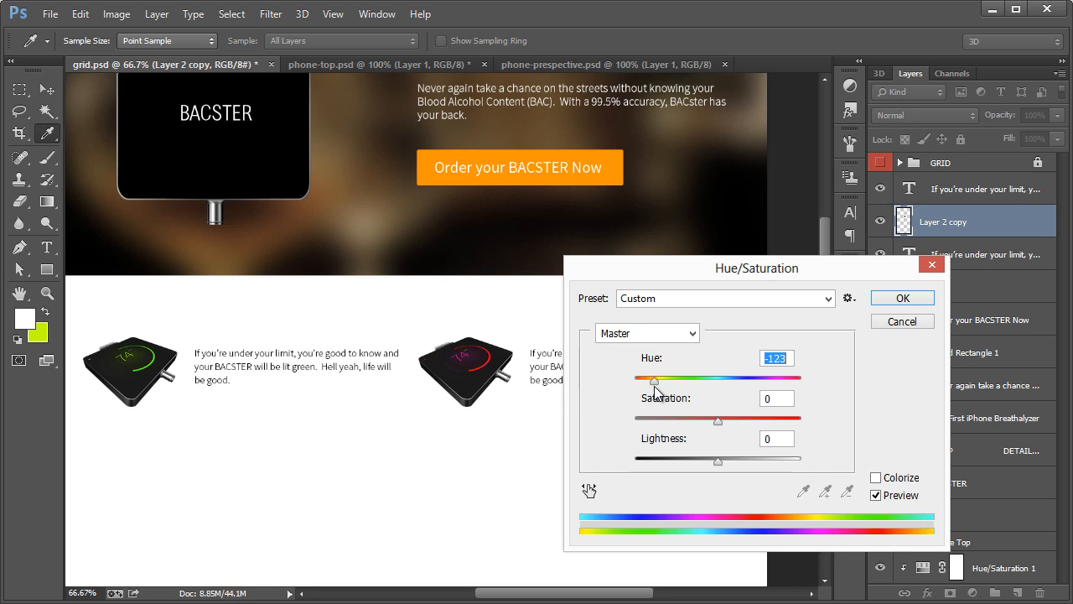
{"action": "left_click", "coordinate": [890, 302]}
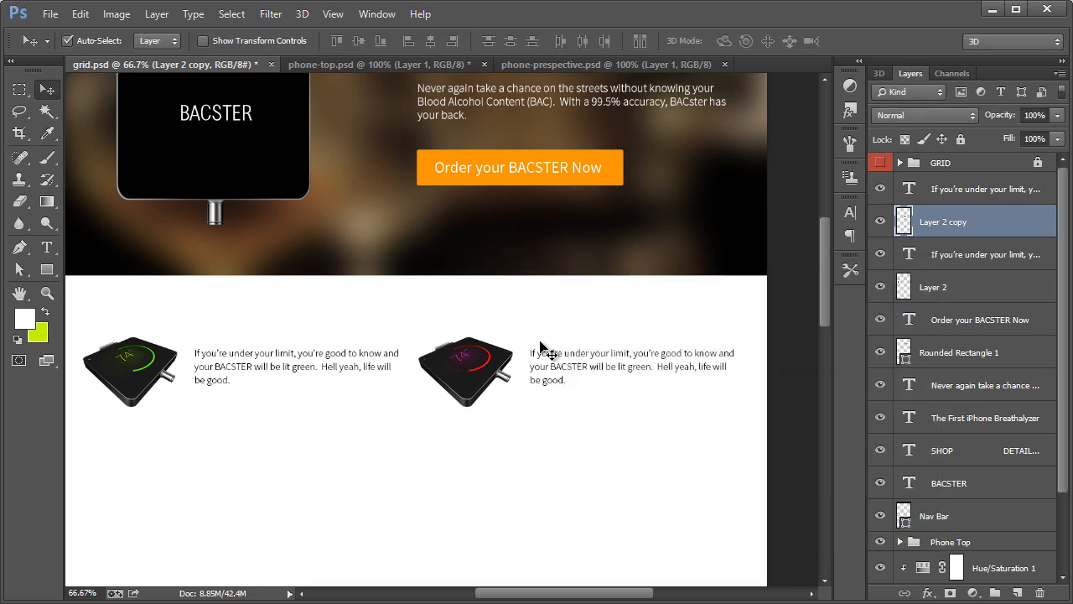
Step: Replace the paragraph beside the red device with text starting "If you're over your limit, you'll know it for certain with our insanely bright"
{"action": "mouse_move", "coordinate": [486, 595]}
{"action": "left_mouse_down"}
{"action": "mouse_move", "coordinate": [475, 595]}
{"action": "mouse_move", "coordinate": [485, 595]}
{"action": "left_mouse_up"}
{"action": "left_click", "coordinate": [47, 247]}
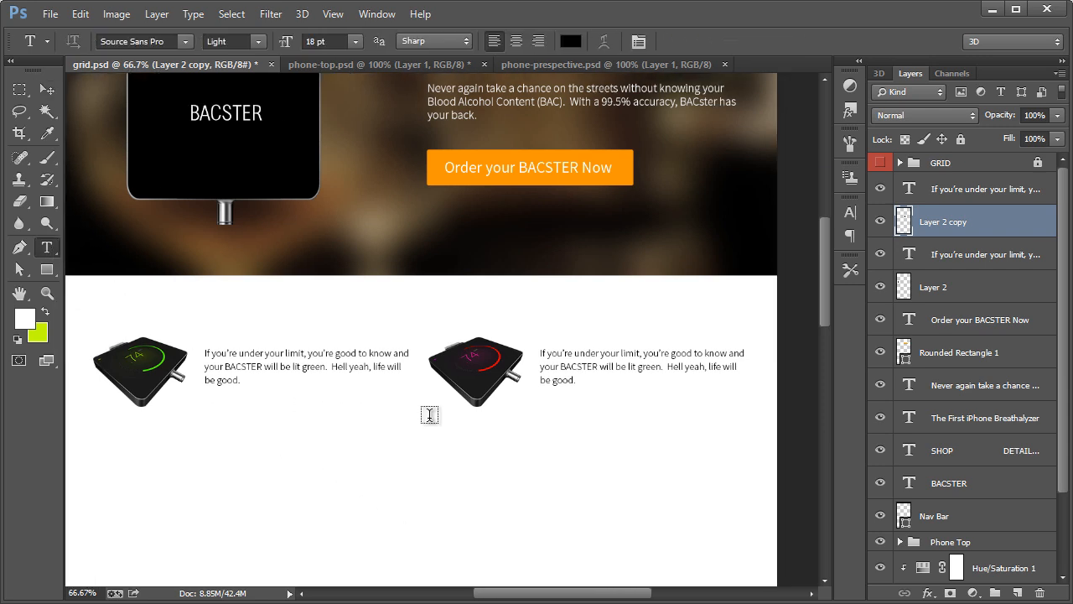
{"action": "left_click", "coordinate": [560, 379]}
{"action": "left_click", "coordinate": [47, 292]}
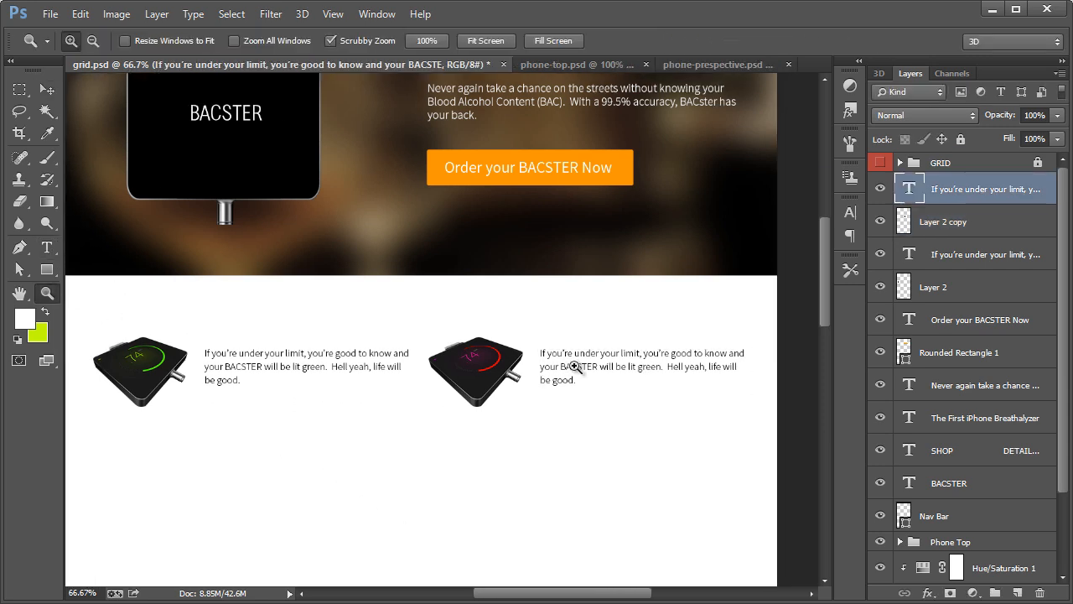
{"action": "left_click", "coordinate": [651, 373]}
{"action": "left_click_drag", "start_coordinate": [568, 598], "coordinate": [584, 599]}
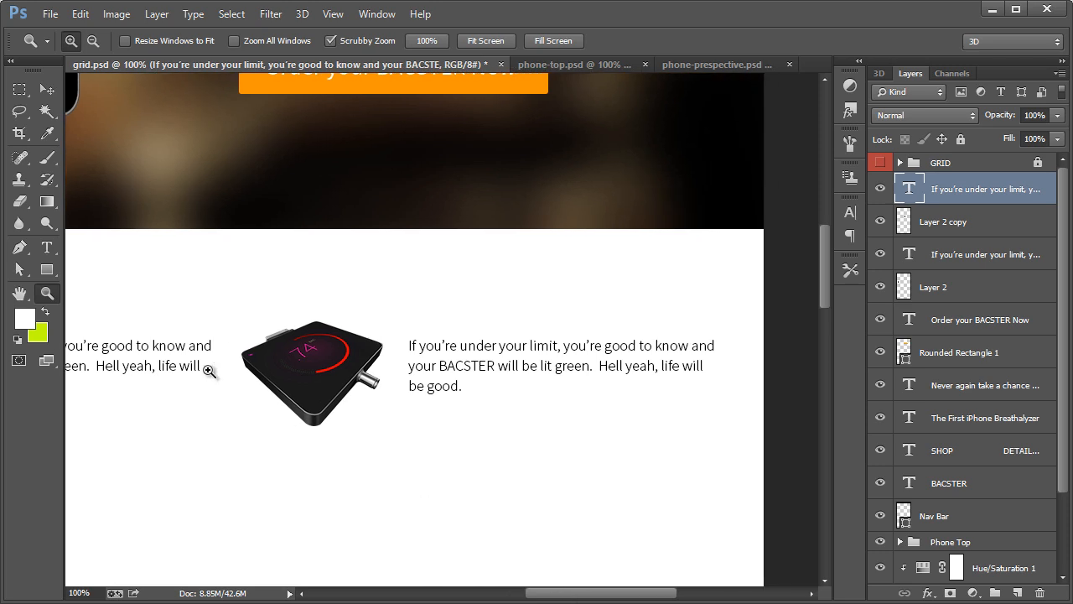
{"action": "left_click", "coordinate": [47, 248]}
{"action": "left_click", "coordinate": [469, 387]}
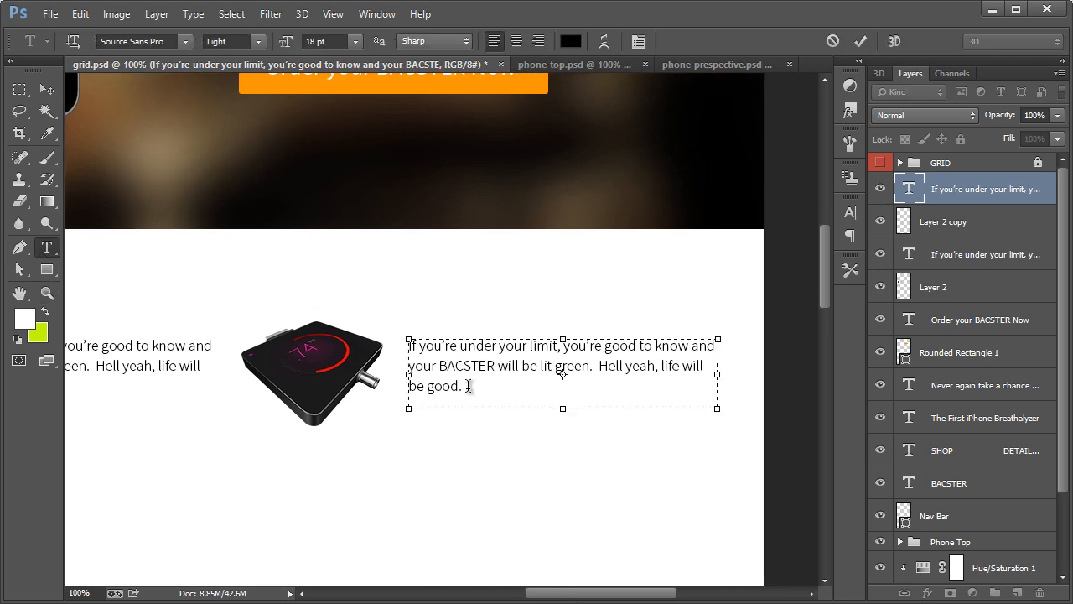
{"action": "left_click_drag", "start_coordinate": [470, 387], "coordinate": [394, 341]}
{"action": "type", "text": "If"}
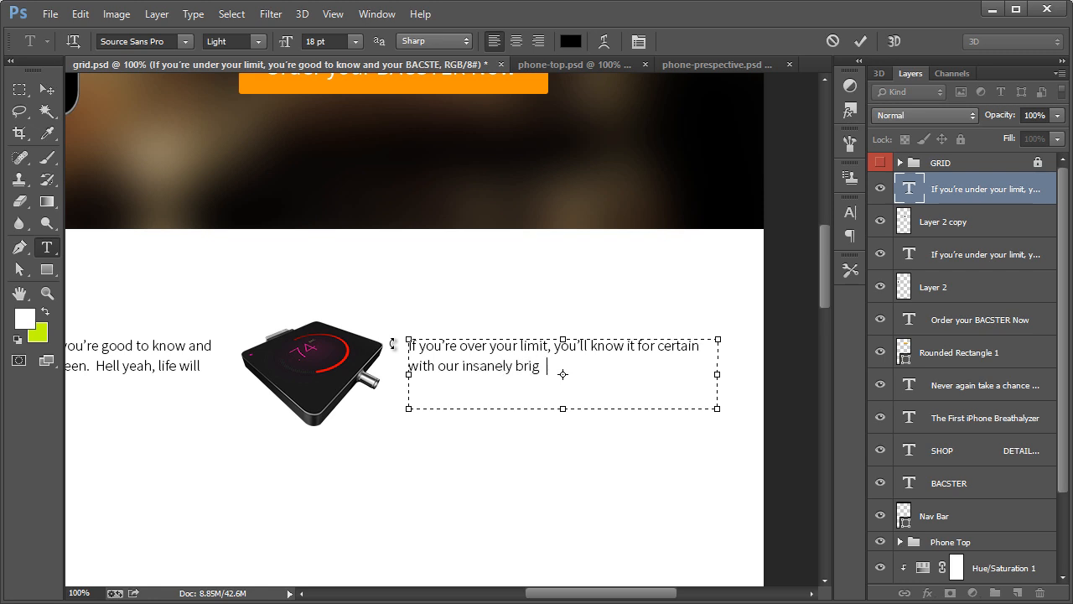
Step: Finish the paragraph beside the red device with "bright red display. If you get behind a wheel, you’re an idiot."
{"action": "type", "text": "G. If you"}
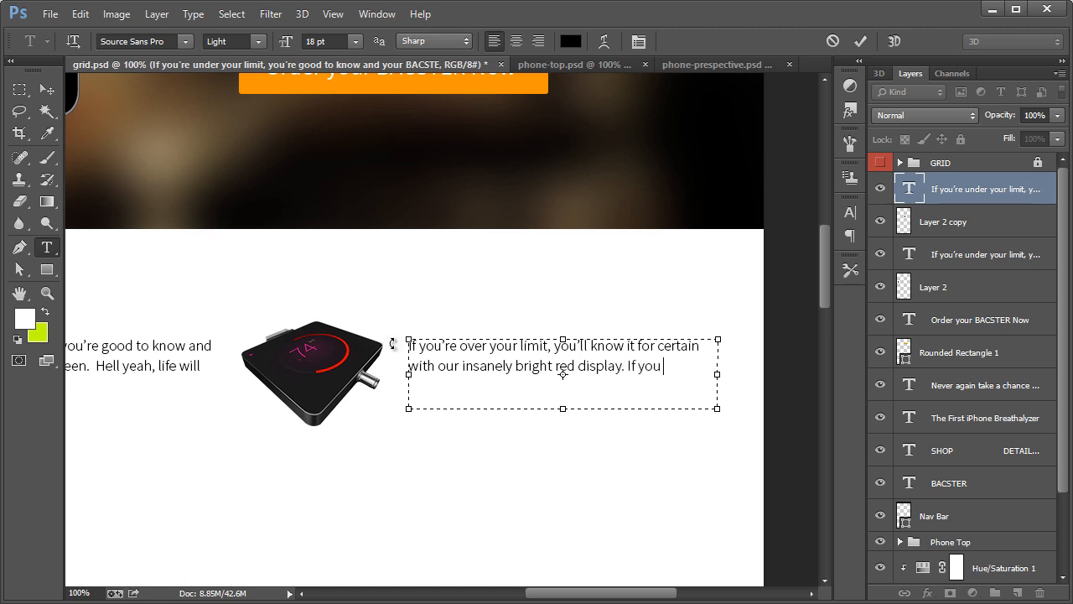
{"action": "type", "text": " get behind a car, you’re an idiot."}
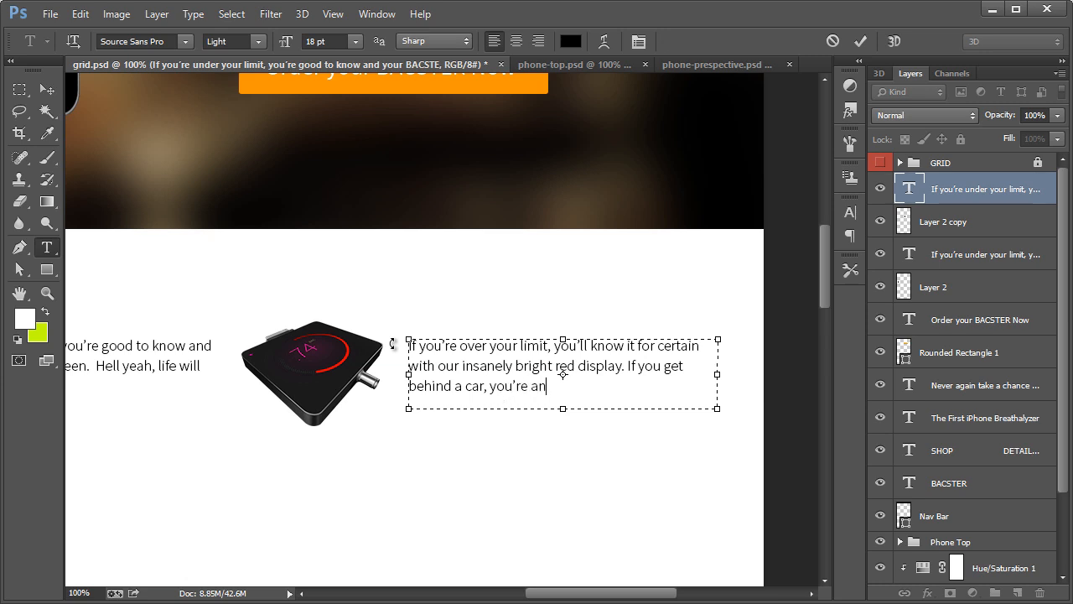
{"action": "left_click", "coordinate": [47, 91]}
{"action": "left_click", "coordinate": [47, 247]}
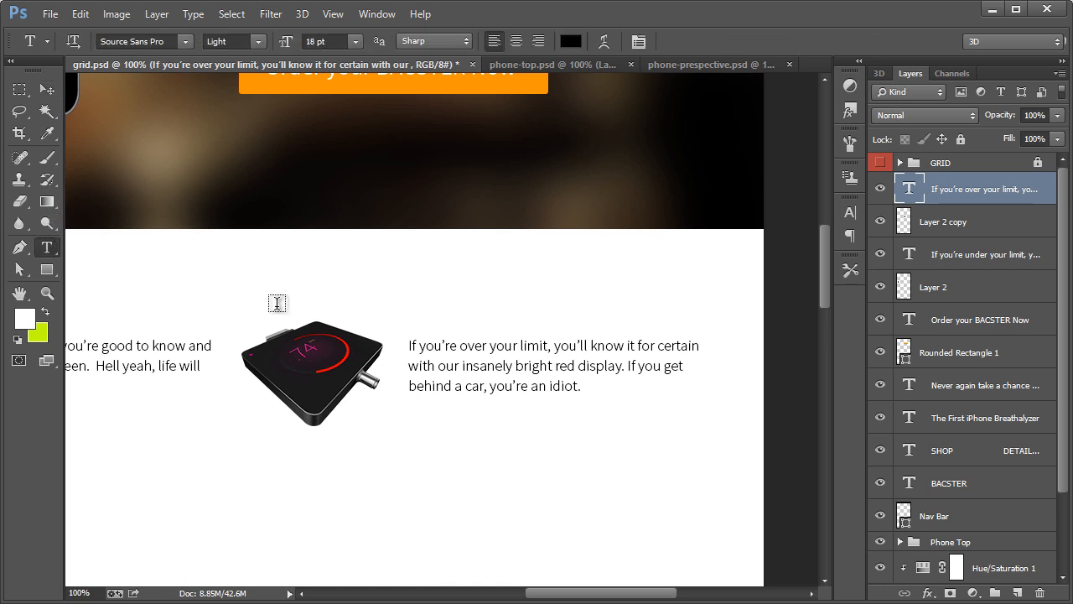
{"action": "double_click", "coordinate": [475, 386]}
{"action": "type", "text": "wheel"}
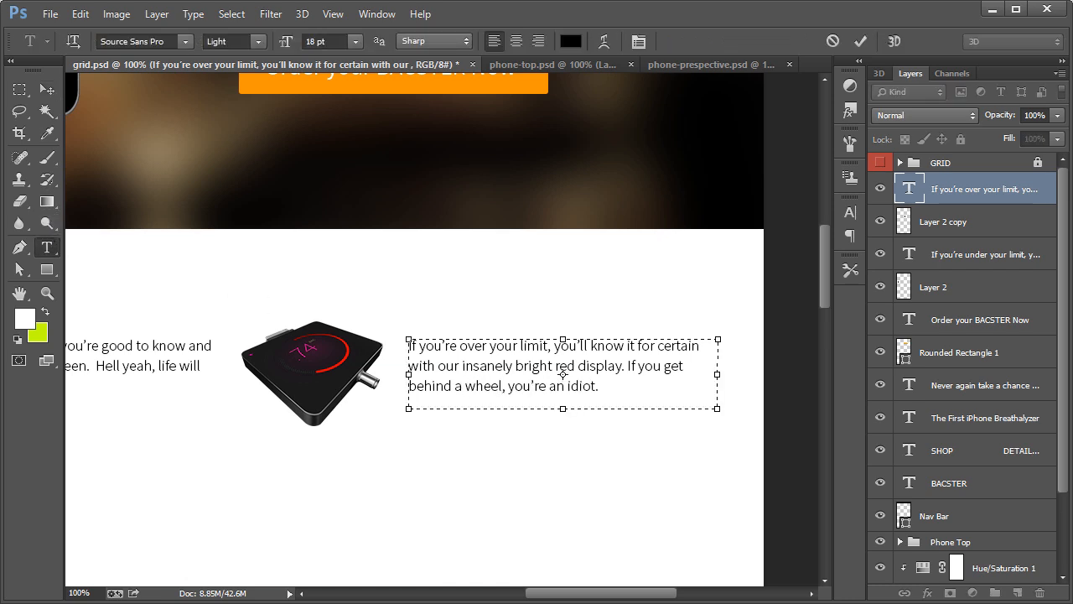
{"action": "left_click", "coordinate": [52, 88]}
Step: Scale the green and red devices together down to about 83% and apply the transformation
{"action": "left_click_drag", "start_coordinate": [567, 596], "coordinate": [535, 596]}
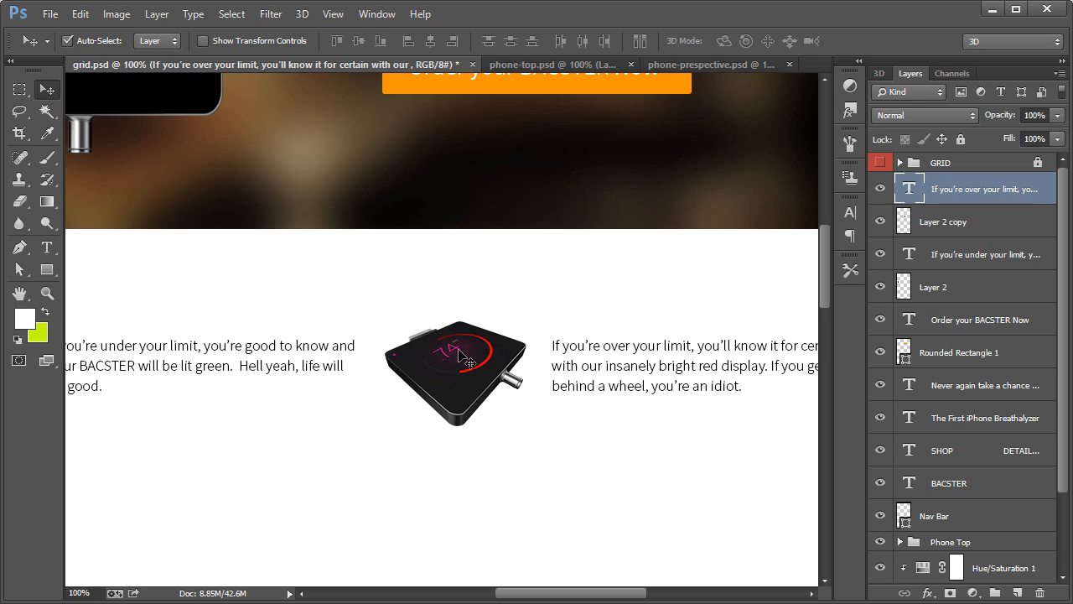
{"action": "left_click_drag", "start_coordinate": [503, 592], "coordinate": [474, 577]}
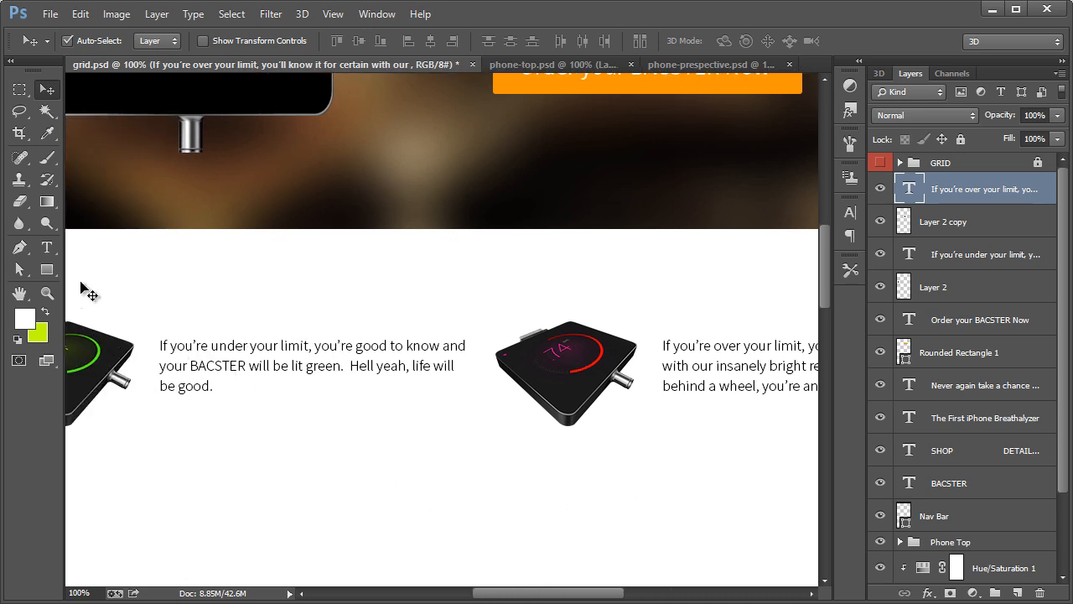
{"action": "left_click", "coordinate": [48, 292]}
{"action": "right_click", "coordinate": [238, 300]}
{"action": "left_click", "coordinate": [285, 409]}
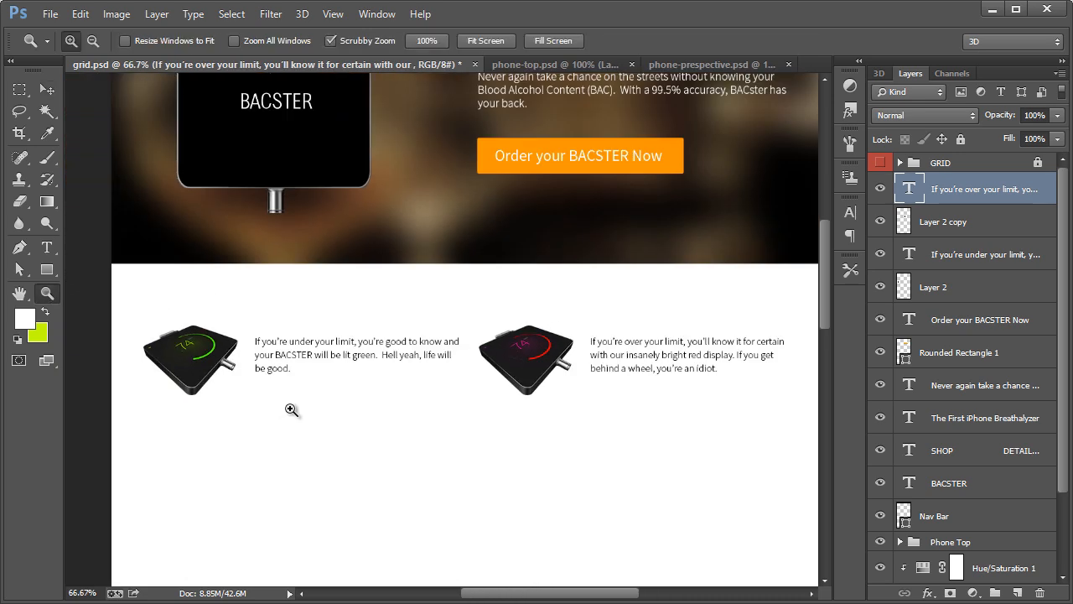
{"action": "scroll", "coordinate": [406, 408], "scroll_direction": "up", "scroll_amount": 5}
{"action": "scroll", "coordinate": [407, 408], "scroll_direction": "down", "scroll_amount": 4}
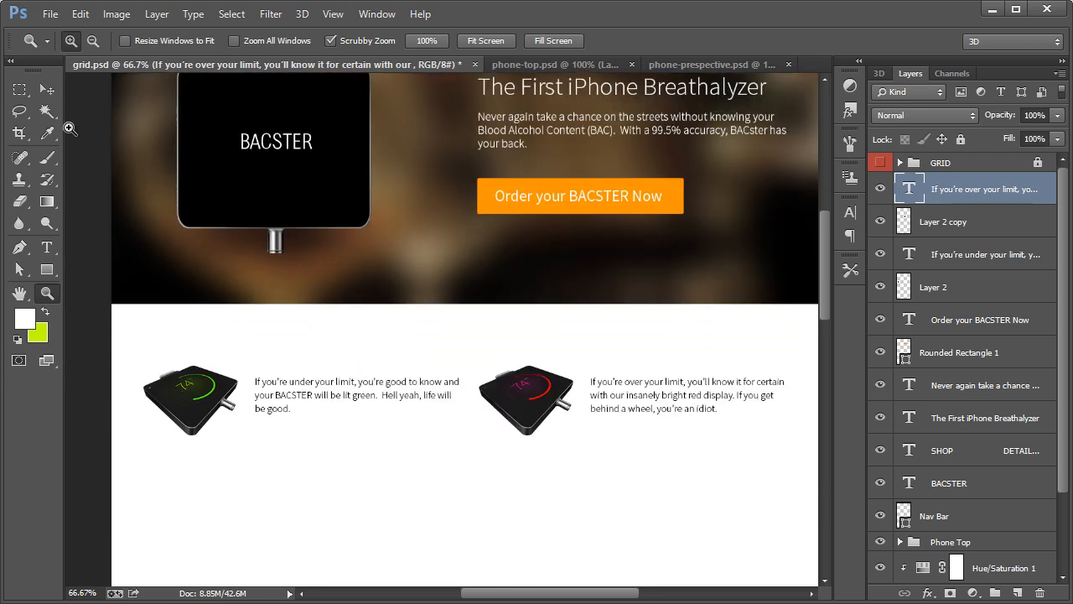
{"action": "left_click", "coordinate": [47, 89]}
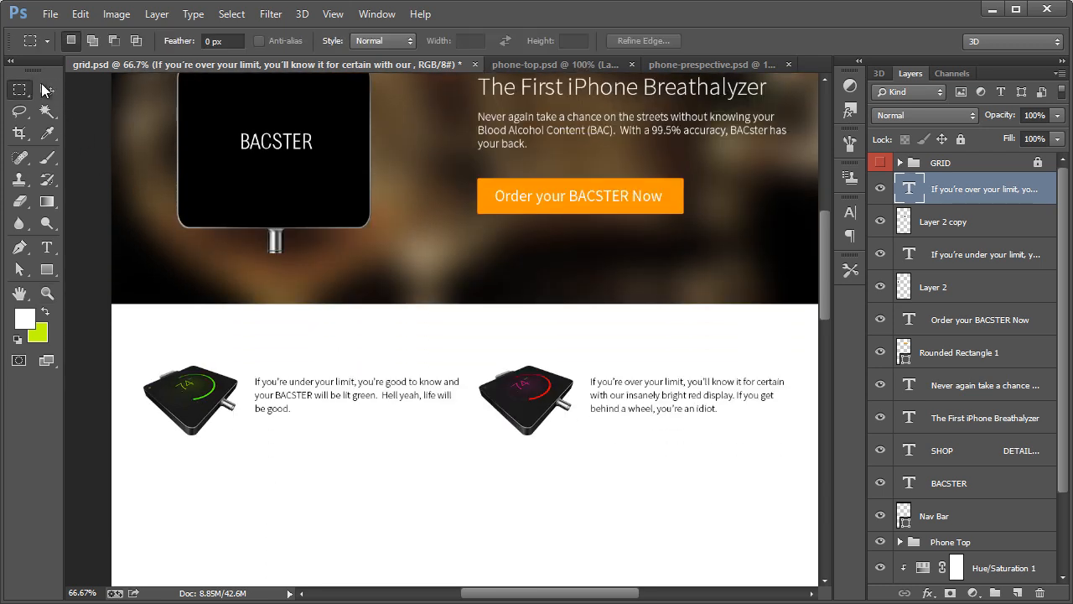
{"action": "left_click", "coordinate": [198, 406]}
{"action": "left_click", "coordinate": [516, 403], "text": "shift"}
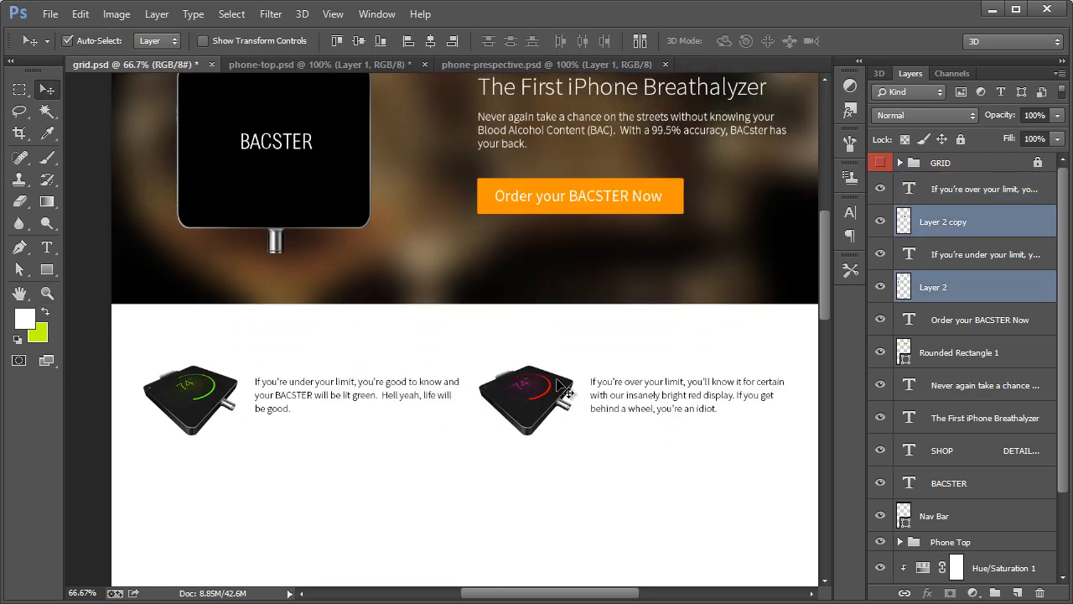
{"action": "key", "text": "ctrl+t"}
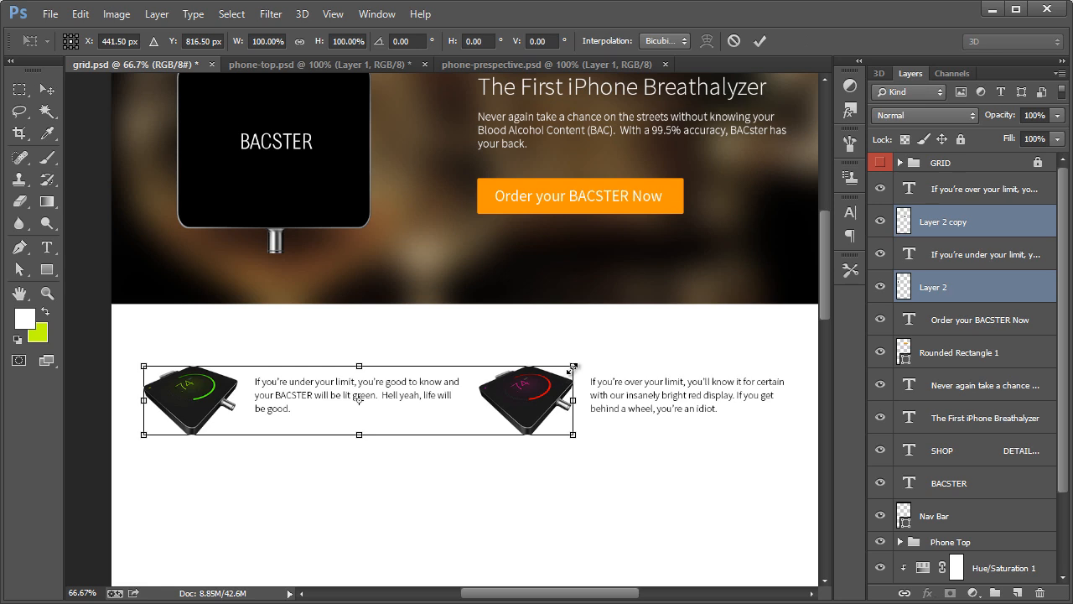
{"action": "left_click_drag", "start_coordinate": [572, 366], "coordinate": [537, 371]}
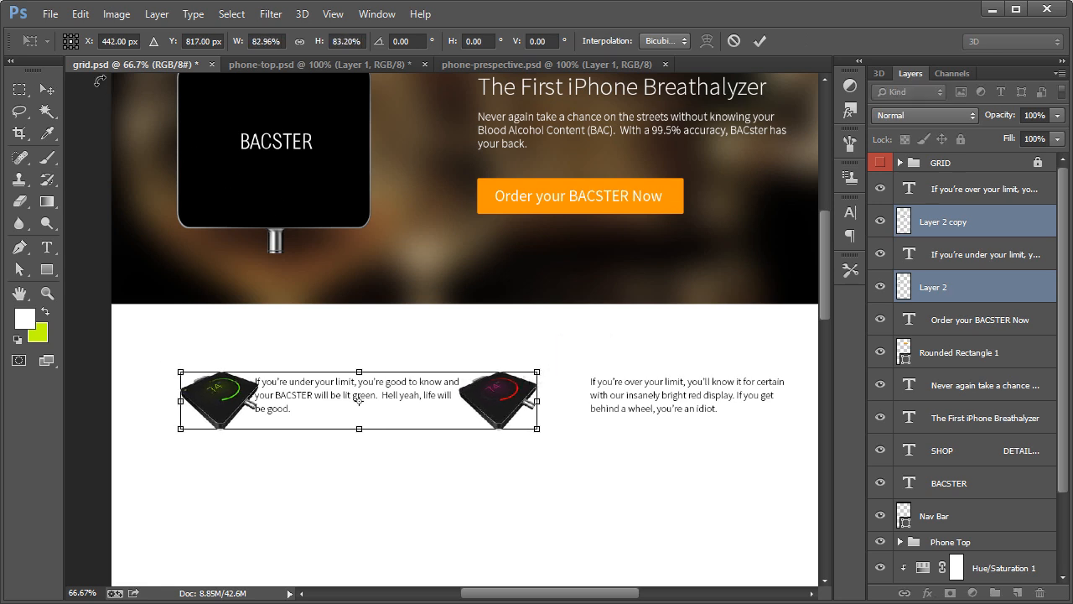
{"action": "left_click", "coordinate": [48, 90]}
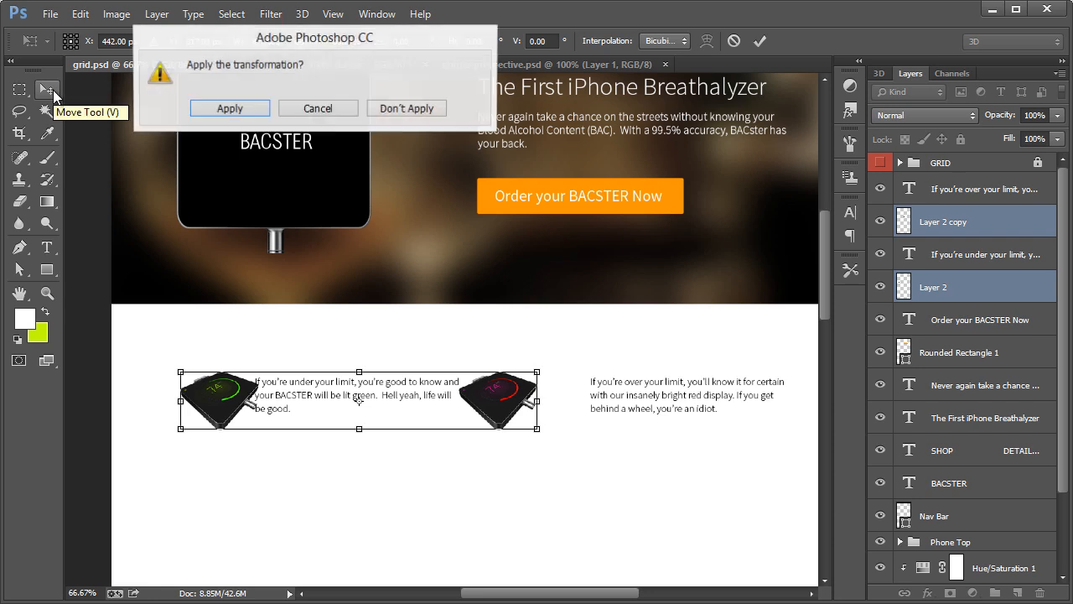
{"action": "left_click", "coordinate": [235, 110]}
Step: Reposition the shrunken red and green devices beside their paragraphs along the grid columns, showing the GRID group only for the alignment
{"action": "left_click", "coordinate": [516, 382]}
{"action": "left_click_drag", "start_coordinate": [508, 396], "coordinate": [538, 398]}
{"action": "scroll", "coordinate": [937, 208], "scroll_direction": "up", "scroll_amount": 2}
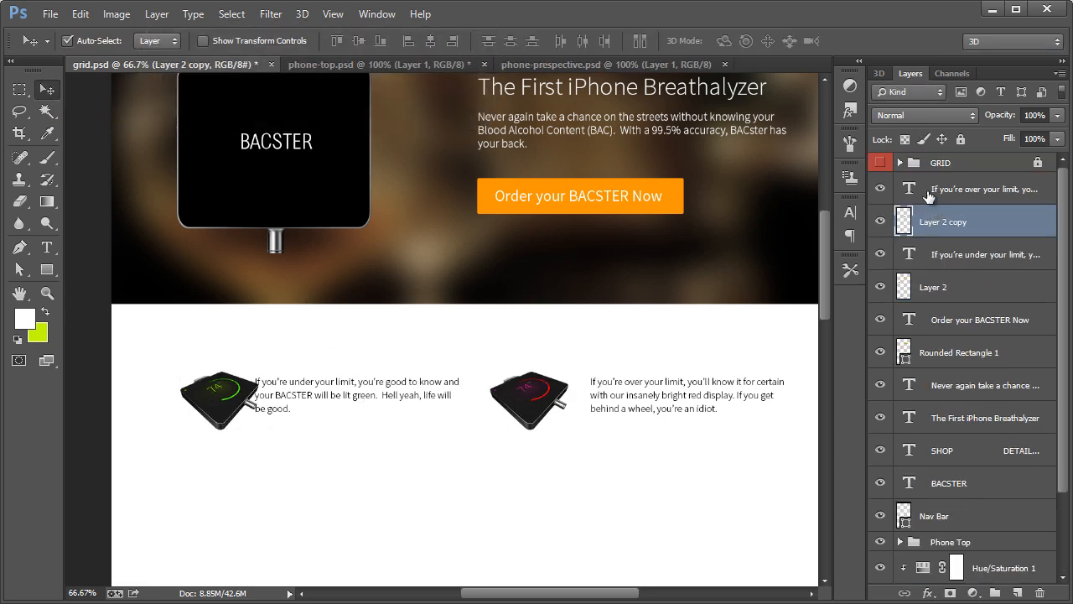
{"action": "left_click", "coordinate": [881, 165]}
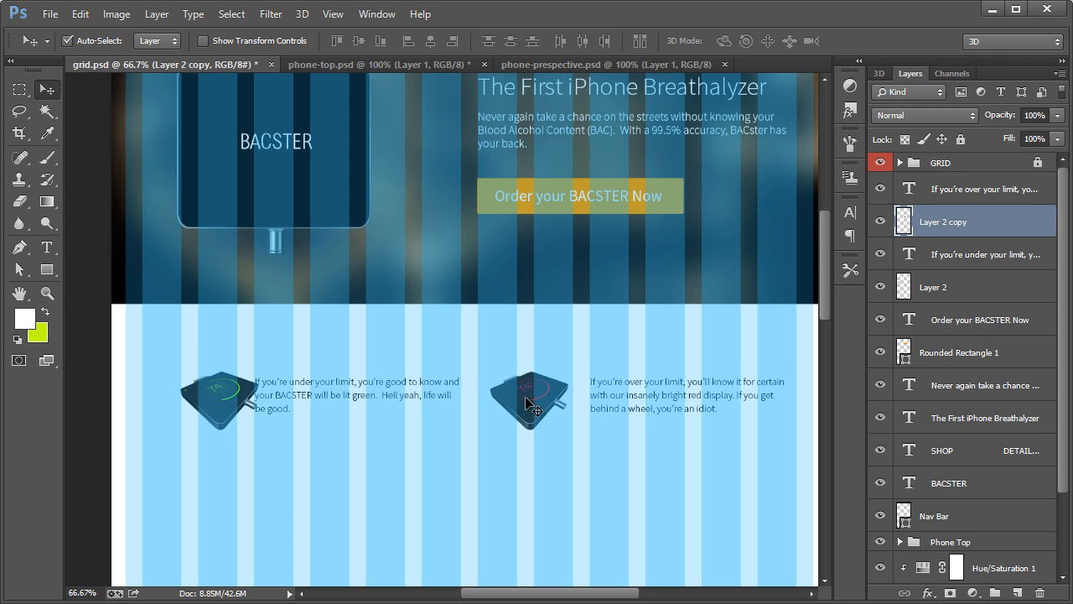
{"action": "left_click_drag", "start_coordinate": [530, 404], "coordinate": [525, 404]}
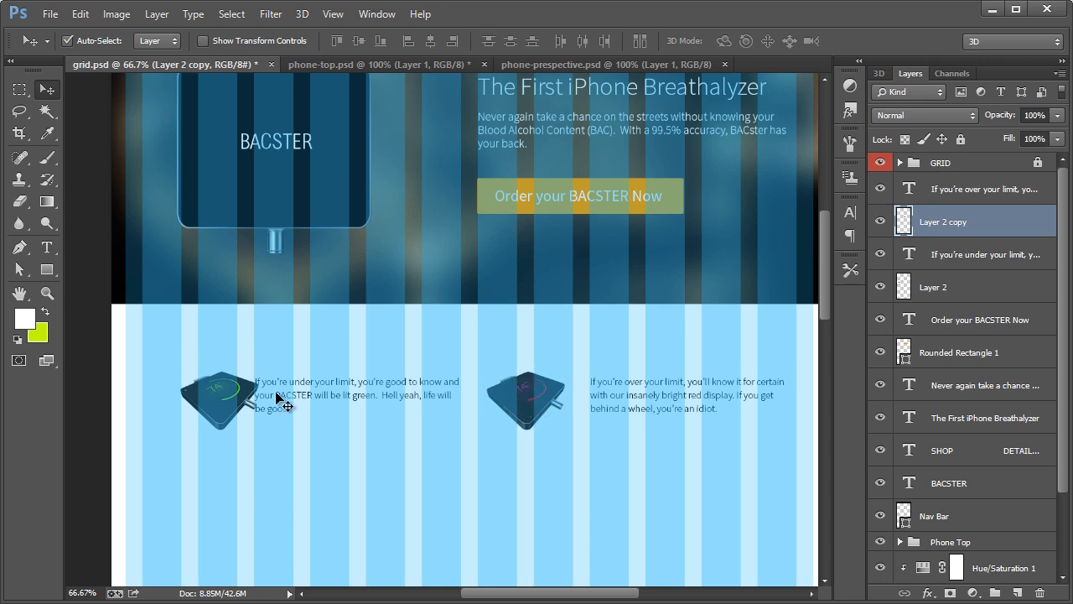
{"action": "left_click_drag", "start_coordinate": [206, 404], "coordinate": [203, 404]}
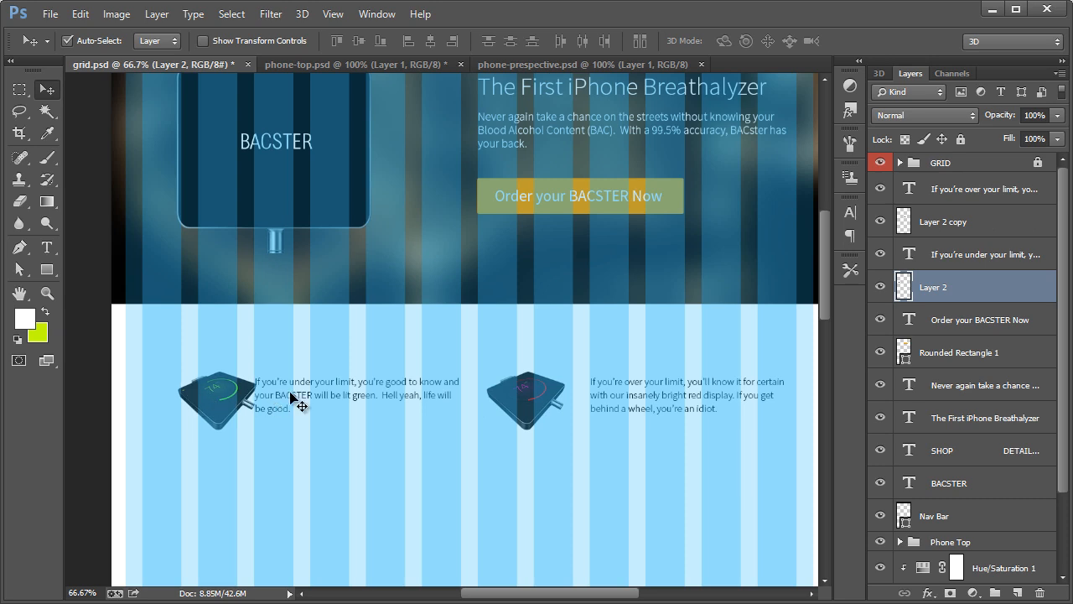
{"action": "key", "text": "shift+Left"}
{"action": "key", "text": "shift+Left"}
{"action": "key", "text": "shift+Left"}
{"action": "key", "text": "shift+Left"}
{"action": "key", "text": "shift+Left"}
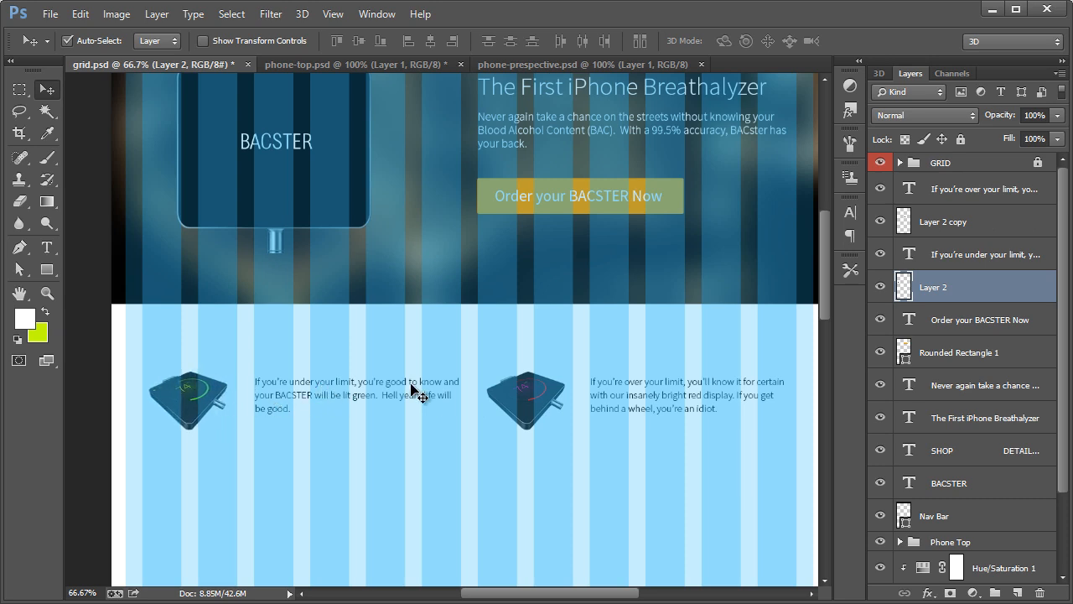
{"action": "left_click", "coordinate": [881, 162]}
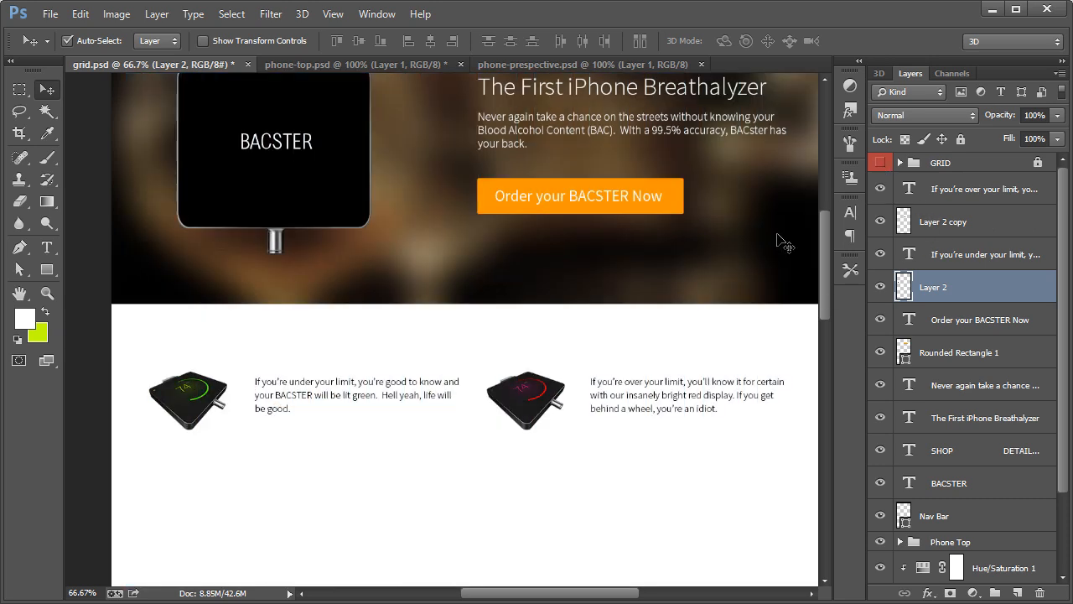
Step: Select both devices with their paragraphs and move the whole feature row up closer to the hero area
{"action": "scroll", "coordinate": [780, 243], "scroll_direction": "up", "scroll_amount": 3}
{"action": "scroll", "coordinate": [549, 445], "scroll_direction": "down", "scroll_amount": 1}
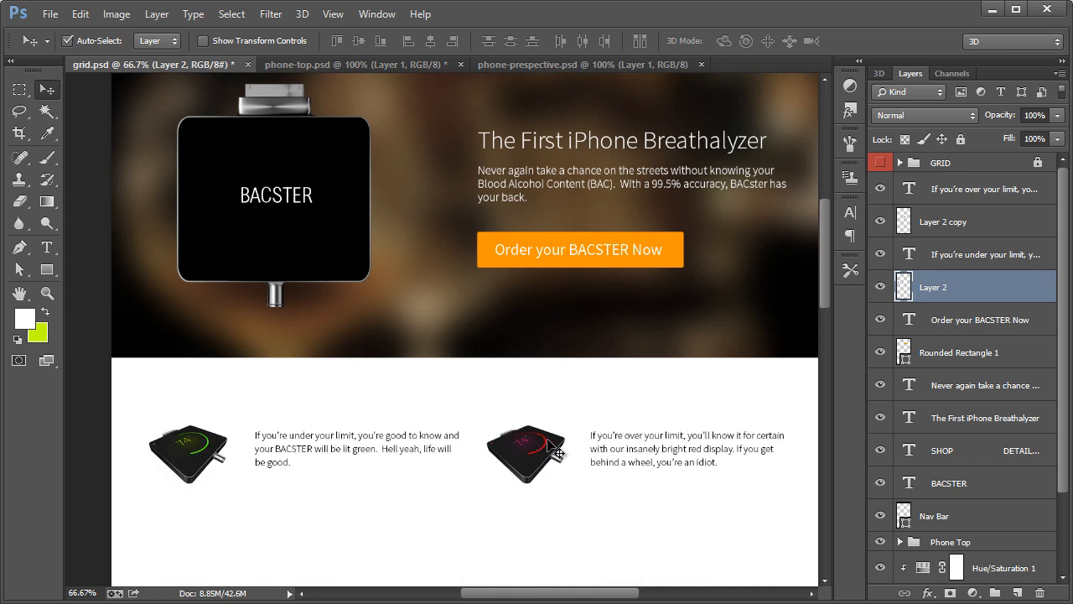
{"action": "scroll", "coordinate": [541, 453], "scroll_direction": "up", "scroll_amount": 3}
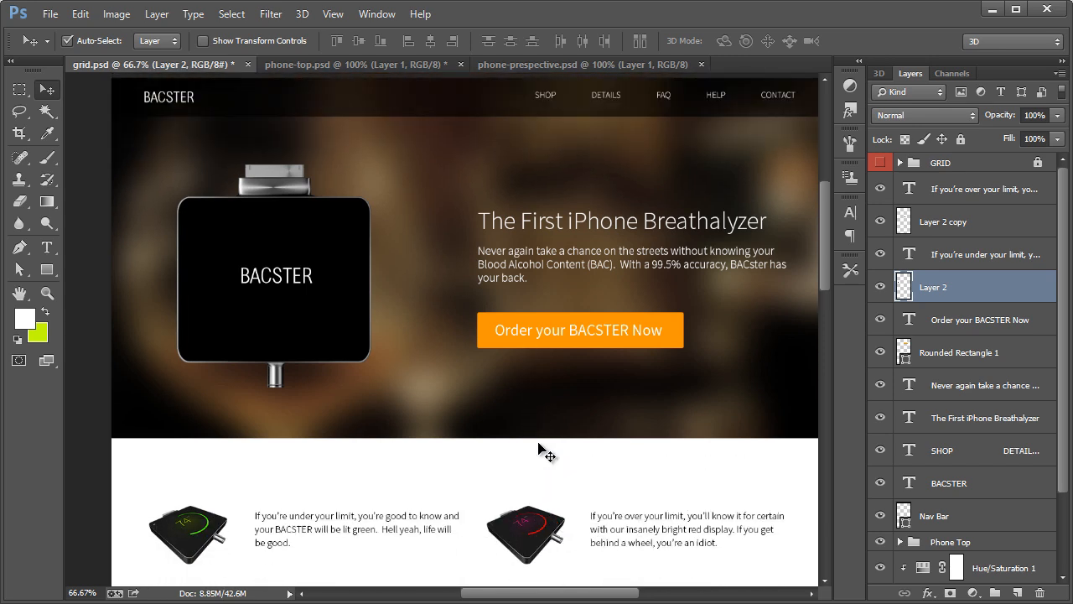
{"action": "scroll", "coordinate": [546, 447], "scroll_direction": "down", "scroll_amount": 2}
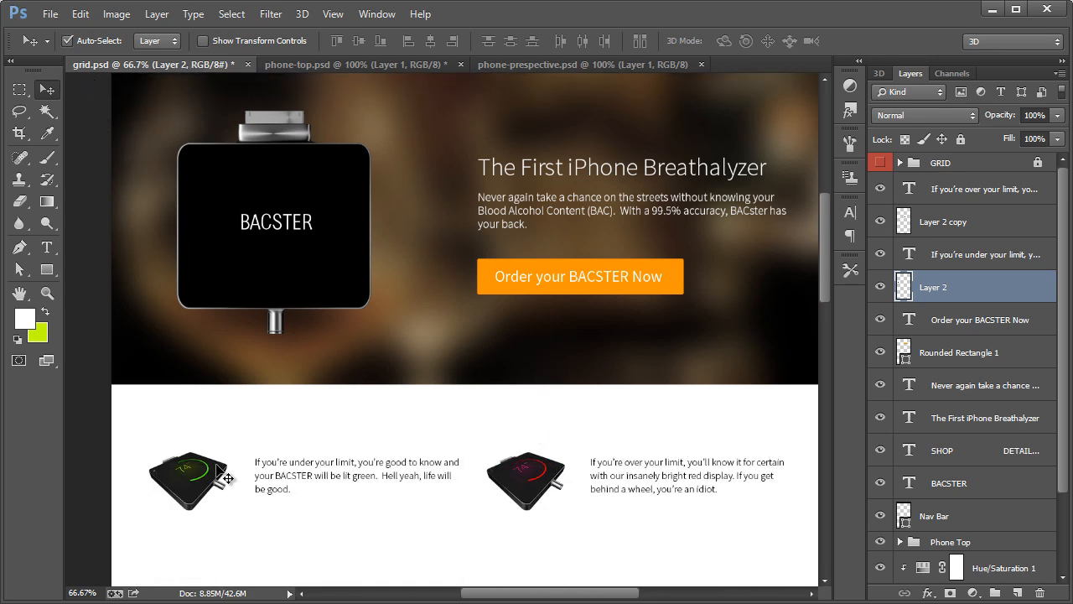
{"action": "left_click", "coordinate": [314, 478], "text": "shift"}
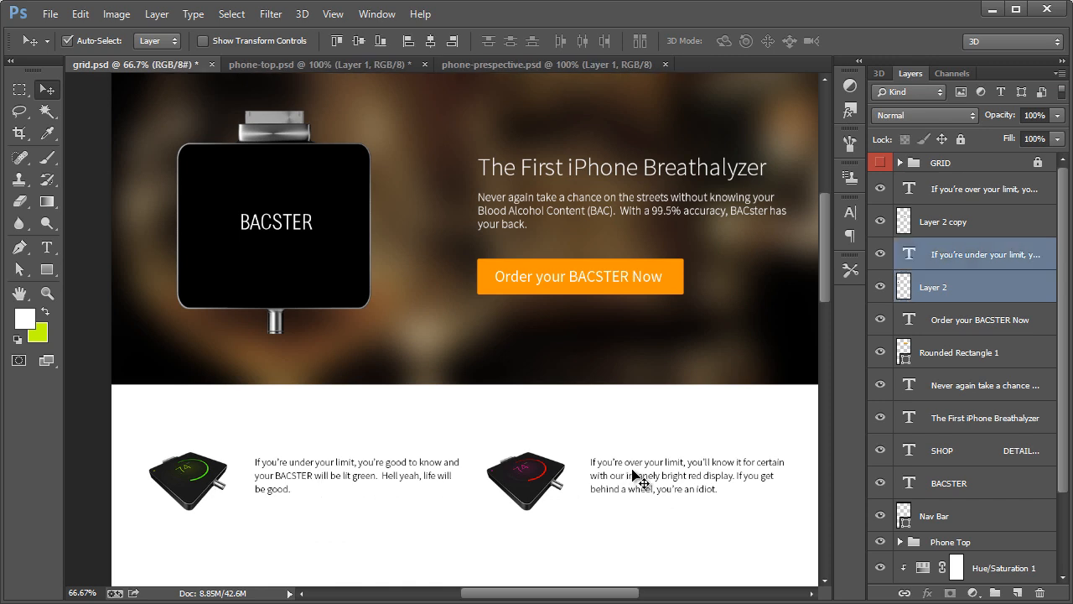
{"action": "left_click", "coordinate": [635, 475], "text": "shift"}
{"action": "left_click", "coordinate": [537, 481], "text": "shift"}
{"action": "left_click_drag", "start_coordinate": [536, 476], "coordinate": [538, 460]}
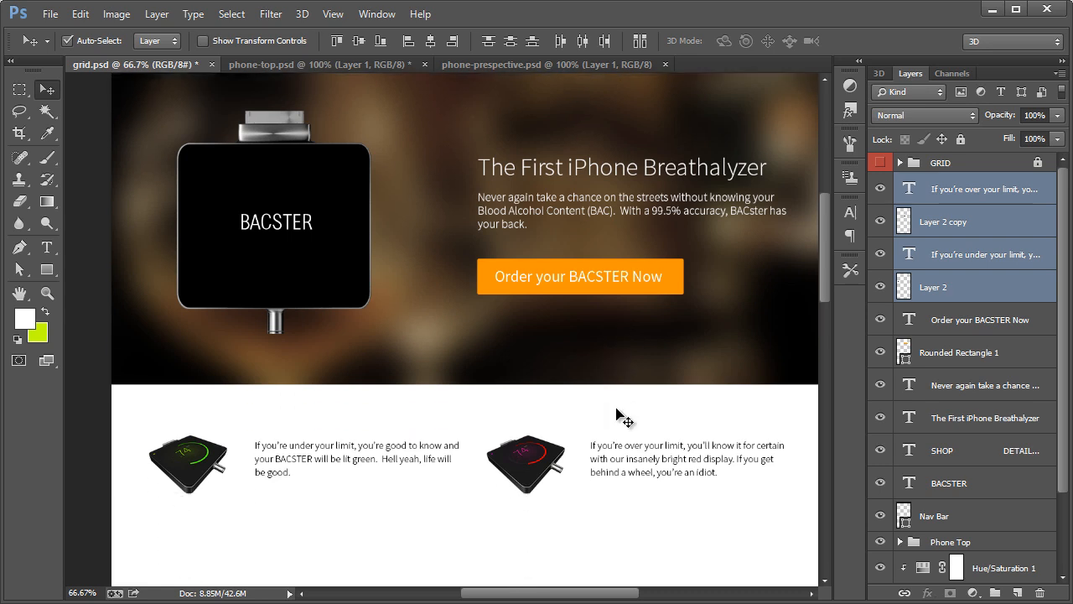
Step: Try the feature row farther below the hero area, undo that, and fine-tune the row's vertical spacing slightly upward
{"action": "scroll", "coordinate": [625, 419], "scroll_direction": "down", "scroll_amount": 4}
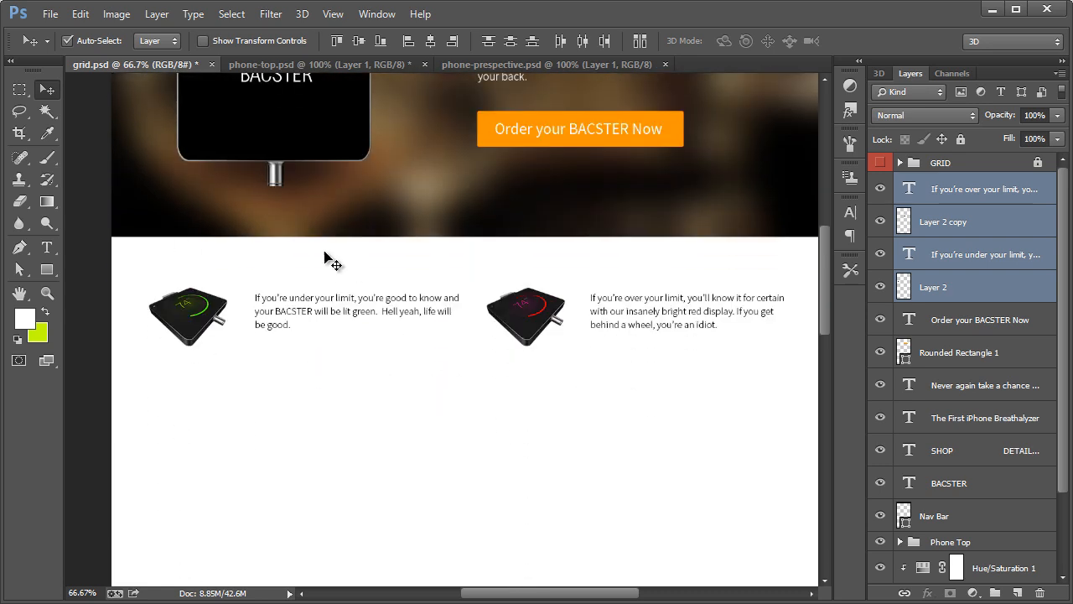
{"action": "scroll", "coordinate": [426, 407], "scroll_direction": "up", "scroll_amount": 3}
{"action": "left_click_drag", "start_coordinate": [196, 431], "coordinate": [198, 492]}
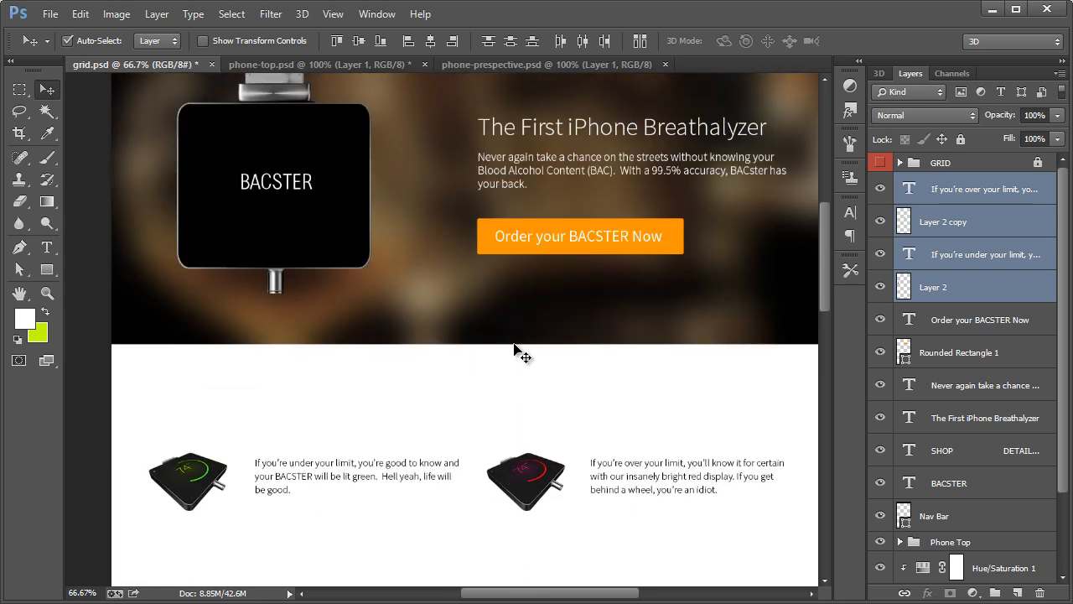
{"action": "key", "text": "ctrl+z"}
{"action": "scroll", "coordinate": [546, 390], "scroll_direction": "up", "scroll_amount": 3}
{"action": "scroll", "coordinate": [546, 391], "scroll_direction": "down", "scroll_amount": 4}
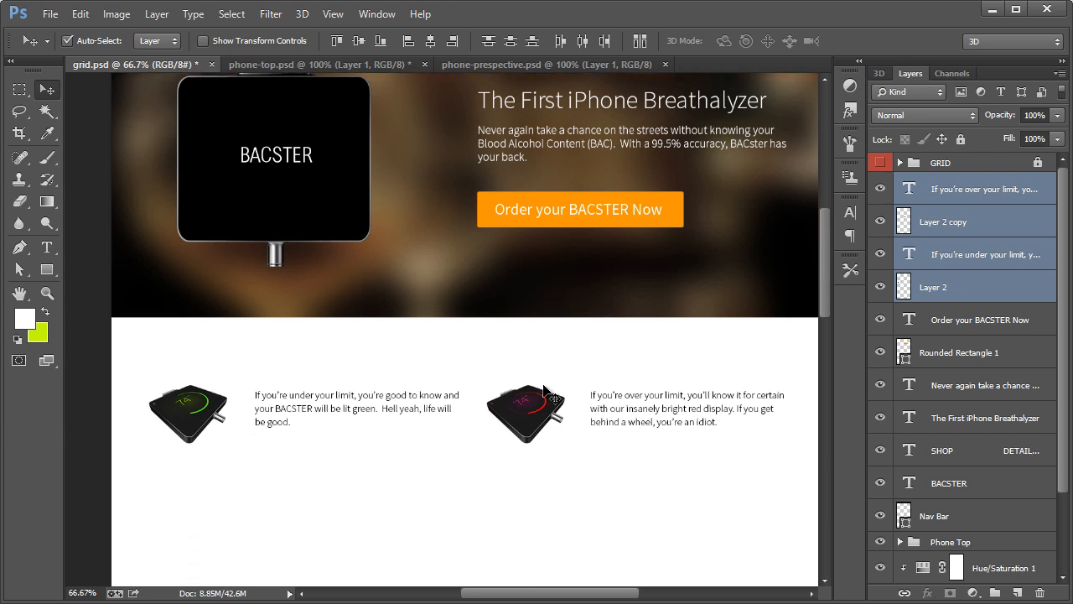
{"action": "left_click_drag", "start_coordinate": [196, 403], "coordinate": [195, 398]}
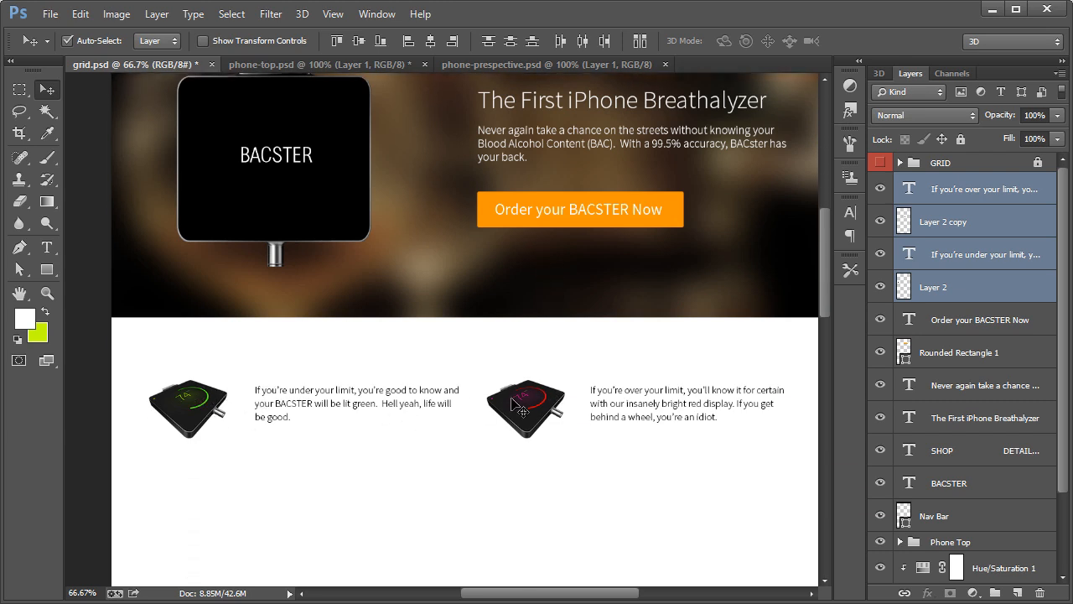
Step: Draw a black rectangle of about 1297 x 451 px across the full page width below the feature row, above all text layers
{"action": "scroll", "coordinate": [528, 403], "scroll_direction": "down", "scroll_amount": 6}
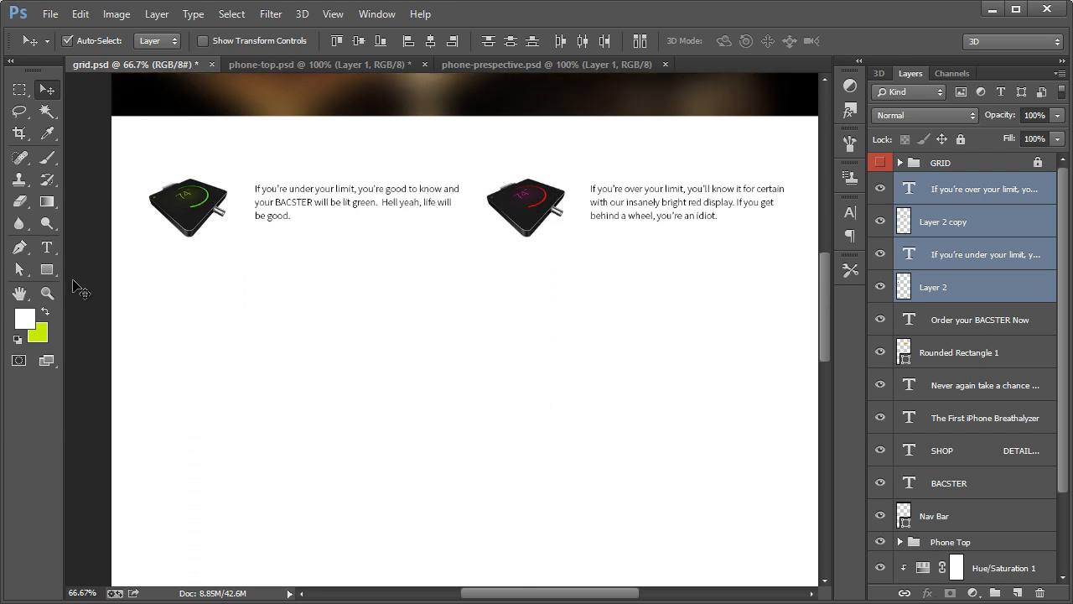
{"action": "left_click", "coordinate": [47, 269]}
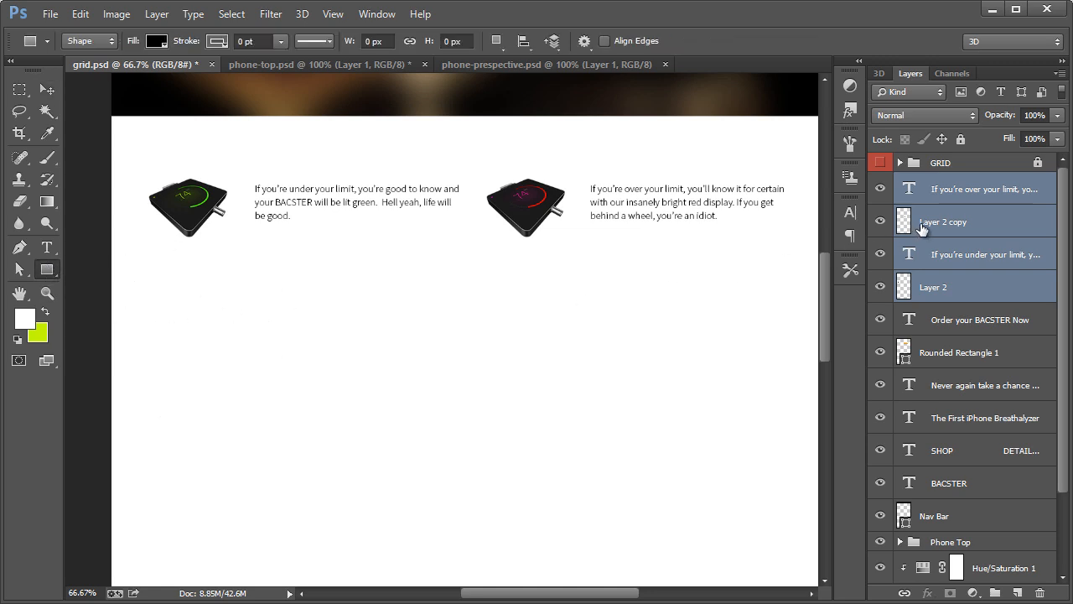
{"action": "left_click", "coordinate": [937, 193]}
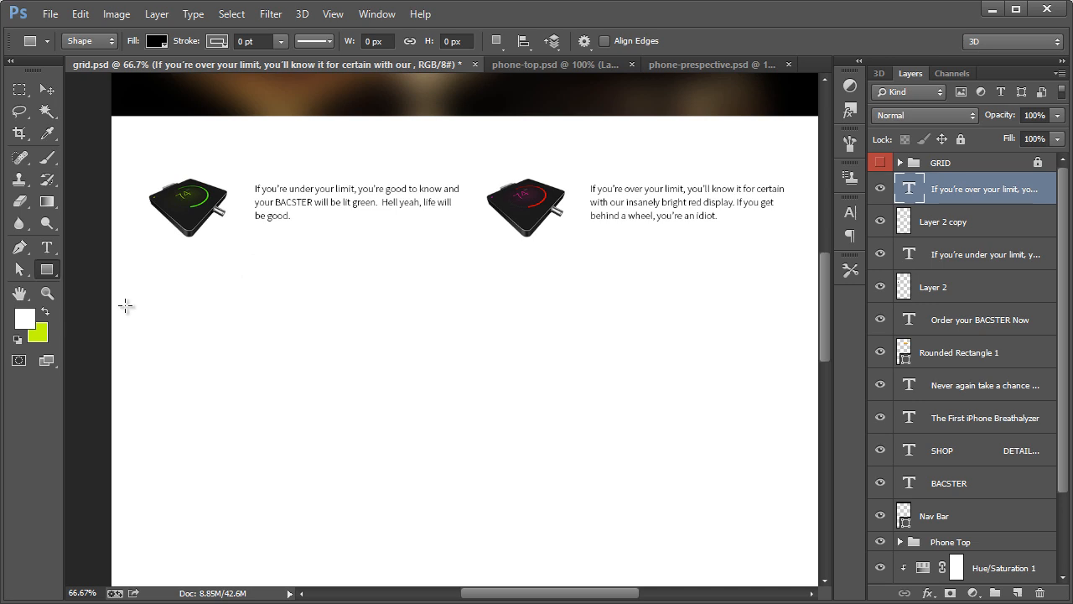
{"action": "left_click_drag", "start_coordinate": [110, 316], "coordinate": [800, 567]}
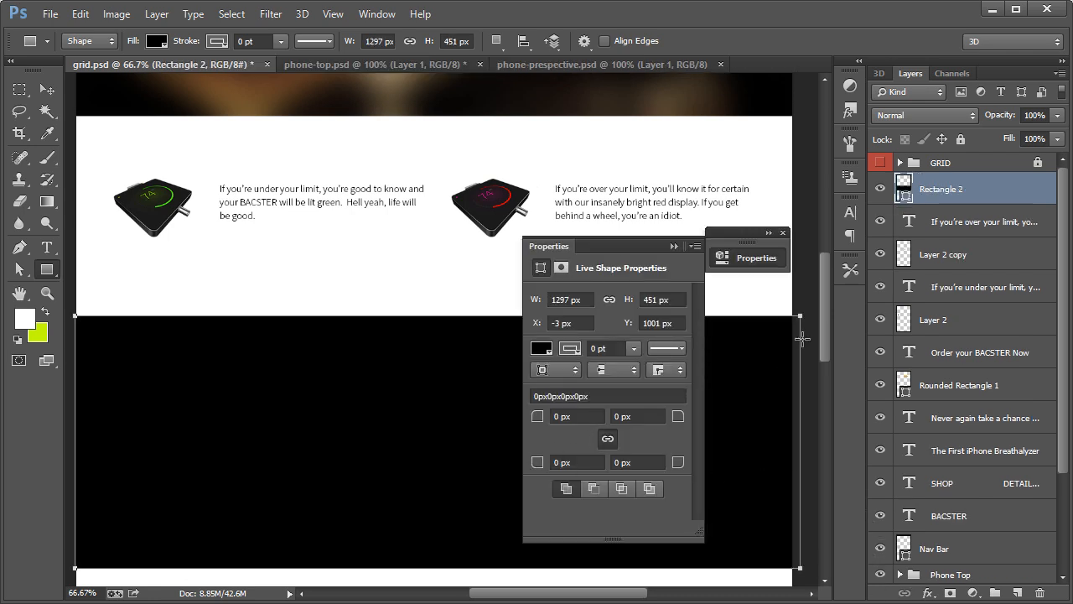
{"action": "left_click", "coordinate": [784, 234]}
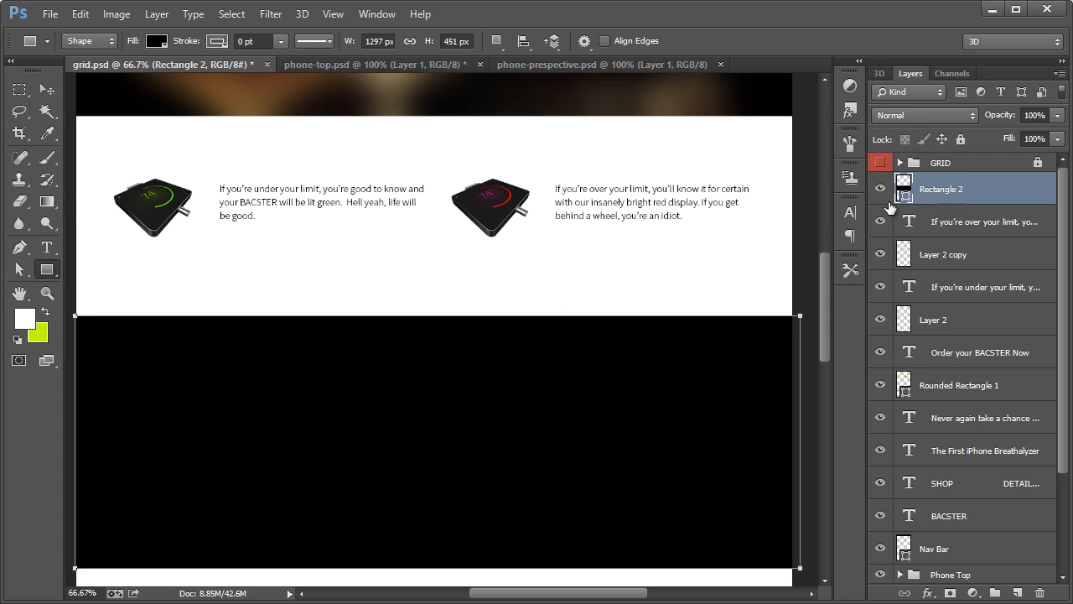
Step: Change the fill of the full-width rectangle below the feature row to light grey #e5e5e5
{"action": "left_click", "coordinate": [902, 194]}
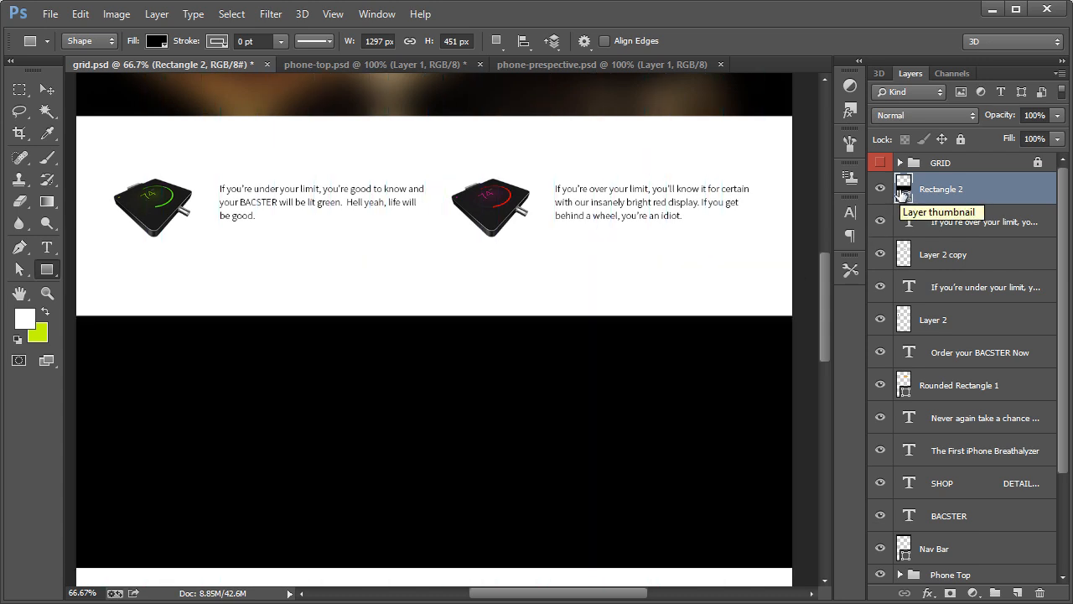
{"action": "double_click", "coordinate": [904, 193]}
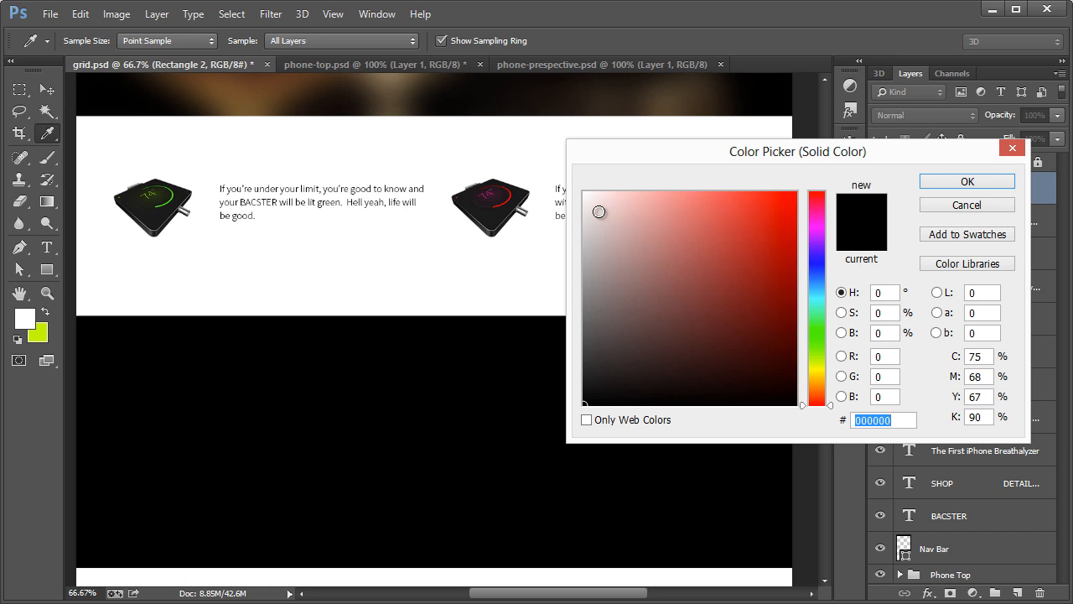
{"action": "left_click_drag", "start_coordinate": [598, 211], "coordinate": [578, 212]}
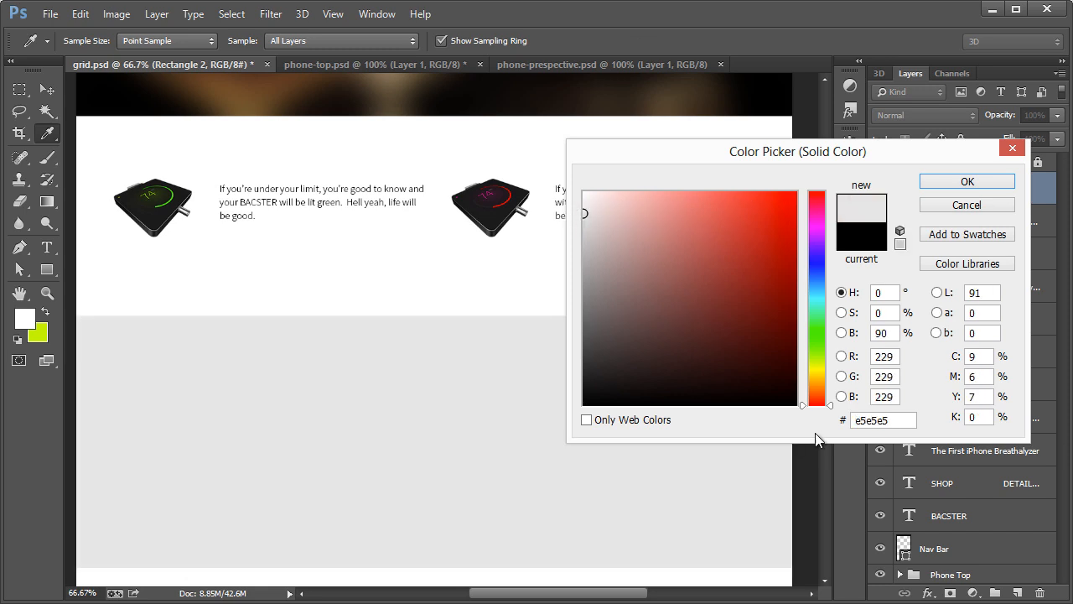
{"action": "left_click", "coordinate": [967, 182]}
Step: Copy the side-view device from phone-side.psd into grid.psd and place it in the middle of the grey section
{"action": "scroll", "coordinate": [242, 342], "scroll_direction": "down", "scroll_amount": 2}
{"action": "scroll", "coordinate": [310, 291], "scroll_direction": "down", "scroll_amount": 2}
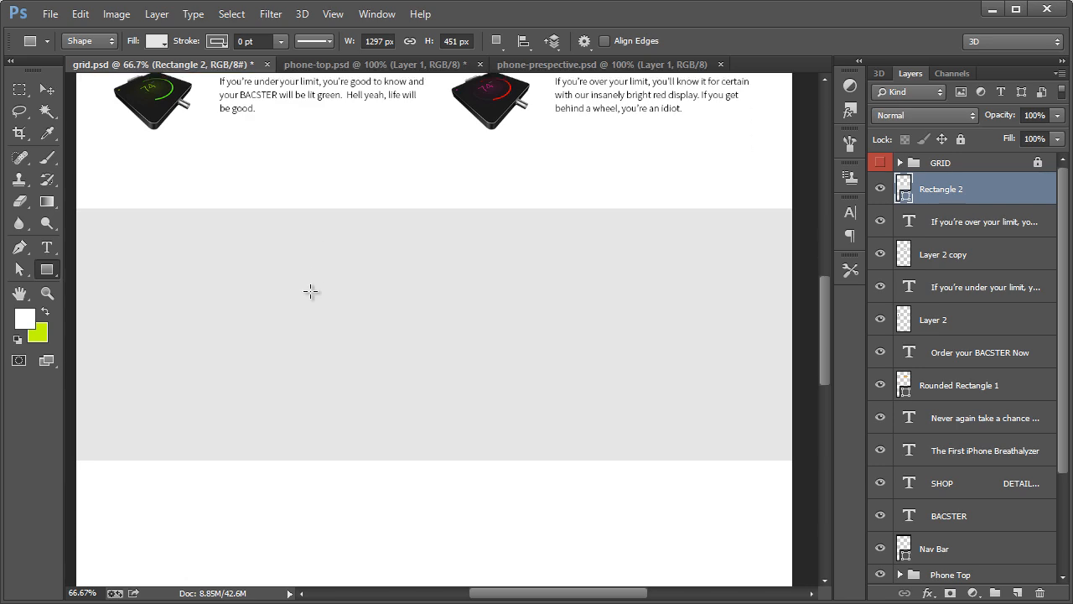
{"action": "left_click", "coordinate": [50, 14]}
{"action": "left_click", "coordinate": [58, 49]}
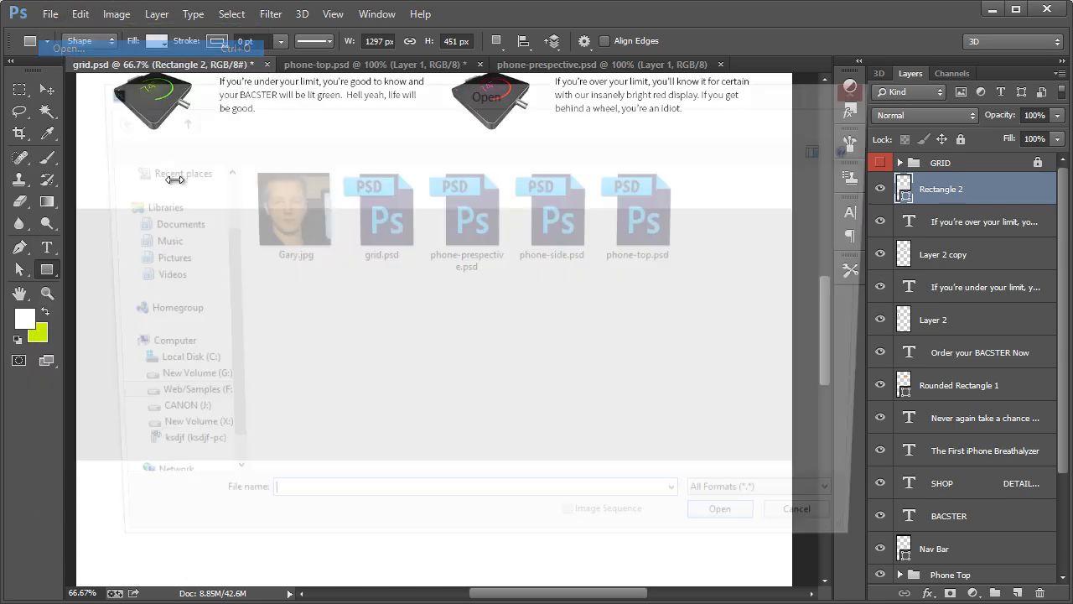
{"action": "double_click", "coordinate": [549, 217]}
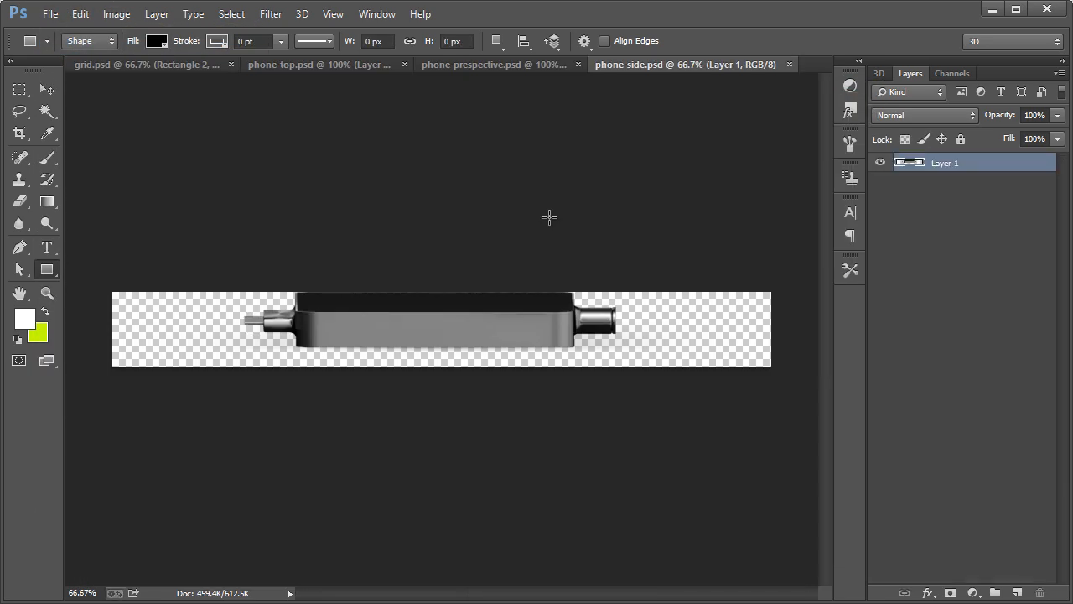
{"action": "key", "text": "ctrl+a"}
{"action": "left_click", "coordinate": [143, 66]}
{"action": "key", "text": "v"}
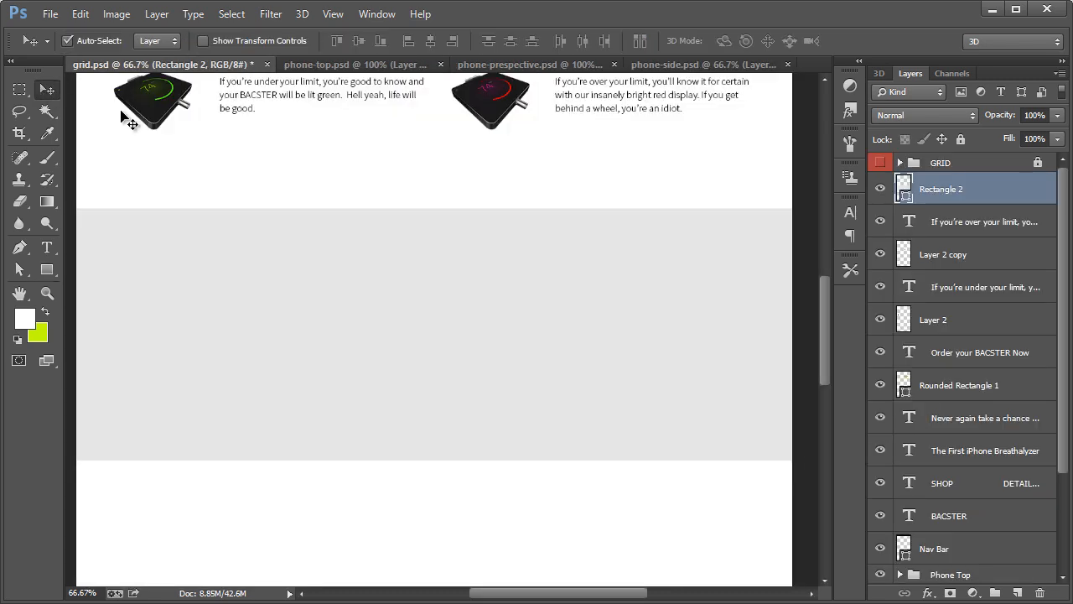
{"action": "key", "text": "ctrl+v"}
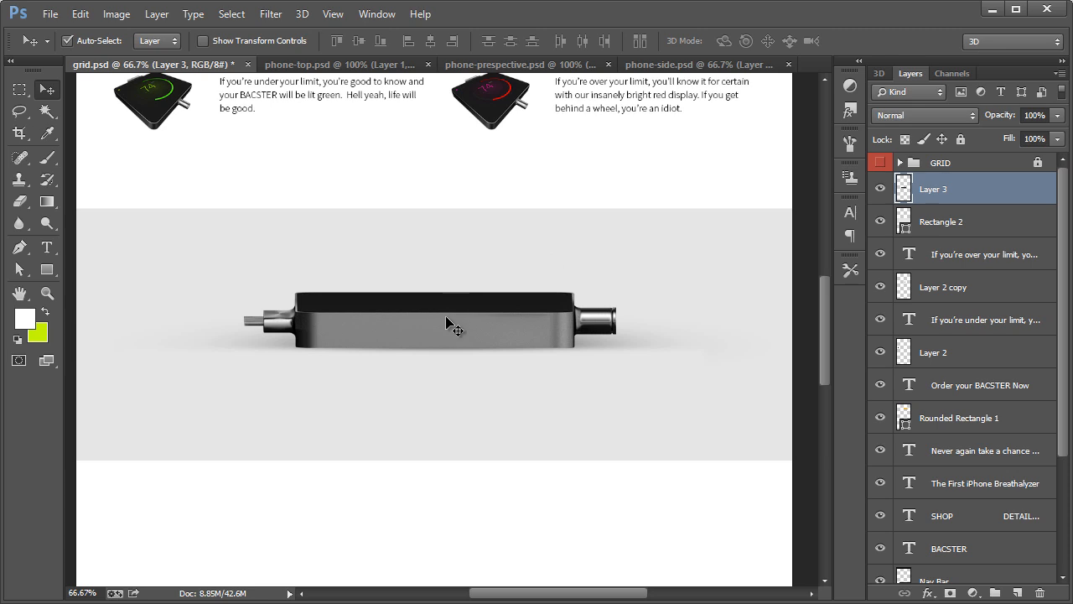
{"action": "left_click_drag", "start_coordinate": [445, 316], "coordinate": [423, 389]}
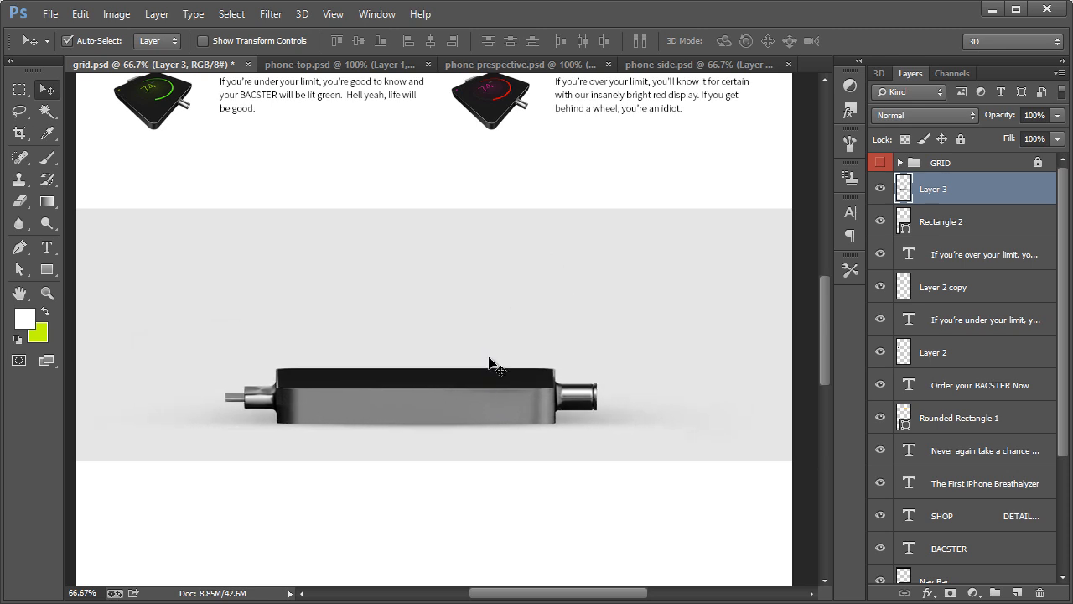
{"action": "left_click_drag", "start_coordinate": [498, 371], "coordinate": [498, 317]}
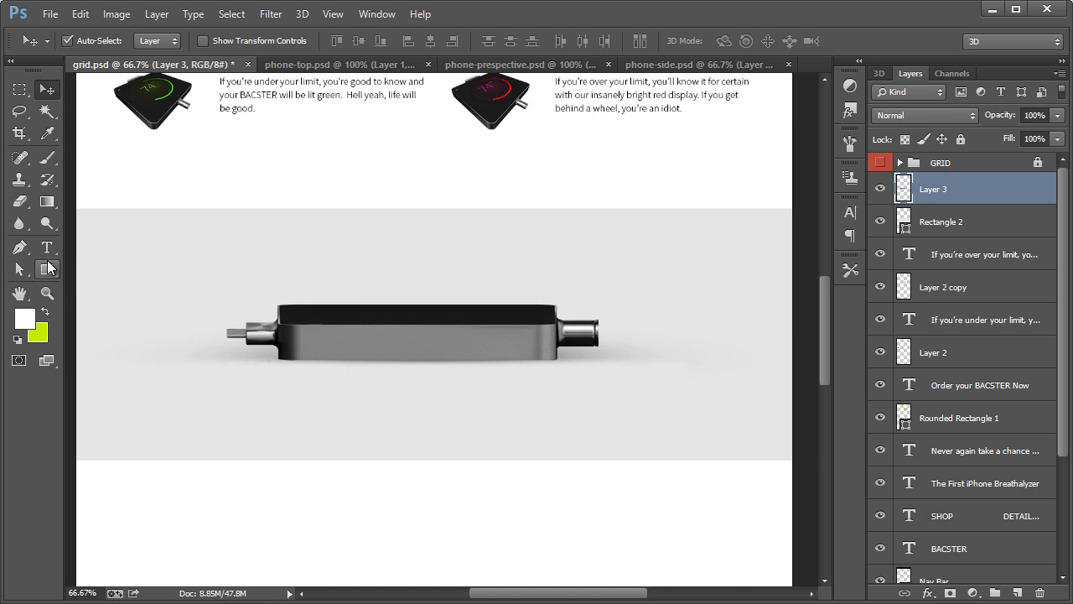
Step: Add a new empty layer for brushwork between the side-view device and the grey rectangle
{"action": "mouse_move", "coordinate": [47, 201]}
{"action": "left_mouse_down"}
{"action": "mouse_move", "coordinate": [80, 202]}
{"action": "mouse_move", "coordinate": [84, 215]}
{"action": "mouse_move", "coordinate": [43, 199]}
{"action": "left_mouse_up"}
{"action": "left_click_drag", "start_coordinate": [47, 158], "coordinate": [81, 159]}
{"action": "left_click", "coordinate": [969, 224]}
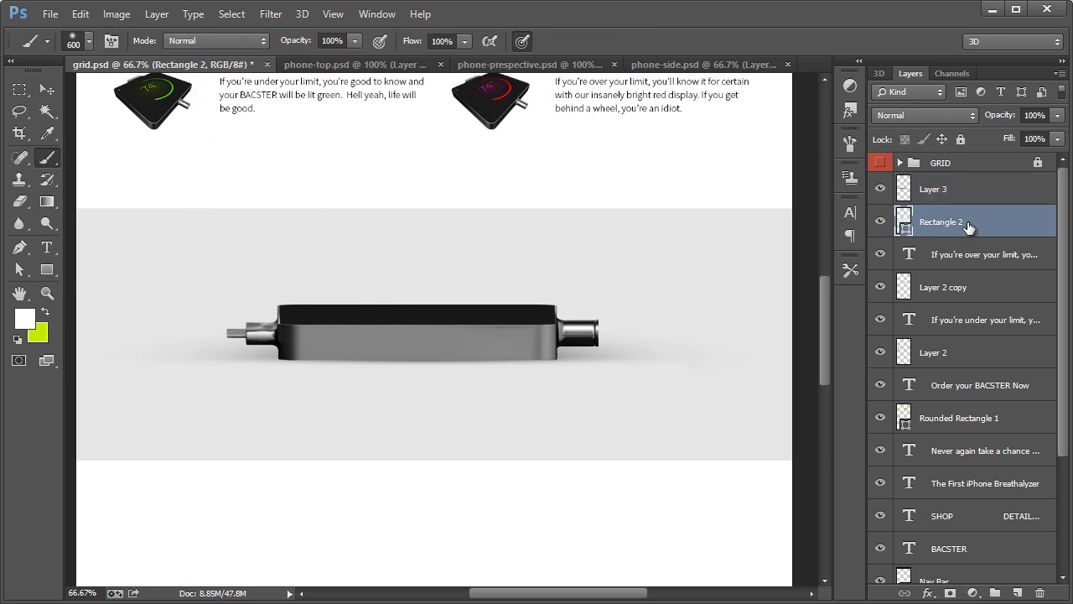
{"action": "left_click", "coordinate": [970, 259]}
{"action": "left_click", "coordinate": [935, 195]}
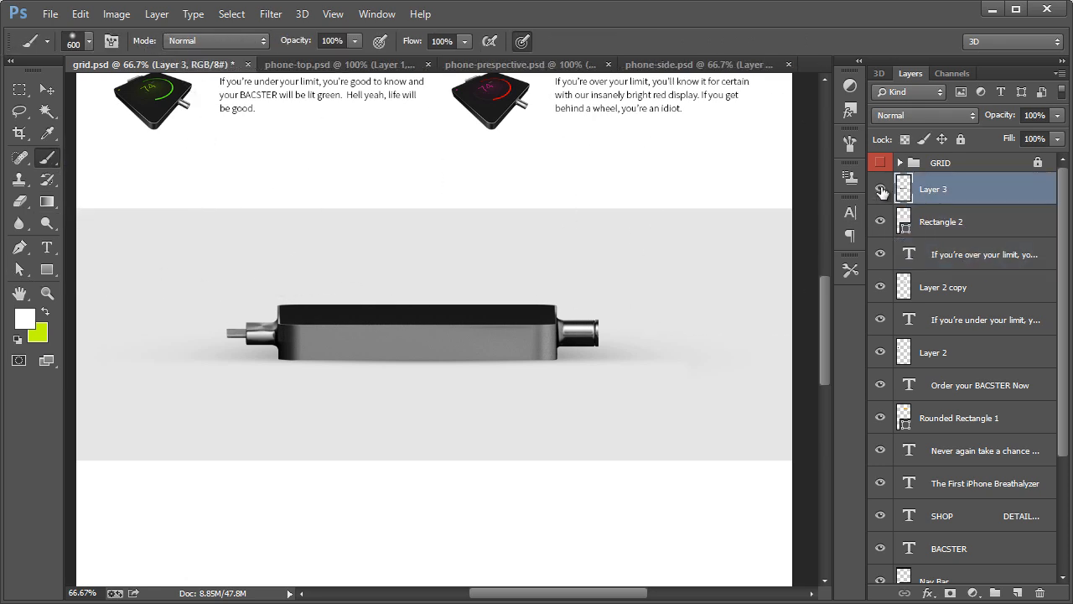
{"action": "left_click", "coordinate": [880, 189]}
{"action": "left_click", "coordinate": [880, 188]}
{"action": "left_click", "coordinate": [989, 221]}
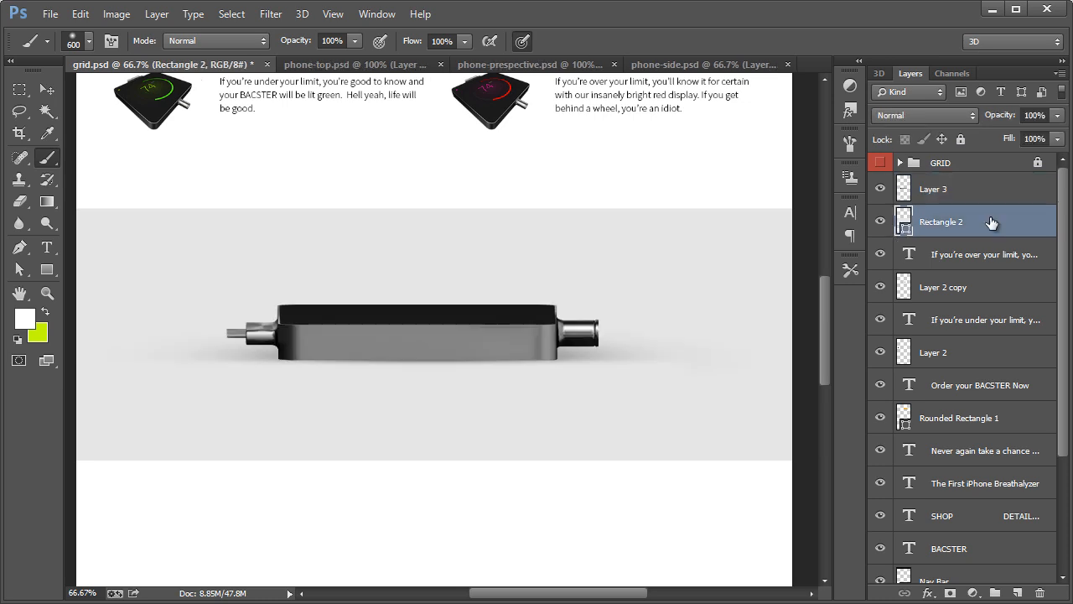
{"action": "key", "text": "ctrl+shift+n"}
{"action": "key", "text": "Return"}
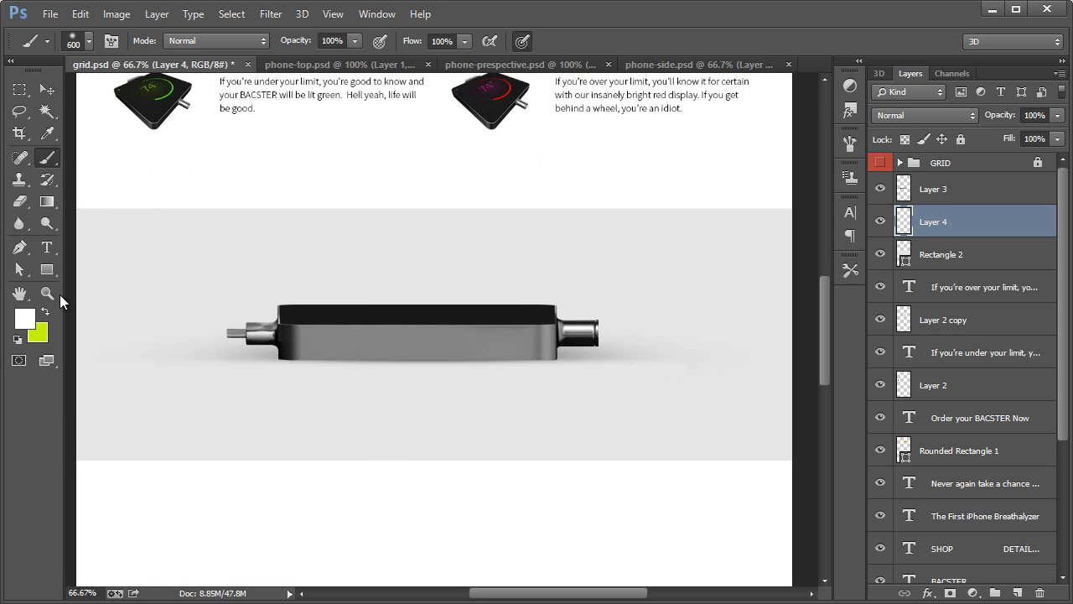
Step: Set the foreground colour to black #000000 and paint one soft 600 px brush dab behind the side-view device
{"action": "left_click", "coordinate": [25, 318]}
{"action": "left_click", "coordinate": [585, 403]}
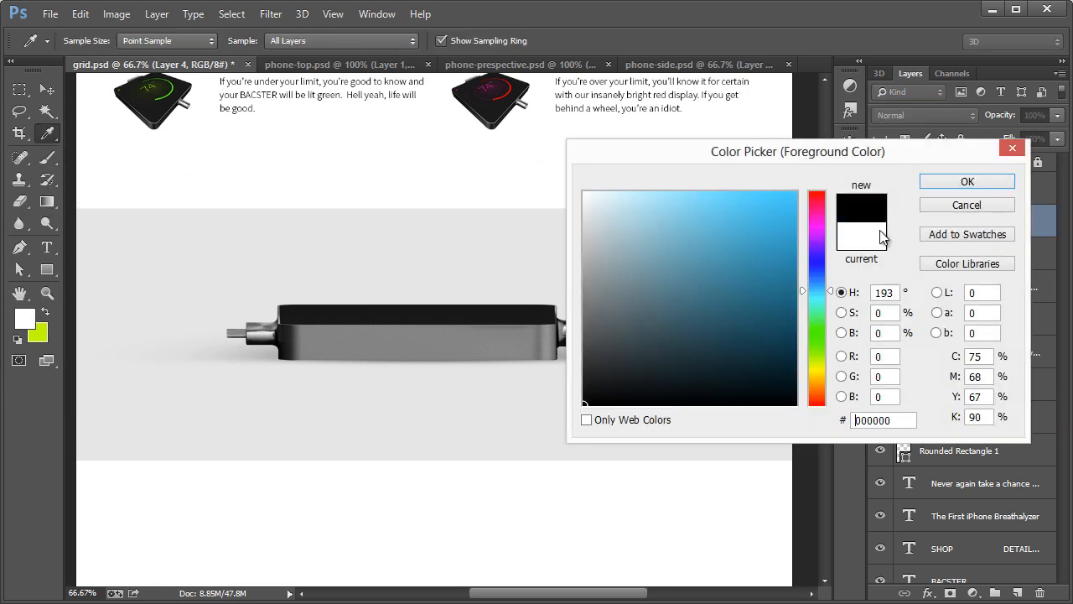
{"action": "left_click", "coordinate": [967, 182]}
{"action": "key", "text": "b"}
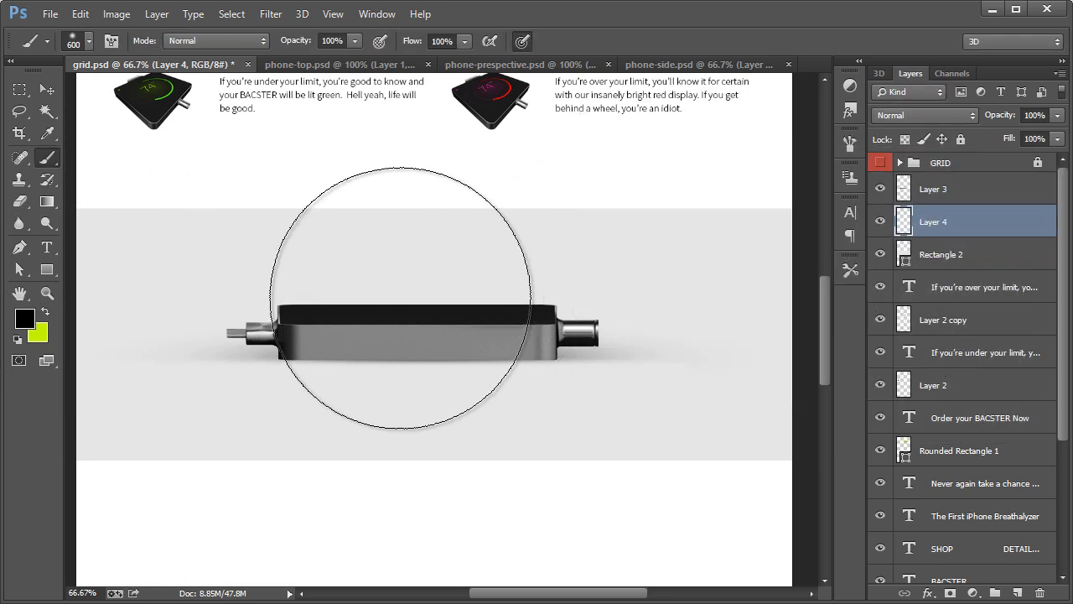
{"action": "left_click", "coordinate": [88, 40]}
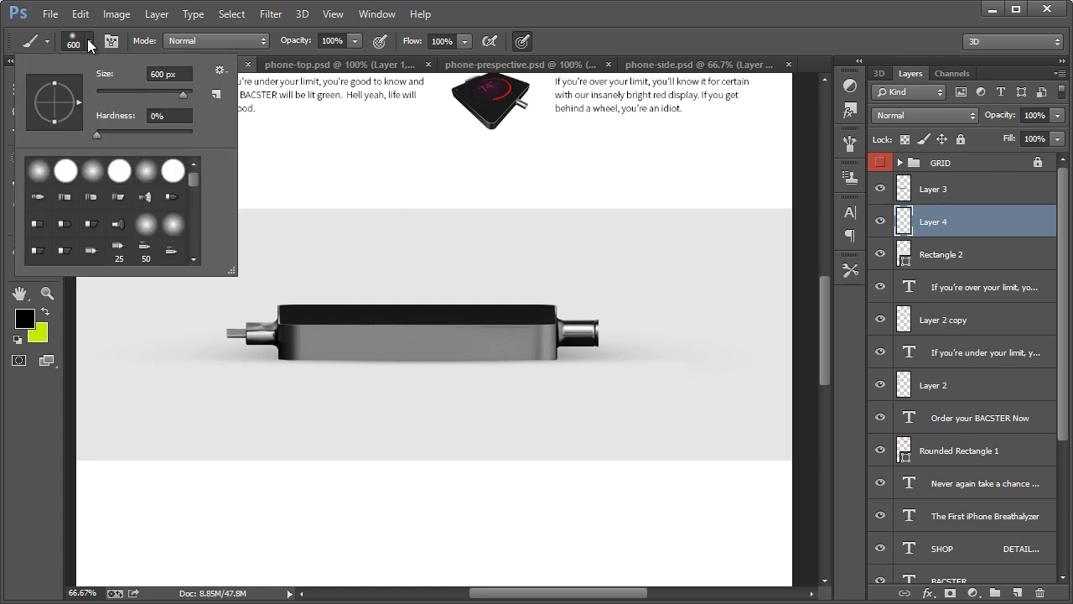
{"action": "left_click", "coordinate": [408, 323]}
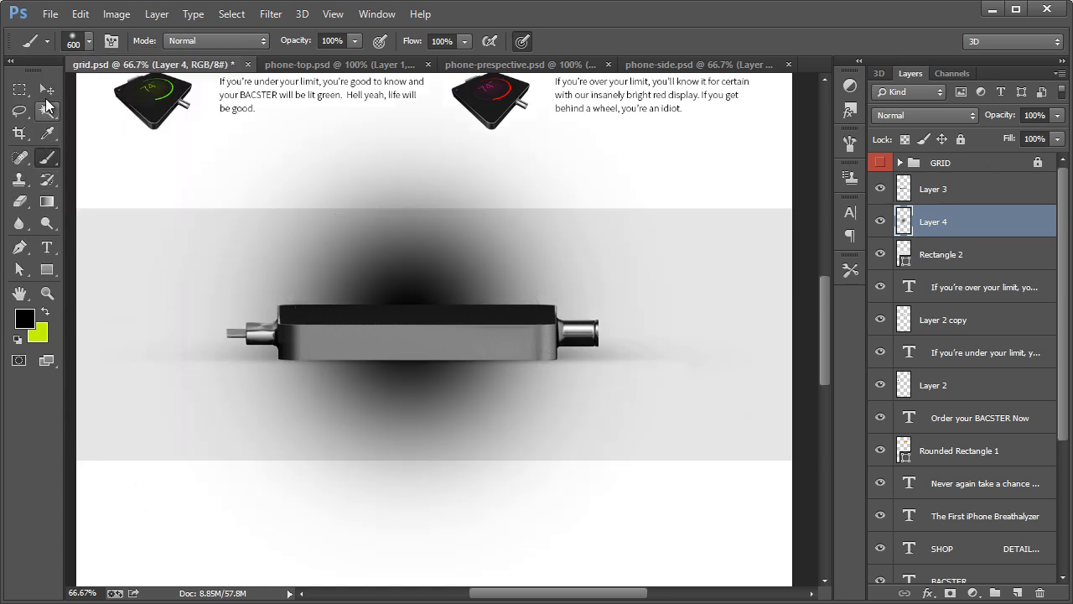
Step: Transform the black dab to 137.54% width and 5.31% height and place it under the device as a shadow
{"action": "left_click", "coordinate": [47, 89]}
{"action": "key", "text": "ctrl+t"}
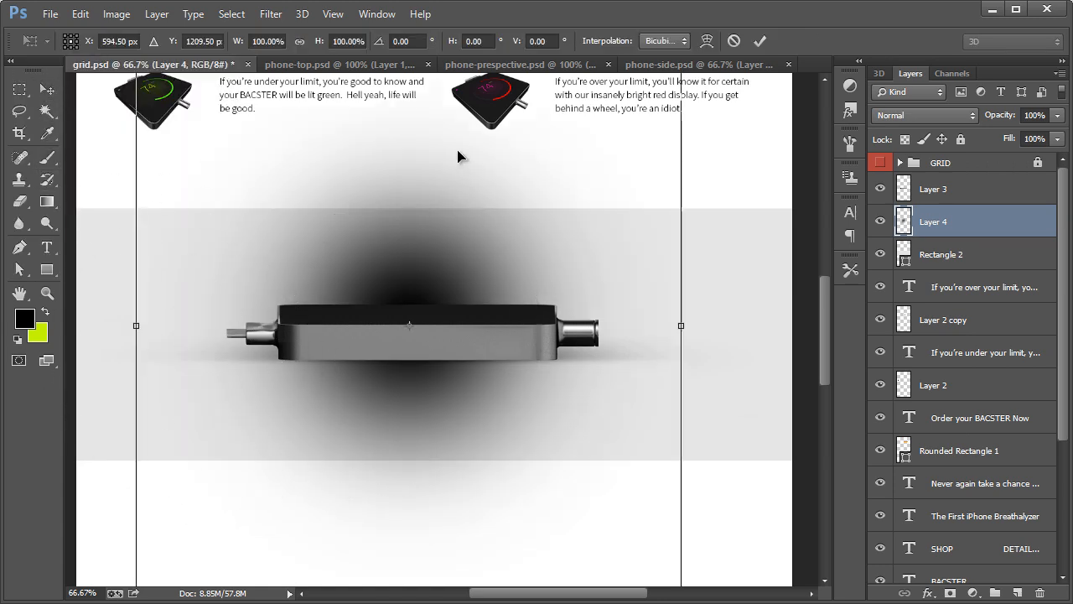
{"action": "left_click_drag", "start_coordinate": [443, 203], "coordinate": [452, 260]}
{"action": "left_click_drag", "start_coordinate": [415, 110], "coordinate": [442, 368]}
{"action": "left_click_drag", "start_coordinate": [688, 384], "coordinate": [791, 382]}
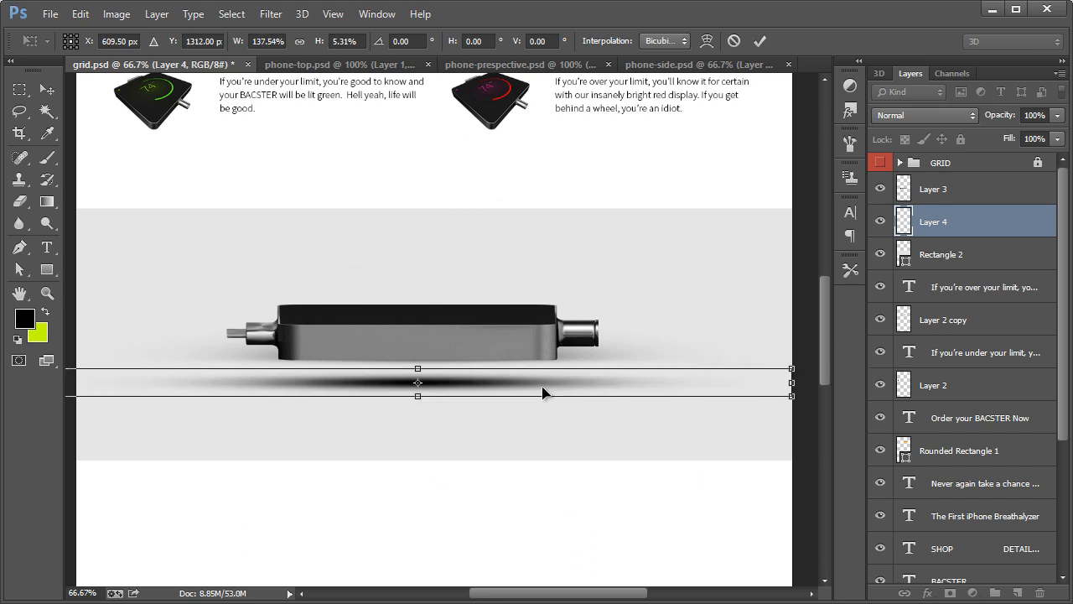
{"action": "left_click_drag", "start_coordinate": [530, 389], "coordinate": [530, 367]}
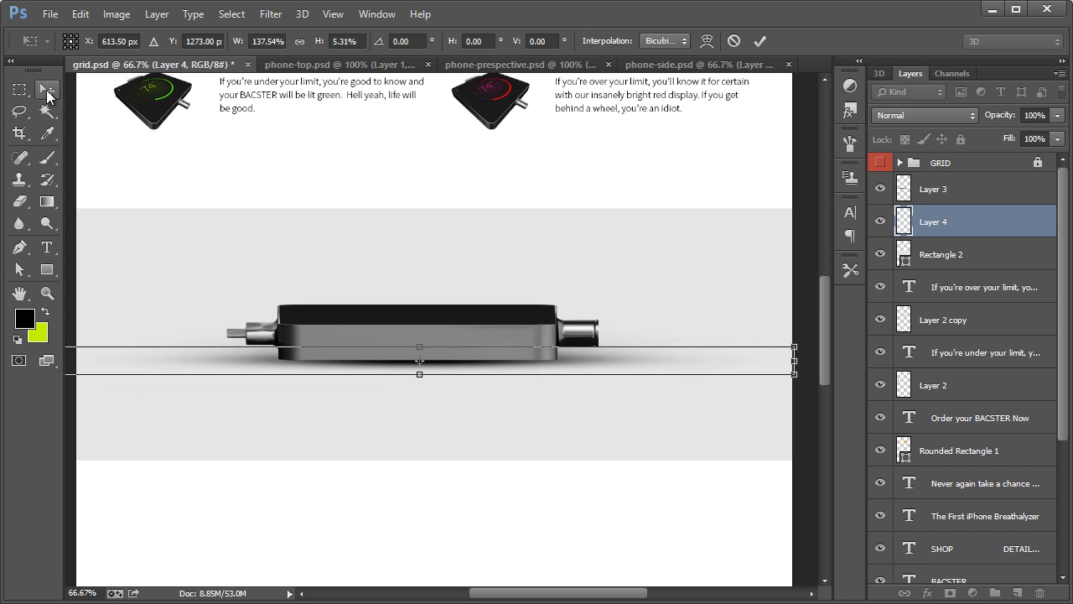
{"action": "left_click", "coordinate": [48, 91]}
{"action": "left_click", "coordinate": [225, 109]}
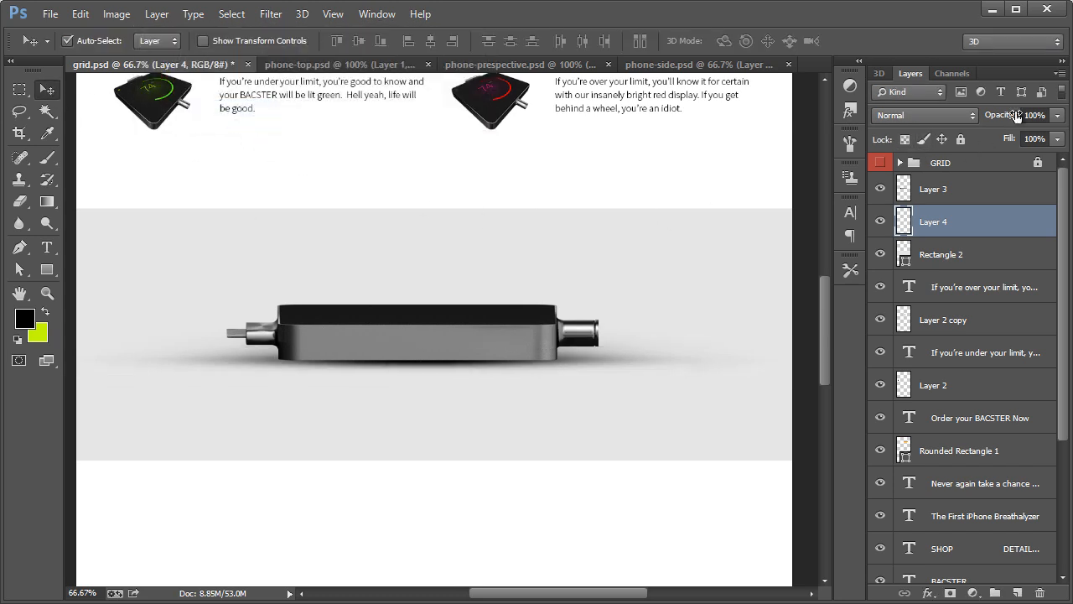
Step: Try adjusting the painted shadow's opacity, and delete the shadow layer
{"action": "left_click", "coordinate": [1058, 115]}
{"action": "mouse_move", "coordinate": [1058, 132]}
{"action": "left_mouse_down"}
{"action": "mouse_move", "coordinate": [1011, 131]}
{"action": "mouse_move", "coordinate": [1064, 135]}
{"action": "left_mouse_up"}
{"action": "left_click", "coordinate": [978, 226]}
{"action": "left_click", "coordinate": [956, 198], "text": "shift"}
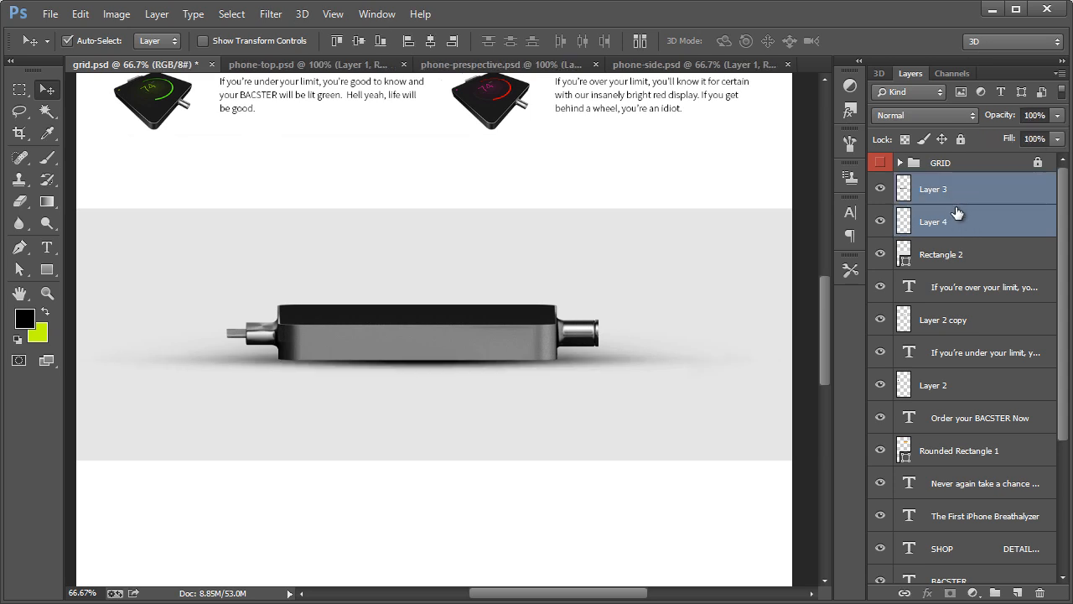
{"action": "left_click", "coordinate": [958, 211]}
{"action": "key", "text": "Delete"}
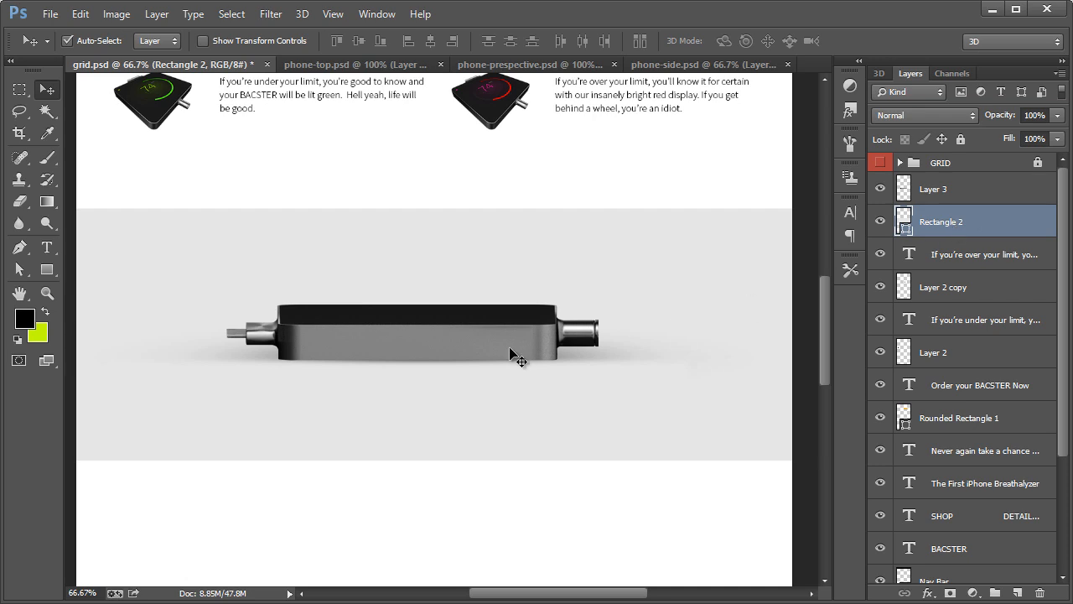
Step: Move the side-view device lower in the grey section and stretch the section's lower edge down to make it taller
{"action": "scroll", "coordinate": [513, 355], "scroll_direction": "up", "scroll_amount": 2}
{"action": "left_click_drag", "start_coordinate": [482, 420], "coordinate": [482, 482]}
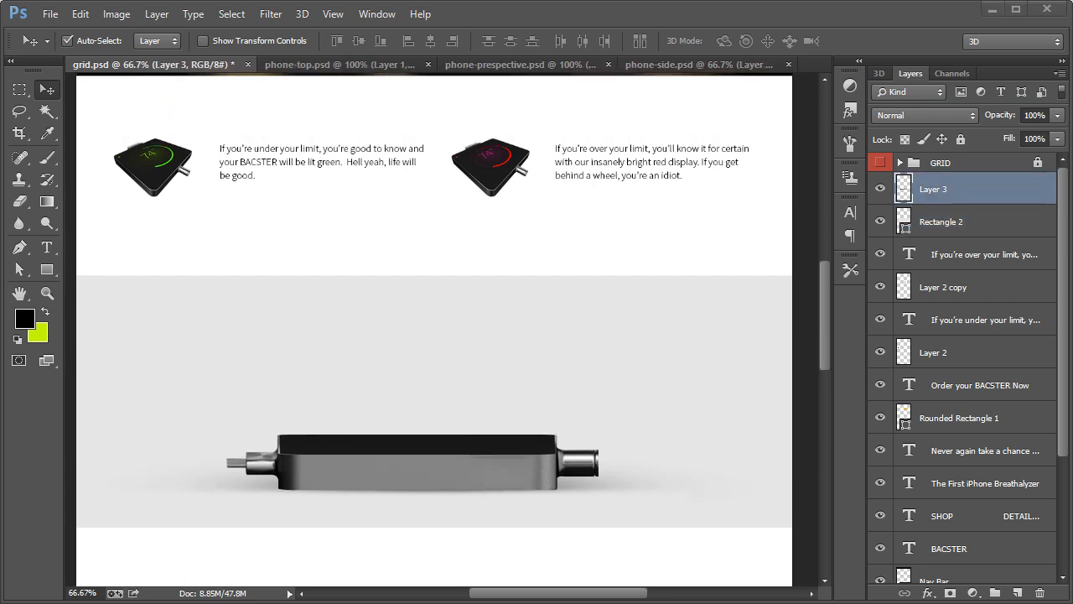
{"action": "scroll", "coordinate": [545, 333], "scroll_direction": "down", "scroll_amount": 4}
{"action": "left_click", "coordinate": [543, 232]}
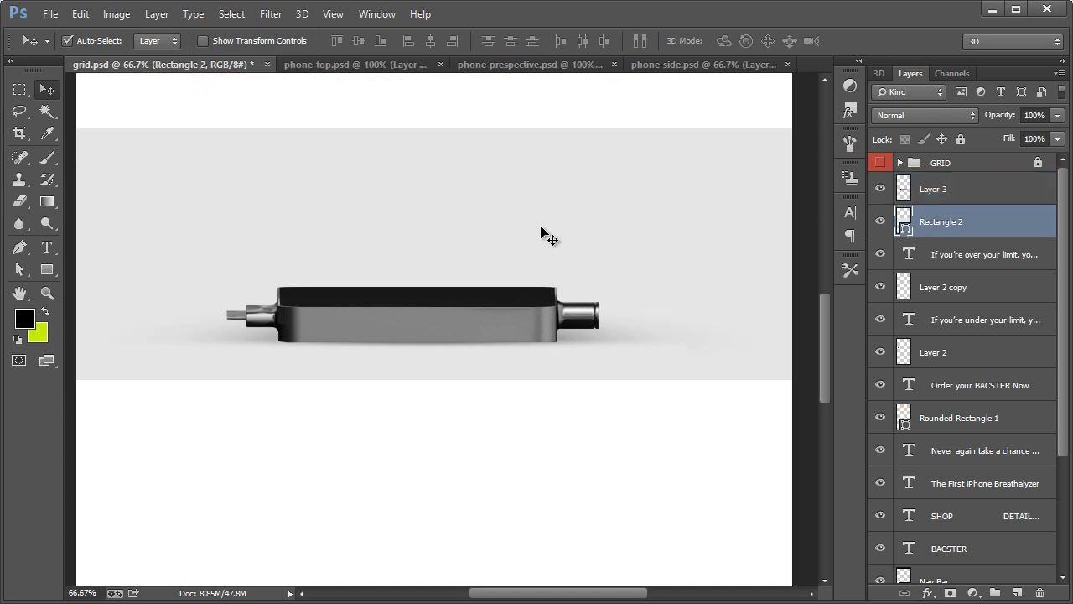
{"action": "key", "text": "ctrl+t"}
{"action": "left_click_drag", "start_coordinate": [439, 379], "coordinate": [438, 461]}
{"action": "left_click", "coordinate": [47, 89]}
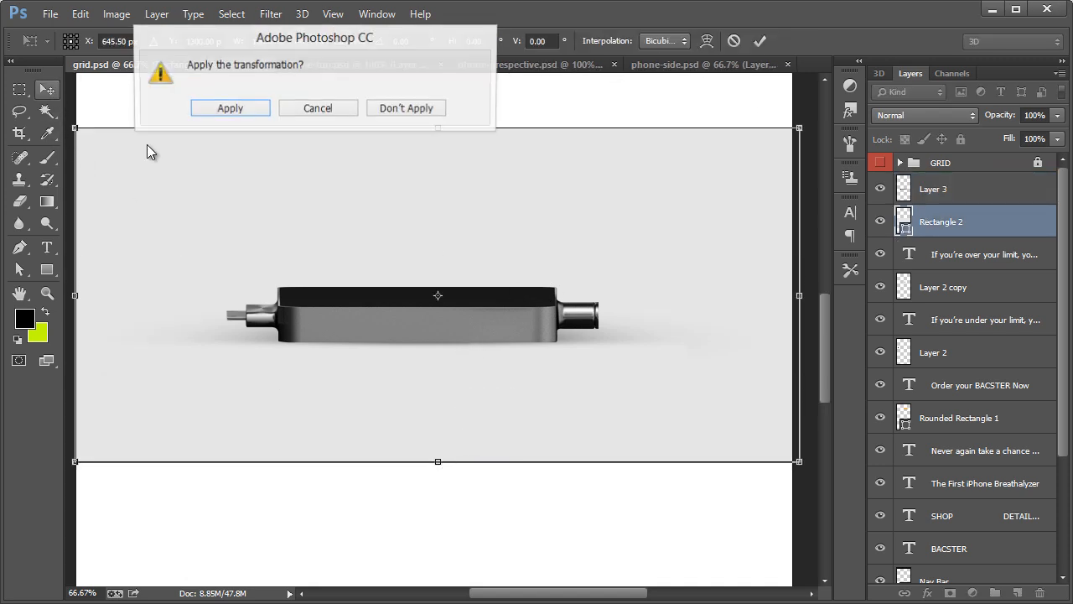
{"action": "left_click", "coordinate": [229, 108]}
Step: Move the side-view device down near the lower edge of the enlarged grey section
{"action": "left_click_drag", "start_coordinate": [433, 318], "coordinate": [469, 387]}
{"action": "scroll", "coordinate": [694, 348], "scroll_direction": "up", "scroll_amount": 3}
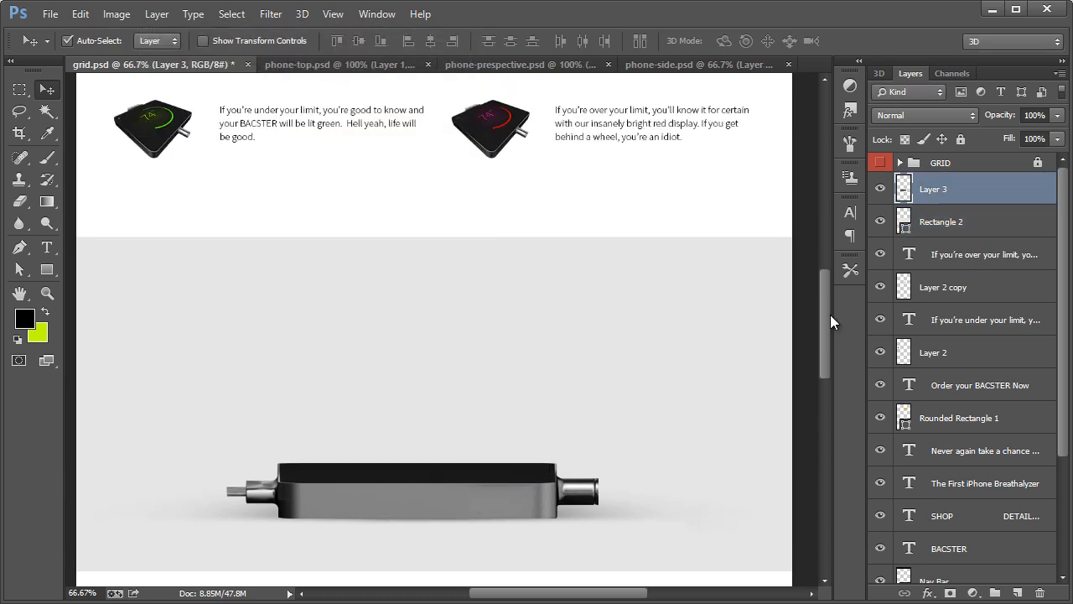
{"action": "mouse_move", "coordinate": [826, 283]}
{"action": "left_mouse_down"}
{"action": "mouse_move", "coordinate": [828, 186]}
{"action": "mouse_move", "coordinate": [821, 312]}
{"action": "mouse_move", "coordinate": [821, 296]}
{"action": "left_mouse_up"}
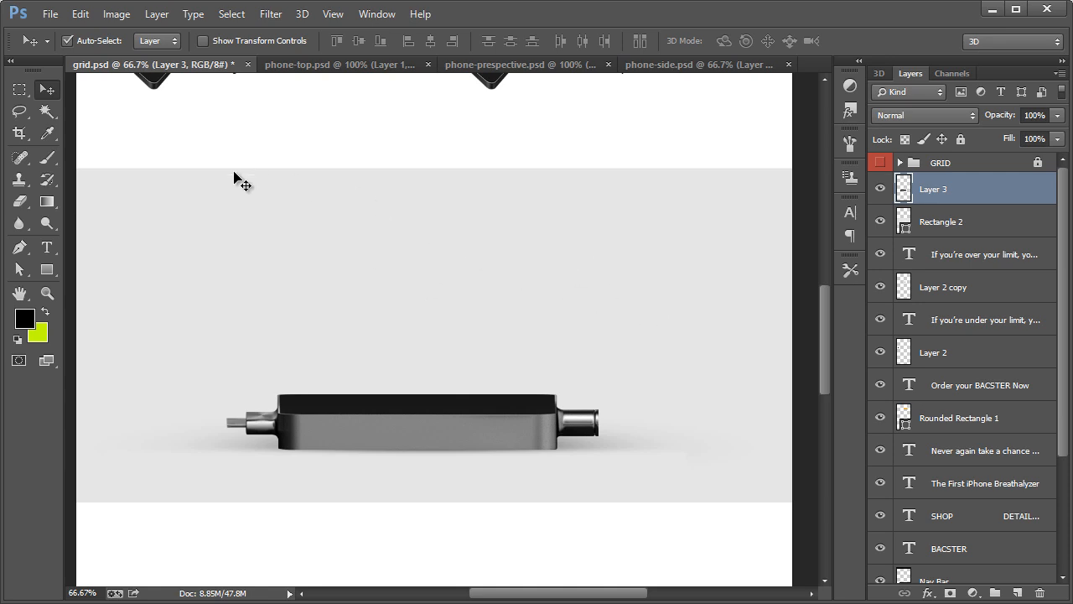
Step: Open the portrait JPG from the src folder to view it, and close it again
{"action": "left_click", "coordinate": [51, 14]}
{"action": "left_click", "coordinate": [59, 45]}
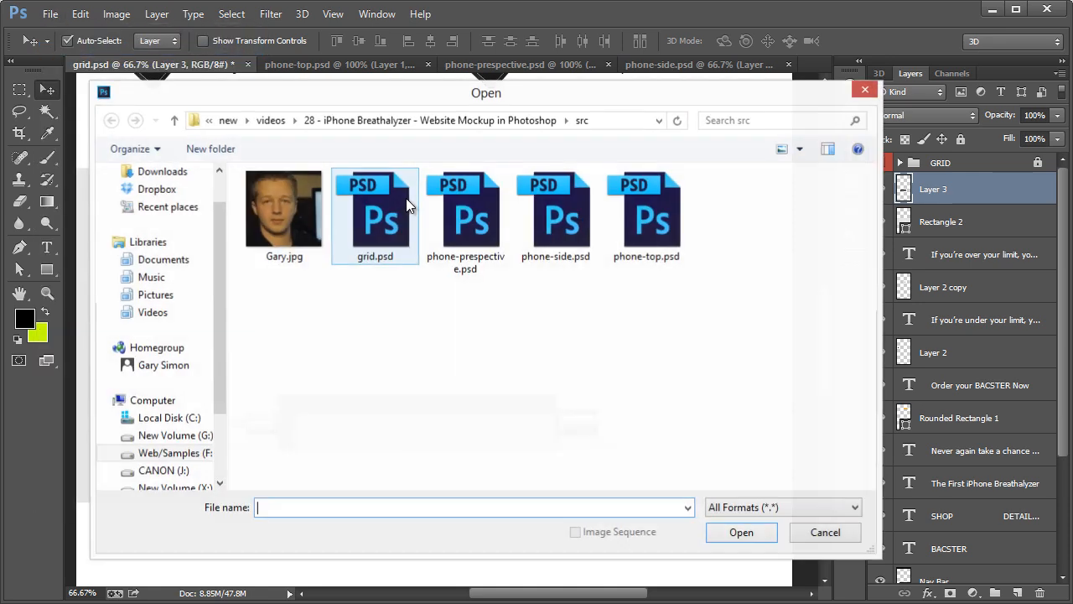
{"action": "left_click", "coordinate": [267, 232]}
{"action": "double_click", "coordinate": [267, 233]}
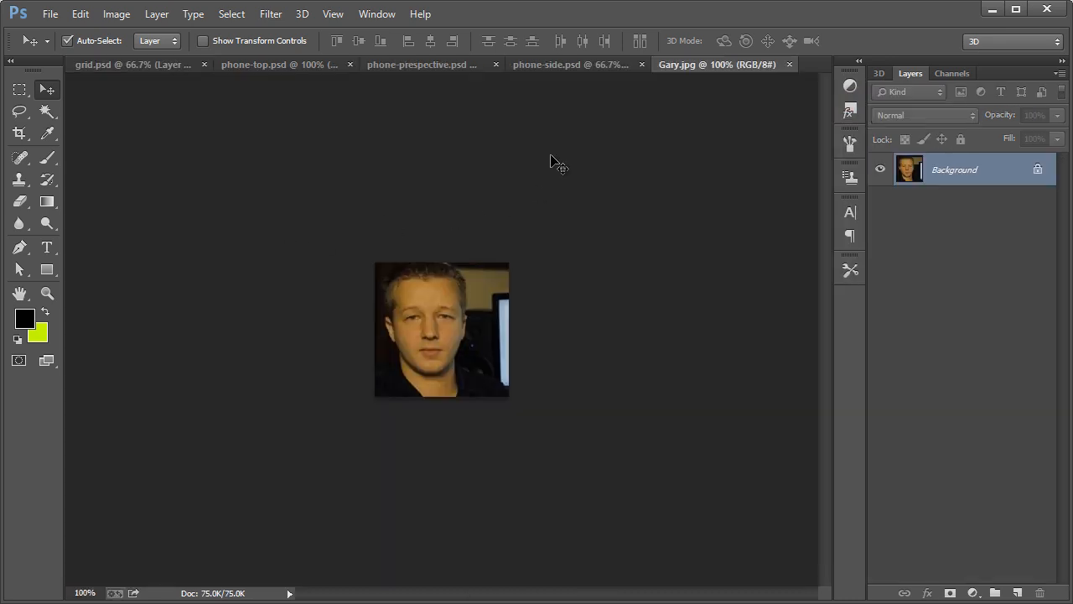
{"action": "left_click", "coordinate": [789, 64]}
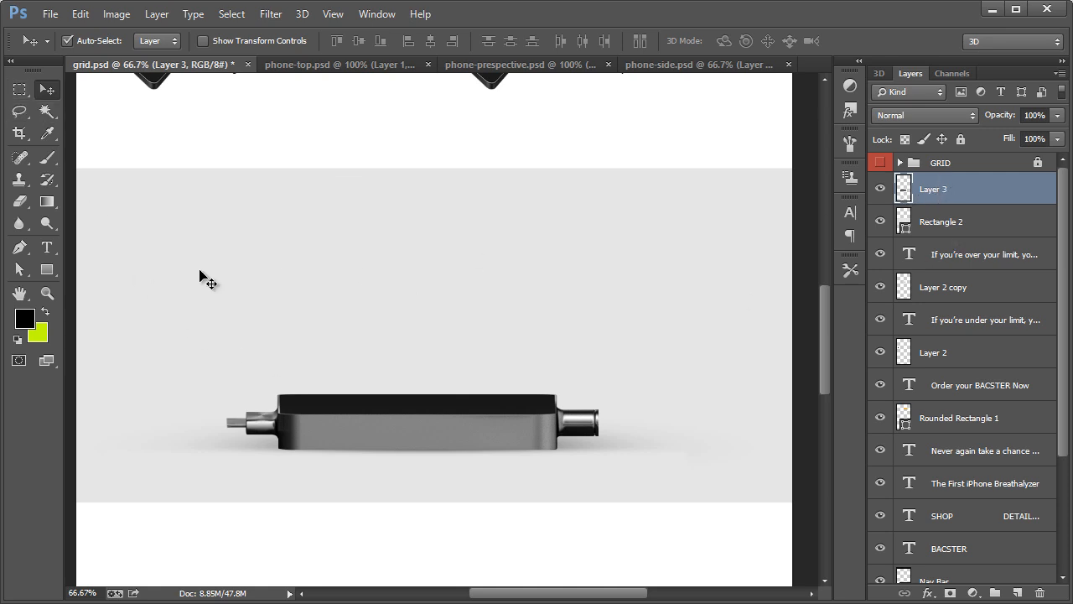
Step: Show the GRID group and draw a black 86 x 86 px circle above the device, centred on the second column gap
{"action": "left_click", "coordinate": [877, 162]}
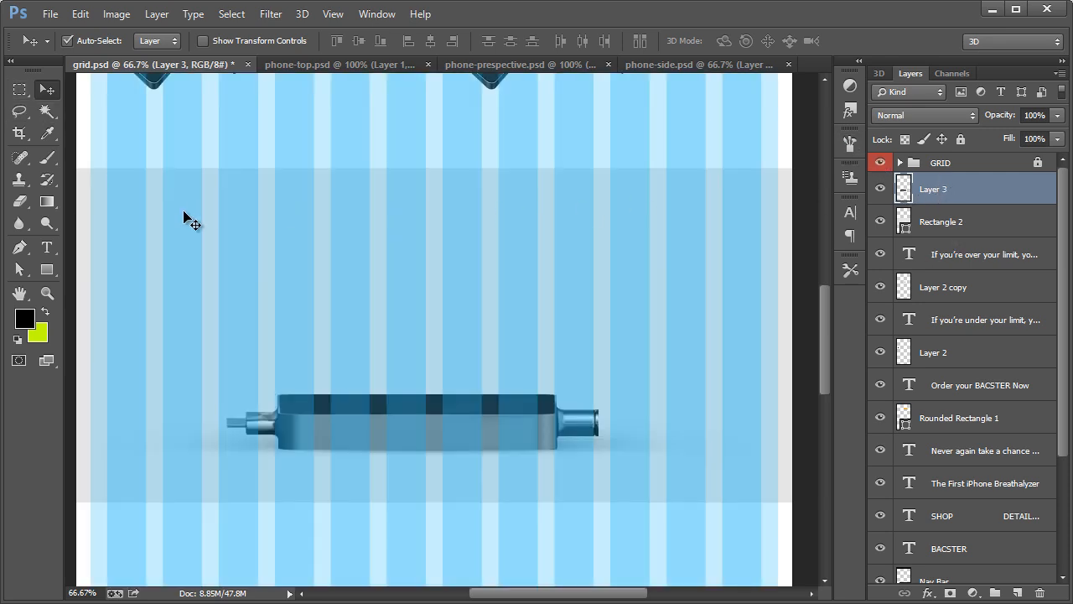
{"action": "left_click_drag", "start_coordinate": [49, 267], "coordinate": [94, 301]}
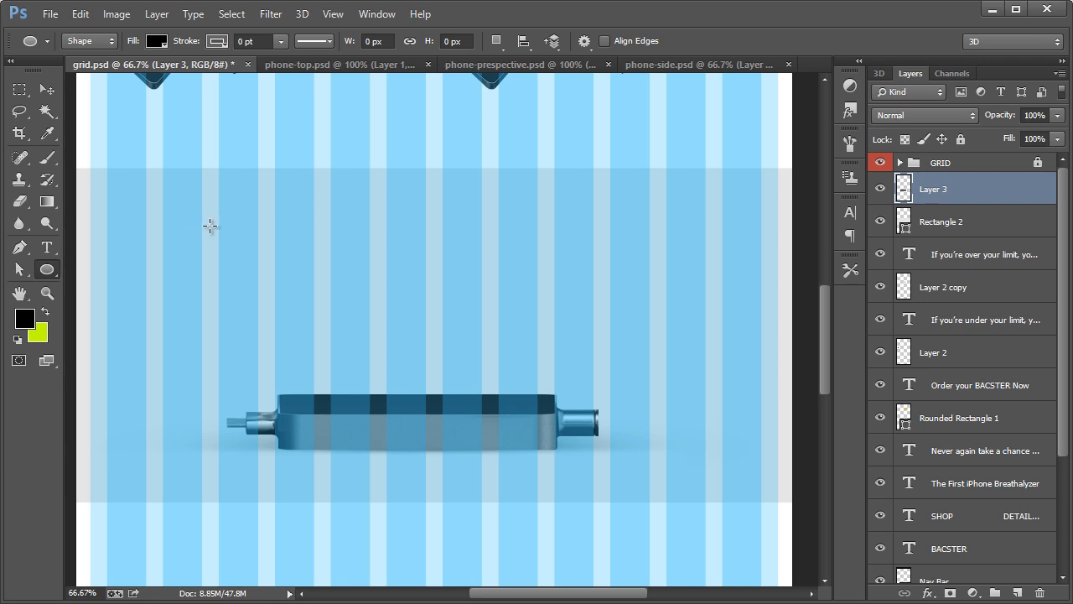
{"action": "left_click_drag", "start_coordinate": [210, 226], "coordinate": [237, 272]}
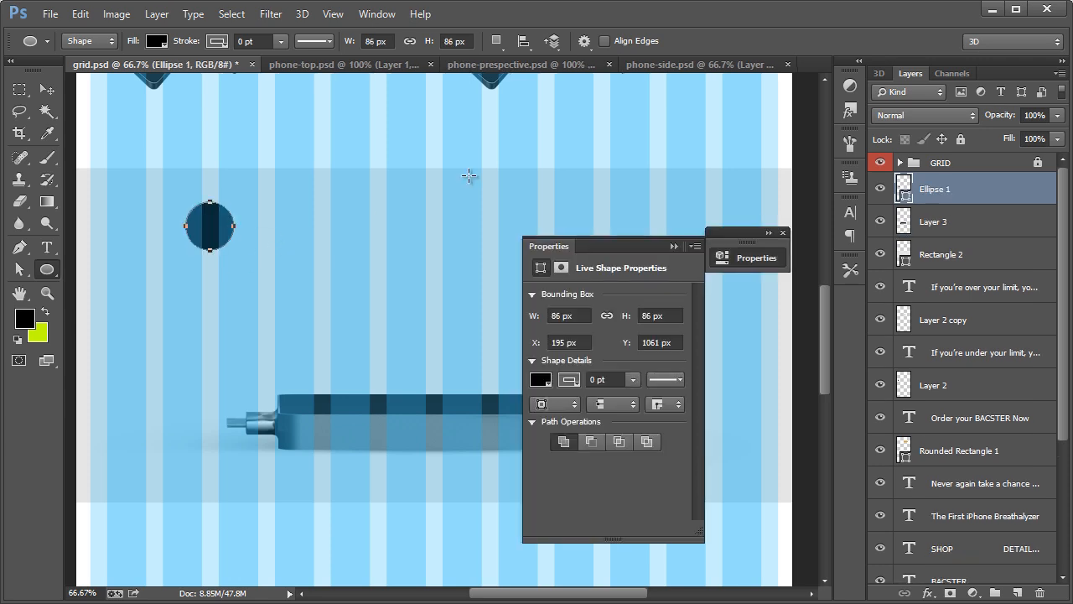
Step: Hide the GRID group and place the portrait on a new layer clipped to the black circle
{"action": "left_click", "coordinate": [882, 163]}
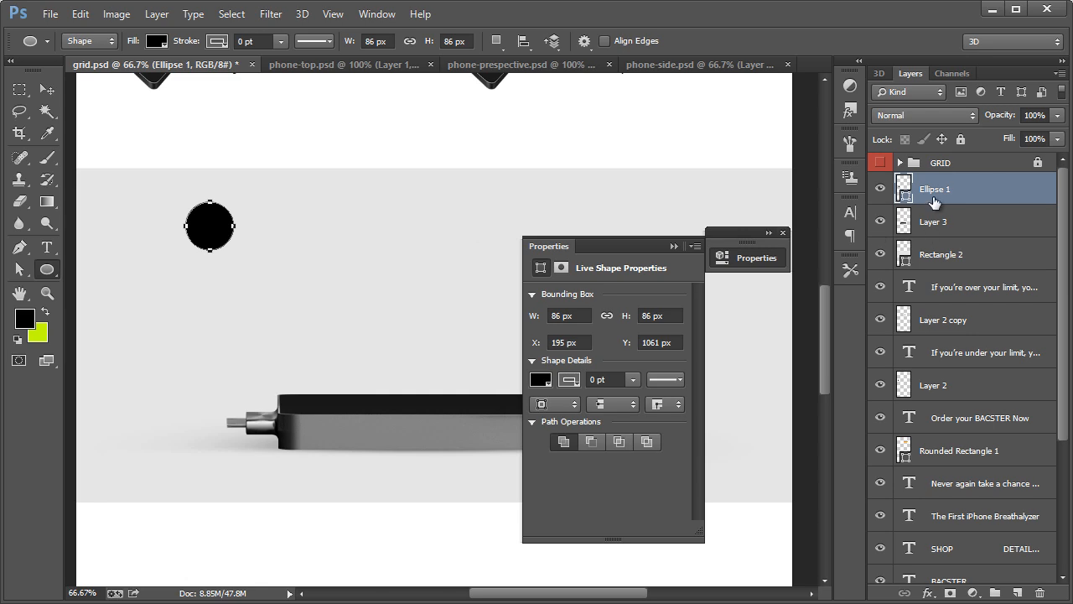
{"action": "key", "text": "ctrl+shift+n"}
{"action": "left_click", "coordinate": [541, 343]}
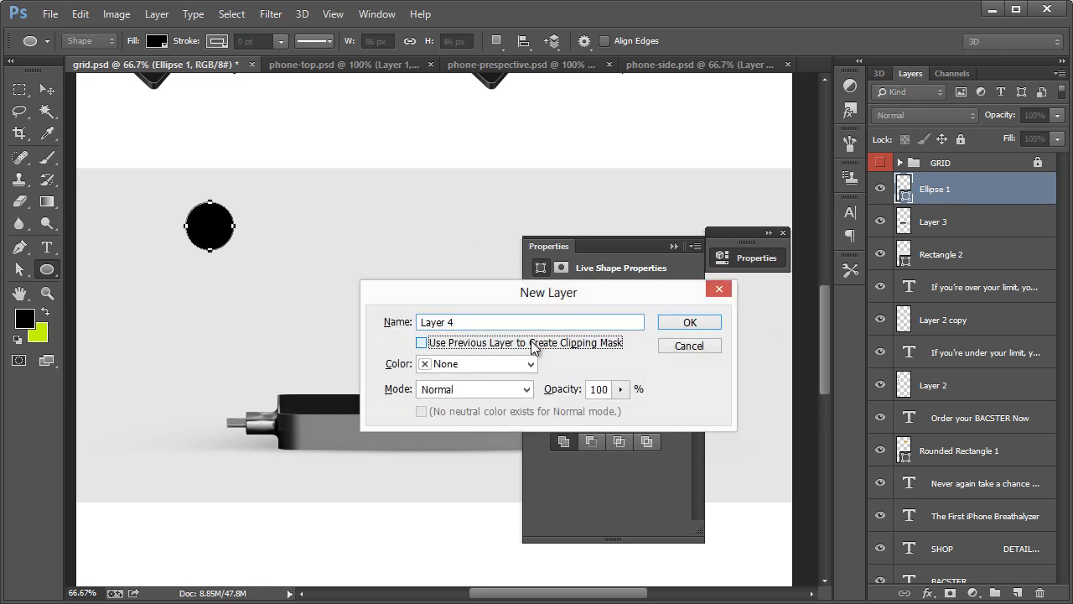
{"action": "left_click", "coordinate": [692, 323]}
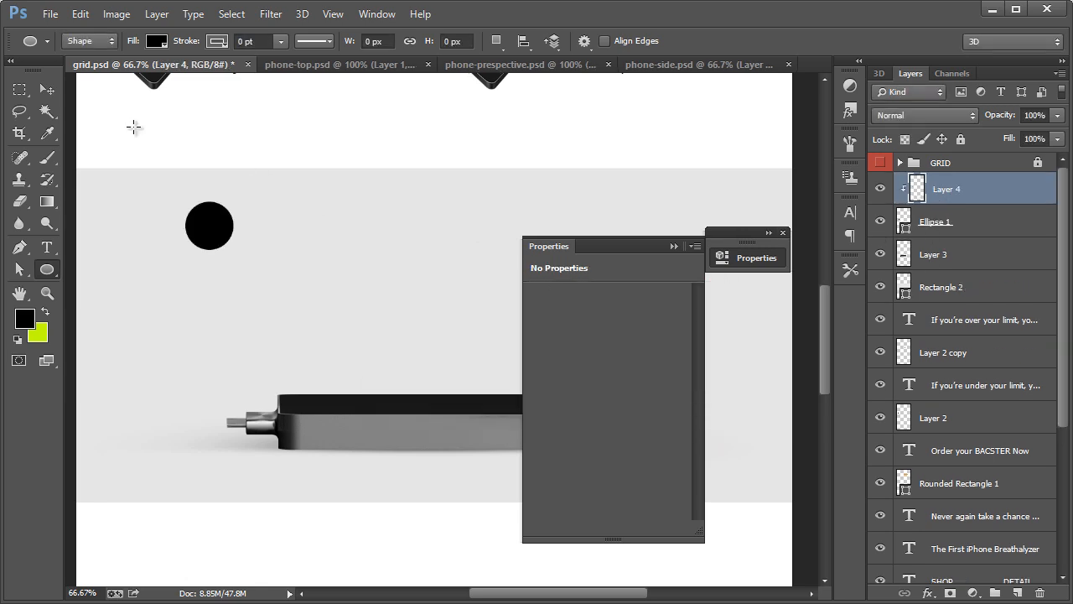
{"action": "left_click", "coordinate": [48, 92]}
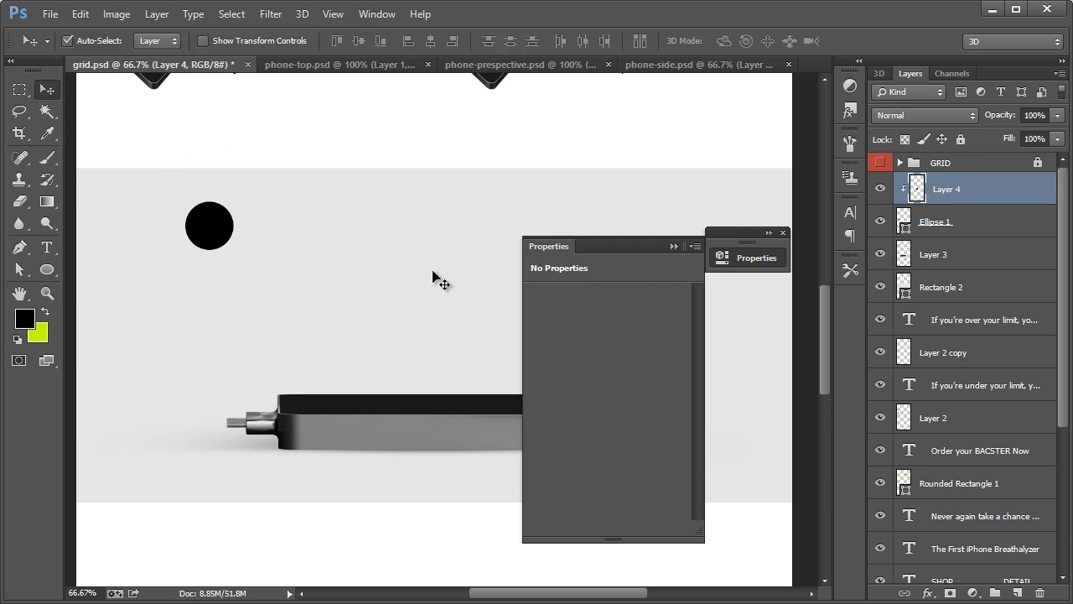
Step: Select the transparent area around the clipped portrait to locate the image, and clear the selection
{"action": "left_click", "coordinate": [45, 112]}
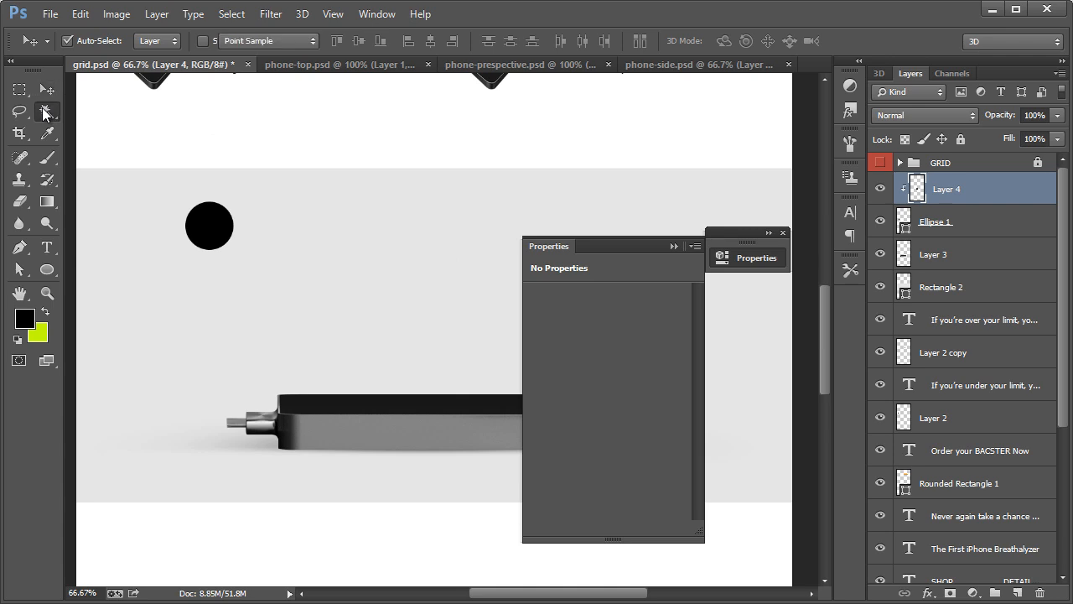
{"action": "left_click", "coordinate": [357, 178]}
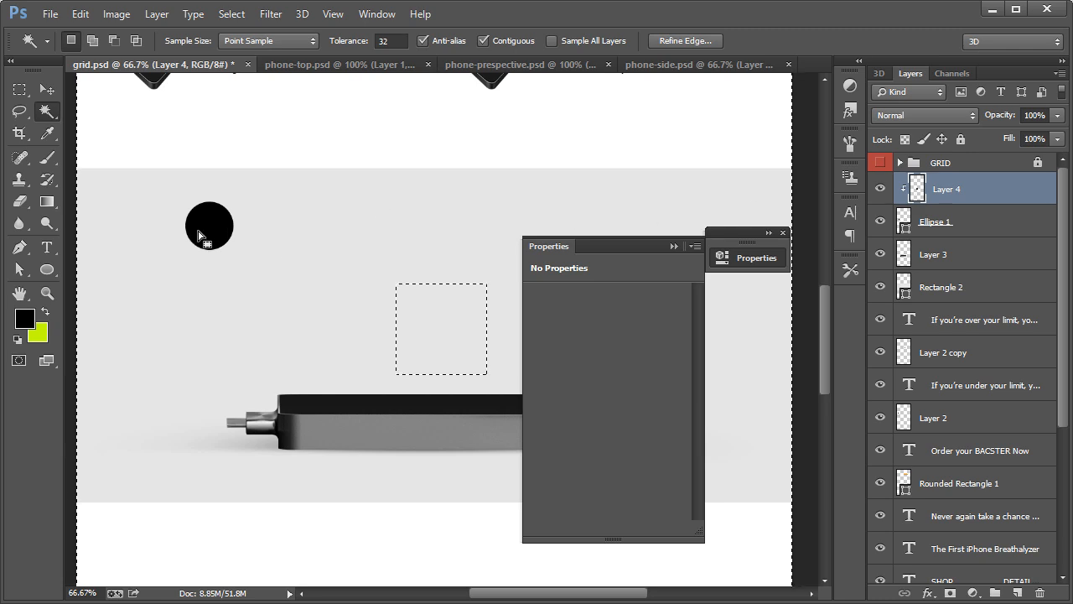
{"action": "key", "text": "ctrl+d"}
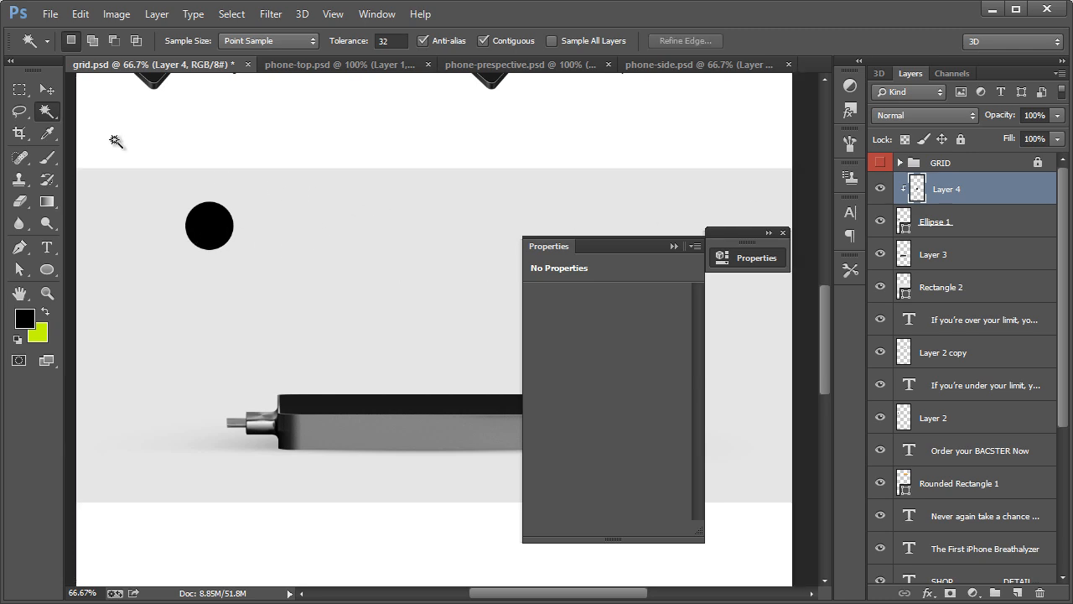
Step: Move the portrait over the black circle and scale it proportionally to about 64.38% so the face fills the circle
{"action": "left_click", "coordinate": [47, 90]}
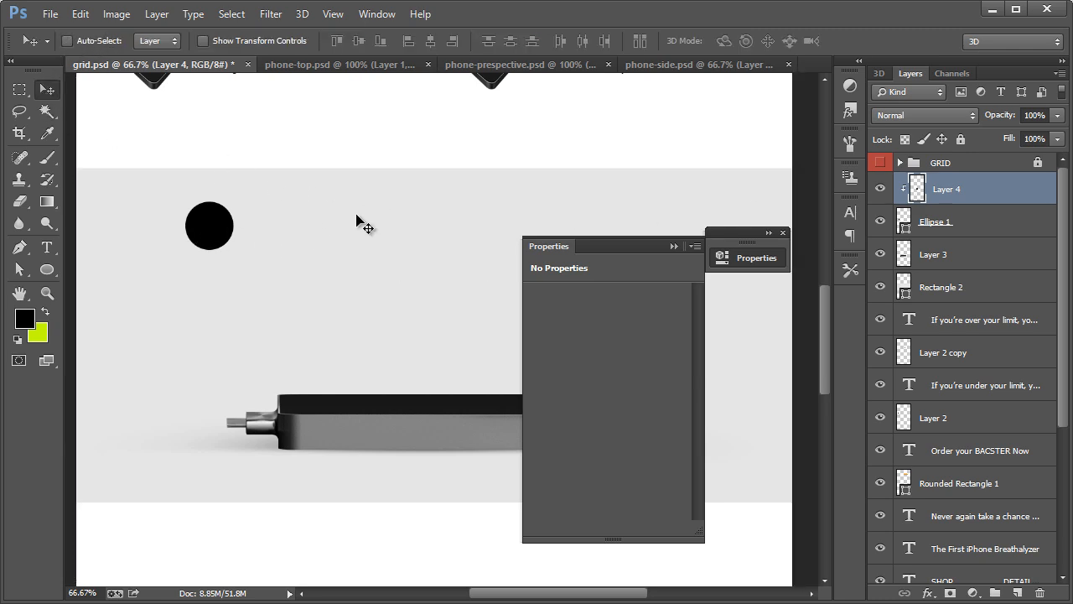
{"action": "left_click_drag", "start_coordinate": [361, 222], "coordinate": [162, 206]}
{"action": "key", "text": "ctrl+t"}
{"action": "left_click_drag", "start_coordinate": [271, 186], "coordinate": [228, 209]}
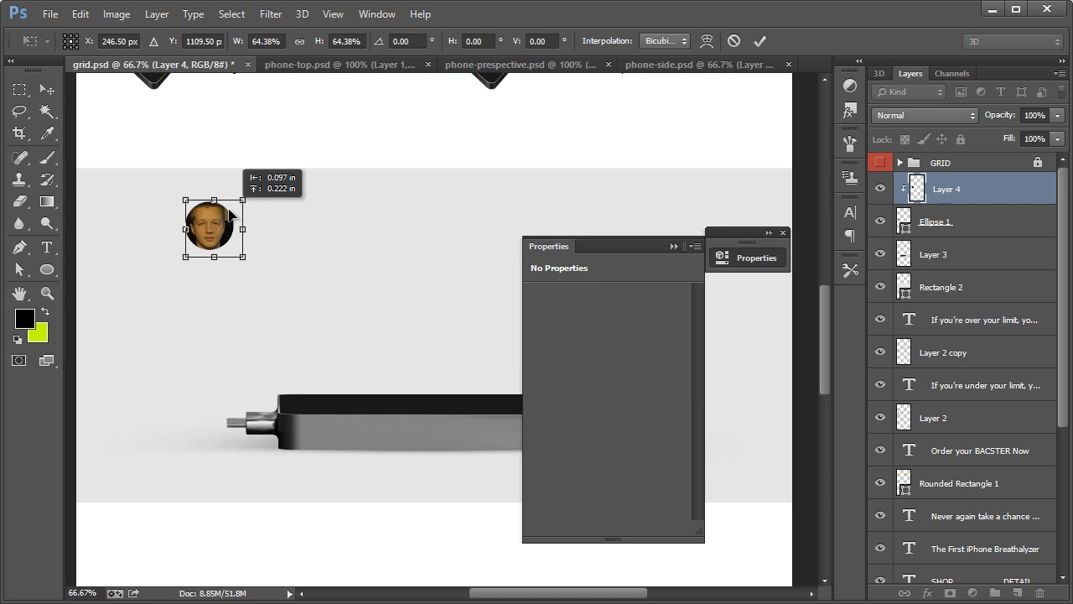
{"action": "left_click", "coordinate": [48, 90]}
{"action": "left_click", "coordinate": [235, 107]}
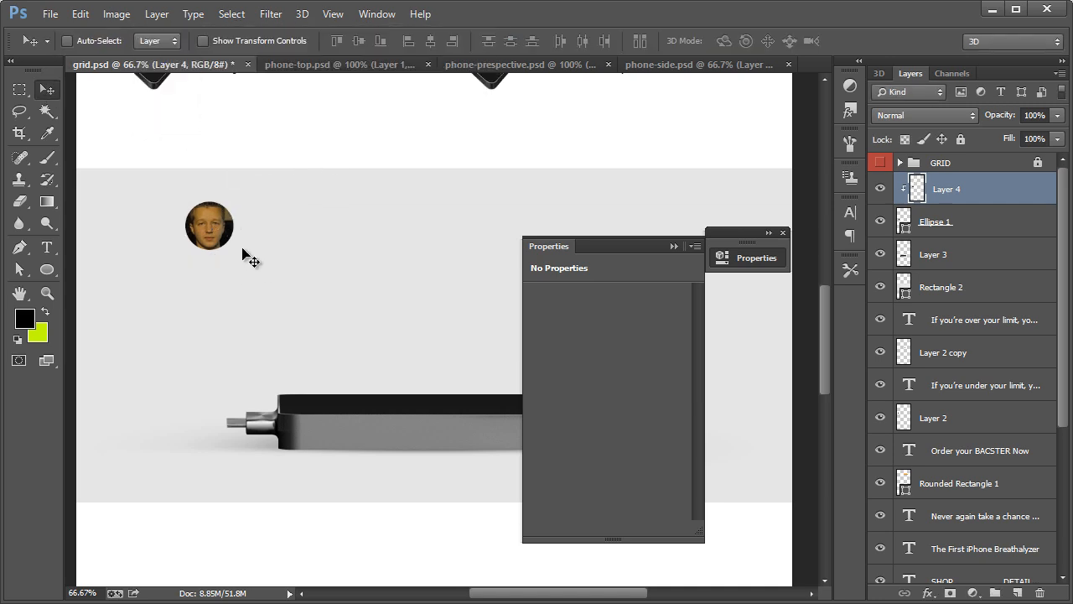
Step: Add a 5 px white (ffffff) outside Stroke layer style to the Ellipse 1 circle
{"action": "scroll", "coordinate": [455, 364], "scroll_direction": "up", "scroll_amount": 3}
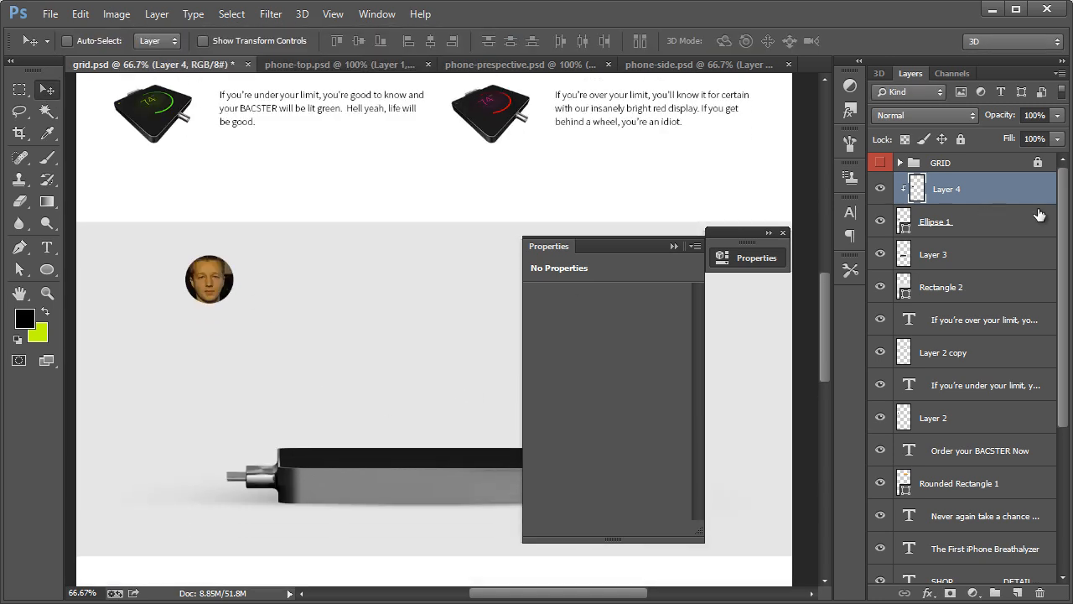
{"action": "left_click", "coordinate": [1053, 221]}
{"action": "double_click", "coordinate": [1053, 221]}
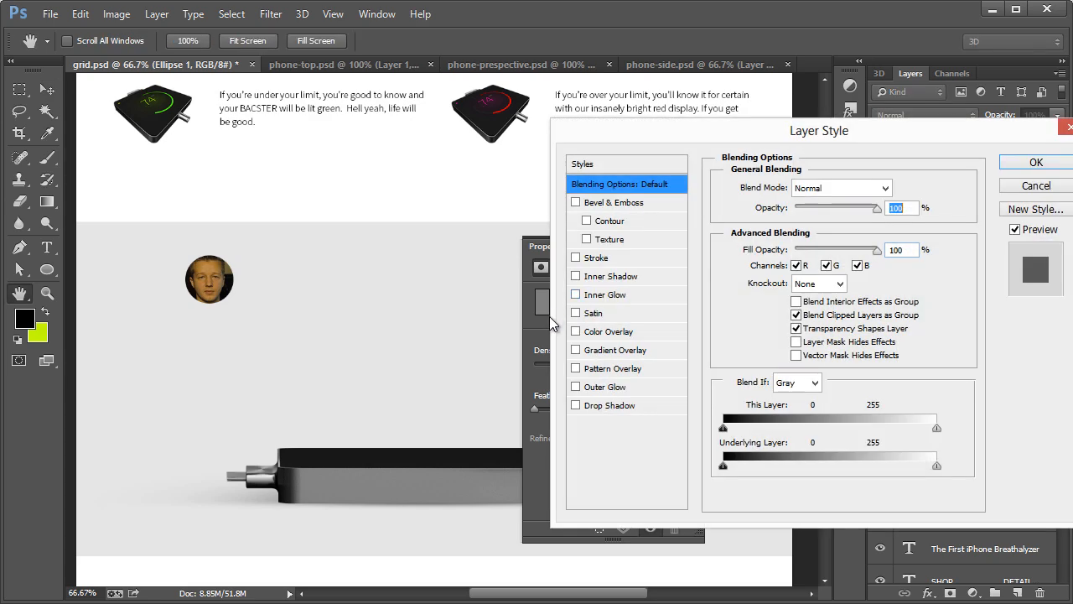
{"action": "left_click", "coordinate": [587, 260]}
{"action": "left_click_drag", "start_coordinate": [886, 186], "coordinate": [827, 188]}
{"action": "type", "text": "5"}
{"action": "left_click", "coordinate": [761, 303]}
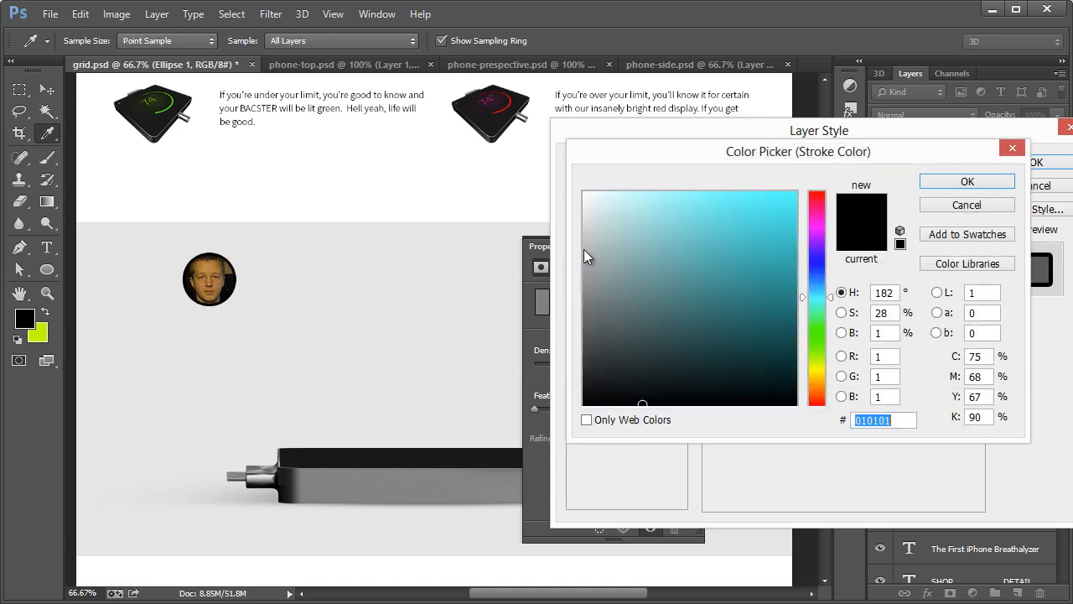
{"action": "left_click_drag", "start_coordinate": [585, 257], "coordinate": [531, 163]}
{"action": "left_click", "coordinate": [967, 183]}
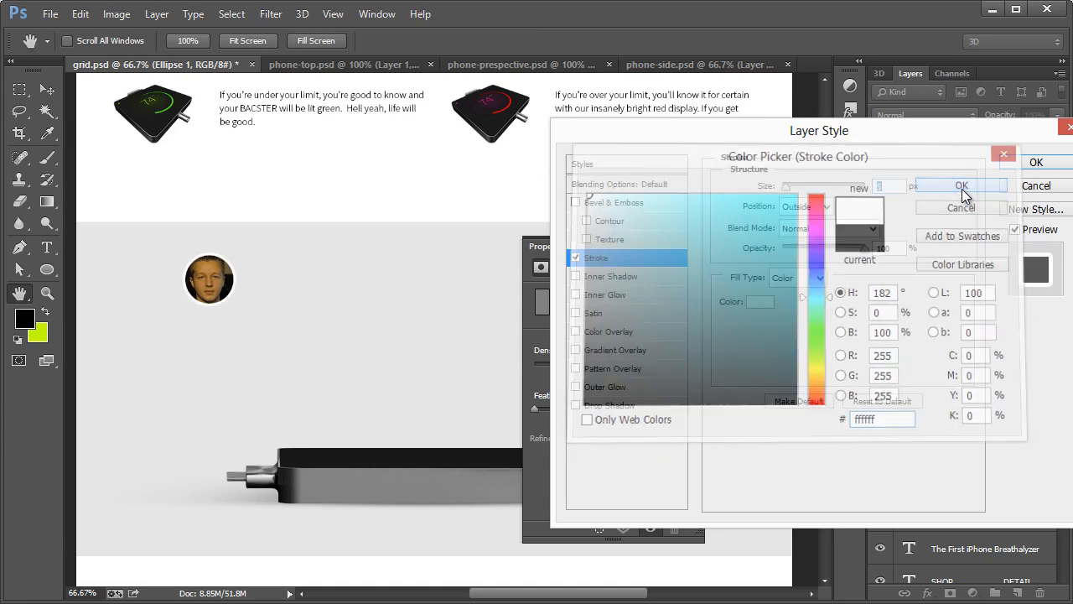
{"action": "key", "text": "Return"}
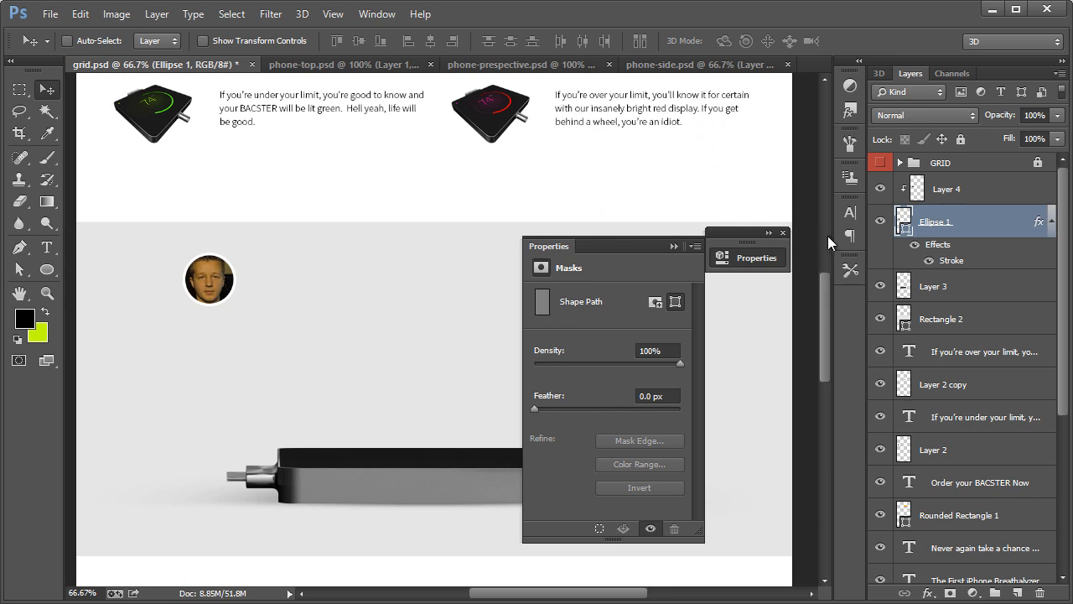
Step: Show the GRID group and add a centred text box below the portrait, reading the pictured person's first name in possessive form plus "Story"
{"action": "left_click", "coordinate": [783, 232]}
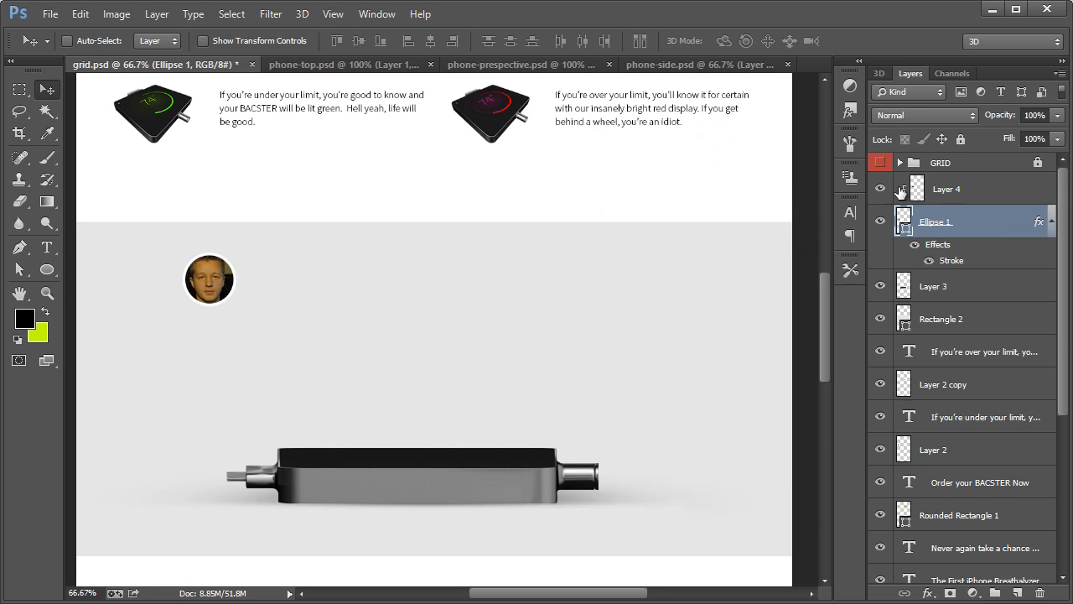
{"action": "left_click", "coordinate": [879, 162]}
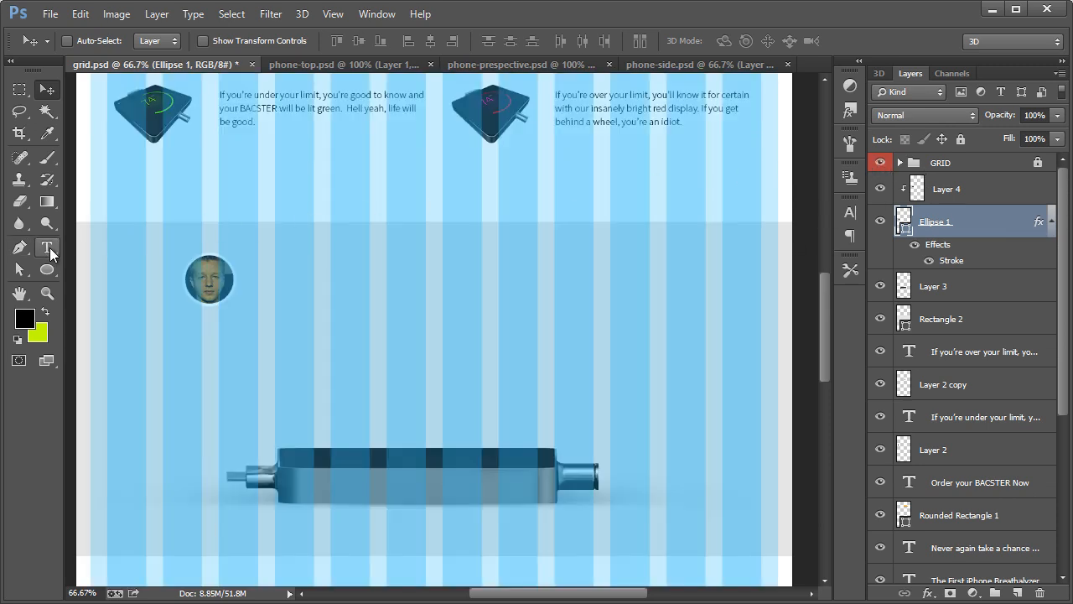
{"action": "left_click", "coordinate": [47, 246]}
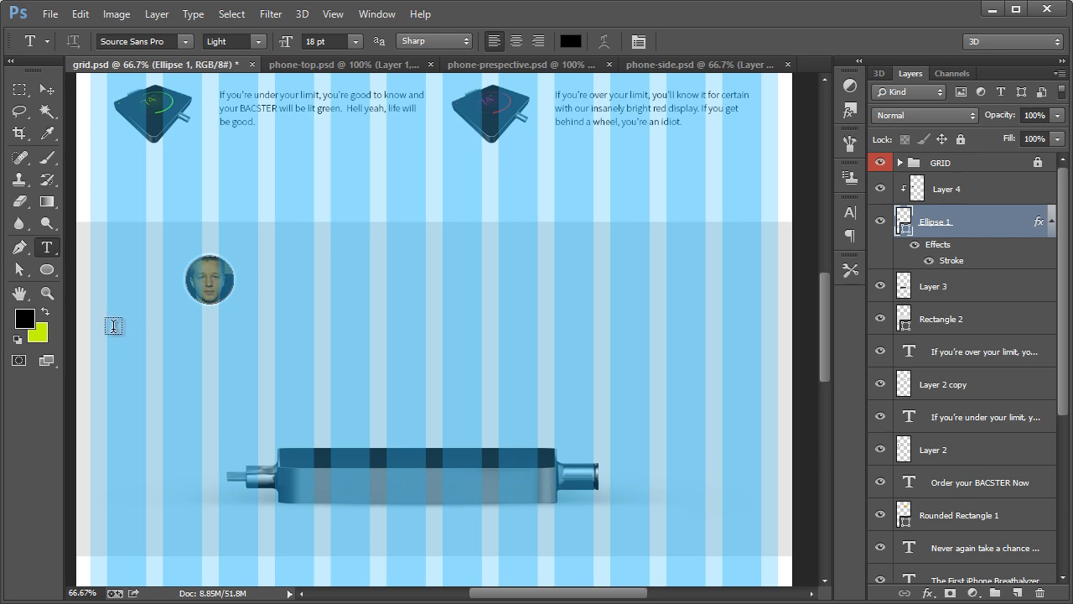
{"action": "left_click_drag", "start_coordinate": [108, 321], "coordinate": [315, 367]}
{"action": "left_click", "coordinate": [516, 41]}
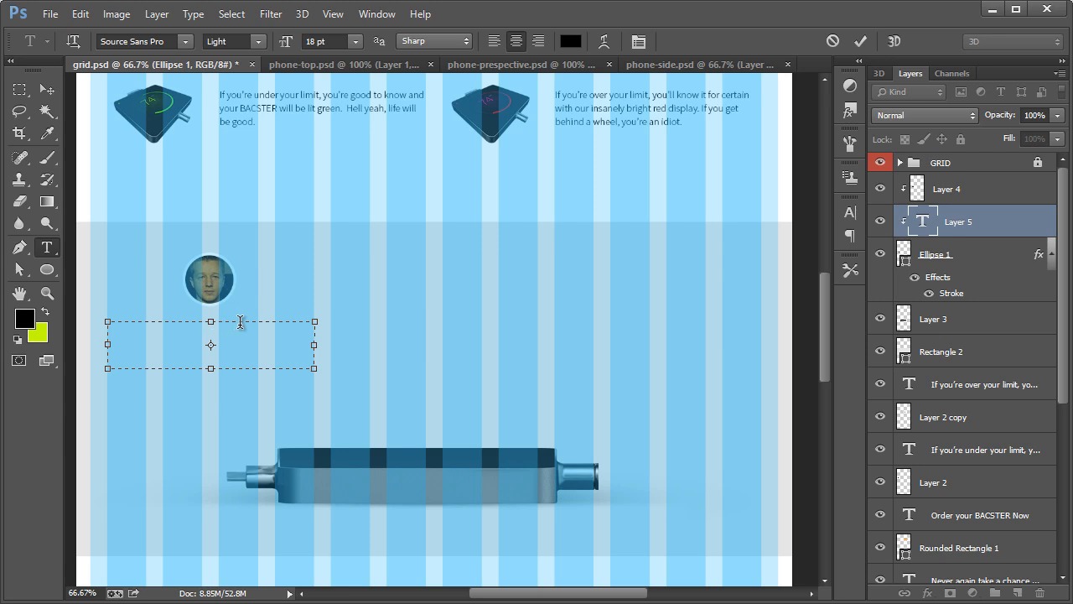
{"action": "left_click", "coordinate": [47, 89]}
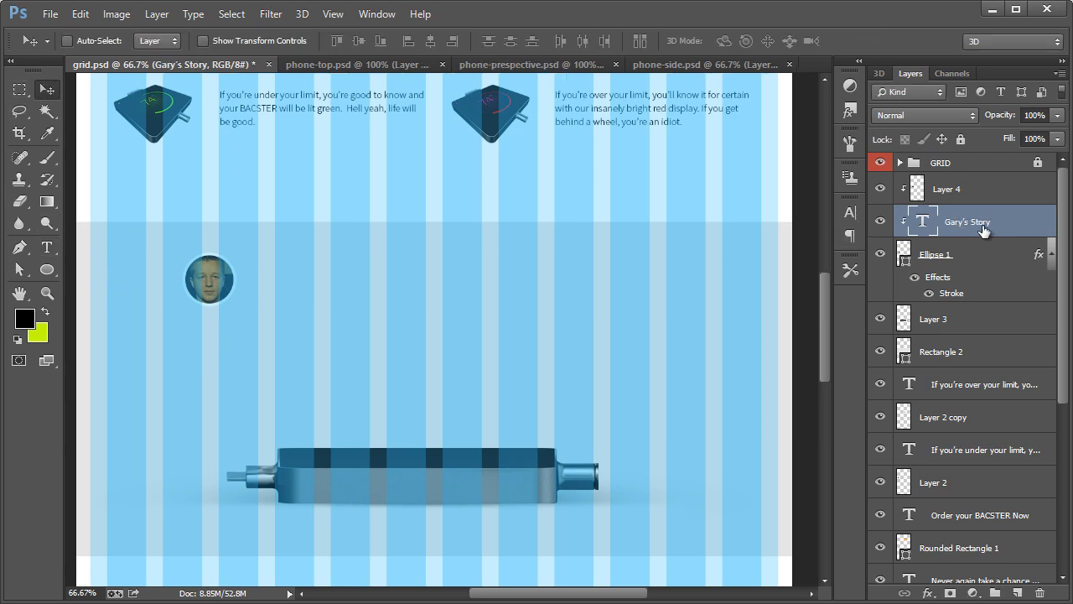
Step: Move the heading's text layer above the clipped portrait layer so it is released from the circle's clipping mask
{"action": "left_click_drag", "start_coordinate": [982, 227], "coordinate": [955, 205]}
{"action": "right_click", "coordinate": [959, 190]}
{"action": "key", "text": "Escape"}
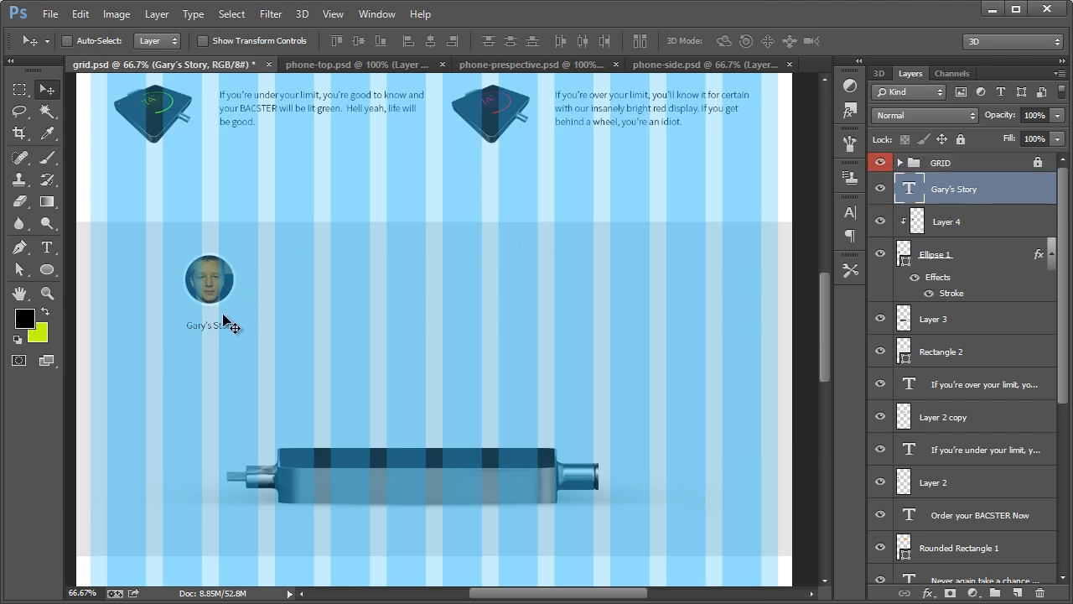
Step: Hide the GRID group and add the line “It literally saved my life. I could have died.” below the heading text
{"action": "left_click", "coordinate": [47, 293]}
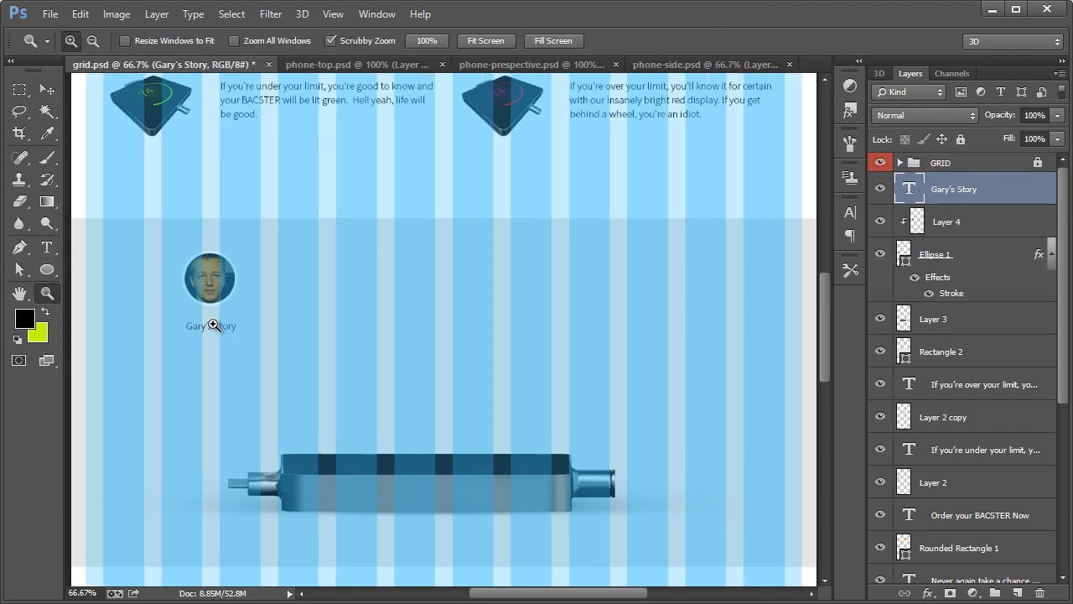
{"action": "left_click", "coordinate": [212, 324]}
{"action": "left_click", "coordinate": [46, 245]}
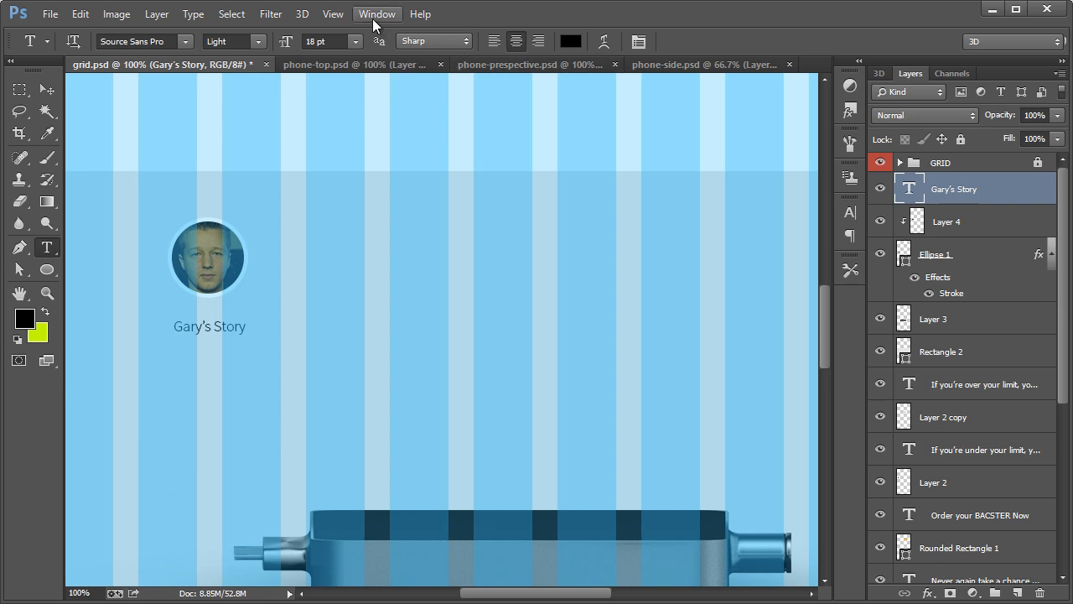
{"action": "left_click", "coordinate": [879, 162]}
{"action": "left_click", "coordinate": [243, 328]}
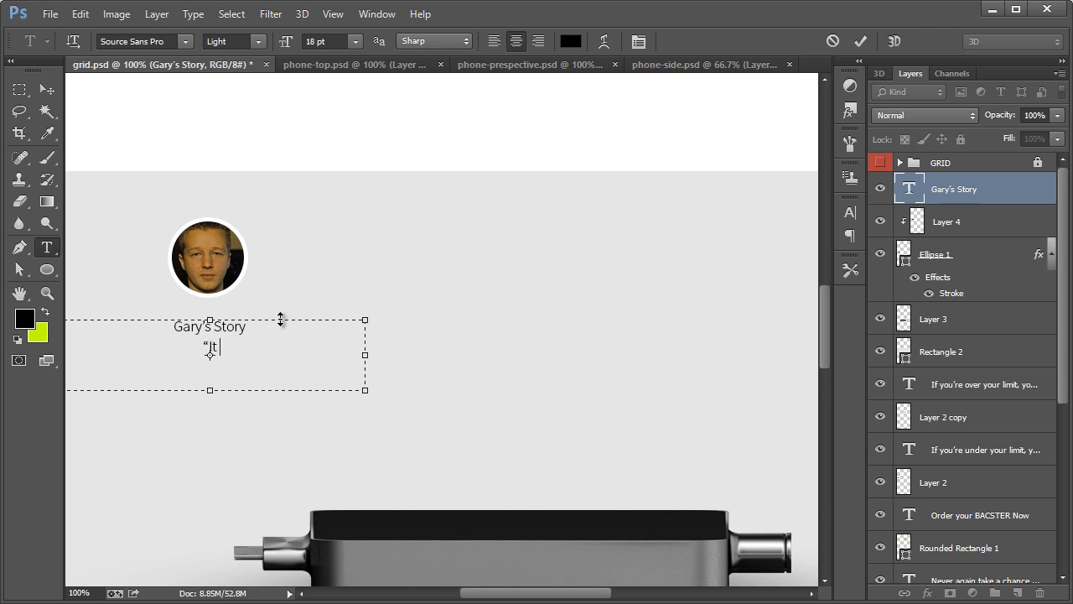
{"action": "type", "text": "“It literally saved my "}
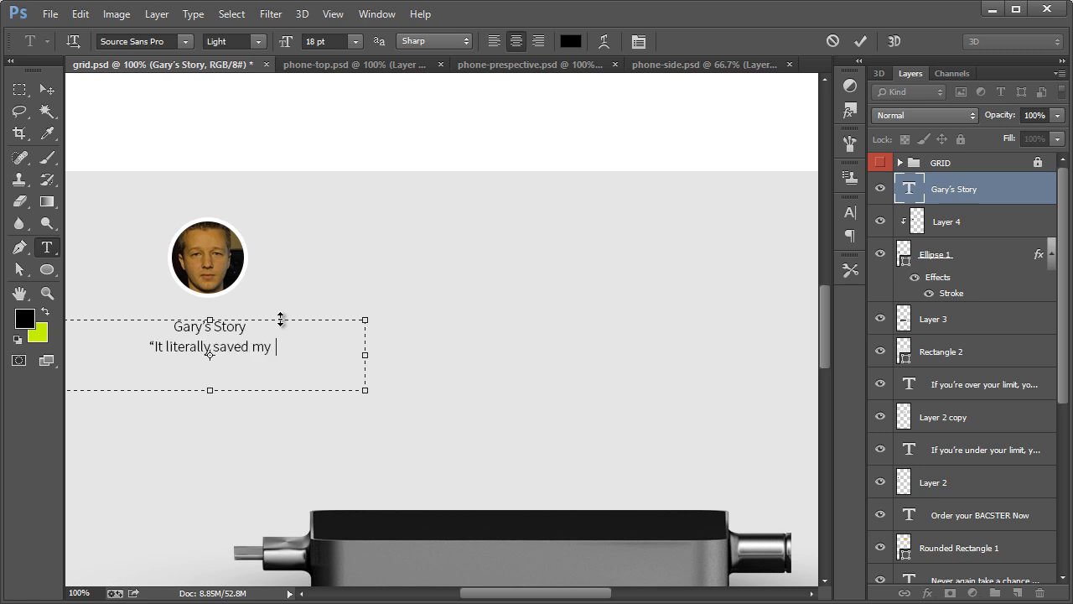
{"action": "type", "text": "life.  I could have "}
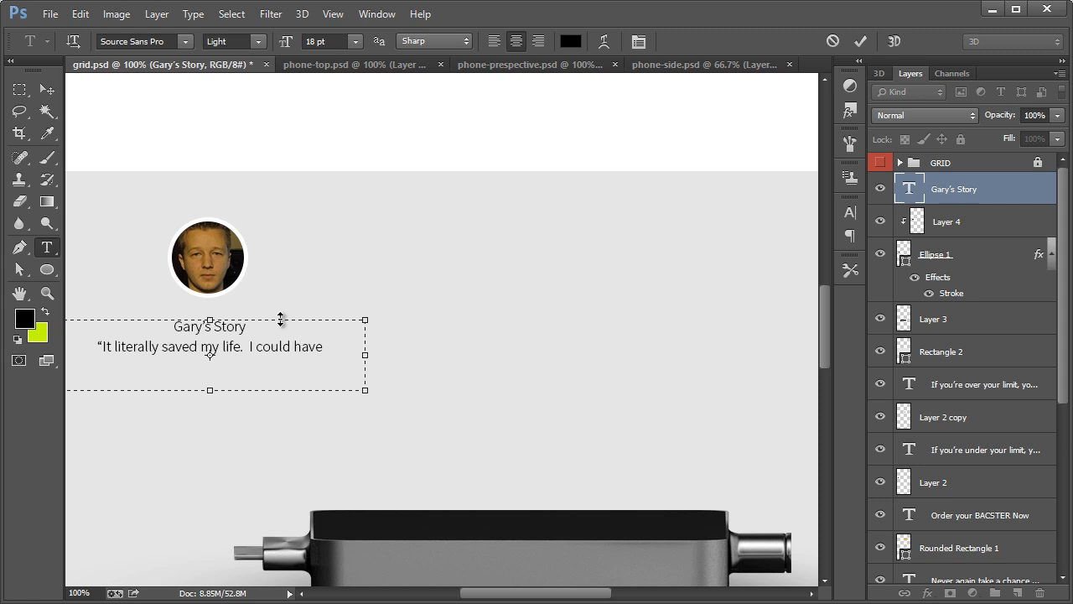
{"action": "type", "text": "died.”"}
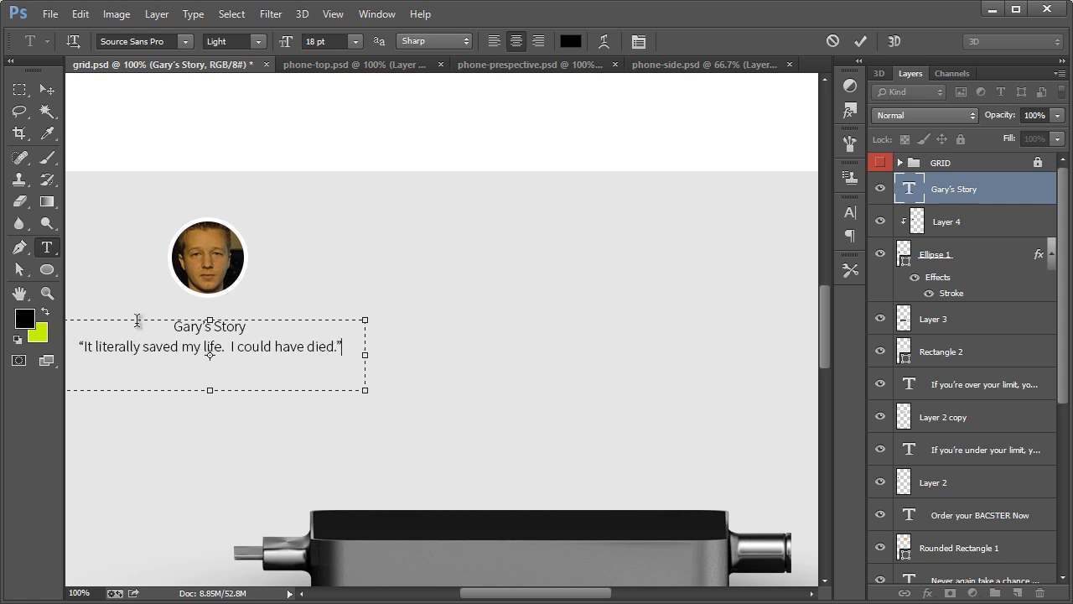
{"action": "left_click", "coordinate": [43, 96]}
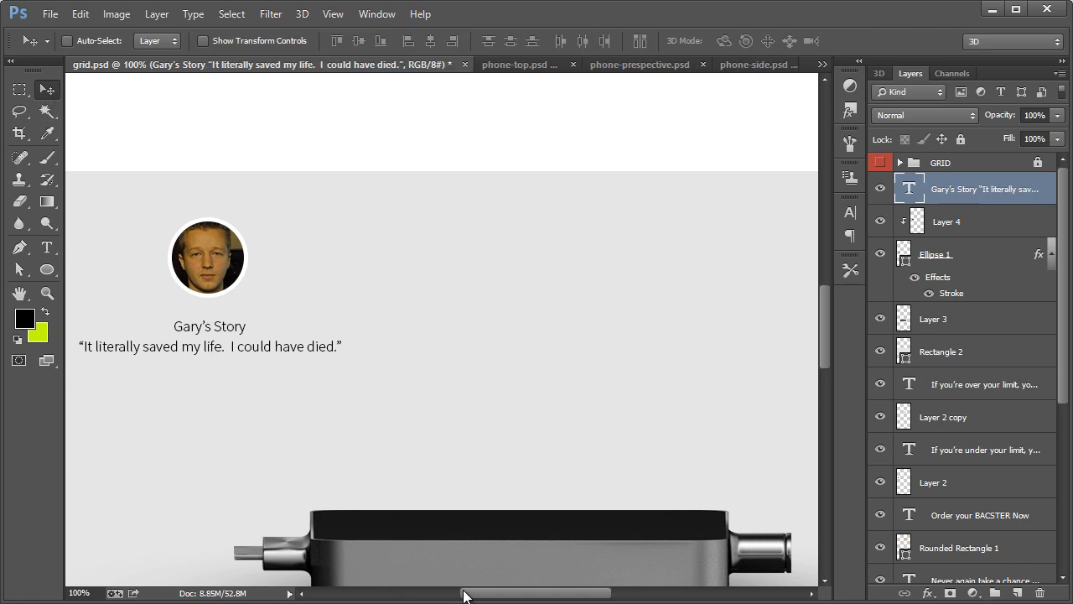
Step: Change the colour of the quote line below the heading to grey 787878
{"action": "left_click_drag", "start_coordinate": [463, 595], "coordinate": [445, 594]}
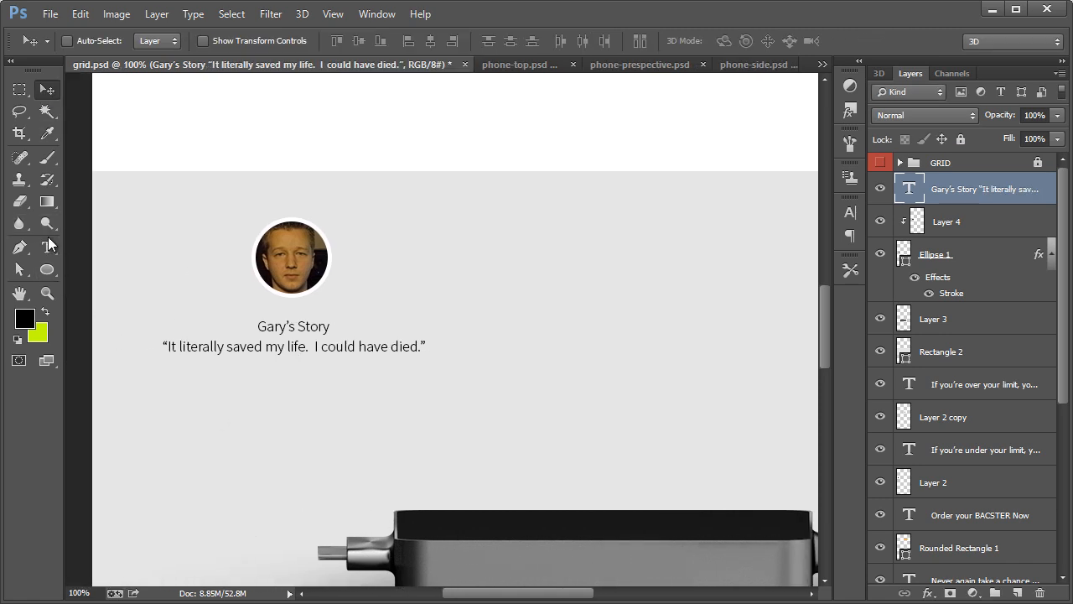
{"action": "left_click", "coordinate": [47, 245]}
{"action": "left_click_drag", "start_coordinate": [427, 346], "coordinate": [161, 356]}
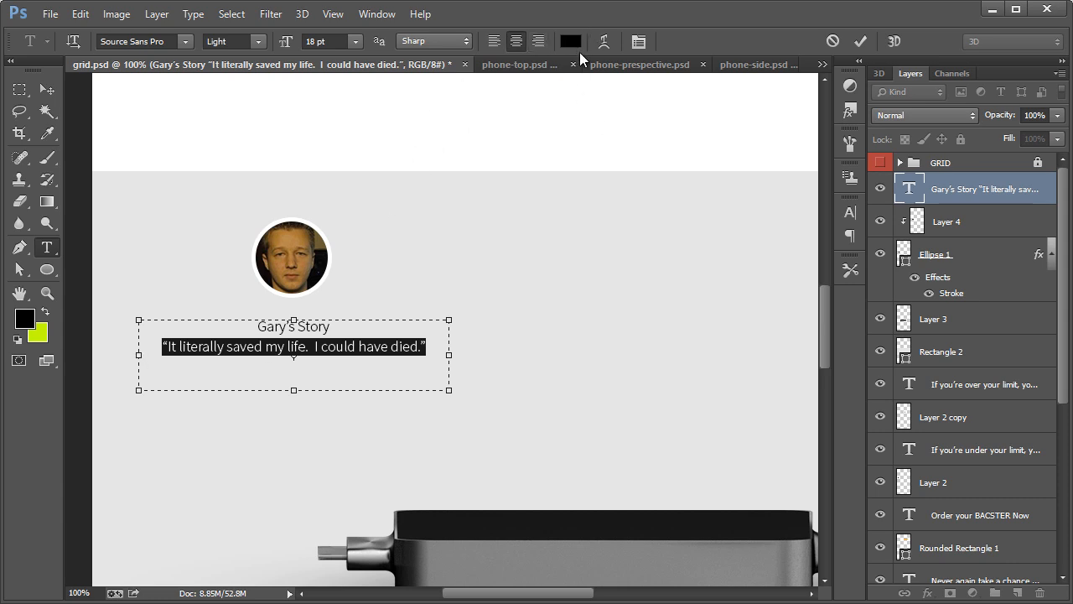
{"action": "left_click", "coordinate": [571, 41]}
{"action": "mouse_move", "coordinate": [618, 290]}
{"action": "left_mouse_down"}
{"action": "mouse_move", "coordinate": [538, 314]}
{"action": "mouse_move", "coordinate": [612, 307]}
{"action": "mouse_move", "coordinate": [565, 305]}
{"action": "left_mouse_up"}
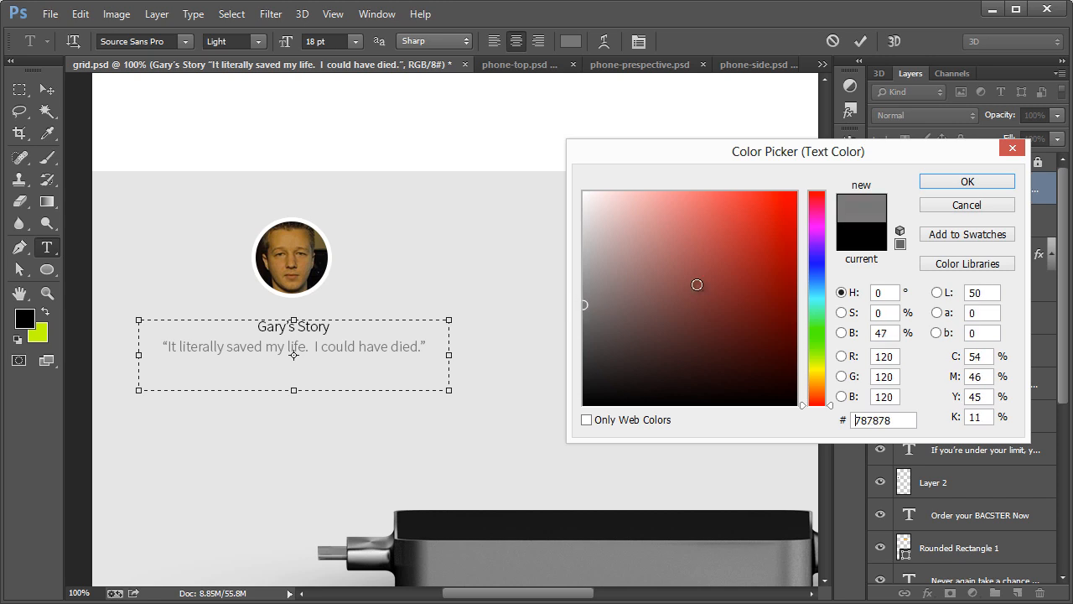
{"action": "left_click", "coordinate": [958, 183]}
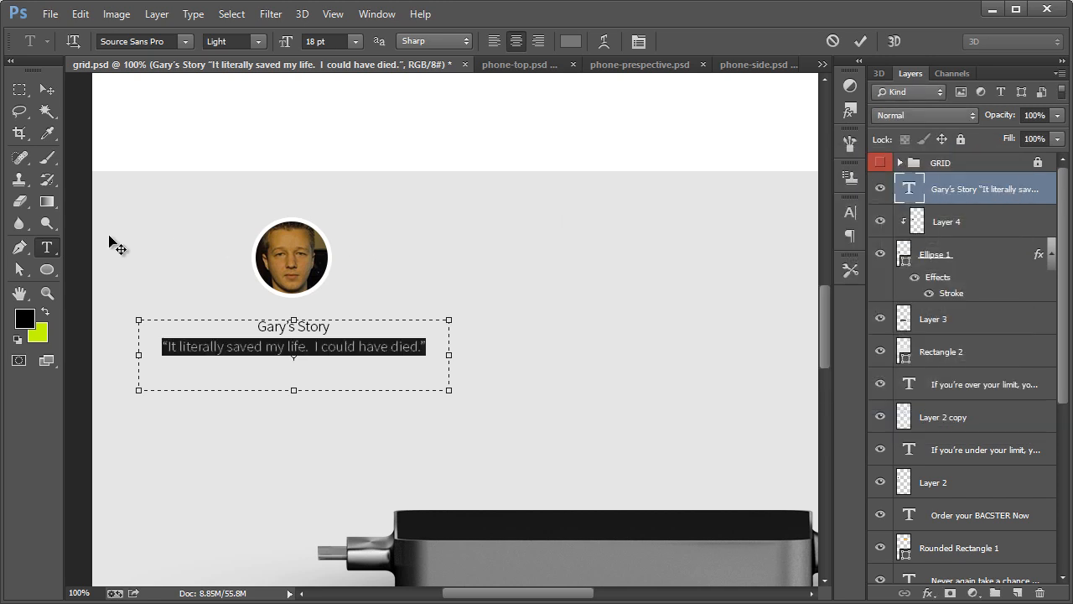
{"action": "key", "text": "ctrl+Return"}
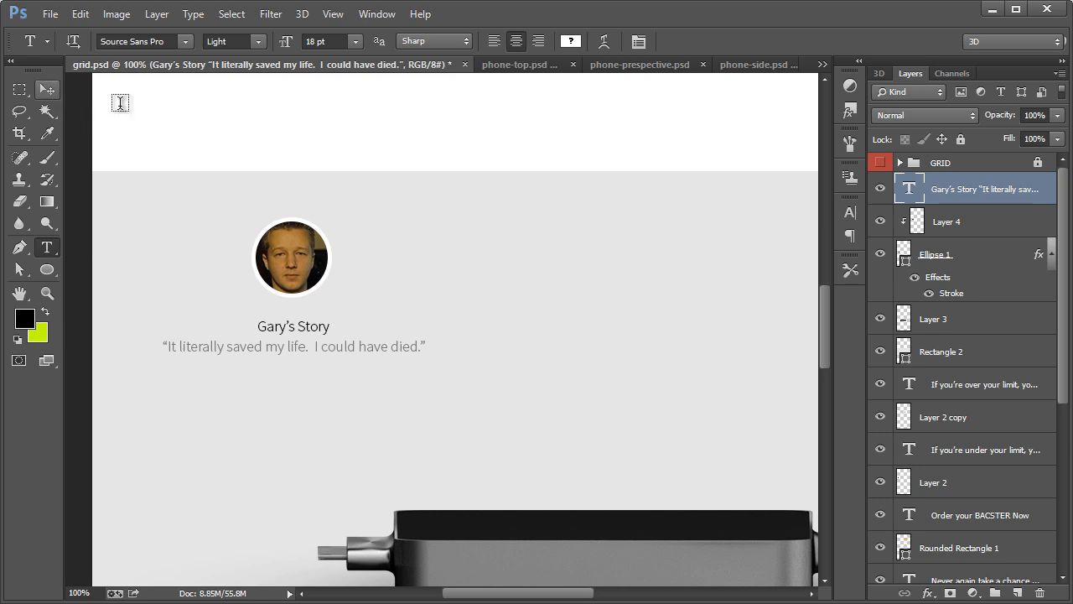
{"action": "left_click", "coordinate": [52, 294]}
{"action": "scroll", "coordinate": [366, 385], "scroll_direction": "down", "scroll_amount": 2}
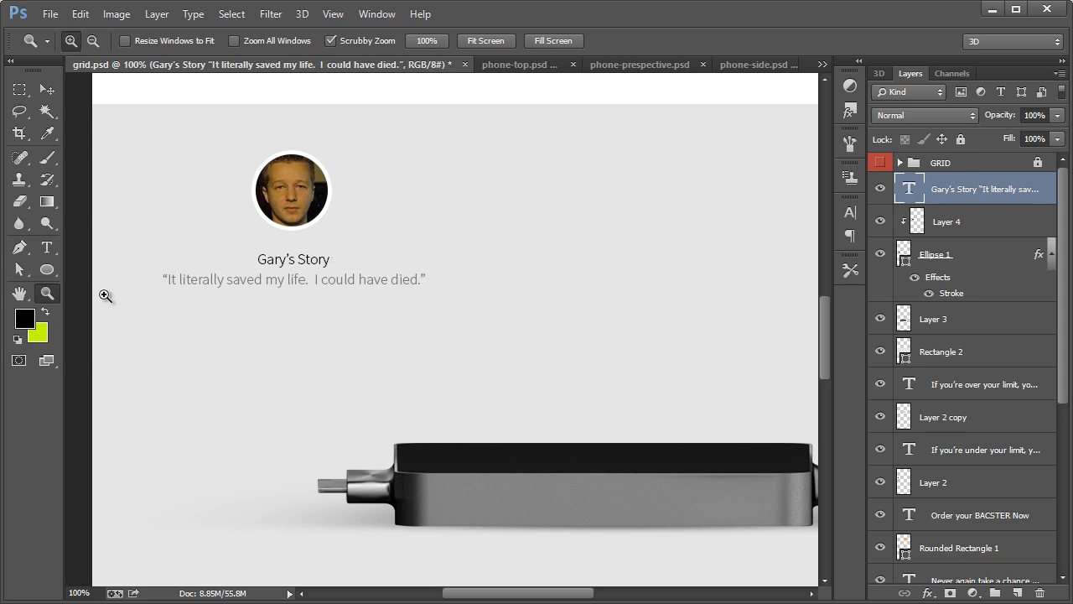
{"action": "right_click", "coordinate": [234, 253]}
{"action": "left_click", "coordinate": [297, 362]}
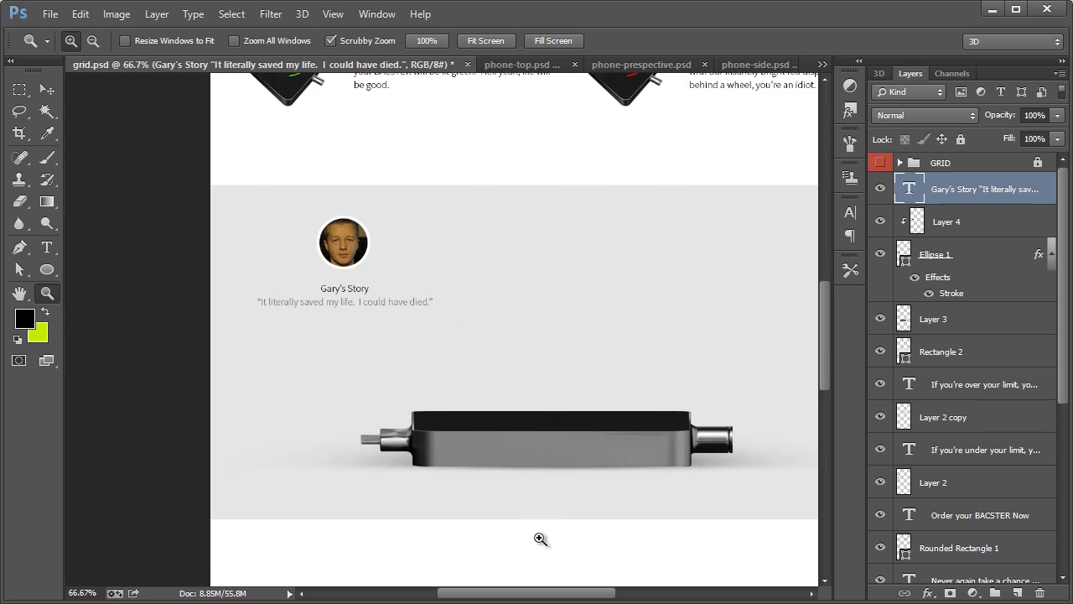
Step: Select the portrait, its clipping circle and the caption text together and move them slightly lower in the grey section
{"action": "left_click_drag", "start_coordinate": [554, 597], "coordinate": [577, 596]}
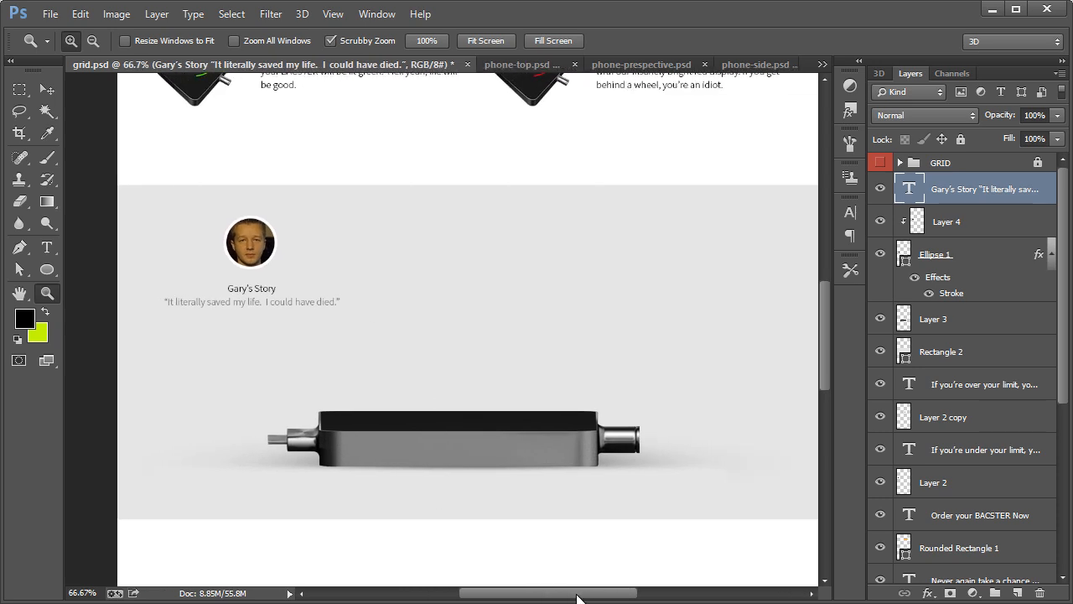
{"action": "left_click", "coordinate": [52, 89]}
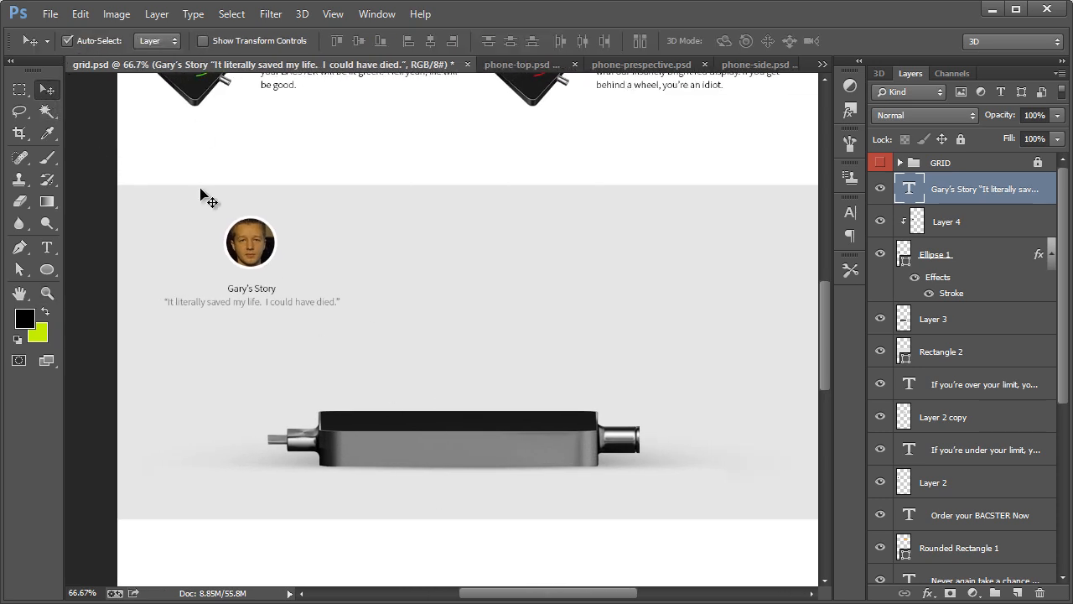
{"action": "left_click", "coordinate": [252, 247]}
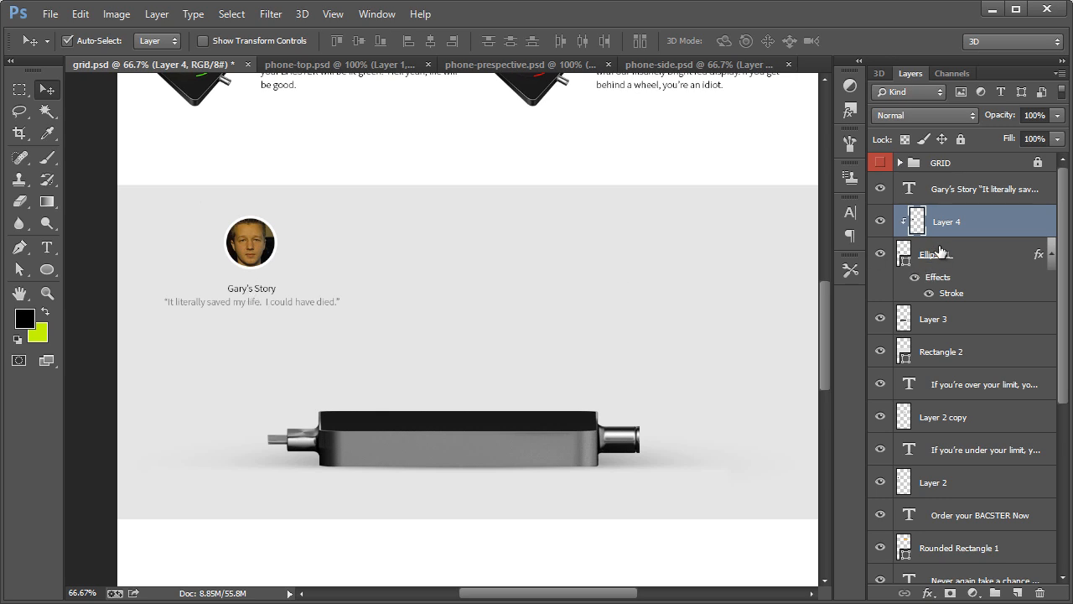
{"action": "left_click", "coordinate": [939, 251], "text": "shift"}
{"action": "left_click", "coordinate": [960, 189], "text": "shift"}
{"action": "left_click_drag", "start_coordinate": [257, 244], "coordinate": [254, 266]}
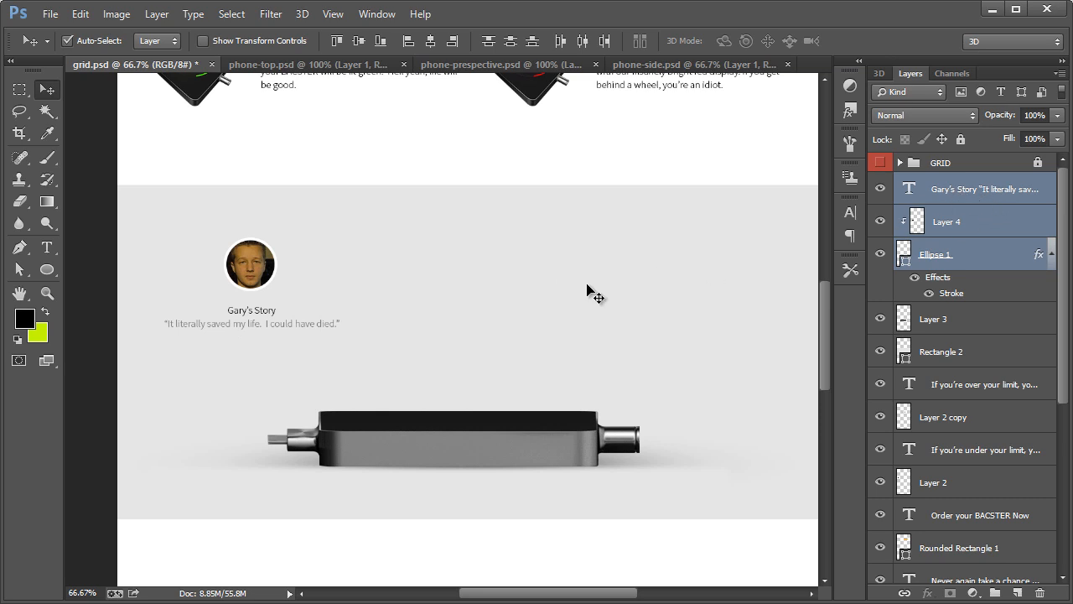
Step: Duplicate the testimonial layers twice and place the copies in the right and middle thirds using the GRID group, hiding the grid when done
{"action": "left_click", "coordinate": [880, 164]}
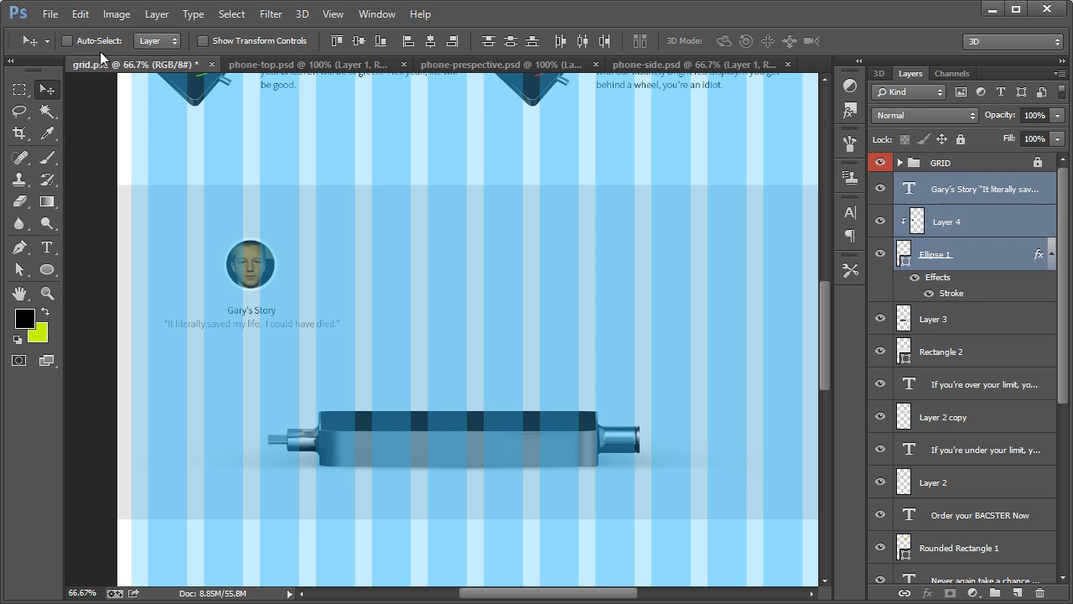
{"action": "key", "text": "ctrl+alt+j"}
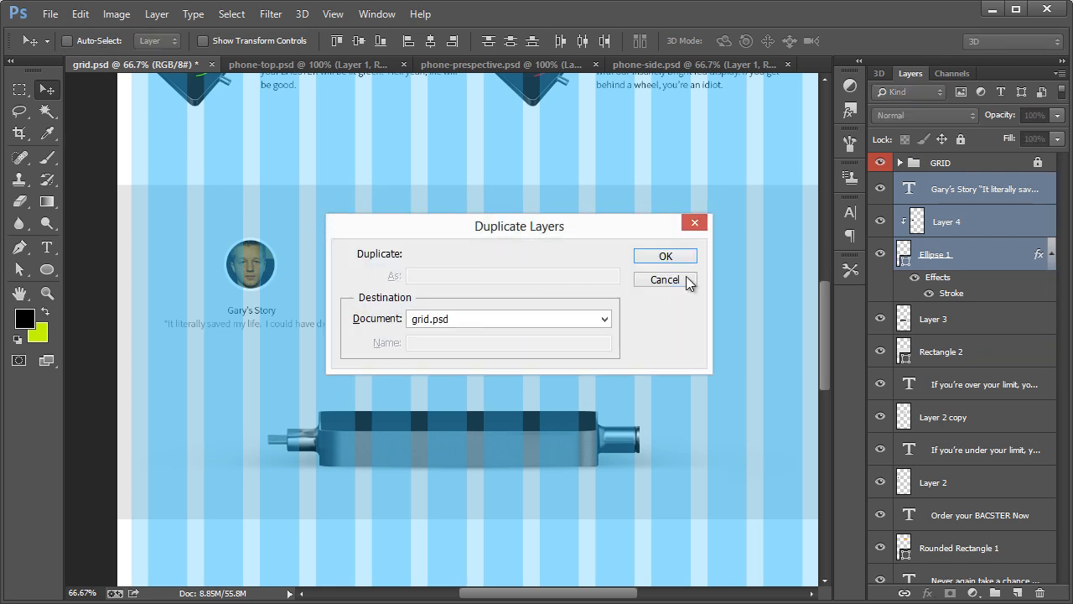
{"action": "left_click", "coordinate": [665, 257]}
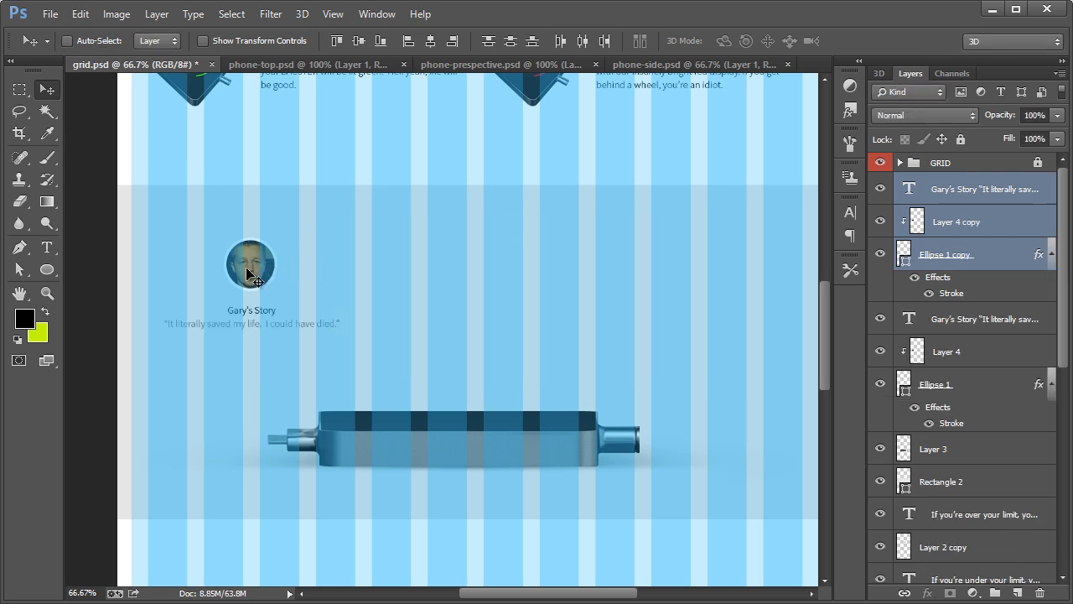
{"action": "left_click_drag", "start_coordinate": [248, 270], "coordinate": [696, 256]}
{"action": "key", "text": "ctrl+alt+j"}
{"action": "left_click", "coordinate": [642, 260]}
{"action": "left_click", "coordinate": [879, 164]}
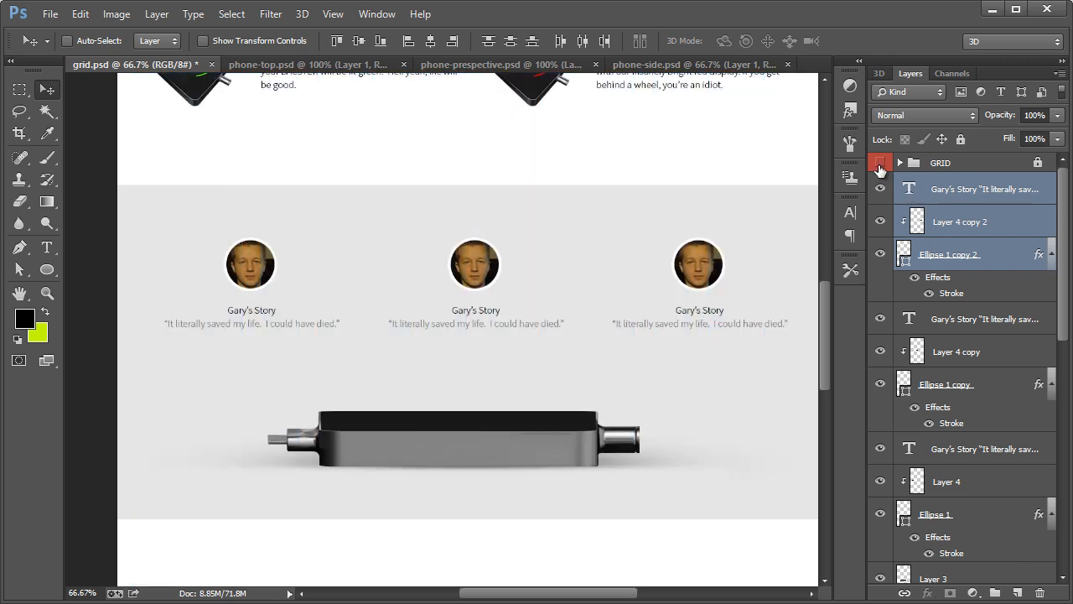
Step: Move the side-view device slightly right to centre it against the GRID group, and leave the grid hidden
{"action": "scroll", "coordinate": [587, 442], "scroll_direction": "up", "scroll_amount": 2}
{"action": "scroll", "coordinate": [587, 443], "scroll_direction": "down", "scroll_amount": 2}
{"action": "left_click_drag", "start_coordinate": [564, 593], "coordinate": [574, 594]}
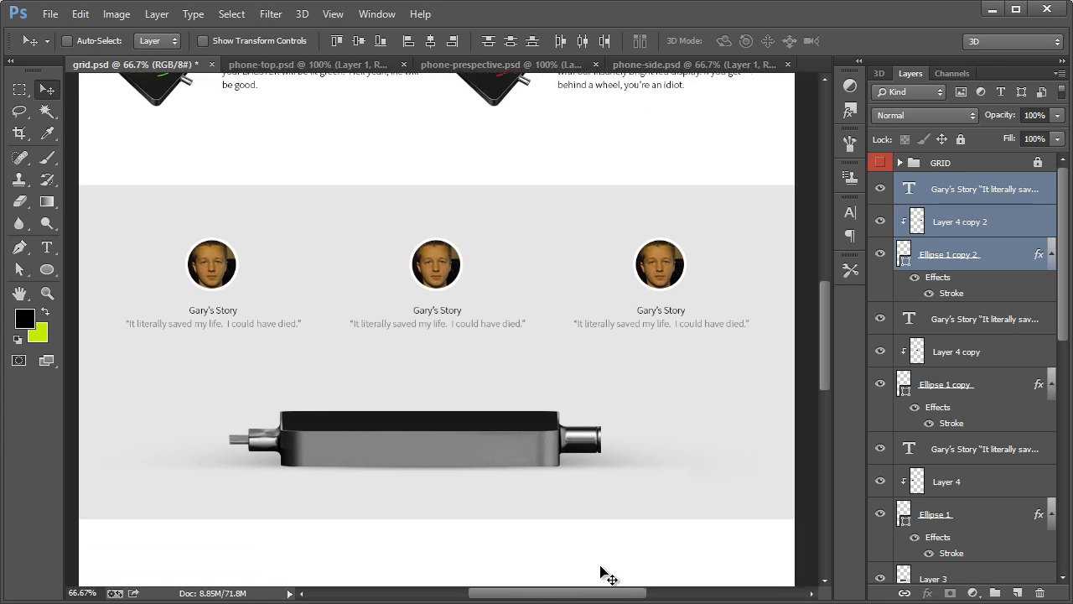
{"action": "left_click", "coordinate": [881, 165]}
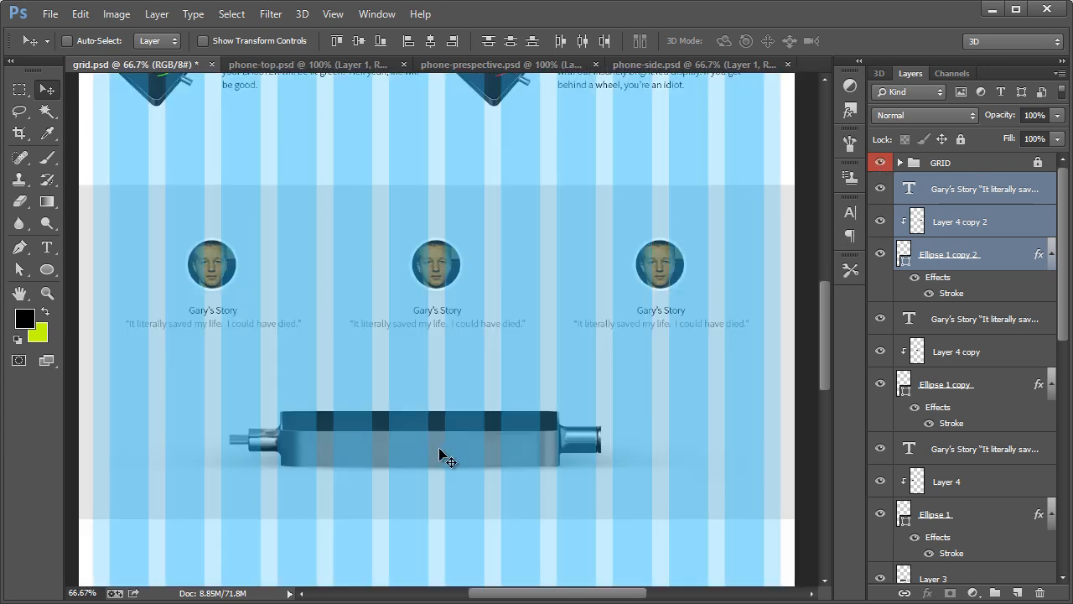
{"action": "left_click_drag", "start_coordinate": [436, 446], "coordinate": [446, 446]}
{"action": "key", "text": "ctrl+z"}
{"action": "left_click", "coordinate": [430, 443], "text": "ctrl"}
{"action": "left_click_drag", "start_coordinate": [435, 445], "coordinate": [446, 453]}
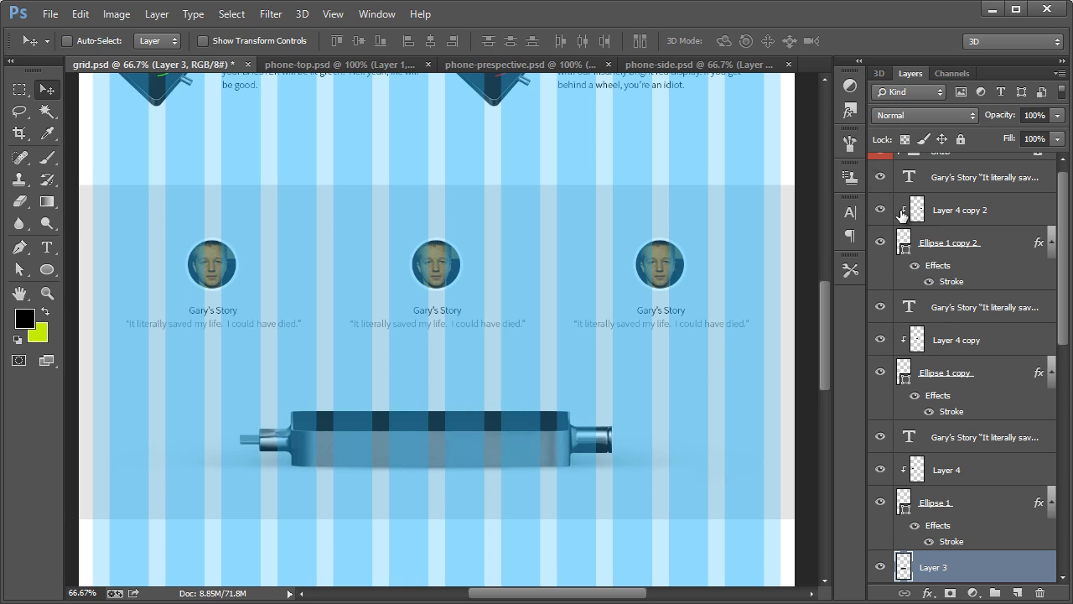
{"action": "scroll", "coordinate": [902, 215], "scroll_direction": "up", "scroll_amount": 1}
{"action": "left_click", "coordinate": [879, 166]}
Step: Review the page layout from the hero banner through the feature descriptions to the testimonial section
{"action": "scroll", "coordinate": [479, 431], "scroll_direction": "up", "scroll_amount": 4}
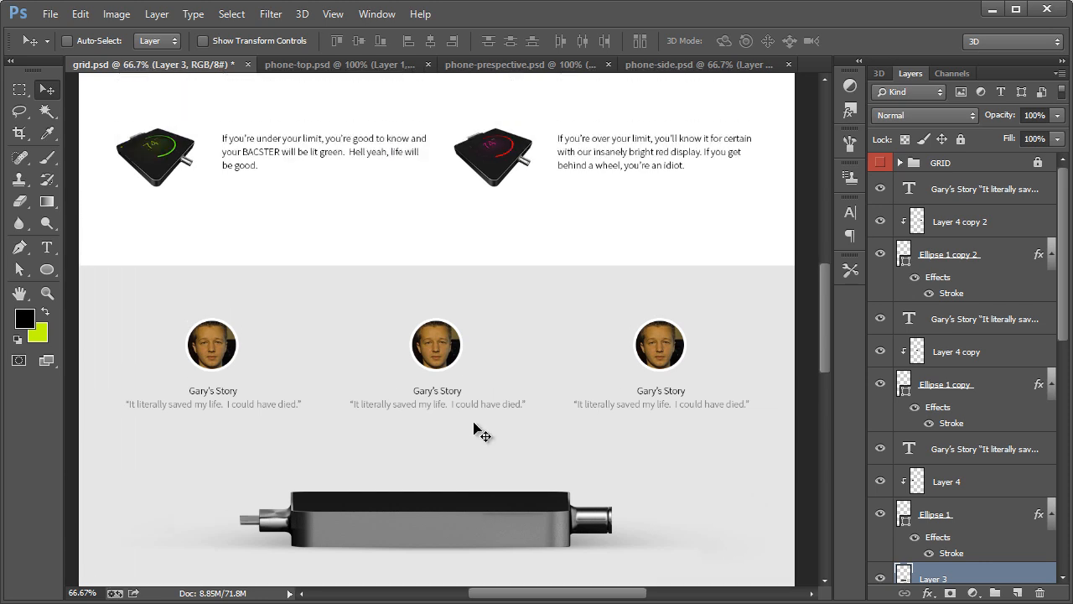
{"action": "scroll", "coordinate": [475, 430], "scroll_direction": "down", "scroll_amount": 5}
{"action": "scroll", "coordinate": [479, 431], "scroll_direction": "down", "scroll_amount": 1}
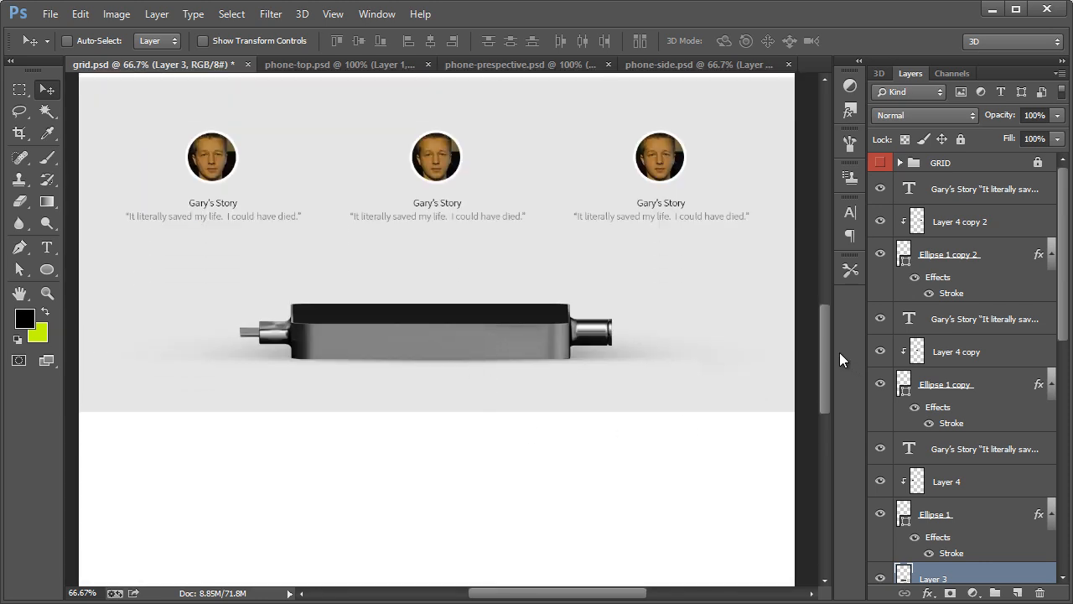
{"action": "left_click_drag", "start_coordinate": [823, 343], "coordinate": [805, 201]}
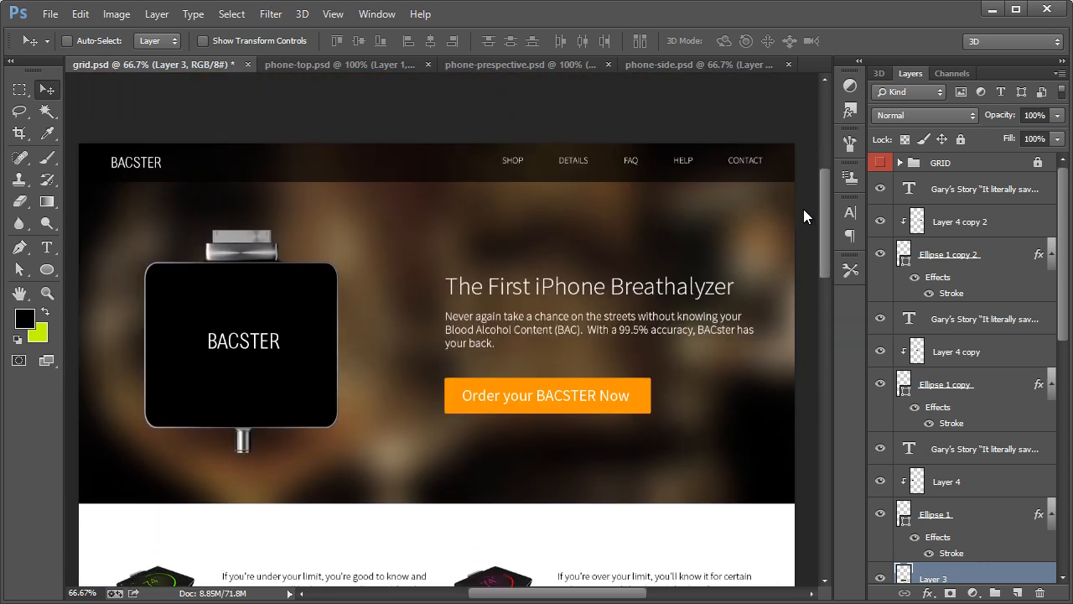
{"action": "scroll", "coordinate": [803, 216], "scroll_direction": "down", "scroll_amount": 6}
{"action": "scroll", "coordinate": [807, 287], "scroll_direction": "up", "scroll_amount": 3}
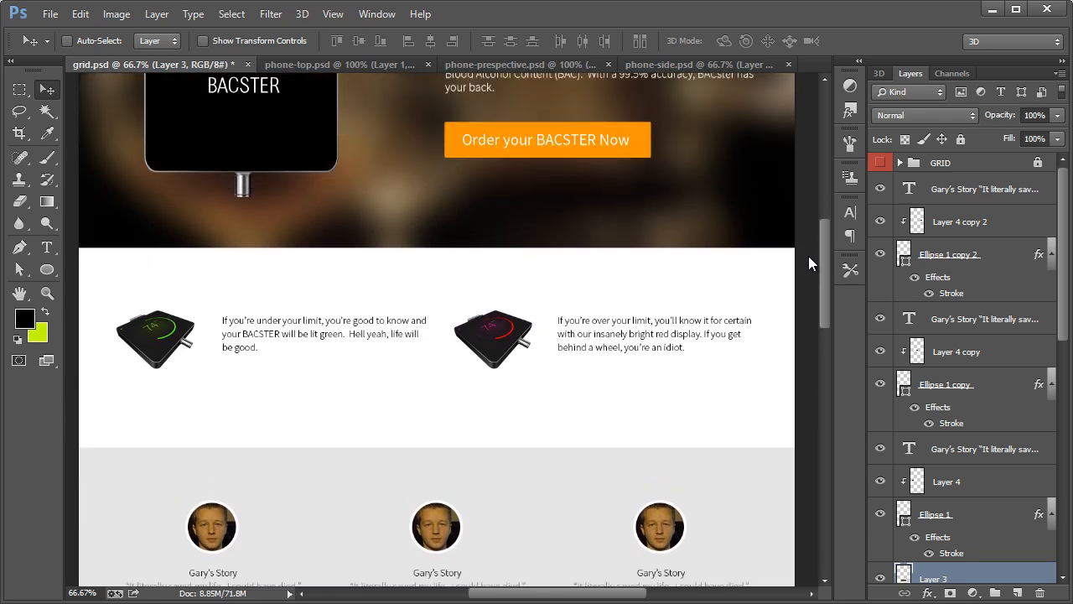
{"action": "scroll", "coordinate": [807, 244], "scroll_direction": "up", "scroll_amount": 2}
{"action": "scroll", "coordinate": [807, 281], "scroll_direction": "down", "scroll_amount": 3}
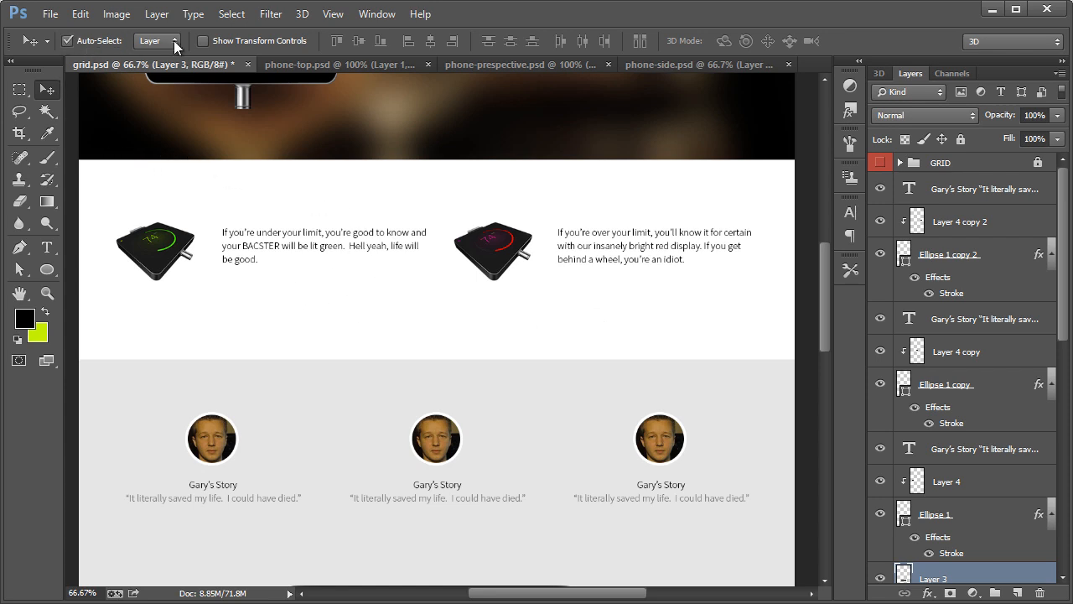
Step: Lock the position of the background layer
{"action": "scroll", "coordinate": [306, 360], "scroll_direction": "down", "scroll_amount": 3}
{"action": "scroll", "coordinate": [958, 411], "scroll_direction": "down", "scroll_amount": 5}
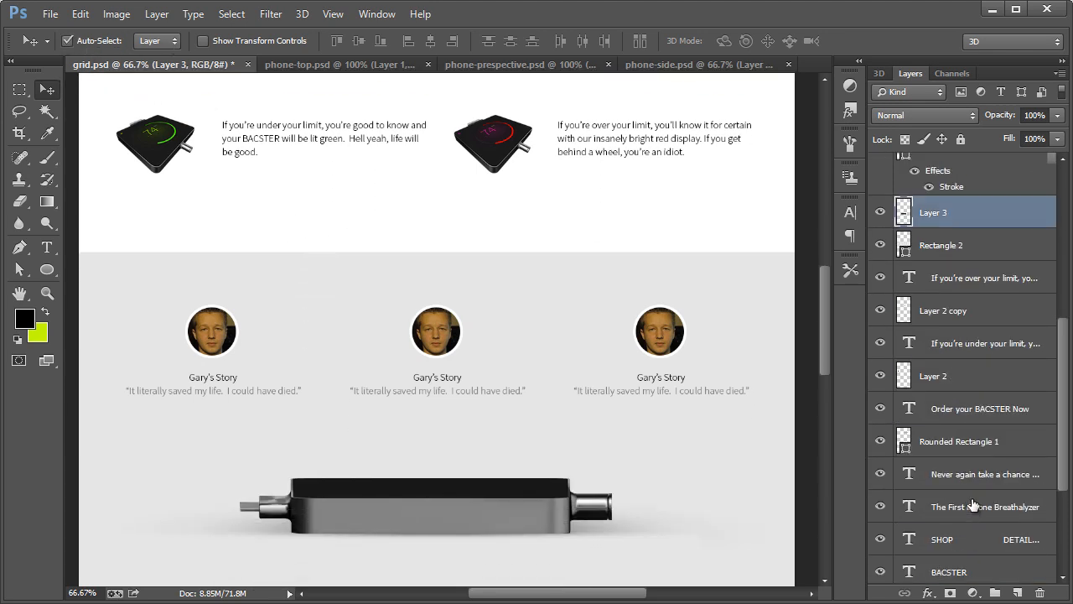
{"action": "scroll", "coordinate": [973, 504], "scroll_direction": "down", "scroll_amount": 5}
{"action": "left_click", "coordinate": [967, 567]}
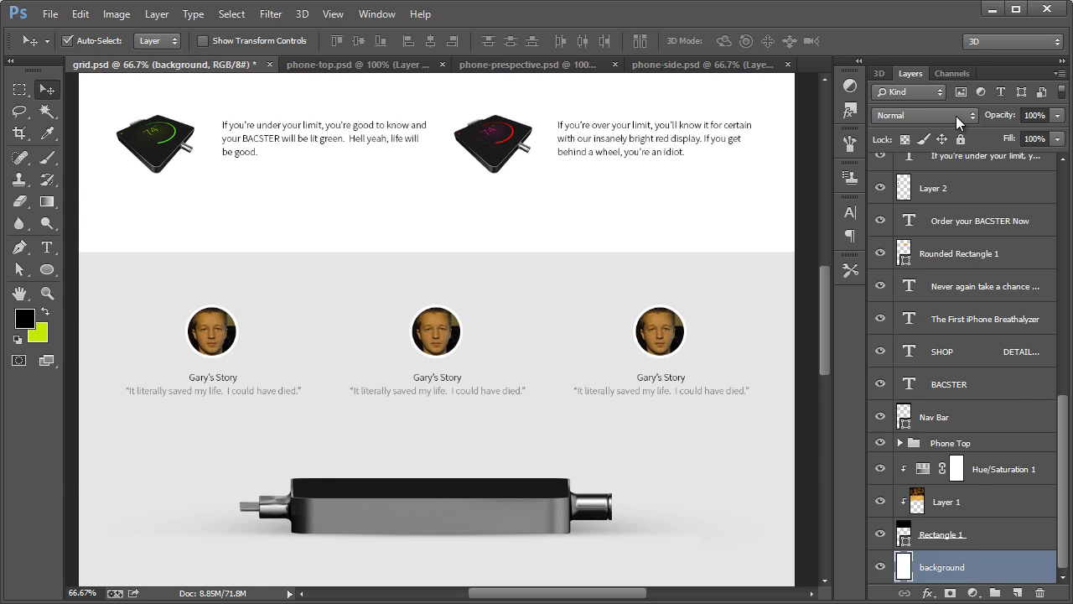
{"action": "left_click", "coordinate": [942, 139]}
Step: Select all grey-section elements, excluding Layer 1, and move them up slightly closer to the feature descriptions
{"action": "scroll", "coordinate": [213, 332], "scroll_direction": "down", "scroll_amount": 2}
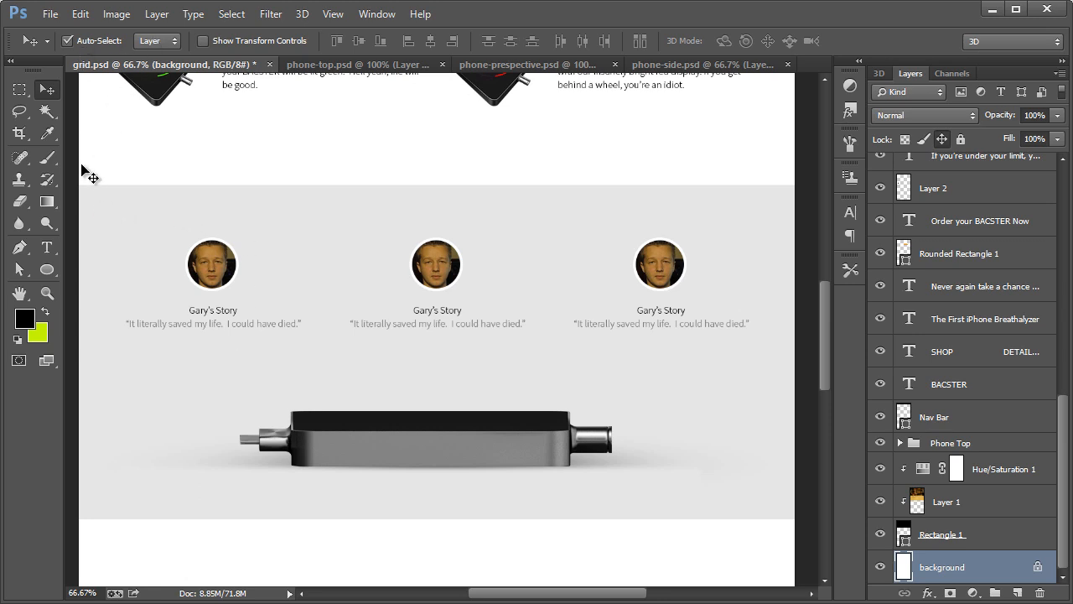
{"action": "left_click_drag", "start_coordinate": [71, 199], "coordinate": [784, 509]}
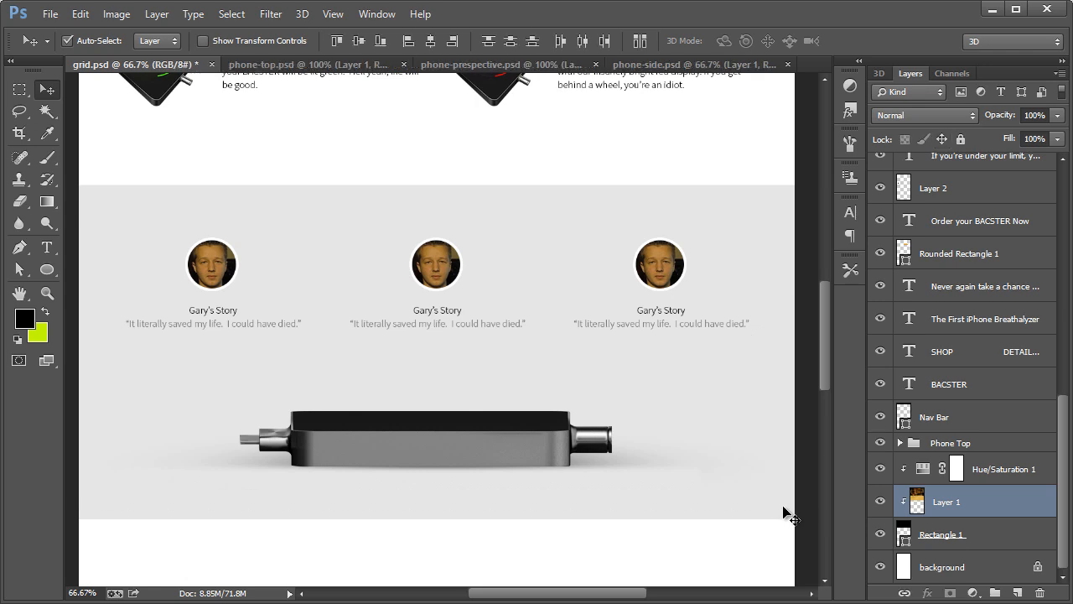
{"action": "left_click", "coordinate": [963, 507], "text": "ctrl"}
{"action": "scroll", "coordinate": [960, 505], "scroll_direction": "up", "scroll_amount": 8}
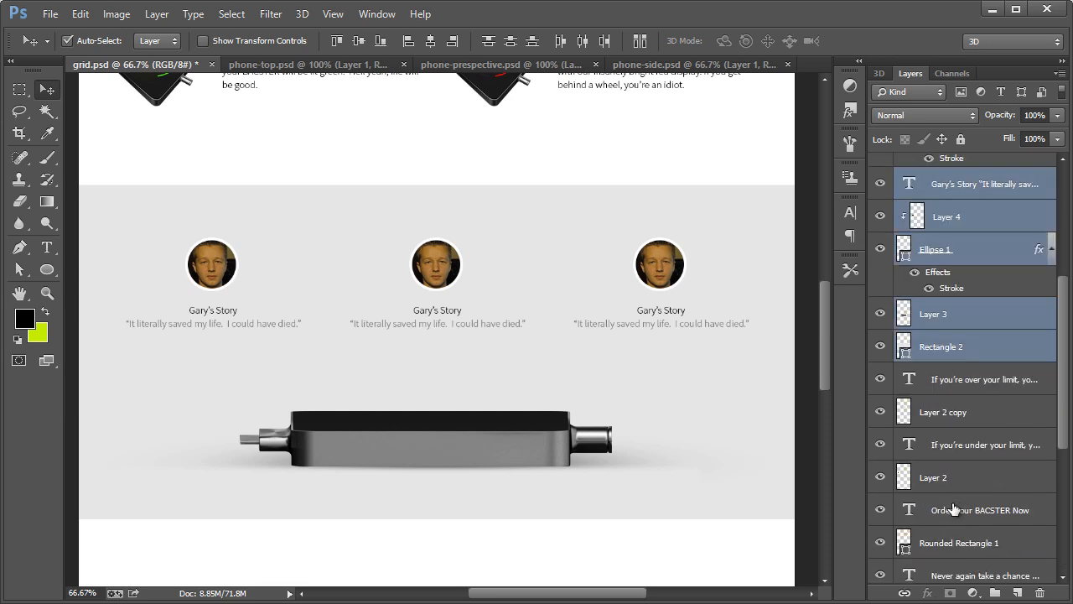
{"action": "left_click_drag", "start_coordinate": [496, 438], "coordinate": [491, 416]}
Step: Move the side-view device up slightly within the grey section, closer to the testimonials
{"action": "scroll", "coordinate": [482, 411], "scroll_direction": "up", "scroll_amount": 3}
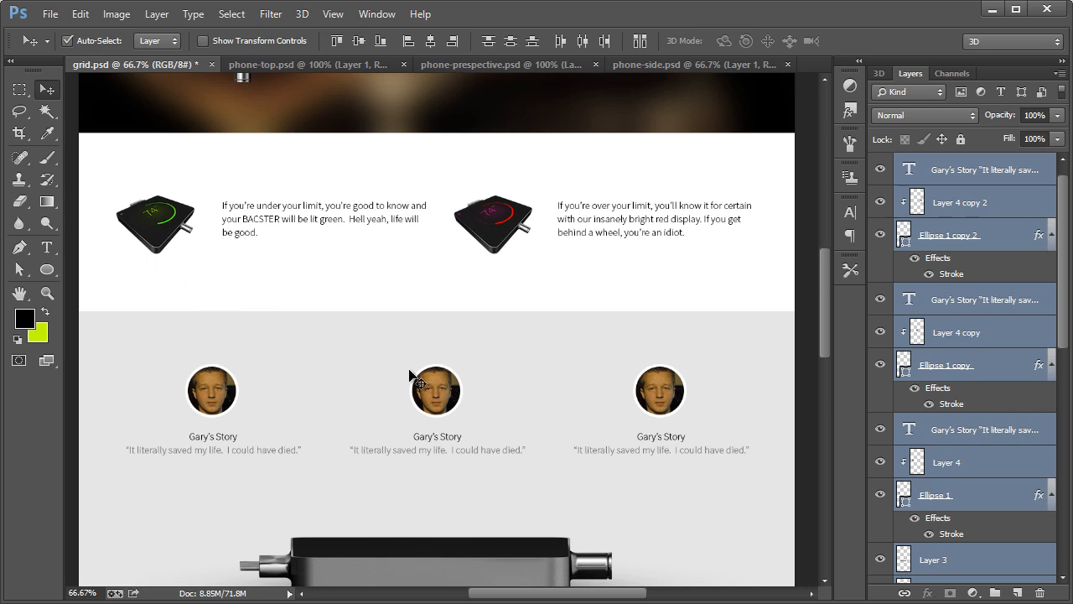
{"action": "scroll", "coordinate": [469, 419], "scroll_direction": "up", "scroll_amount": 1}
{"action": "scroll", "coordinate": [539, 456], "scroll_direction": "down", "scroll_amount": 4}
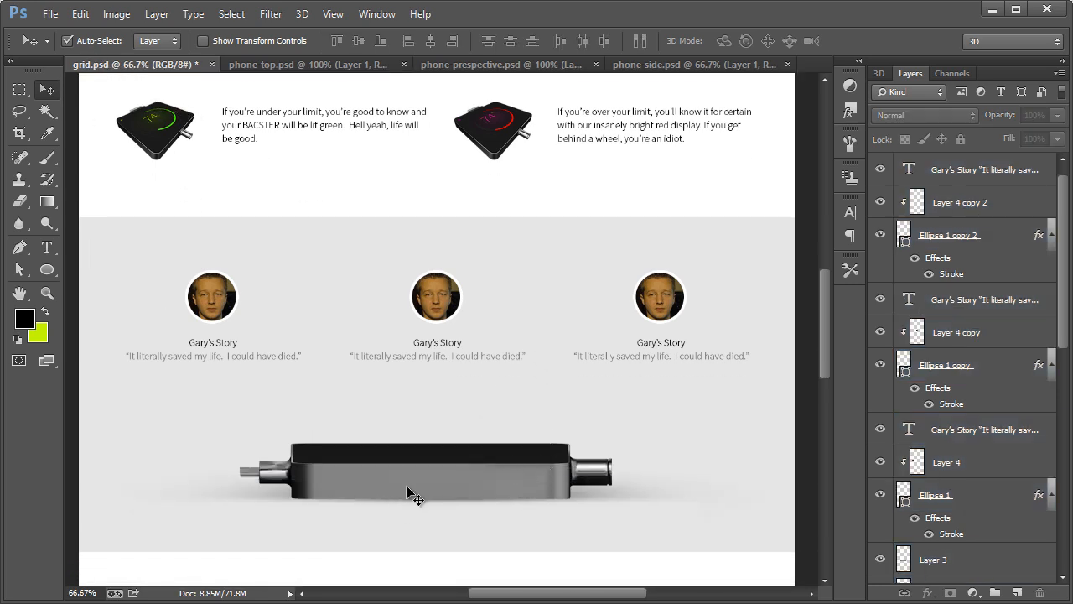
{"action": "left_click", "coordinate": [408, 491]}
{"action": "left_click_drag", "start_coordinate": [458, 467], "coordinate": [460, 455]}
{"action": "left_click", "coordinate": [455, 540]}
Step: Examine the whole mockup, checking the hero banner, feature descriptions, testimonials, side-view device and remaining white area
{"action": "scroll", "coordinate": [655, 440], "scroll_direction": "down", "scroll_amount": 2}
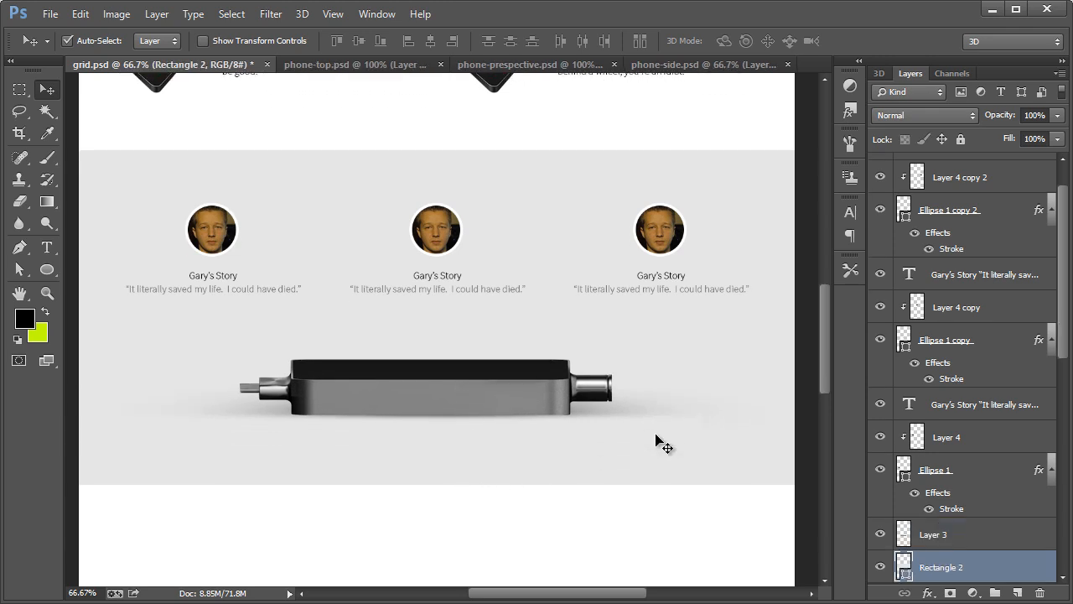
{"action": "scroll", "coordinate": [655, 440], "scroll_direction": "up", "scroll_amount": 10}
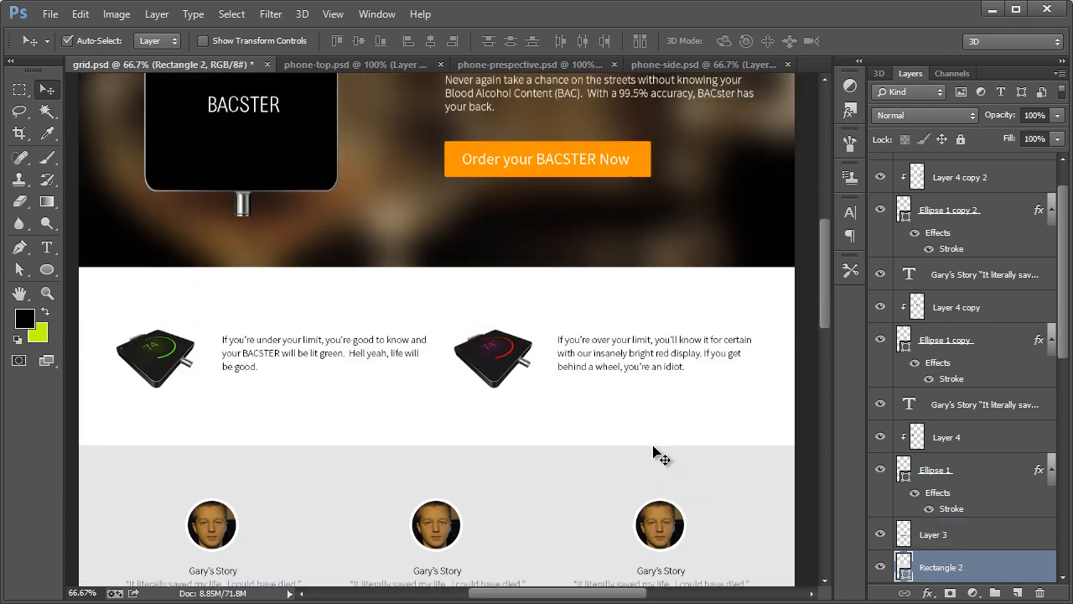
{"action": "scroll", "coordinate": [657, 452], "scroll_direction": "down", "scroll_amount": 2}
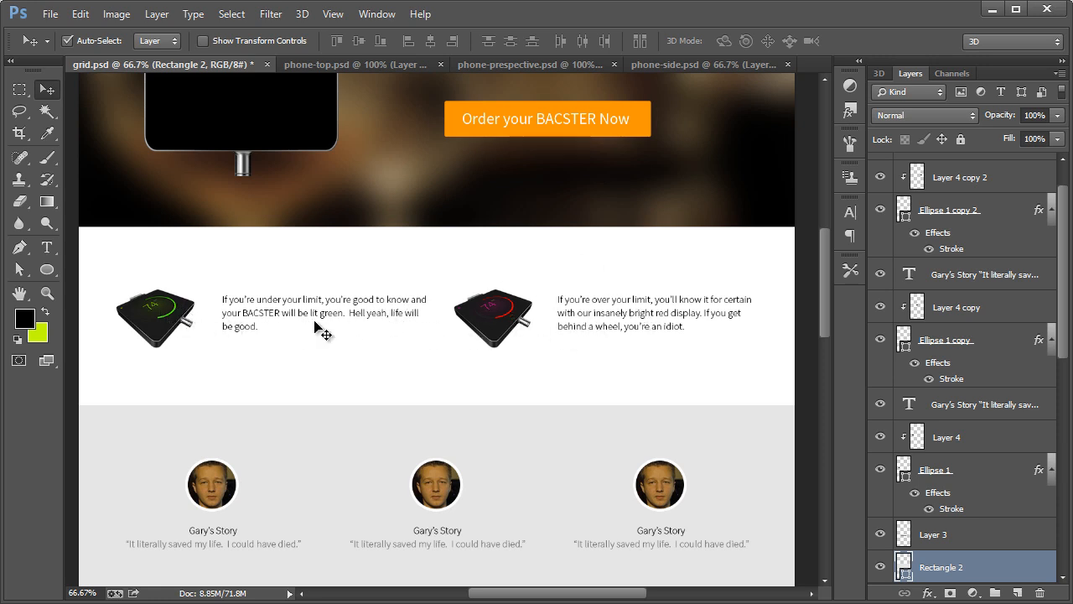
{"action": "scroll", "coordinate": [461, 457], "scroll_direction": "down", "scroll_amount": 3}
{"action": "scroll", "coordinate": [371, 319], "scroll_direction": "down", "scroll_amount": 1}
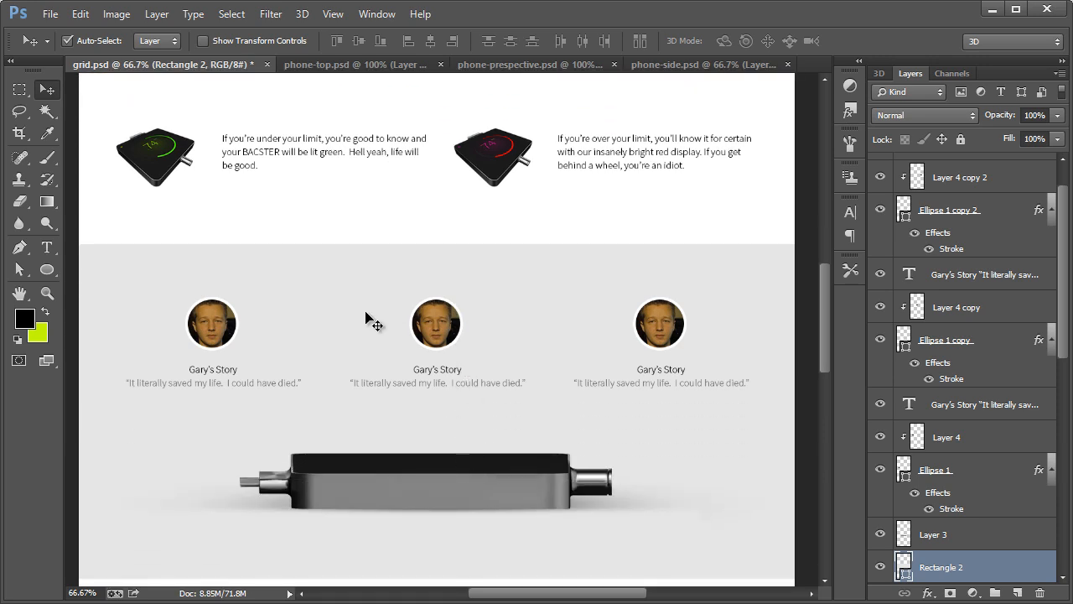
{"action": "scroll", "coordinate": [587, 470], "scroll_direction": "down", "scroll_amount": 2}
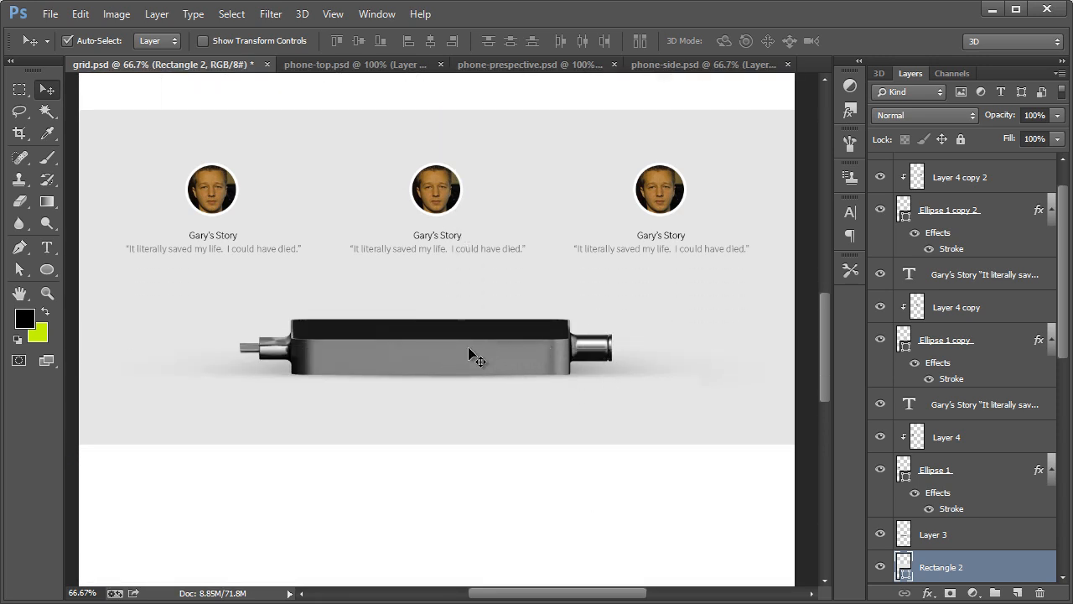
{"action": "mouse_move", "coordinate": [824, 335]}
{"action": "left_mouse_down"}
{"action": "mouse_move", "coordinate": [826, 209]}
{"action": "mouse_move", "coordinate": [824, 351]}
{"action": "left_mouse_up"}
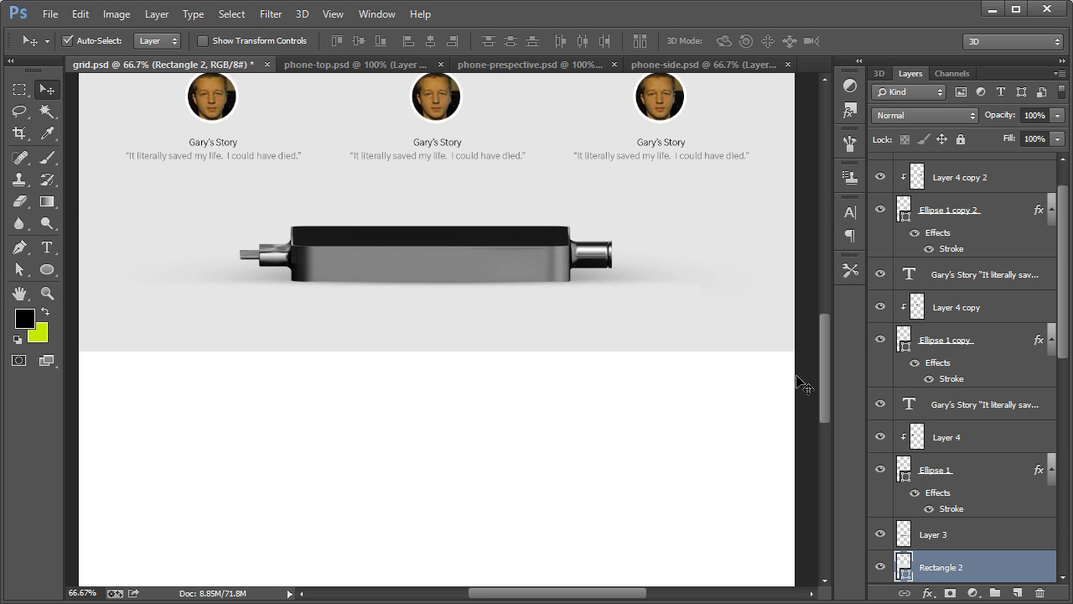
{"action": "left_click_drag", "start_coordinate": [826, 345], "coordinate": [824, 201]}
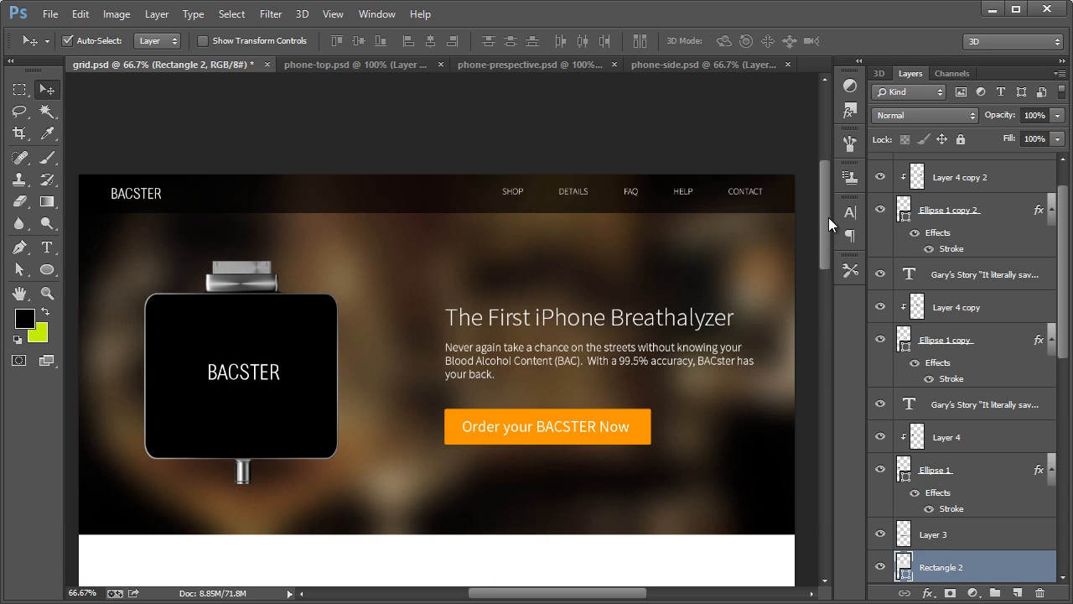
{"action": "mouse_move", "coordinate": [826, 217]}
{"action": "left_mouse_down"}
{"action": "mouse_move", "coordinate": [811, 341]}
{"action": "mouse_move", "coordinate": [819, 232]}
{"action": "left_mouse_up"}
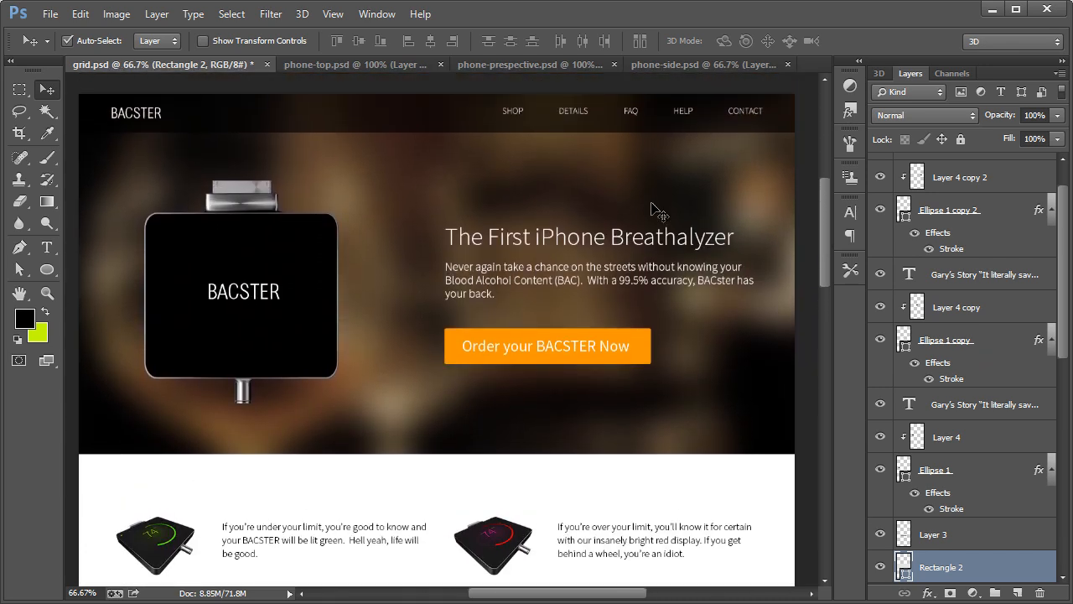
{"action": "scroll", "coordinate": [557, 382], "scroll_direction": "down", "scroll_amount": 10}
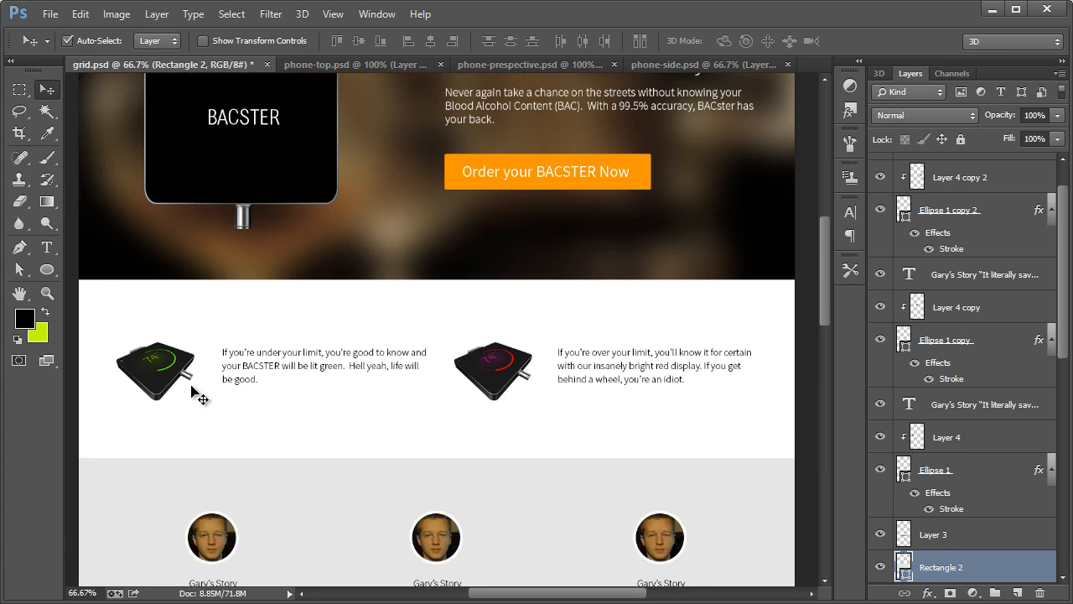
{"action": "scroll", "coordinate": [466, 462], "scroll_direction": "down", "scroll_amount": 5}
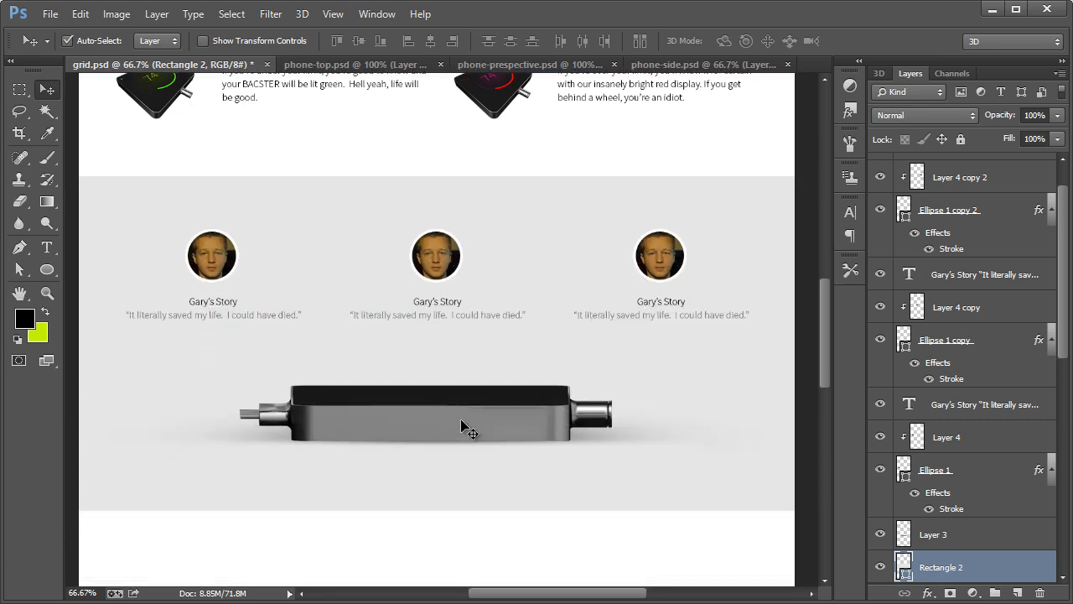
{"action": "mouse_move", "coordinate": [822, 350]}
{"action": "left_mouse_down"}
{"action": "mouse_move", "coordinate": [823, 210]}
{"action": "mouse_move", "coordinate": [814, 361]}
{"action": "left_mouse_up"}
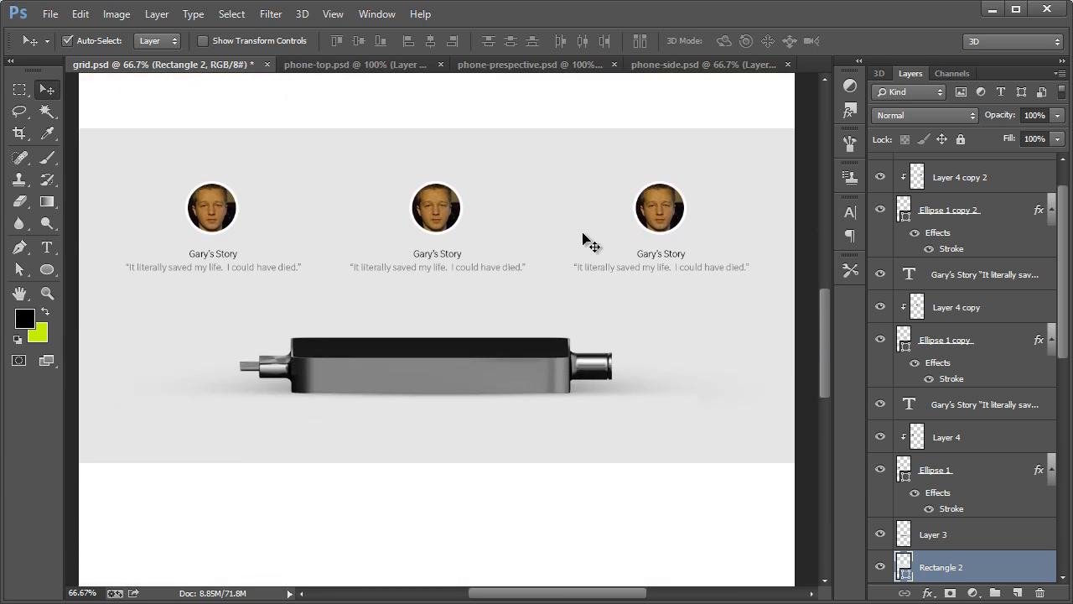